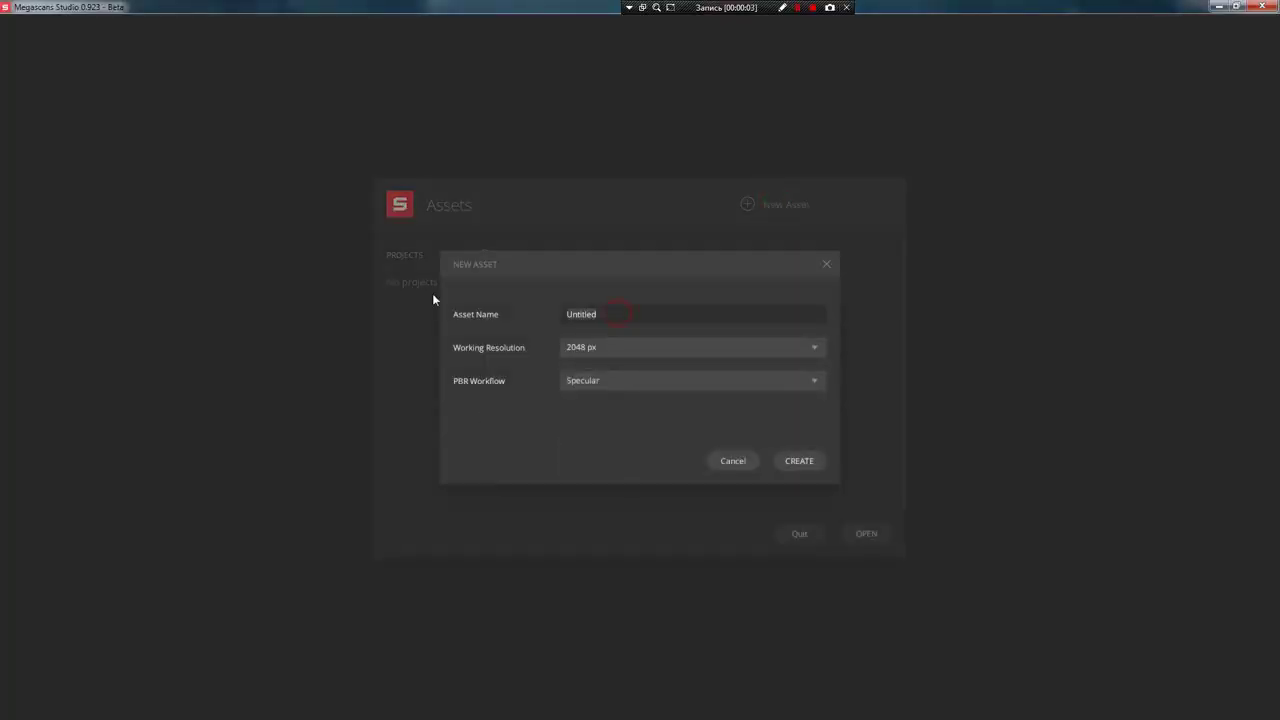
# Create the forest_ground asset with a Grass Uncut surface layer
pyautogui.write('forest_ground')
pyautogui.click(806, 462)
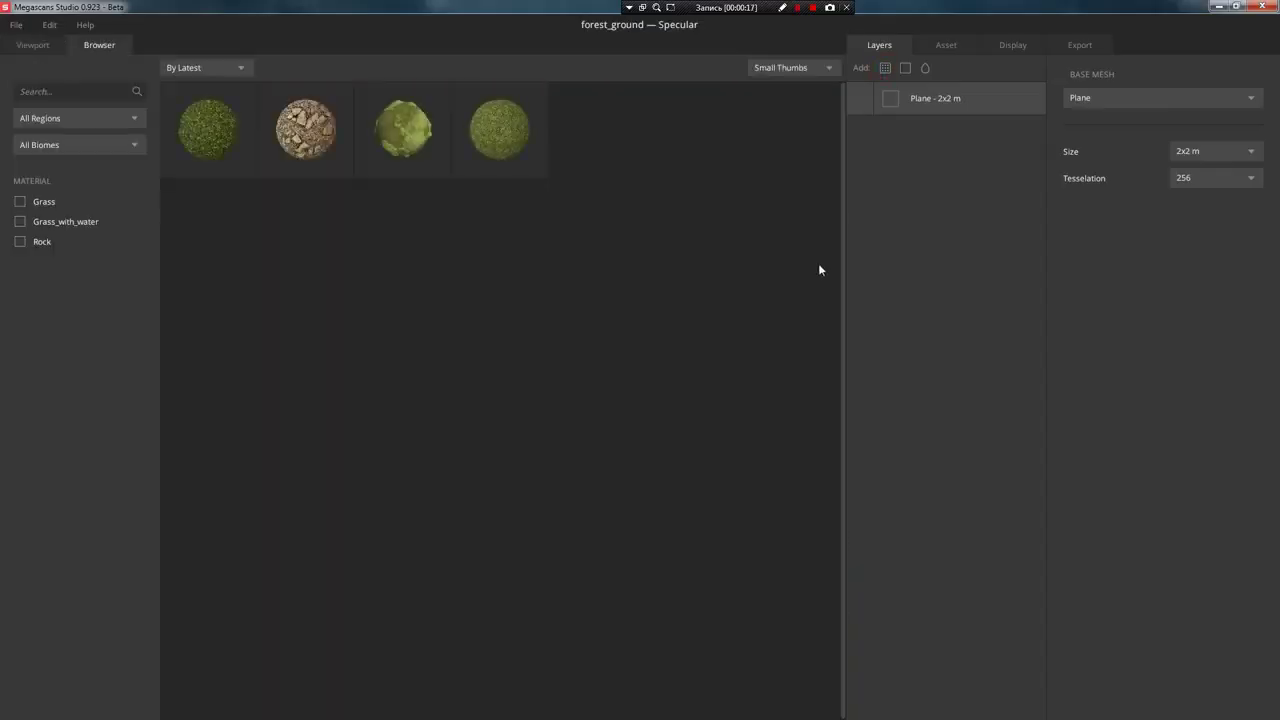
pyautogui.click(194, 120)
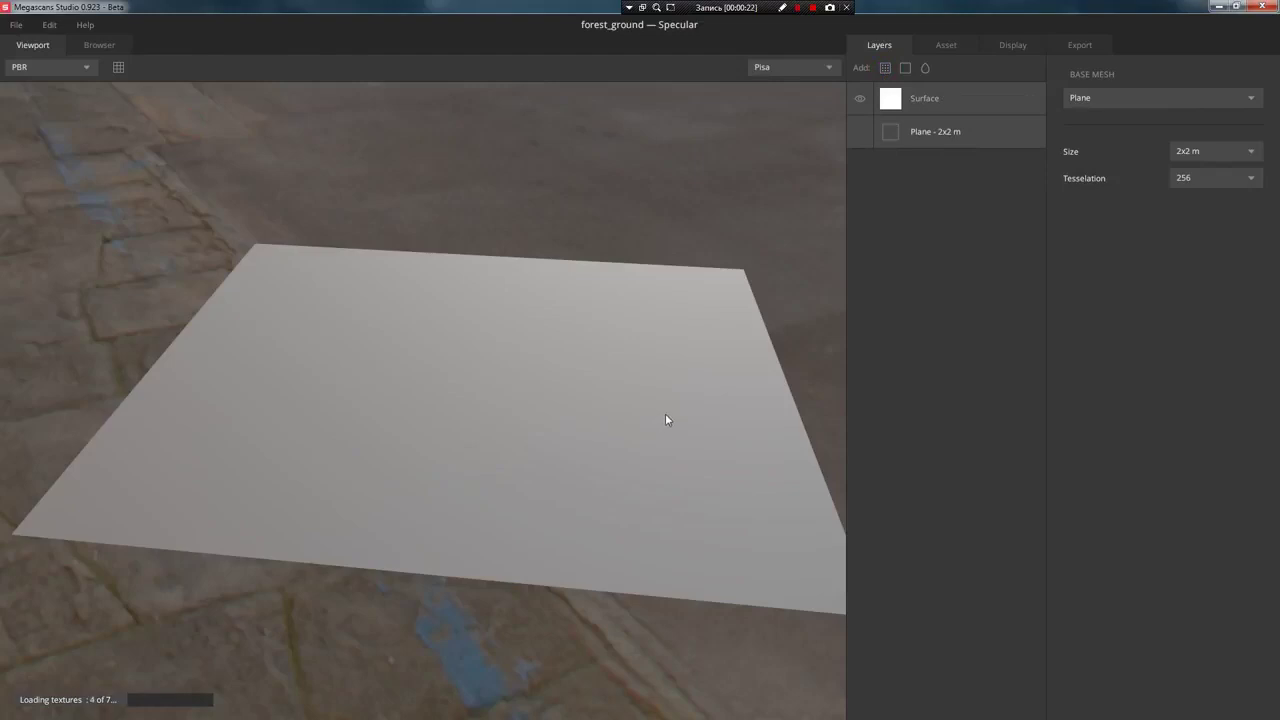
pyautogui.moveTo(660, 349); pyautogui.dragTo(663, 371)
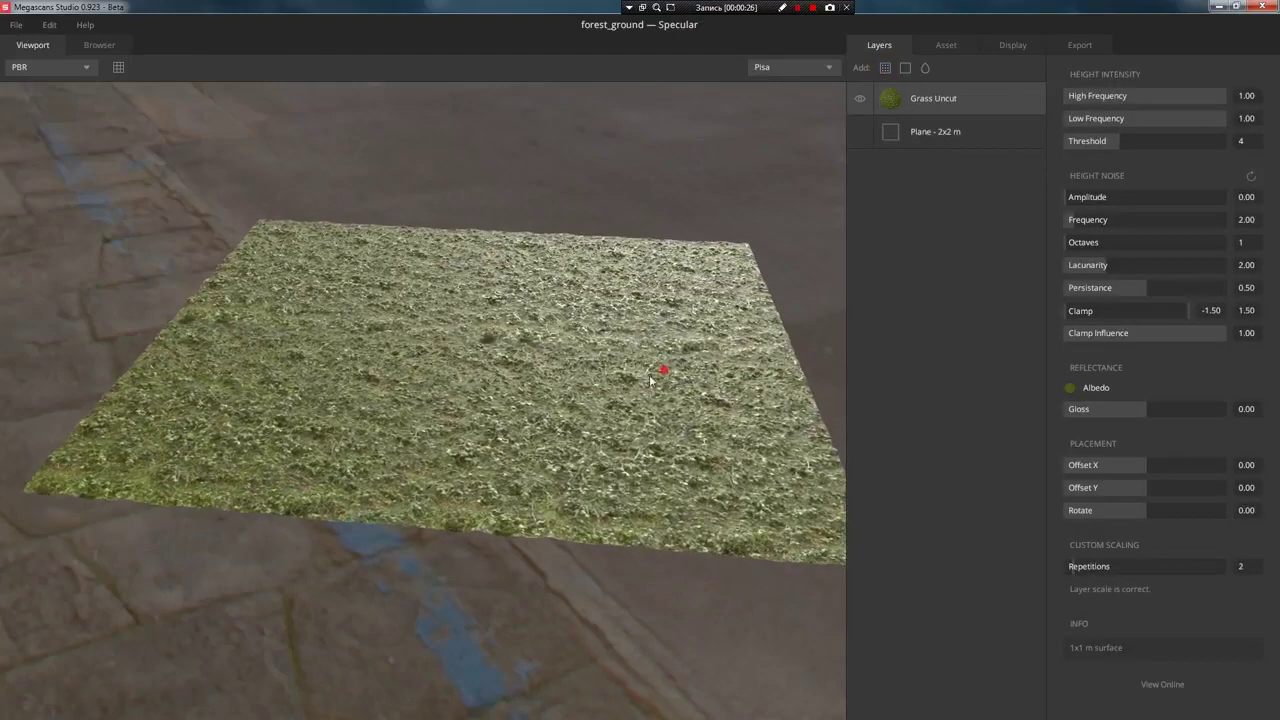
# Make the ground plane 6x6 m and add a Liquid layer at threshold -0.02
pyautogui.click(936, 131)
pyautogui.click(1227, 152)
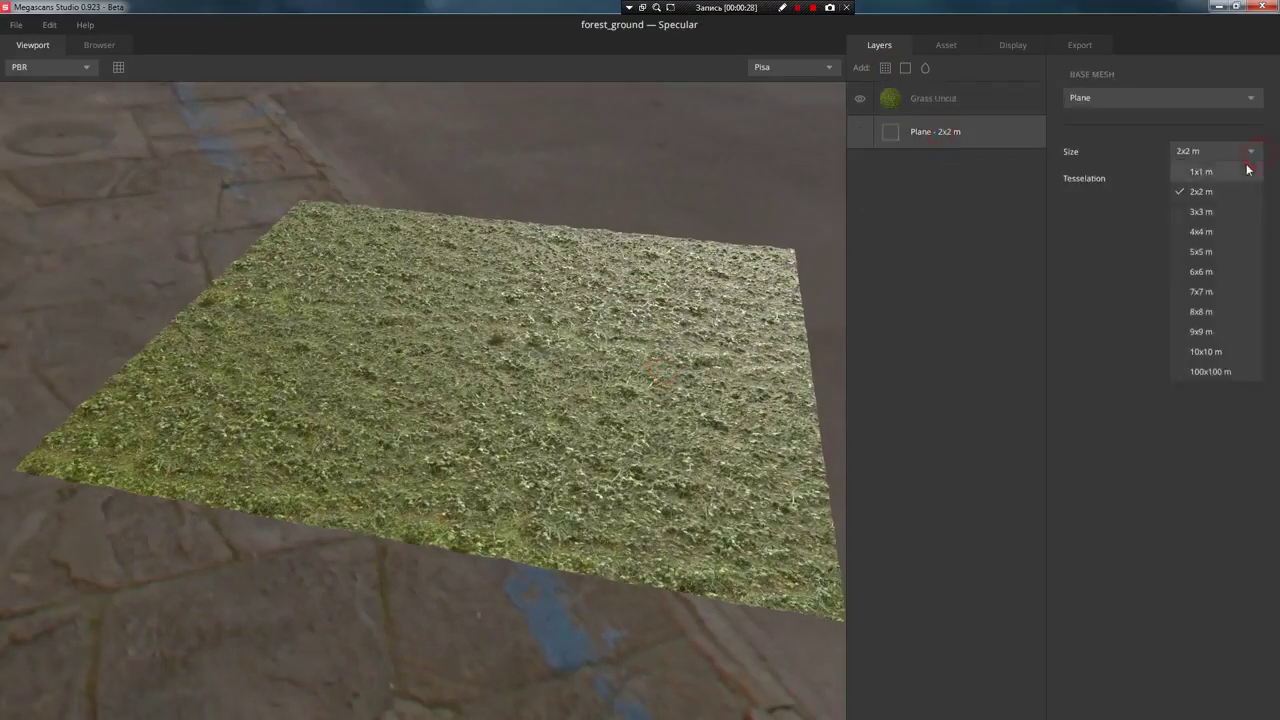
pyautogui.click(1201, 272)
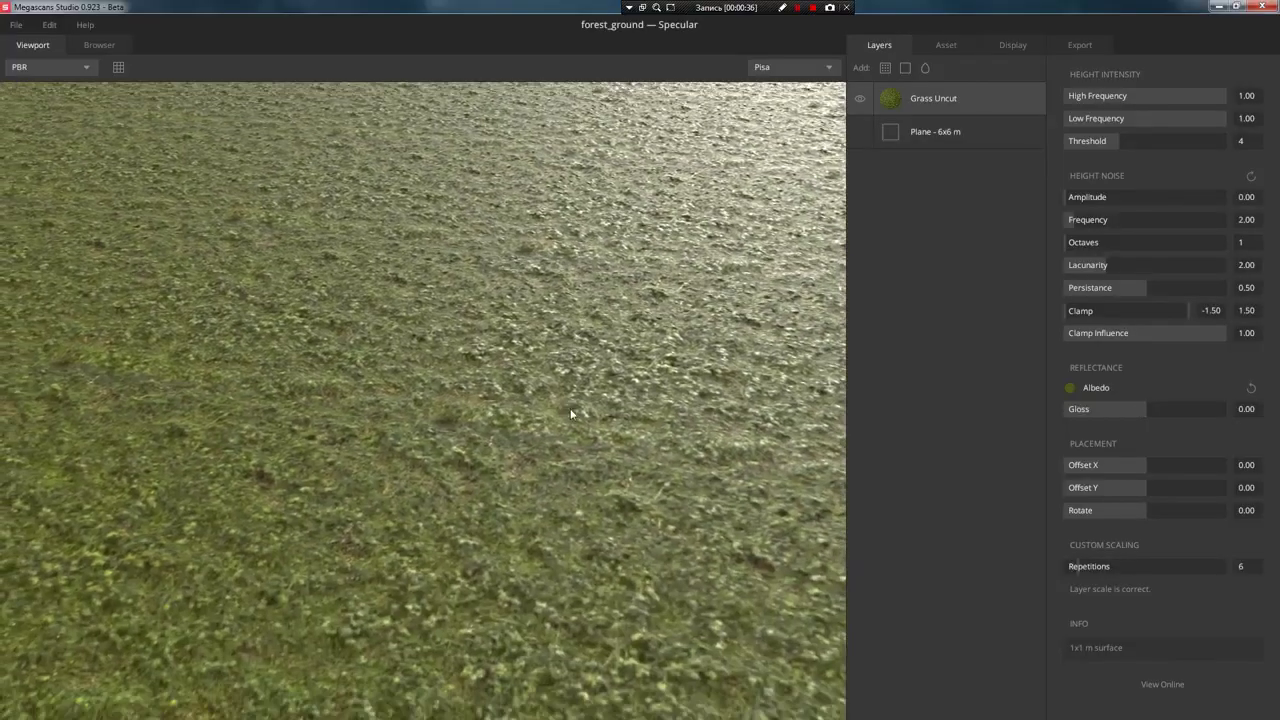
pyautogui.moveTo(600, 457)
pyautogui.mouseDown()
pyautogui.moveTo(593, 440)
pyautogui.moveTo(627, 354)
pyautogui.moveTo(592, 475)
pyautogui.moveTo(611, 358)
pyautogui.moveTo(600, 454)
pyautogui.mouseUp()
pyautogui.moveTo(600, 454); pyautogui.dragTo(606, 420, button='right')
pyautogui.moveTo(606, 420); pyautogui.dragTo(603, 443)
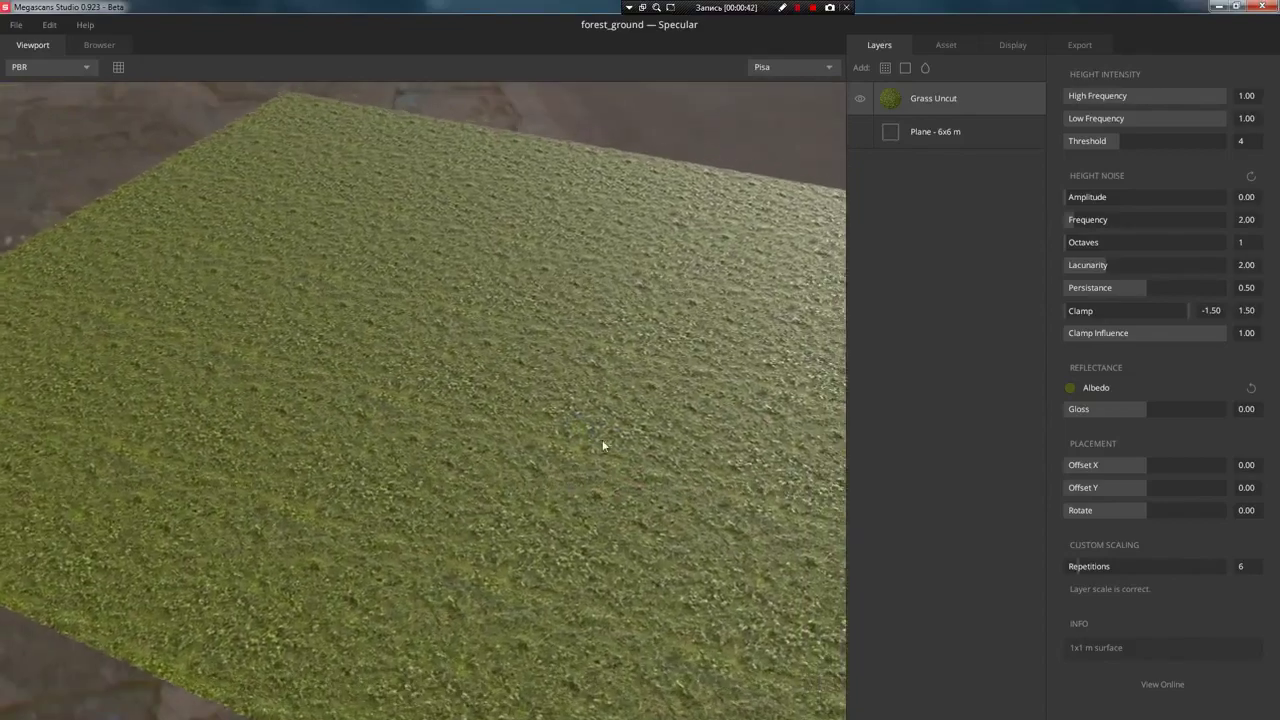
pyautogui.click(925, 67)
pyautogui.moveTo(1143, 151); pyautogui.dragTo(1148, 152)
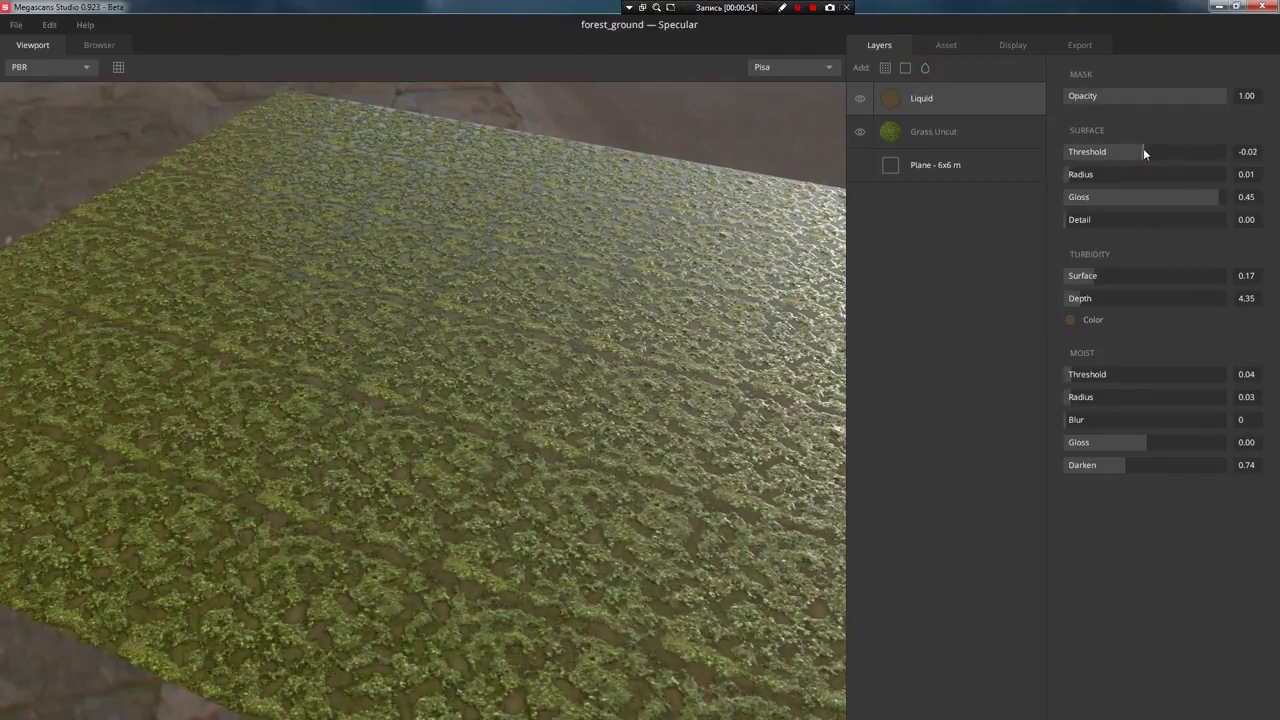
# Set the liquid threshold to -0.01 and give Grass Uncut noise amplitude 1.24, frequency 0.50, octaves 4
pyautogui.moveTo(1143, 151); pyautogui.dragTo(1141, 151)
pyautogui.click(963, 140)
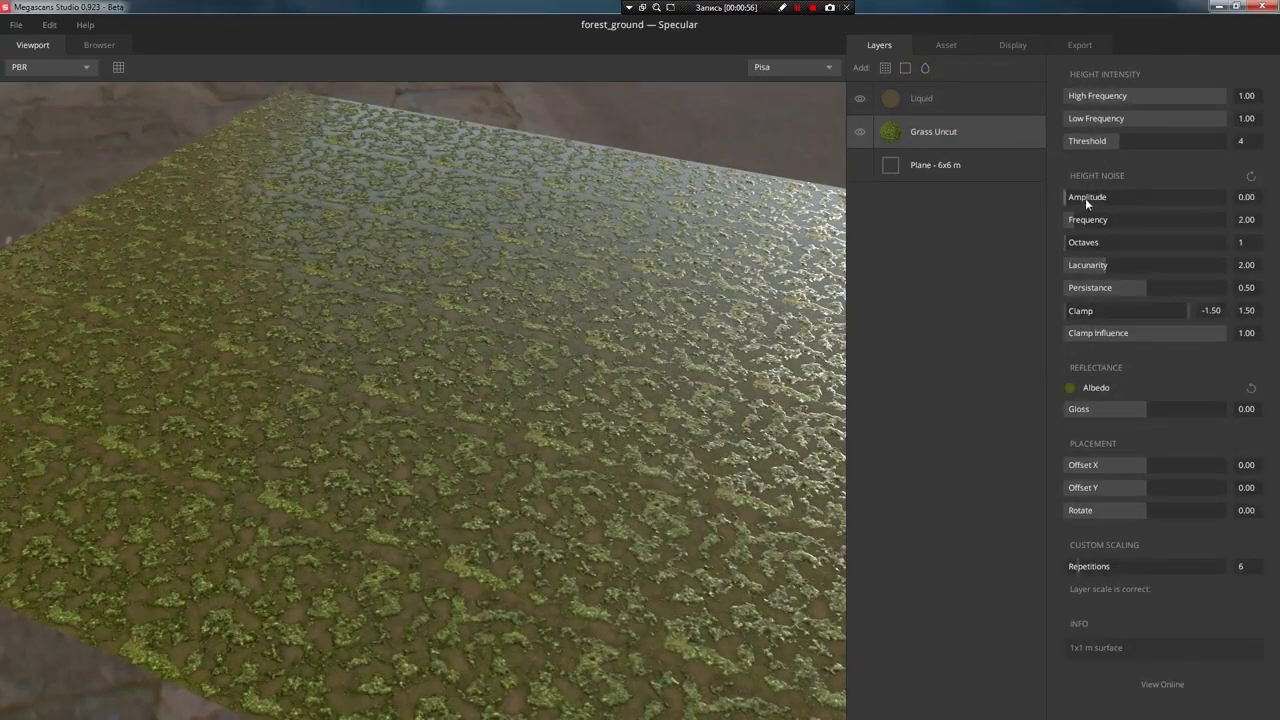
pyautogui.moveTo(1086, 198)
pyautogui.mouseDown()
pyautogui.moveTo(1102, 198)
pyautogui.moveTo(1068, 217)
pyautogui.mouseUp()
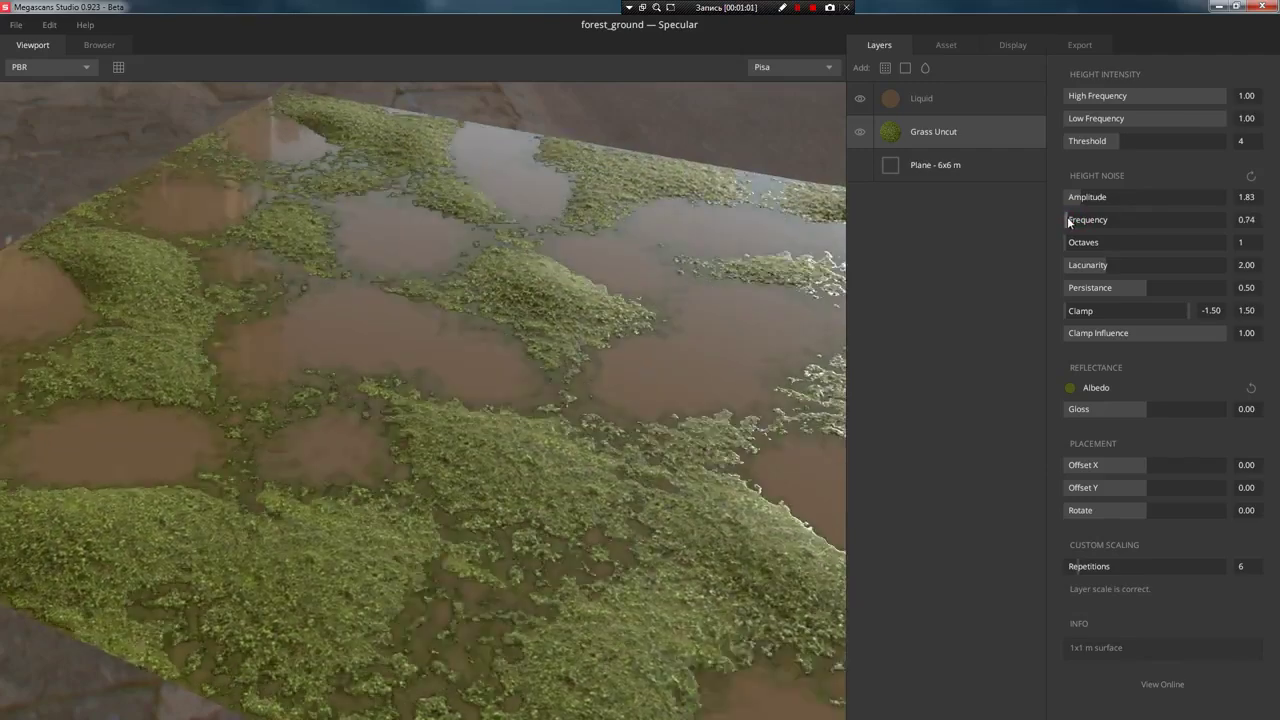
pyautogui.moveTo(1065, 217); pyautogui.dragTo(1064, 216)
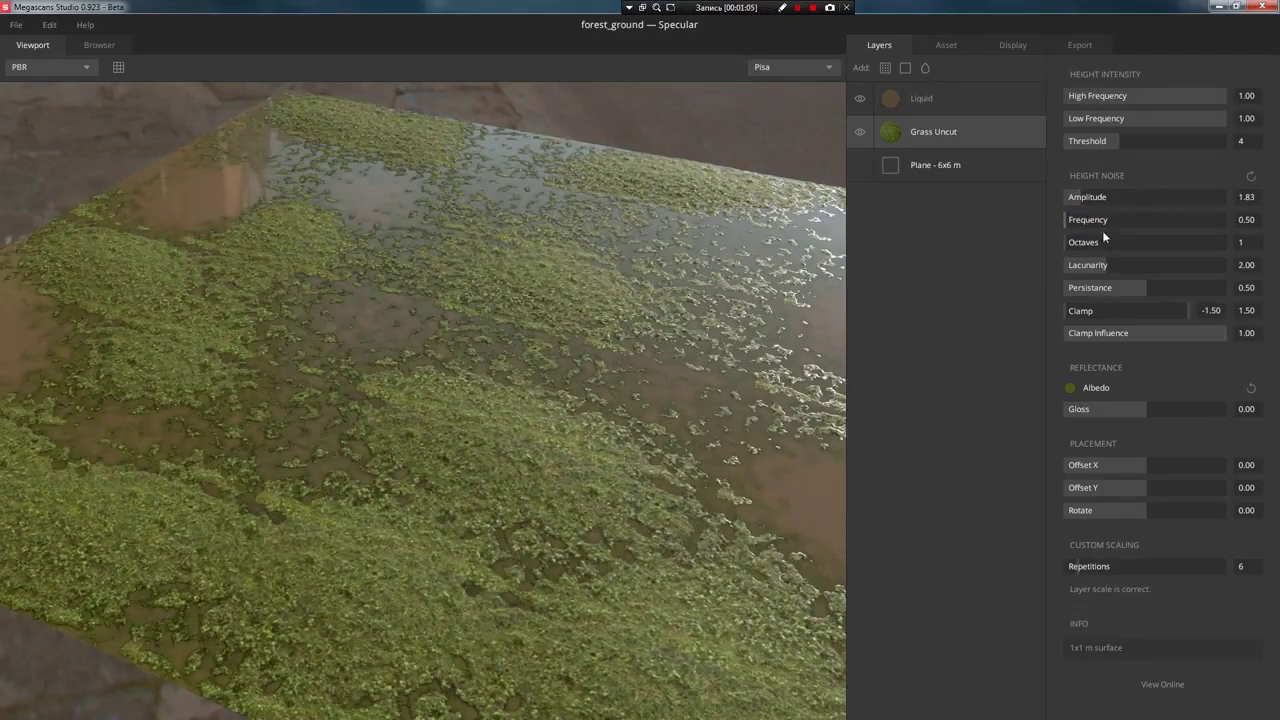
pyautogui.moveTo(1087, 245)
pyautogui.mouseDown()
pyautogui.moveTo(1179, 244)
pyautogui.moveTo(1118, 257)
pyautogui.moveTo(1163, 266)
pyautogui.moveTo(1050, 274)
pyautogui.moveTo(1104, 270)
pyautogui.moveTo(1085, 270)
pyautogui.mouseUp()
# Adjust the Grass Uncut clamp so grass forms islands among broad puddles
pyautogui.moveTo(633, 449)
pyautogui.mouseDown()
pyautogui.moveTo(513, 537)
pyautogui.moveTo(240, 526)
pyautogui.moveTo(474, 449)
pyautogui.moveTo(597, 437)
pyautogui.moveTo(554, 458)
pyautogui.mouseUp()
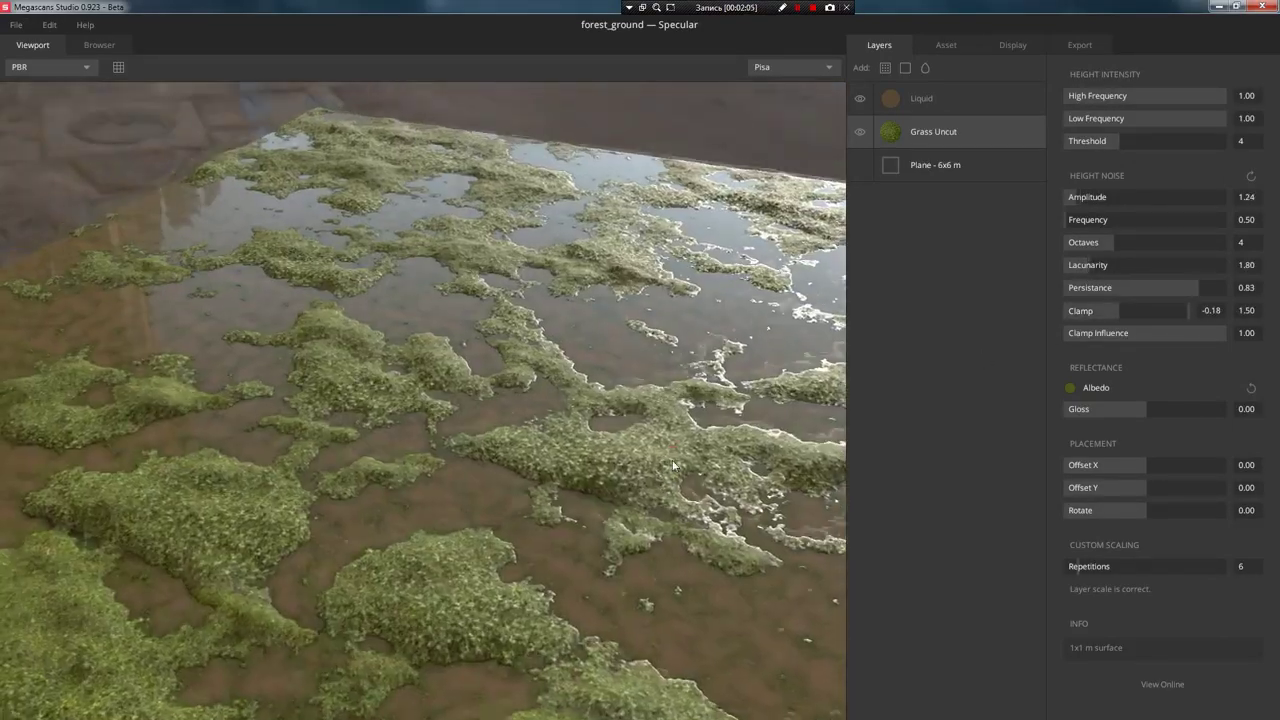
pyautogui.moveTo(673, 465); pyautogui.dragTo(636, 497)
pyautogui.moveTo(651, 508); pyautogui.dragTo(679, 427, button='right')
pyautogui.moveTo(647, 475)
pyautogui.mouseDown()
pyautogui.moveTo(716, 436)
pyautogui.moveTo(691, 414)
pyautogui.moveTo(713, 450)
pyautogui.moveTo(651, 476)
pyautogui.moveTo(630, 470)
pyautogui.mouseUp()
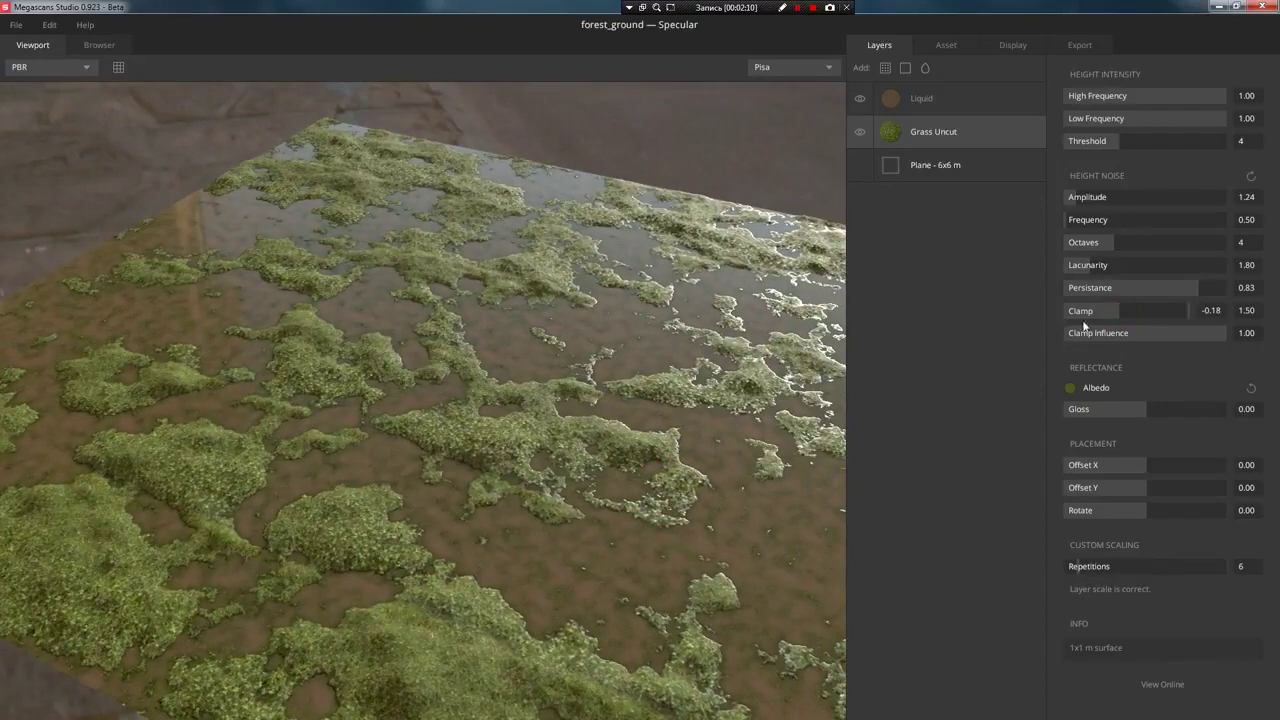
pyautogui.moveTo(1118, 310)
pyautogui.mouseDown()
pyautogui.moveTo(1155, 310)
pyautogui.moveTo(1082, 312)
pyautogui.moveTo(1114, 311)
pyautogui.mouseUp()
pyautogui.click(921, 98)
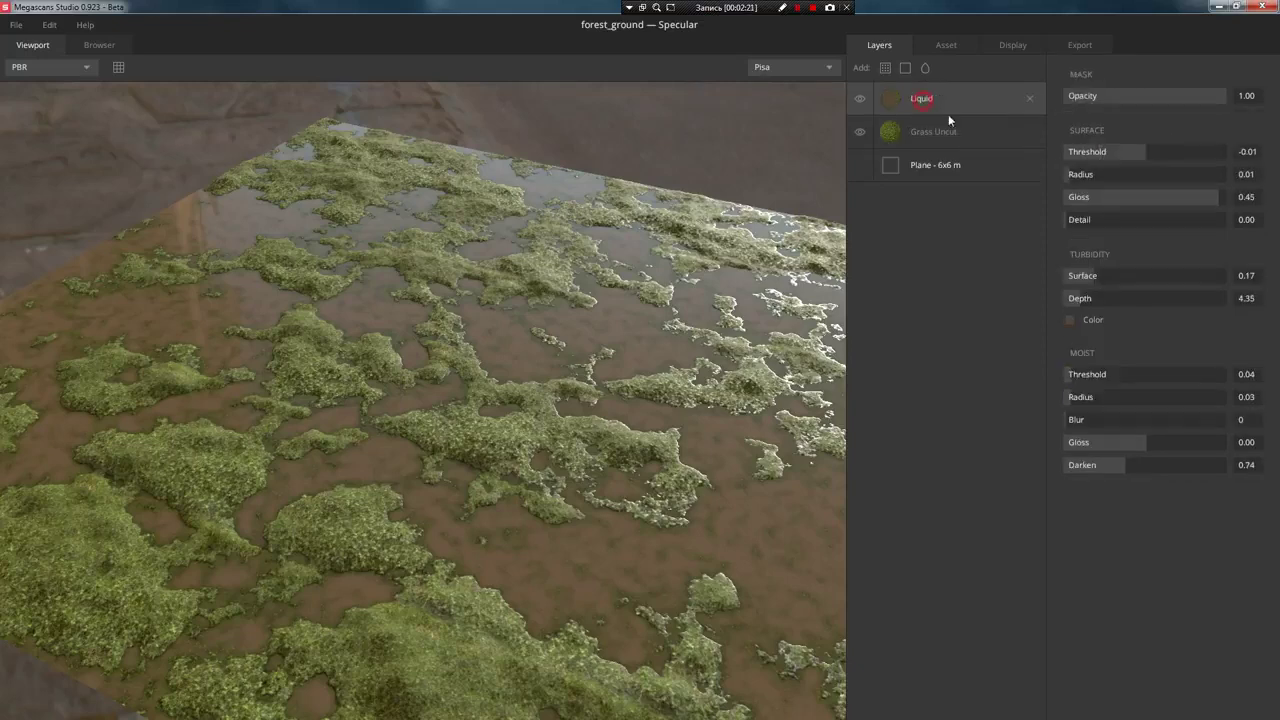
# Soften the Liquid's wet edges: moist threshold 0.09, gloss 0.16, darken 0.85
pyautogui.moveTo(1087, 375)
pyautogui.mouseDown()
pyautogui.moveTo(1106, 374)
pyautogui.moveTo(1062, 376)
pyautogui.moveTo(1115, 395)
pyautogui.moveTo(1028, 406)
pyautogui.moveTo(1109, 402)
pyautogui.moveTo(1083, 396)
pyautogui.mouseUp()
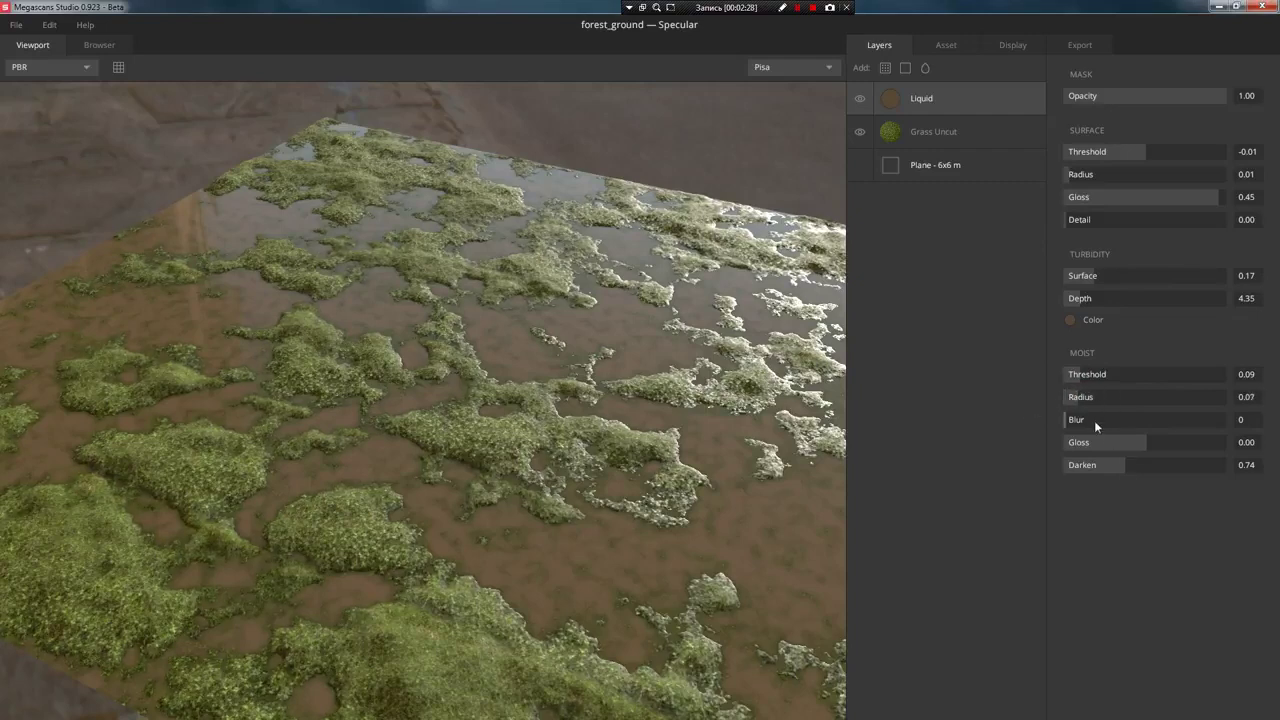
pyautogui.moveTo(1146, 449)
pyautogui.mouseDown()
pyautogui.moveTo(1135, 443)
pyautogui.moveTo(1211, 445)
pyautogui.moveTo(1064, 456)
pyautogui.moveTo(1210, 446)
pyautogui.mouseUp()
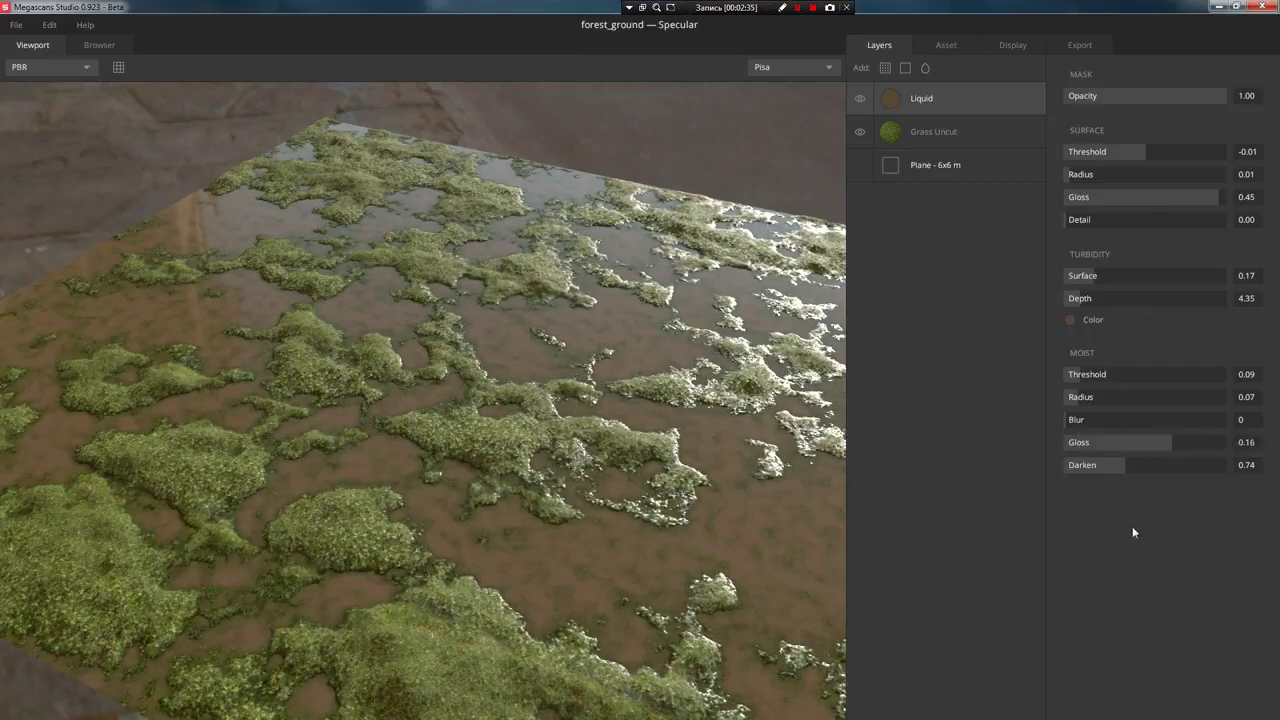
pyautogui.moveTo(1141, 462)
pyautogui.mouseDown()
pyautogui.moveTo(1171, 463)
pyautogui.moveTo(1119, 465)
pyautogui.moveTo(1132, 465)
pyautogui.mouseUp()
# Set Liquid turbidity surface 0 and depth 1.87, and start shifting its colour toward green
pyautogui.moveTo(1147, 274)
pyautogui.mouseDown()
pyautogui.moveTo(1076, 279)
pyautogui.moveTo(1211, 278)
pyautogui.moveTo(941, 302)
pyautogui.mouseUp()
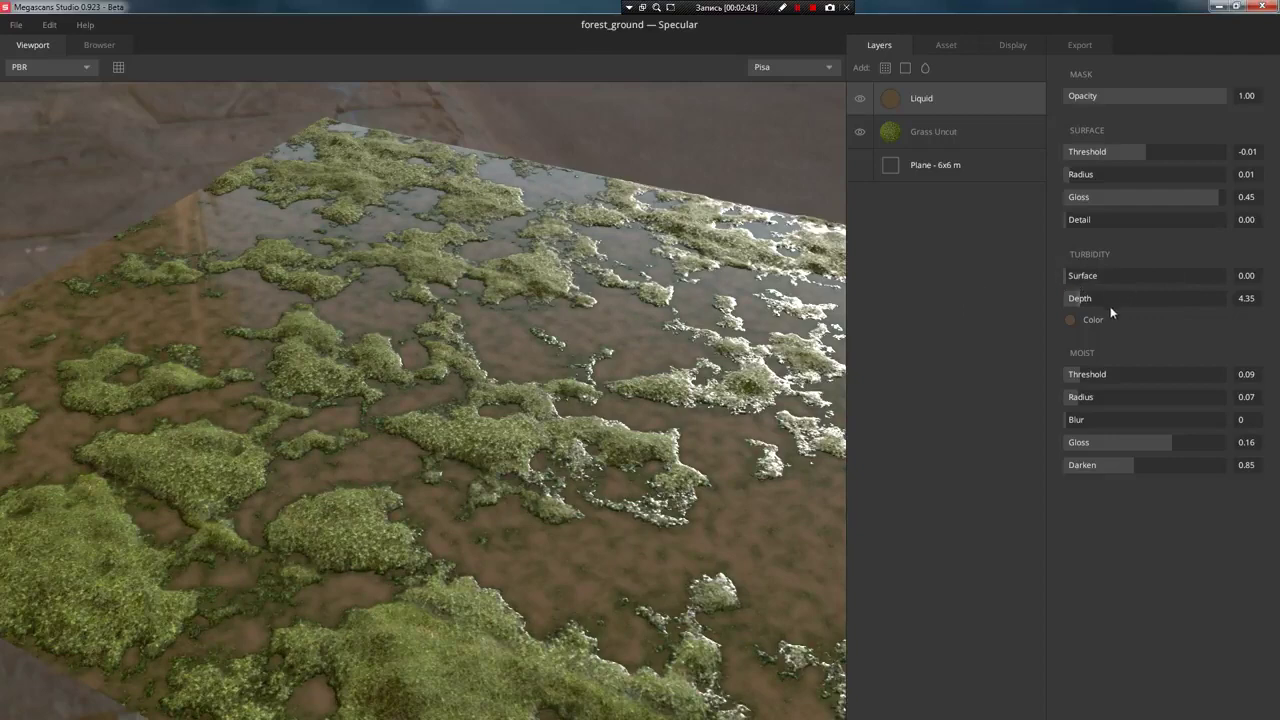
pyautogui.moveTo(1112, 296)
pyautogui.mouseDown()
pyautogui.moveTo(1135, 294)
pyautogui.moveTo(1019, 311)
pyautogui.mouseUp()
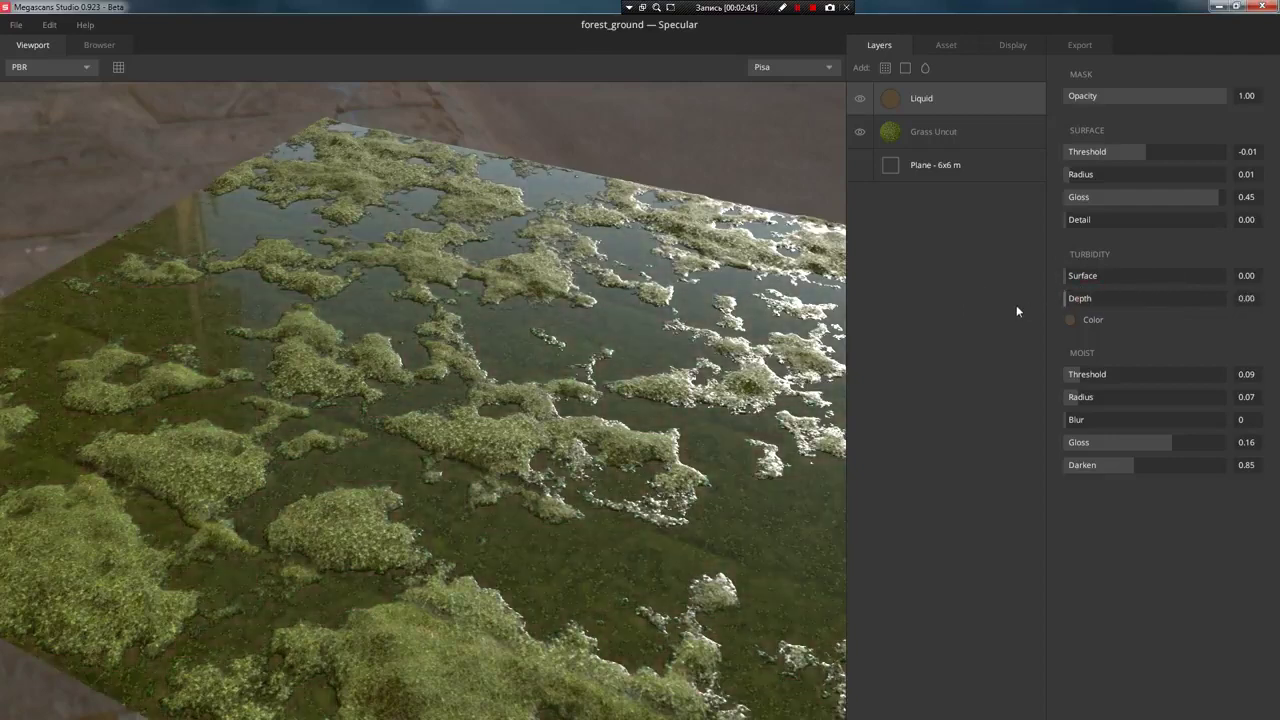
pyautogui.moveTo(1056, 299); pyautogui.dragTo(1070, 300)
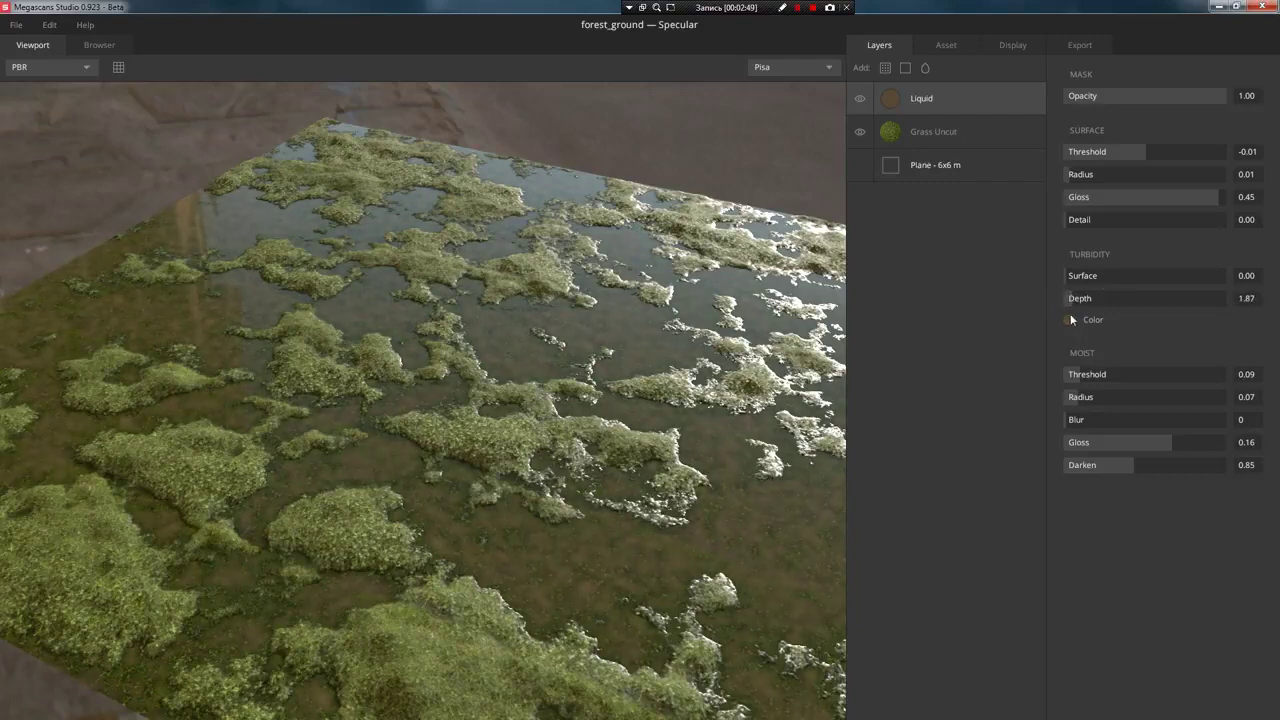
pyautogui.click(1070, 320)
pyautogui.moveTo(818, 398)
pyautogui.mouseDown()
pyautogui.moveTo(826, 387)
pyautogui.moveTo(823, 397)
pyautogui.mouseUp()
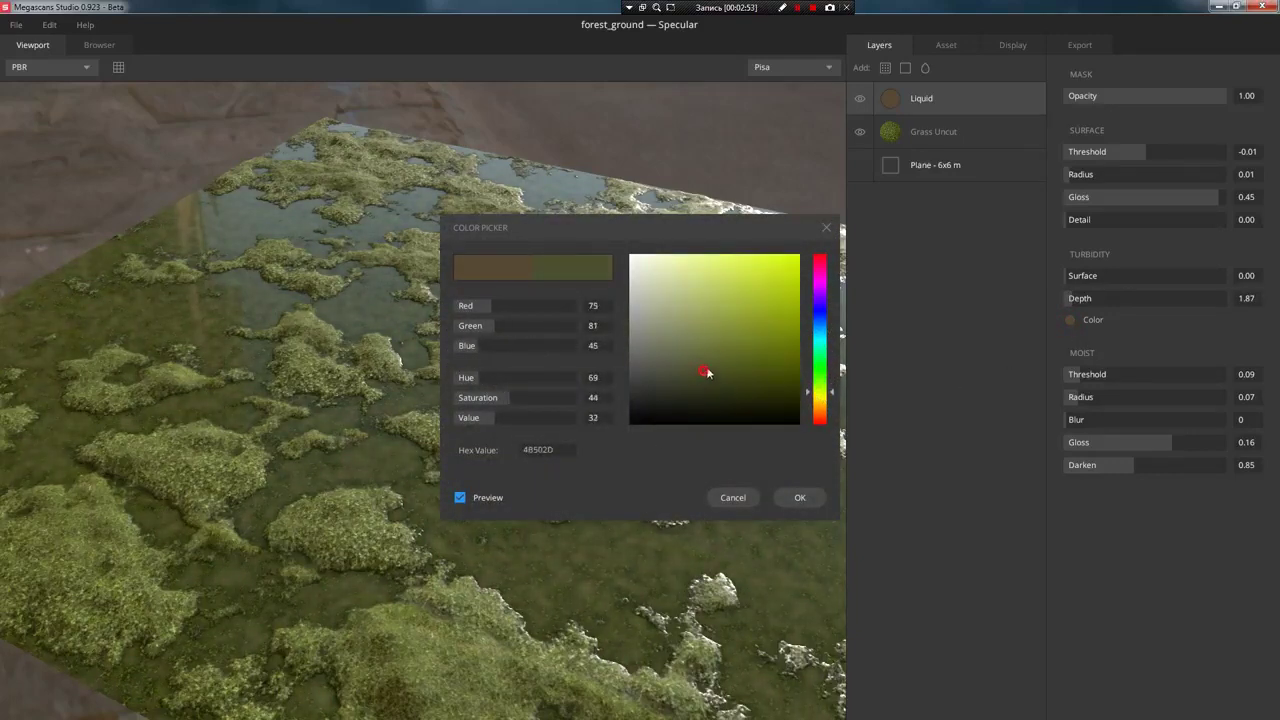
# Set the Liquid turbidity colour to olive green 505734
pyautogui.click(733, 497)
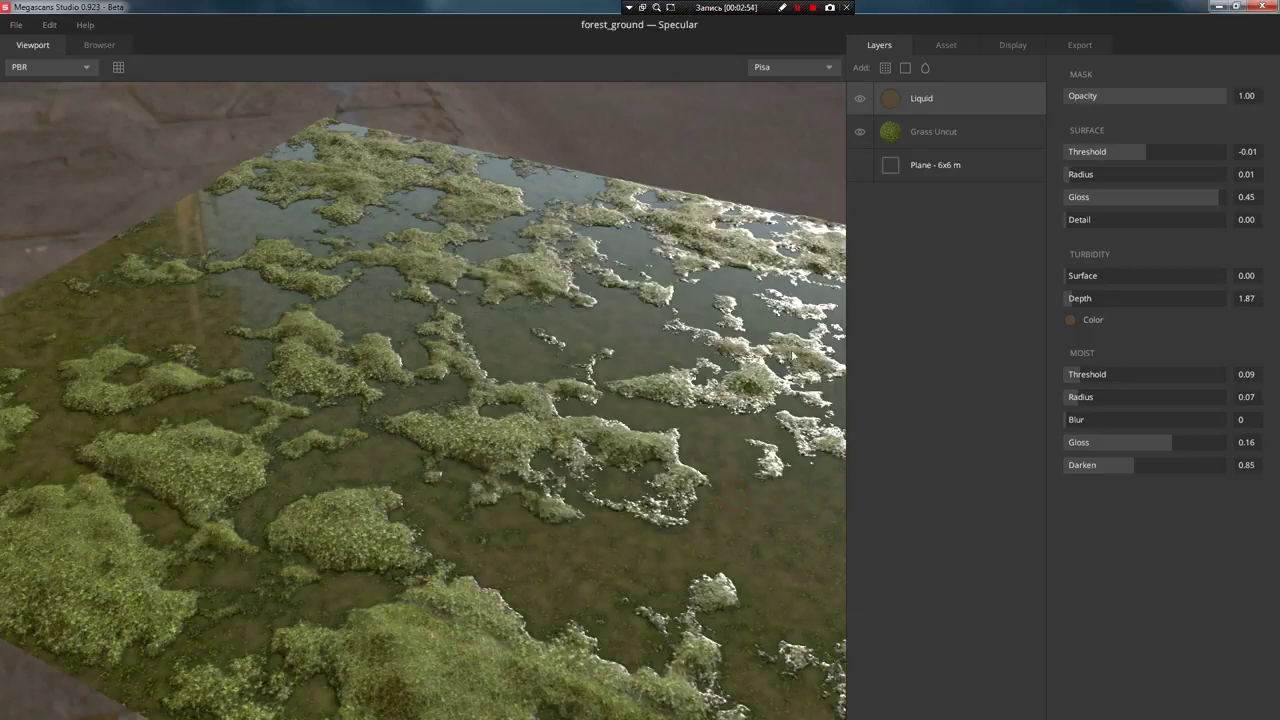
pyautogui.click(1066, 320)
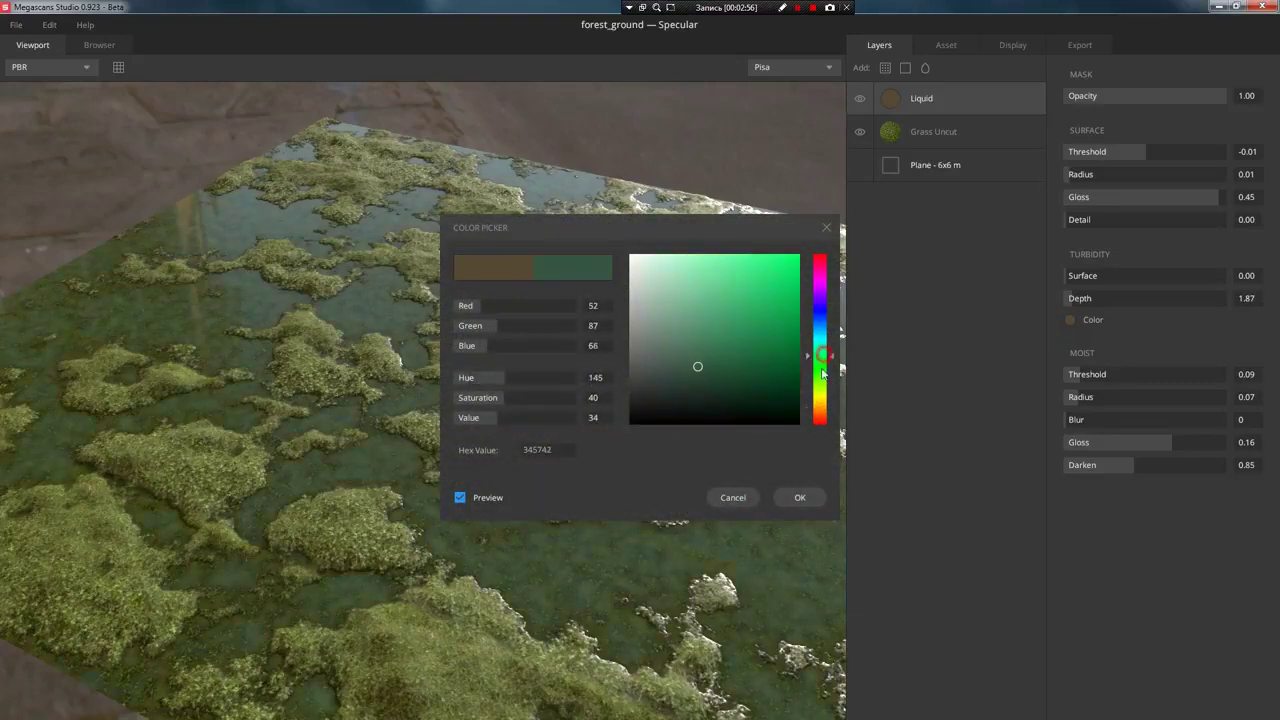
pyautogui.moveTo(824, 364); pyautogui.dragTo(822, 402)
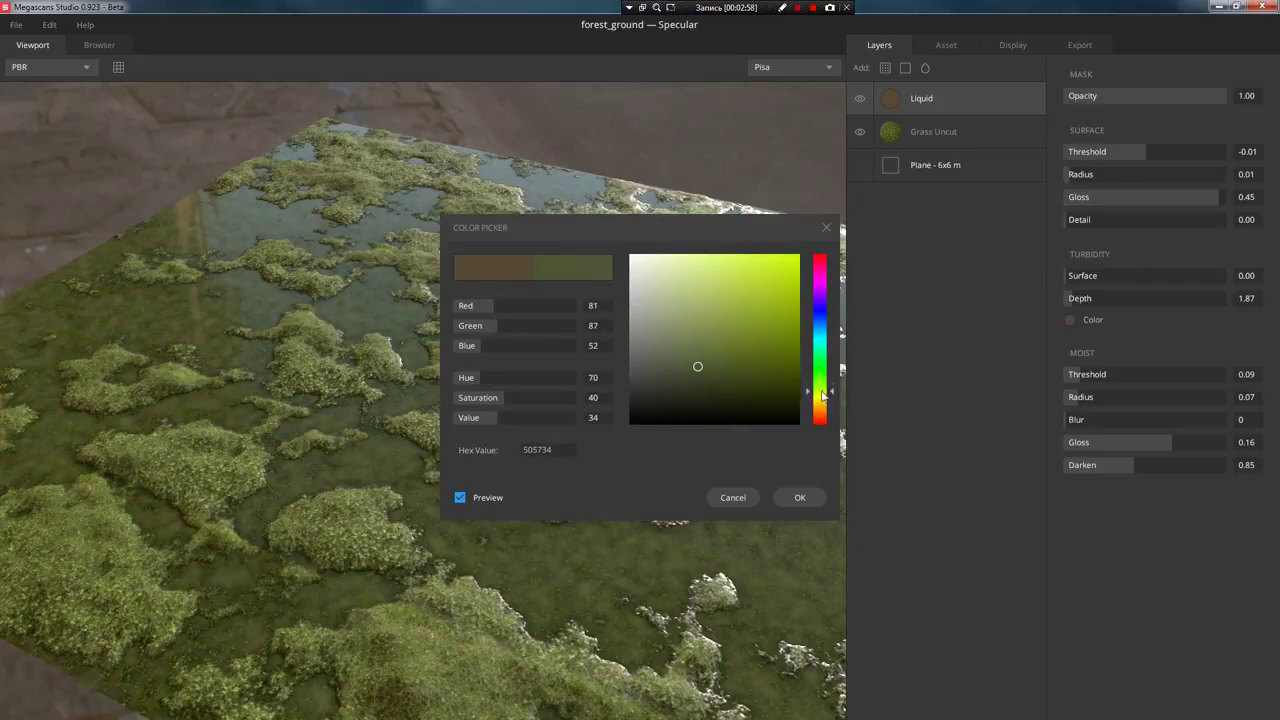
pyautogui.click(800, 495)
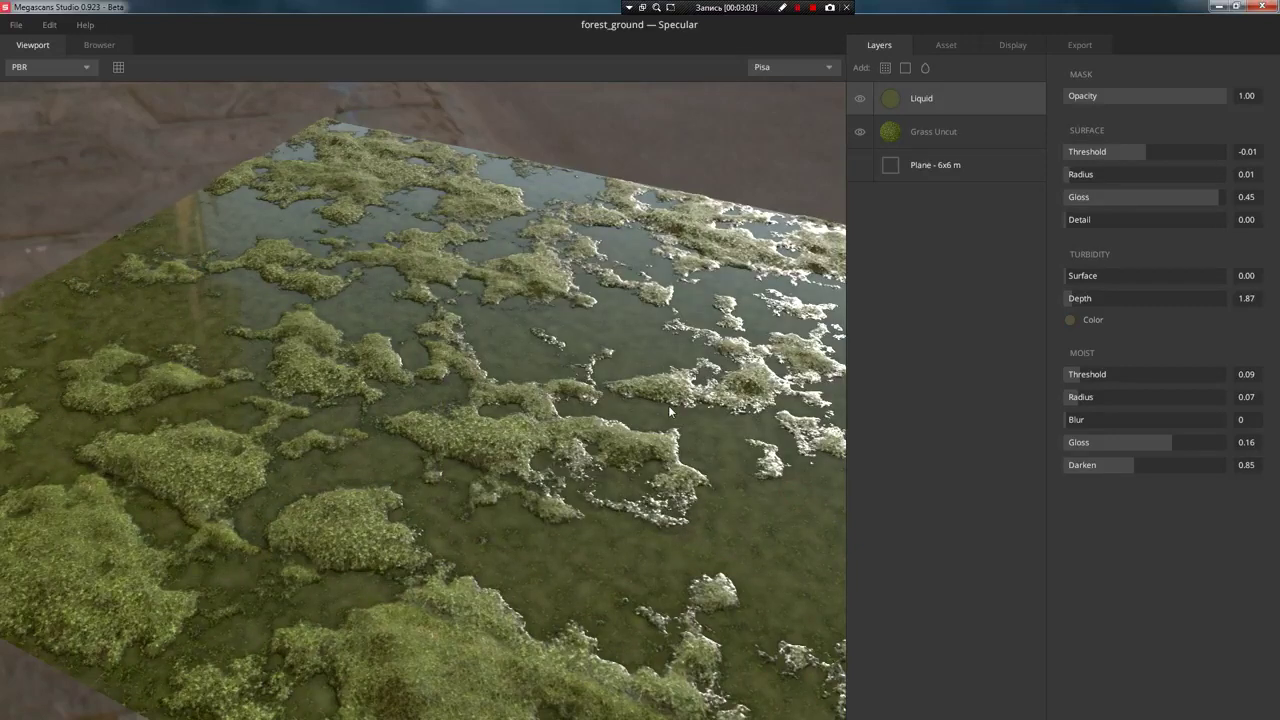
# Refine the water: surface gloss 0.48, smaller radius, fewer puddles, no turbidity depth
pyautogui.moveTo(668, 405)
pyautogui.mouseDown()
pyautogui.moveTo(660, 546)
pyautogui.moveTo(652, 457)
pyautogui.moveTo(702, 410)
pyautogui.moveTo(714, 484)
pyautogui.moveTo(648, 483)
pyautogui.moveTo(655, 524)
pyautogui.moveTo(708, 466)
pyautogui.moveTo(671, 500)
pyautogui.mouseUp()
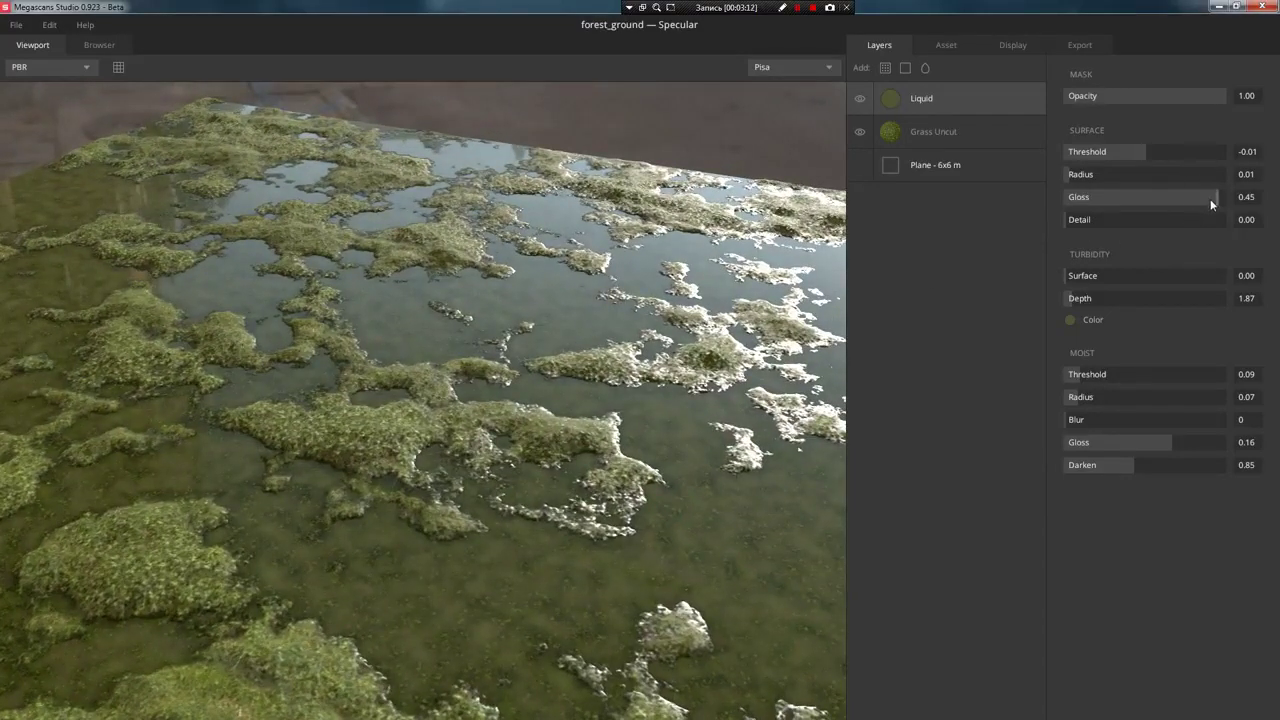
pyautogui.moveTo(1216, 199)
pyautogui.mouseDown()
pyautogui.moveTo(1059, 208)
pyautogui.moveTo(1234, 198)
pyautogui.mouseUp()
pyautogui.moveTo(604, 476)
pyautogui.mouseDown()
pyautogui.moveTo(617, 446)
pyautogui.moveTo(700, 396)
pyautogui.mouseUp()
pyautogui.moveTo(1221, 201)
pyautogui.mouseDown()
pyautogui.moveTo(1208, 199)
pyautogui.moveTo(1228, 203)
pyautogui.mouseUp()
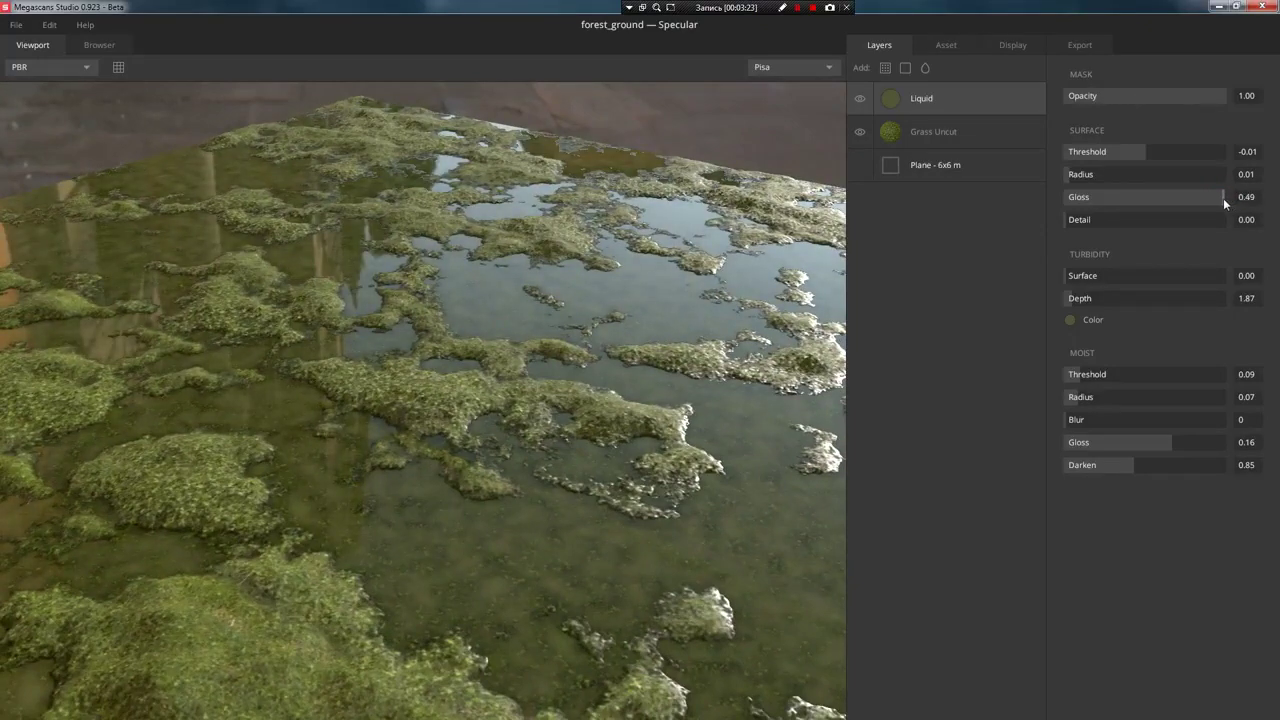
pyautogui.moveTo(563, 488)
pyautogui.mouseDown()
pyautogui.moveTo(717, 418)
pyautogui.moveTo(590, 441)
pyautogui.moveTo(600, 500)
pyautogui.mouseUp()
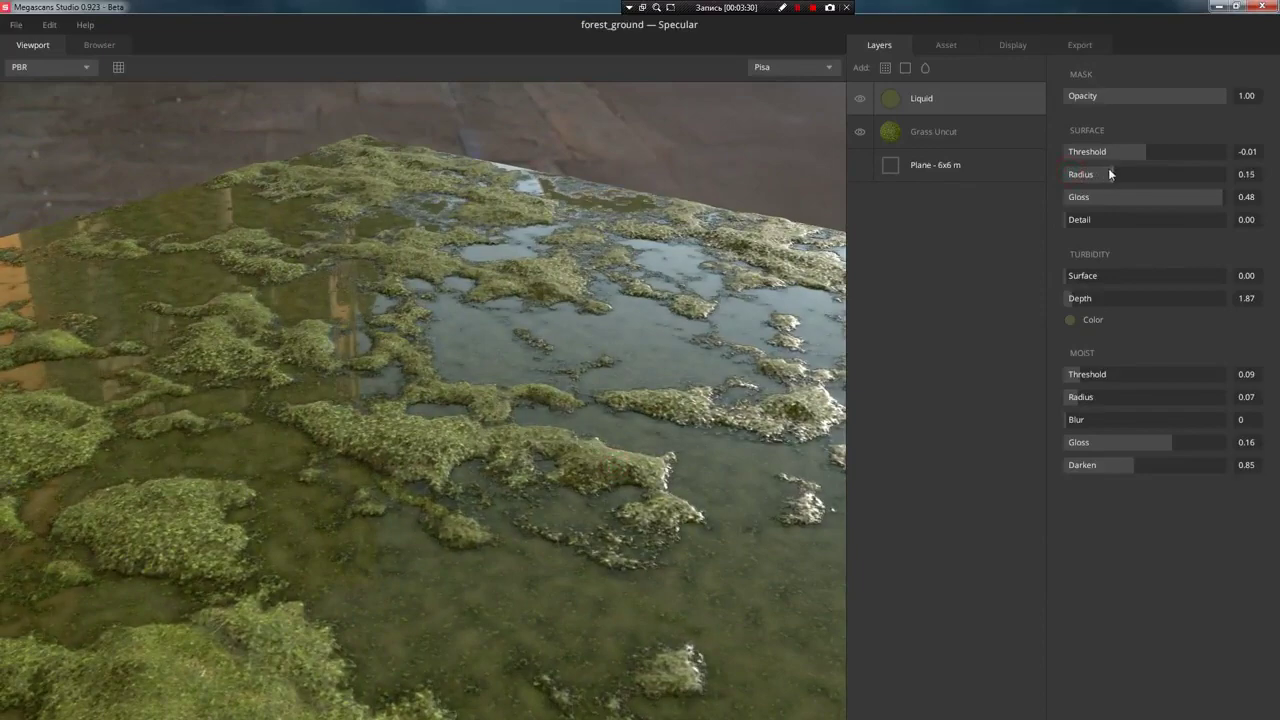
pyautogui.moveTo(1185, 174)
pyautogui.mouseDown()
pyautogui.moveTo(1018, 178)
pyautogui.moveTo(1099, 207)
pyautogui.mouseUp()
pyautogui.moveTo(1135, 157)
pyautogui.mouseDown()
pyautogui.moveTo(1114, 152)
pyautogui.moveTo(1168, 154)
pyautogui.moveTo(1126, 155)
pyautogui.moveTo(1145, 155)
pyautogui.mouseUp()
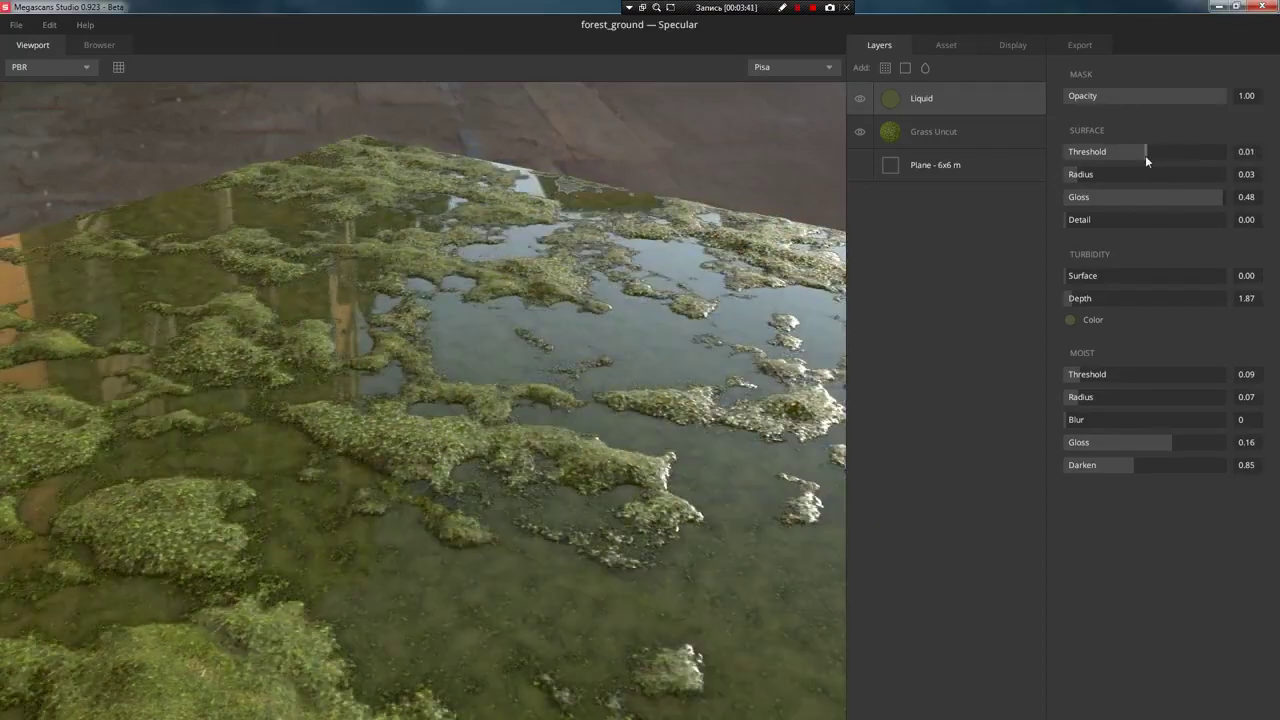
pyautogui.moveTo(607, 400)
pyautogui.mouseDown()
pyautogui.moveTo(644, 371)
pyautogui.moveTo(717, 462)
pyautogui.moveTo(517, 497)
pyautogui.moveTo(645, 430)
pyautogui.mouseUp()
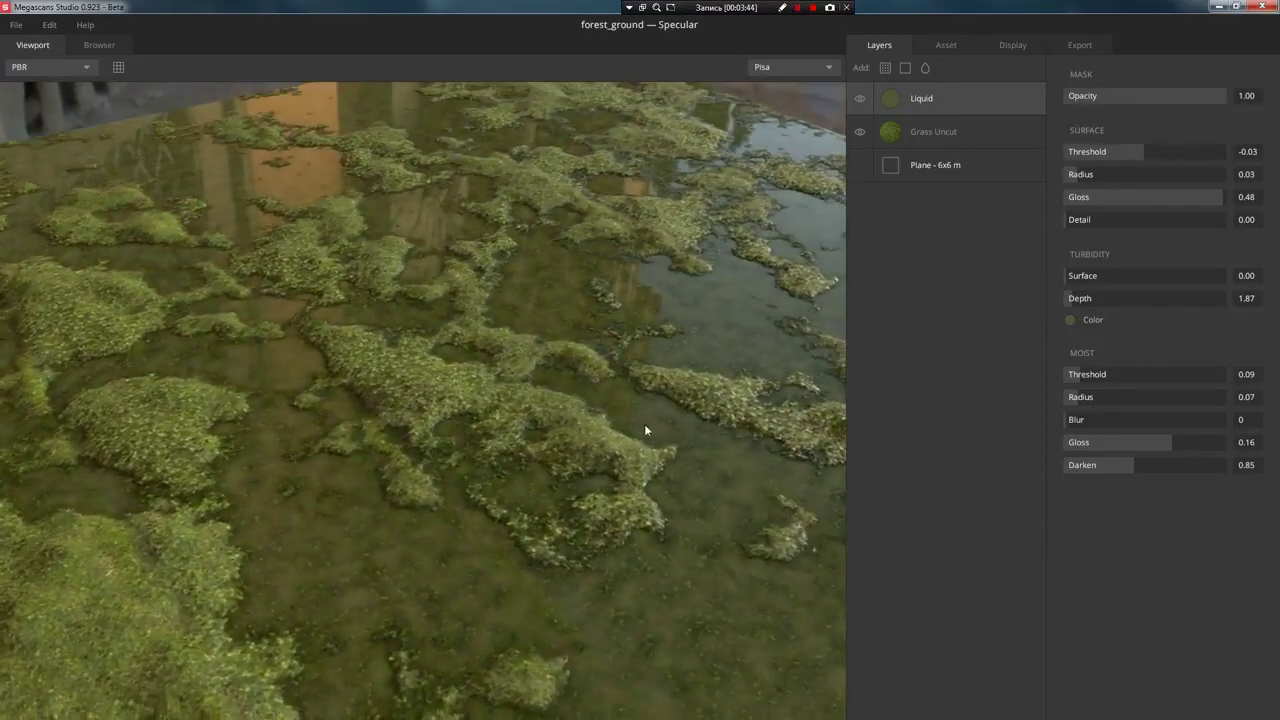
pyautogui.moveTo(1073, 303)
pyautogui.mouseDown()
pyautogui.moveTo(1110, 295)
pyautogui.moveTo(1034, 304)
pyautogui.moveTo(1086, 297)
pyautogui.moveTo(1075, 298)
pyautogui.mouseUp()
pyautogui.moveTo(629, 451); pyautogui.dragTo(747, 440)
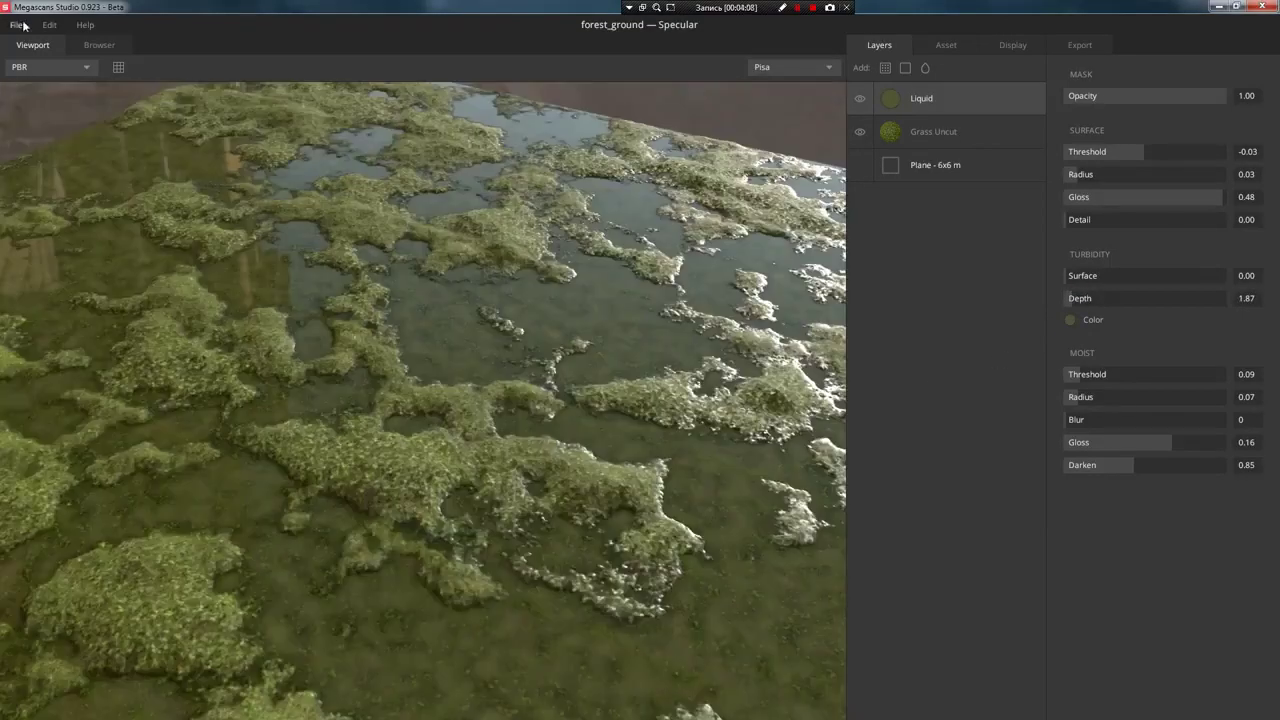
# Save the blend as a surface at 8192 px resolution
pyautogui.click(18, 25)
pyautogui.click(63, 160)
pyautogui.click(840, 264)
pyautogui.click(783, 388)
pyautogui.click(806, 240)
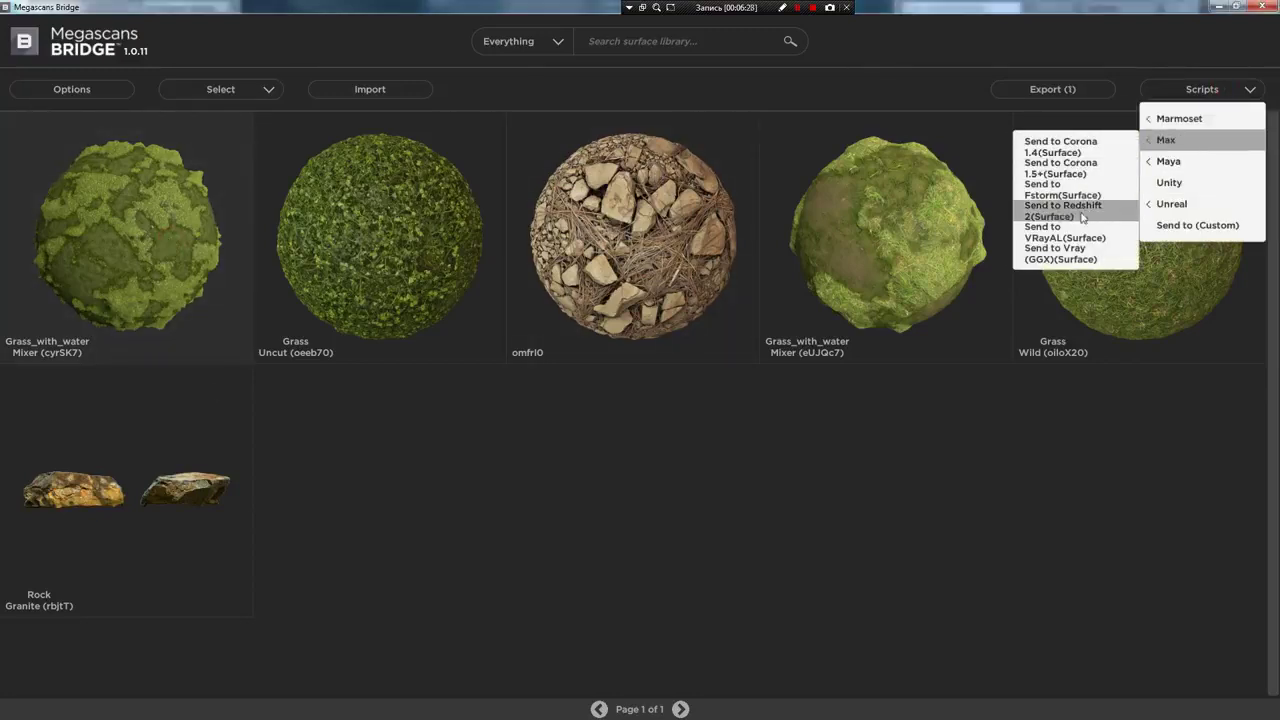
# Export the forest_ground surface to V-Ray GGX in 3ds Max with 8K maps
pyautogui.click(1075, 256)
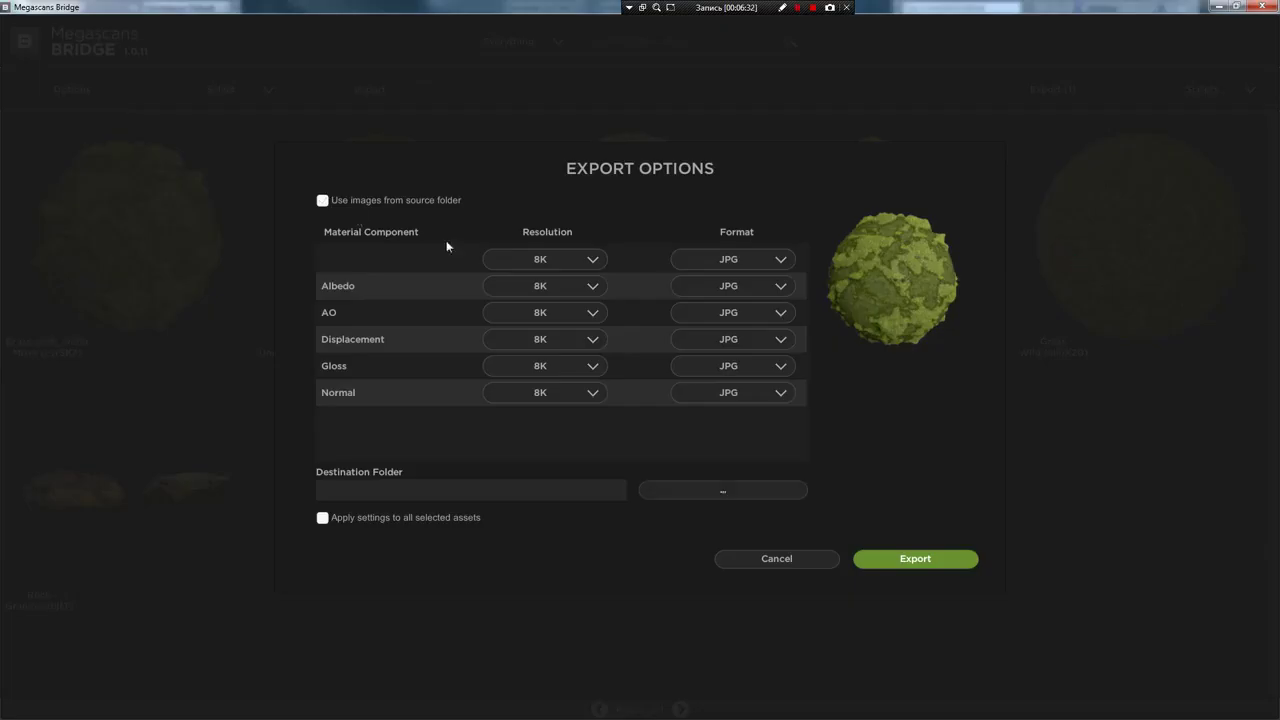
pyautogui.click(883, 560)
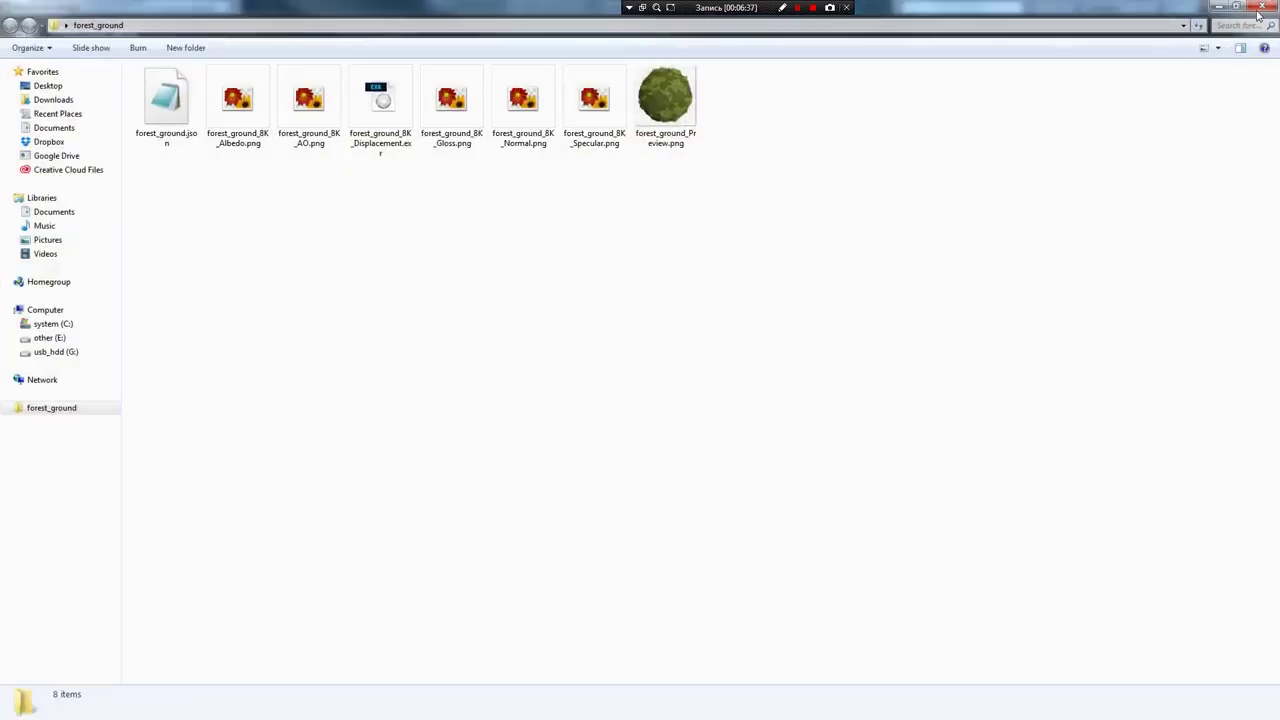
pyautogui.click(1258, 8)
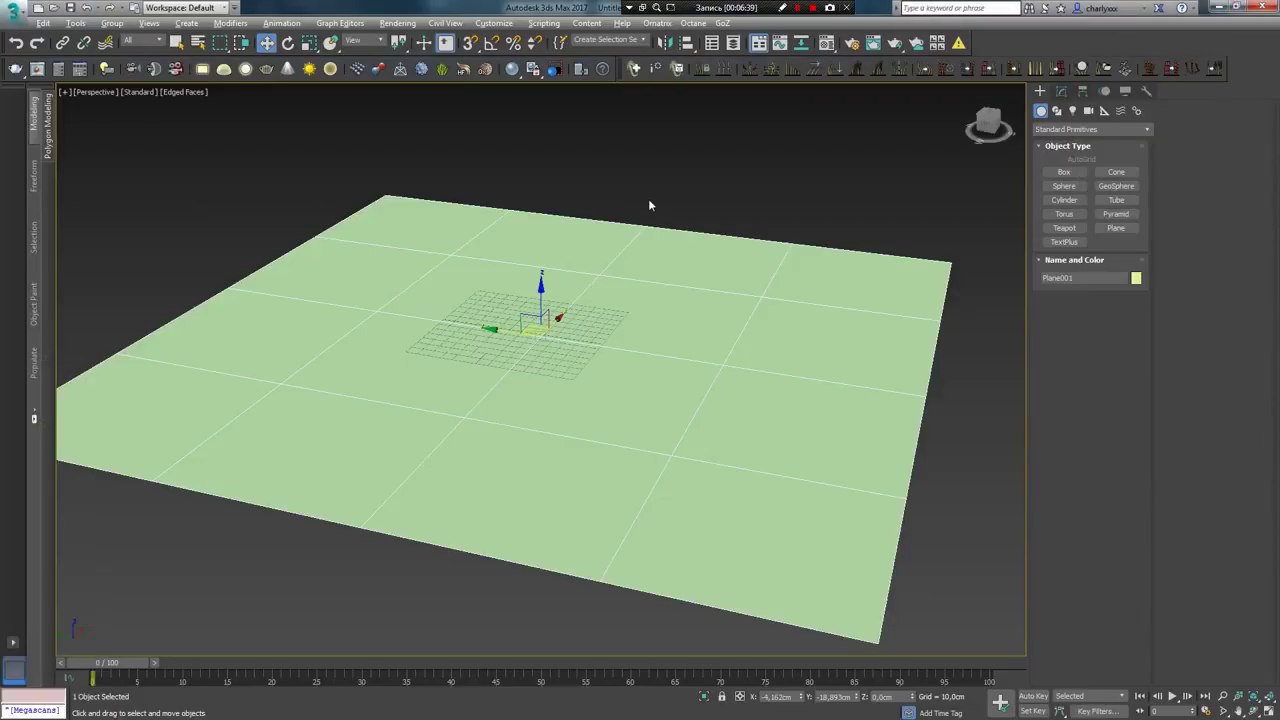
# Assign MAT_forest_ground to Plane001 and inspect the textured plane
pyautogui.click(535, 330)
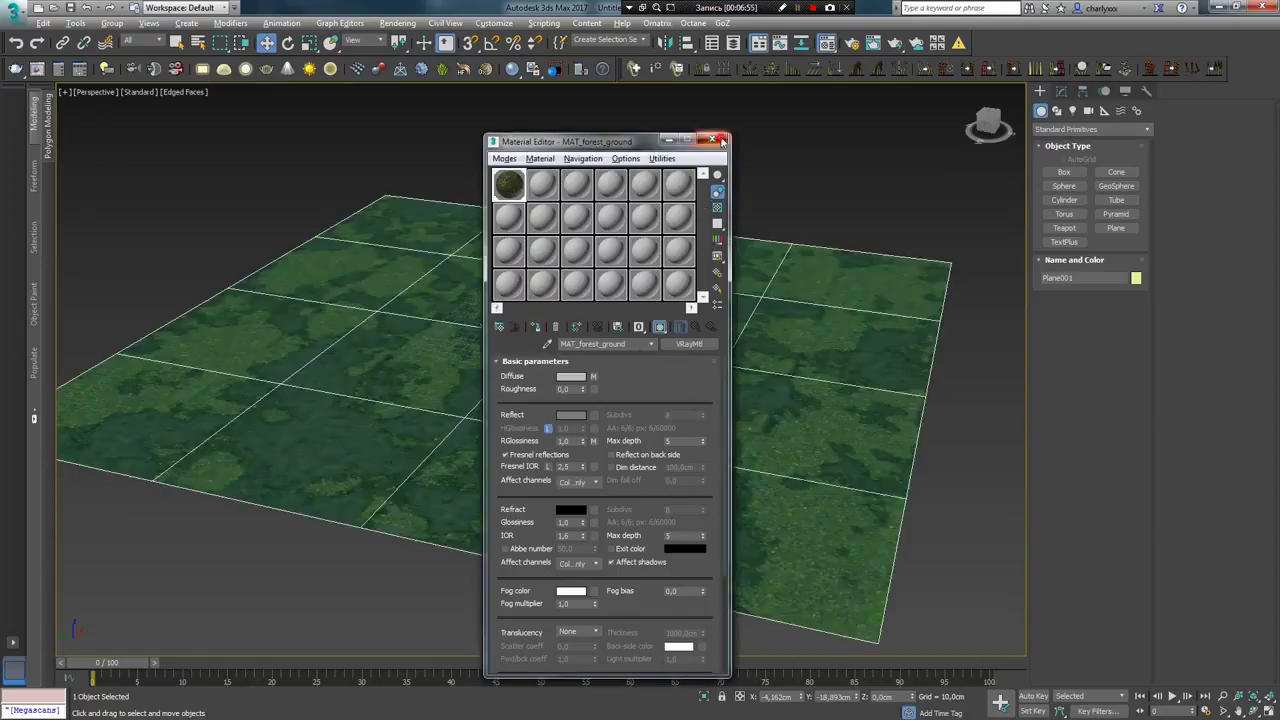
pyautogui.click(714, 139)
pyautogui.moveTo(595, 333)
pyautogui.keyDown('alt'); pyautogui.mouseDown(button='middle')
pyautogui.moveTo(535, 325)
pyautogui.moveTo(614, 297)
pyautogui.moveTo(581, 308)
pyautogui.mouseUp(button='middle'); pyautogui.keyUp('alt')
pyautogui.scroll(4, 581, 308)
pyautogui.scroll(2, 583, 306)
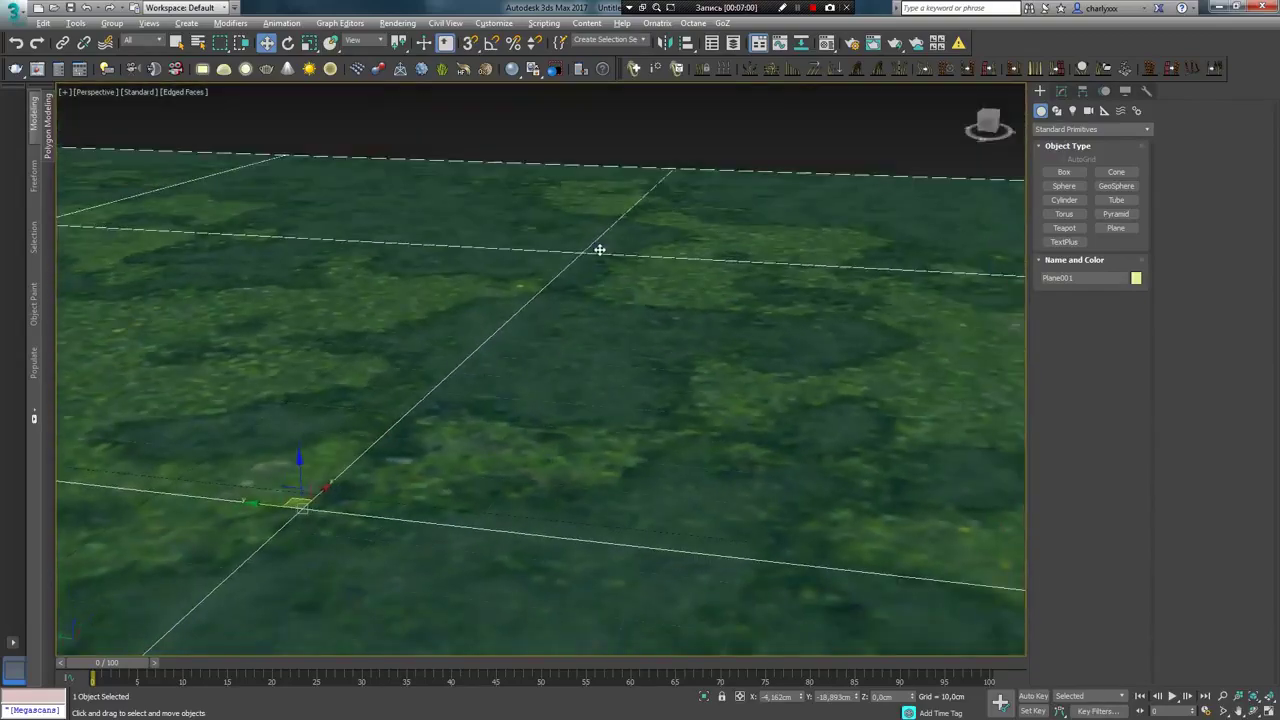
pyautogui.scroll(-4, 580, 306)
pyautogui.scroll(-2, 580, 306)
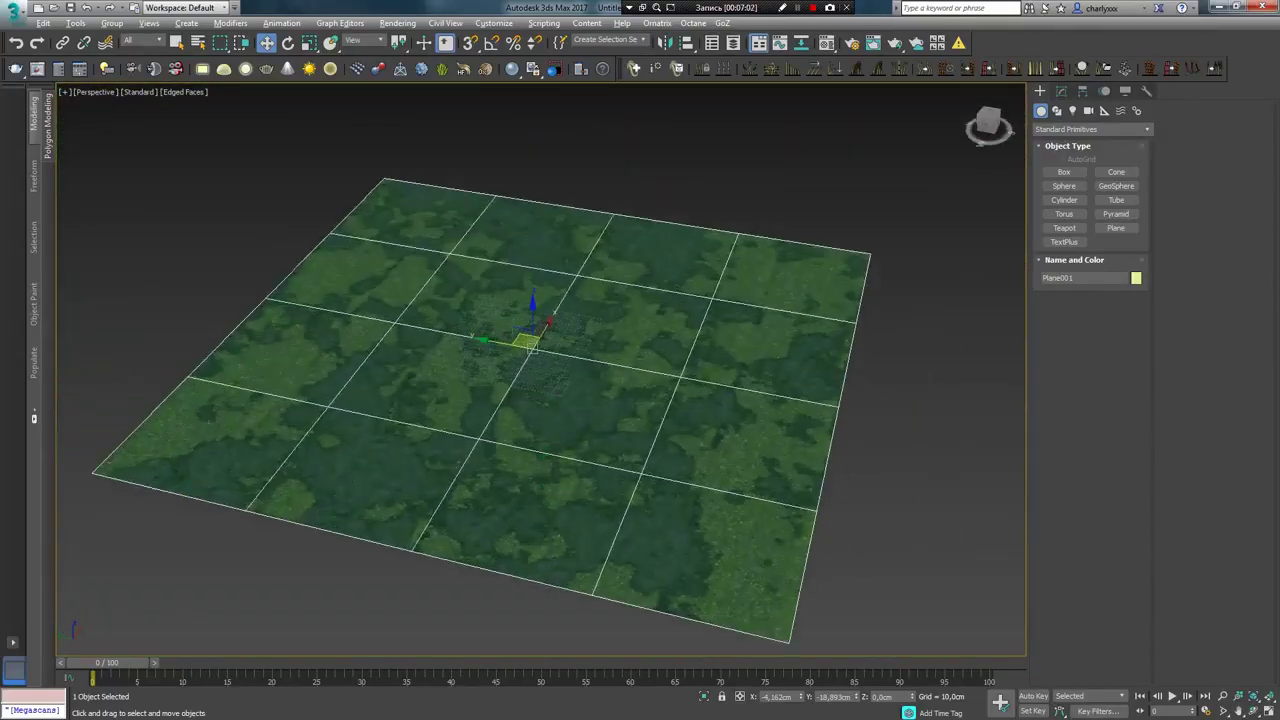
pyautogui.click(736, 199)
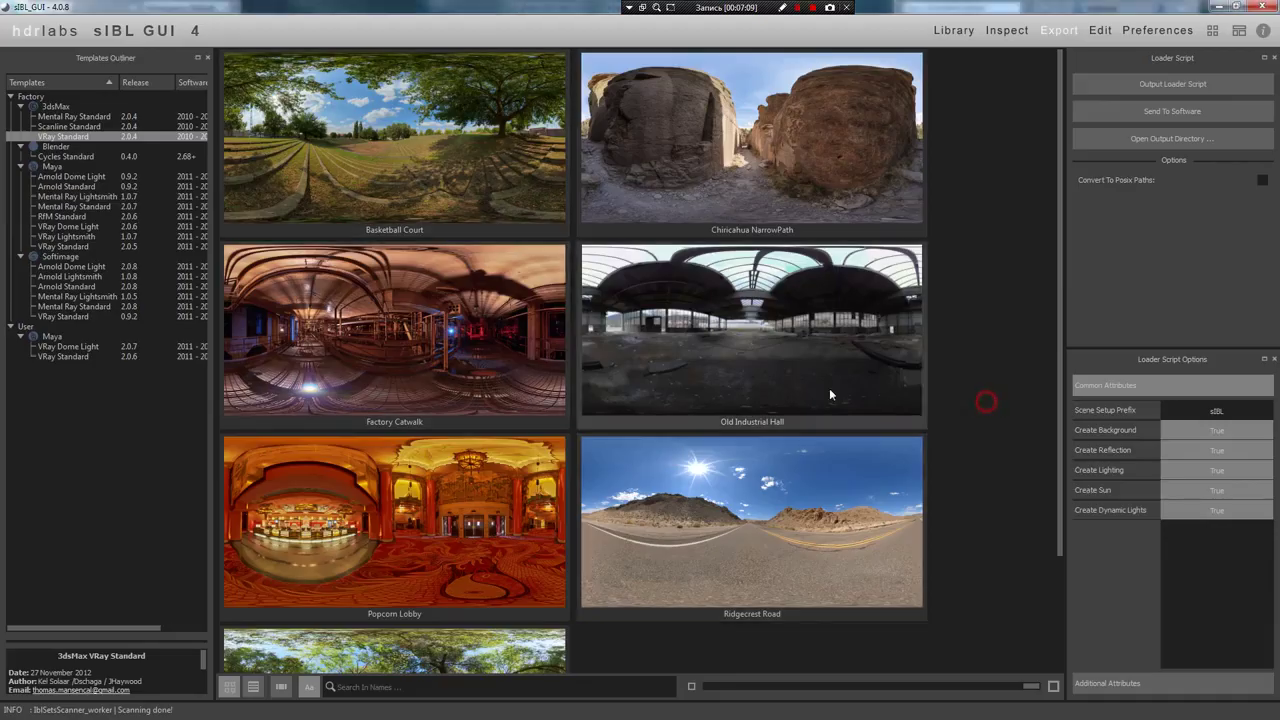
# Output the 3ds Max V-Ray loader script for Topanga Forest B and copy its folder path
pyautogui.scroll(-2, 408, 565)
pyautogui.click(395, 572)
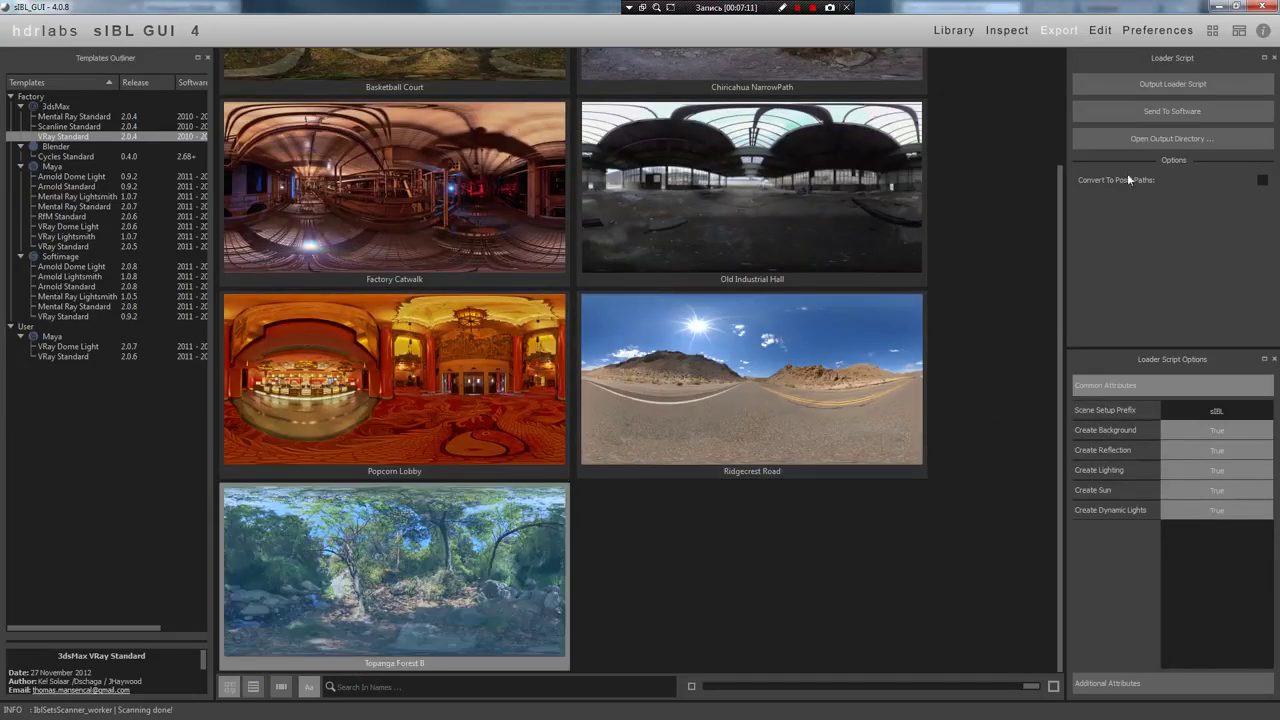
pyautogui.click(1166, 87)
pyautogui.click(1200, 136)
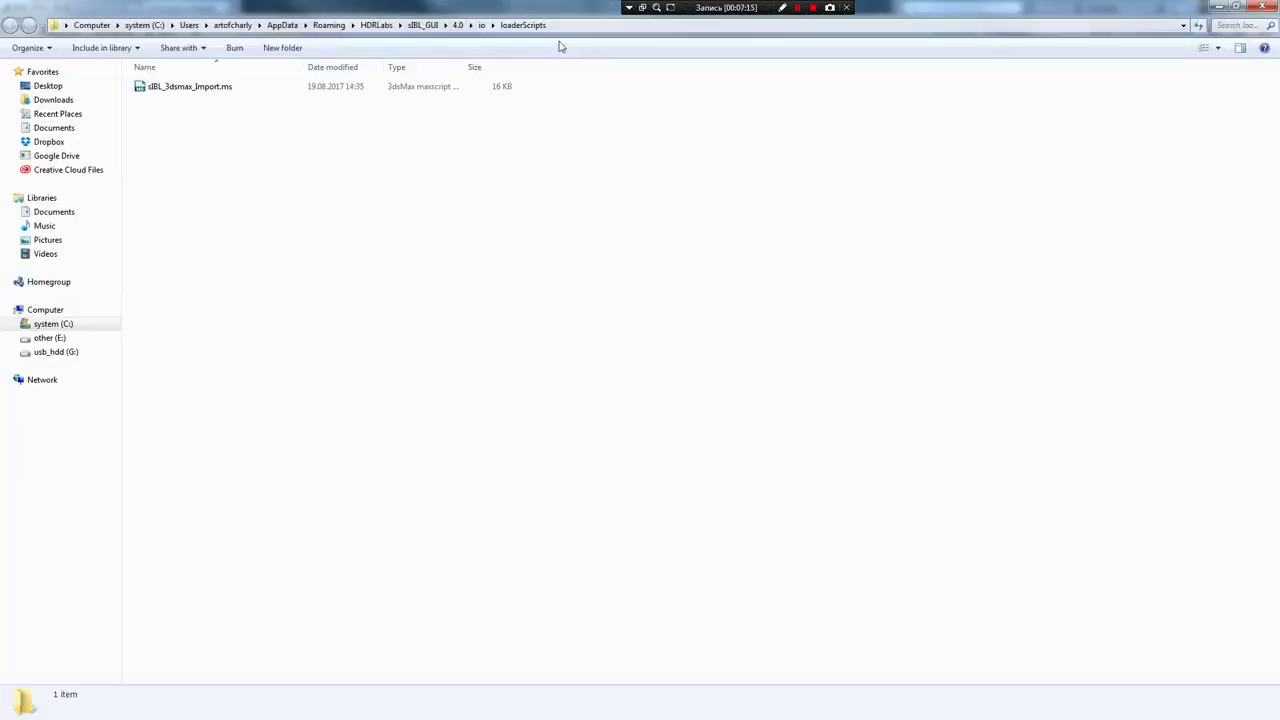
pyautogui.click(563, 22)
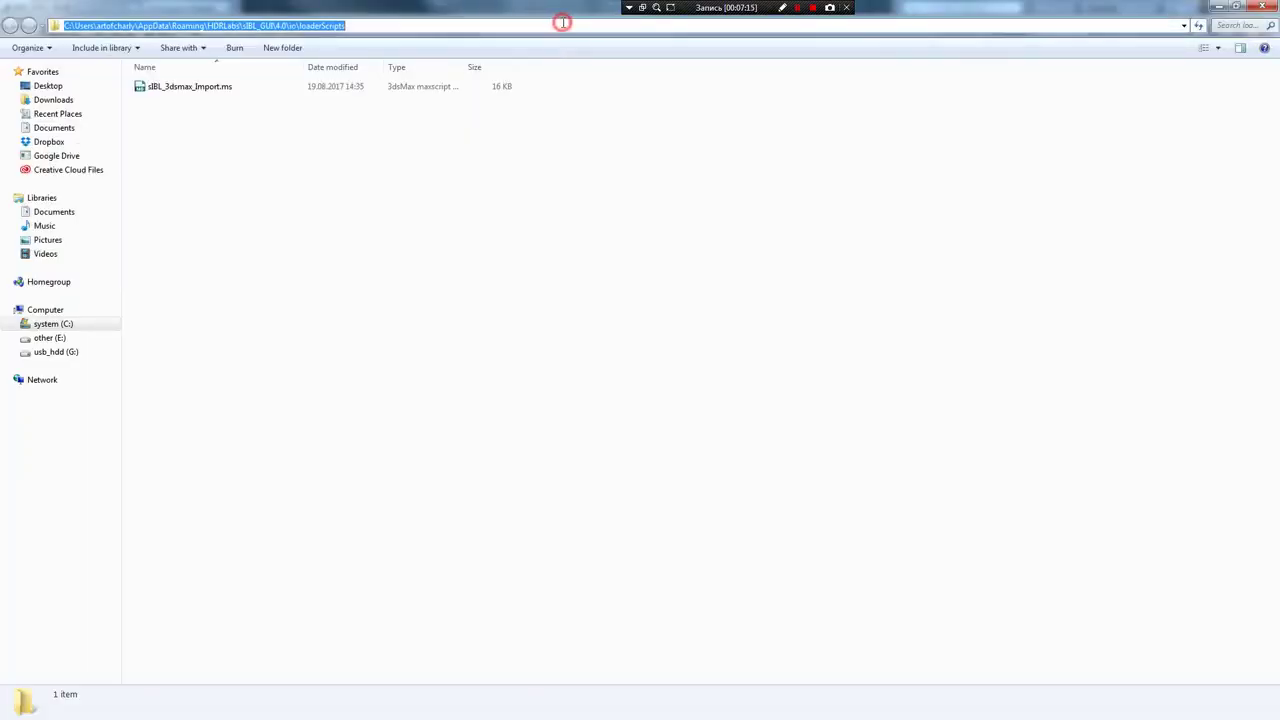
pyautogui.click(1260, 8)
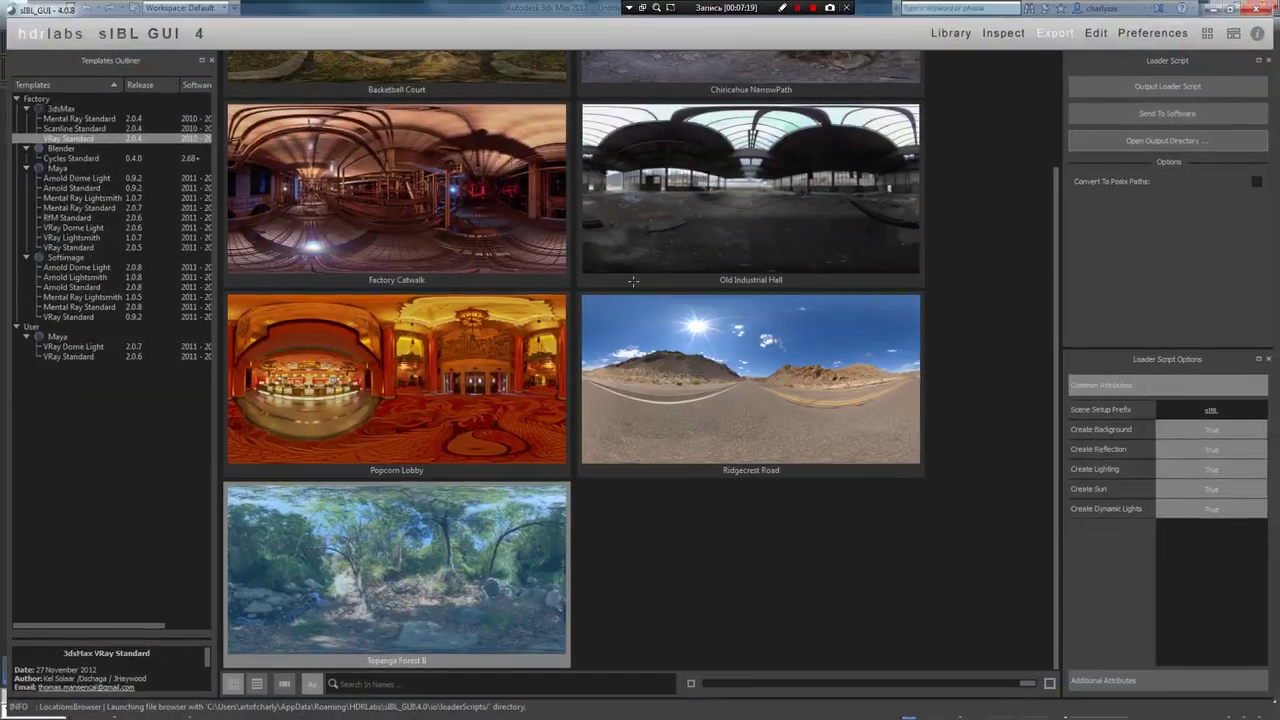
pyautogui.click(1268, 6)
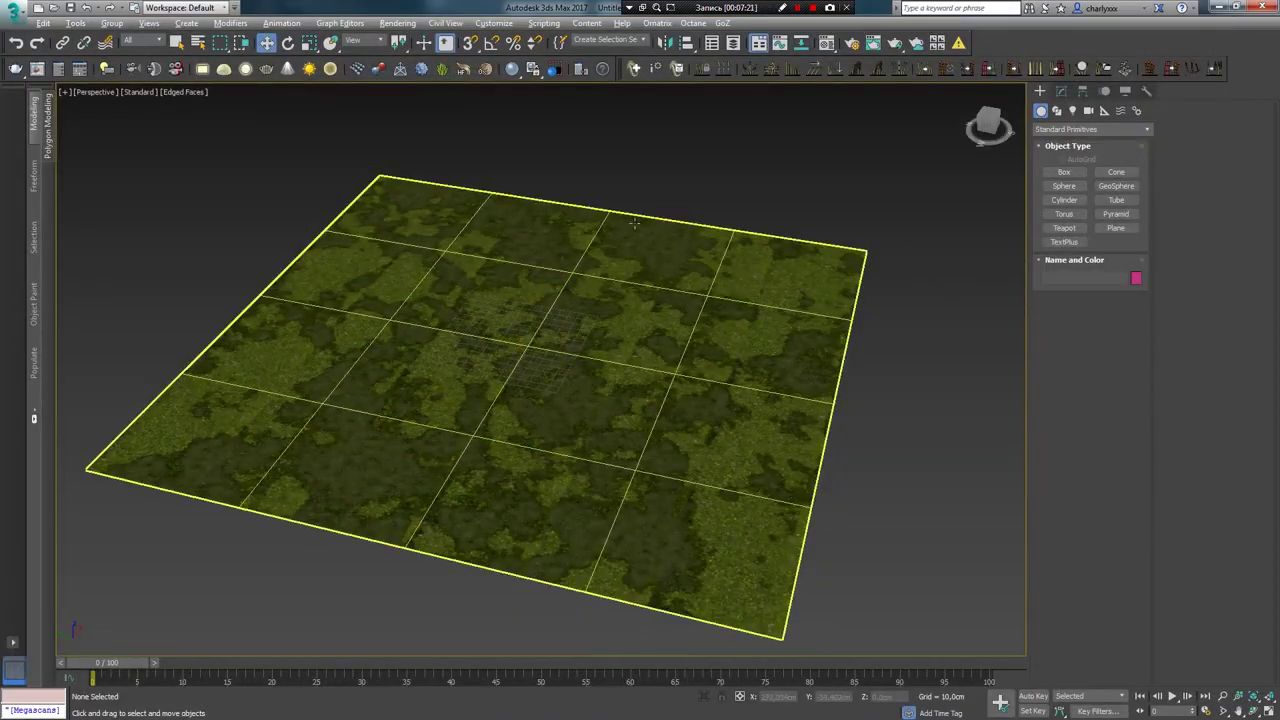
# Run sIBL_3dsmax_Import.ms from the loaderScripts folder, then select the sIBL_Ground plane
pyautogui.click(536, 23)
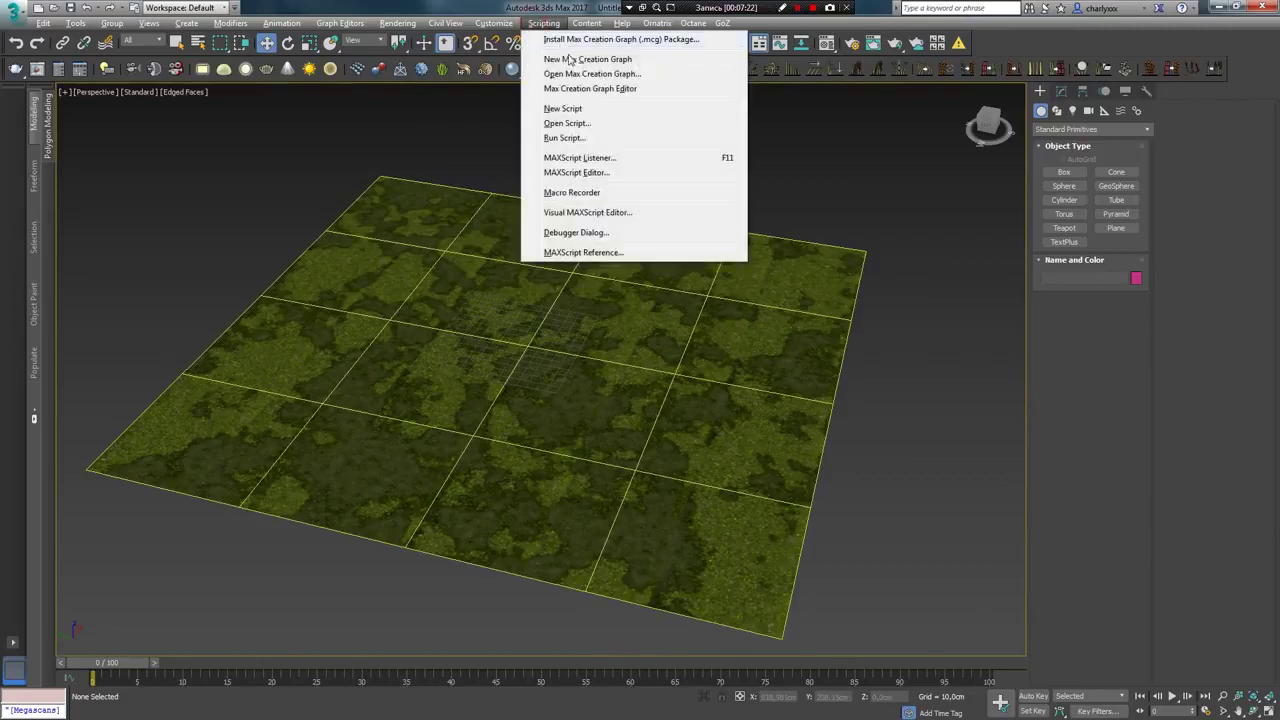
pyautogui.click(566, 137)
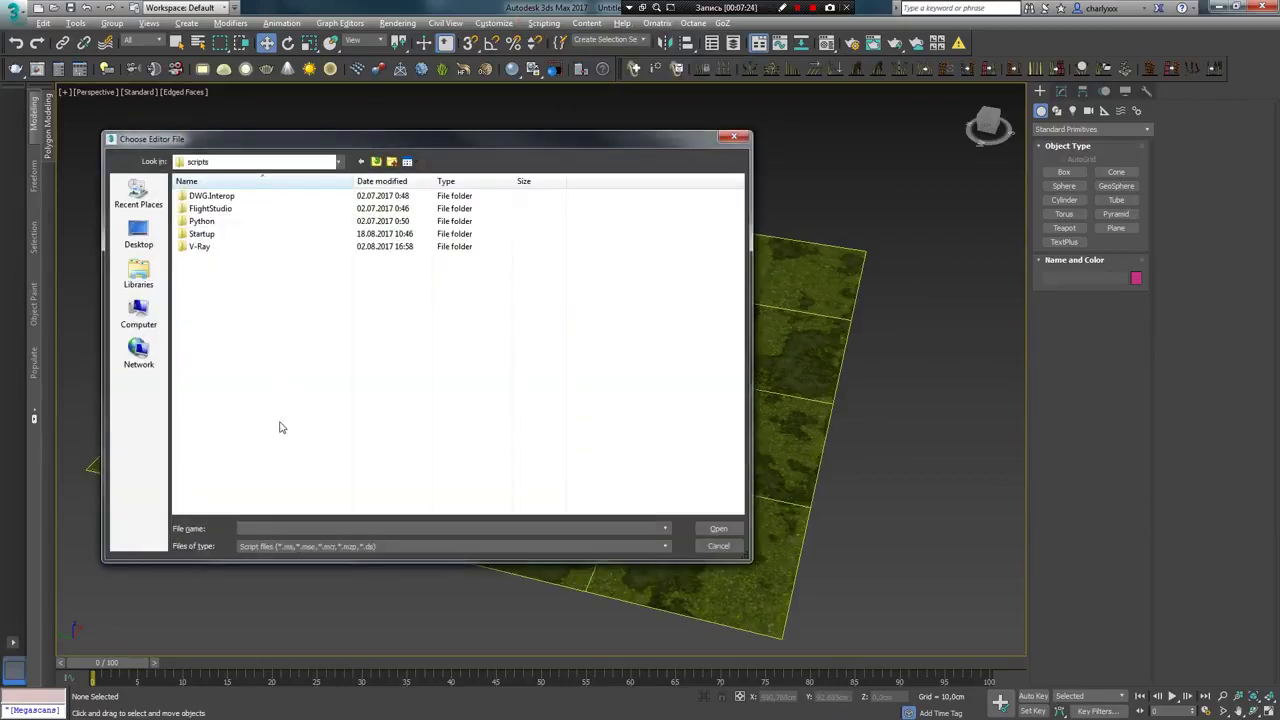
pyautogui.hotkey('ctrl', 'v')
pyautogui.press('Return')
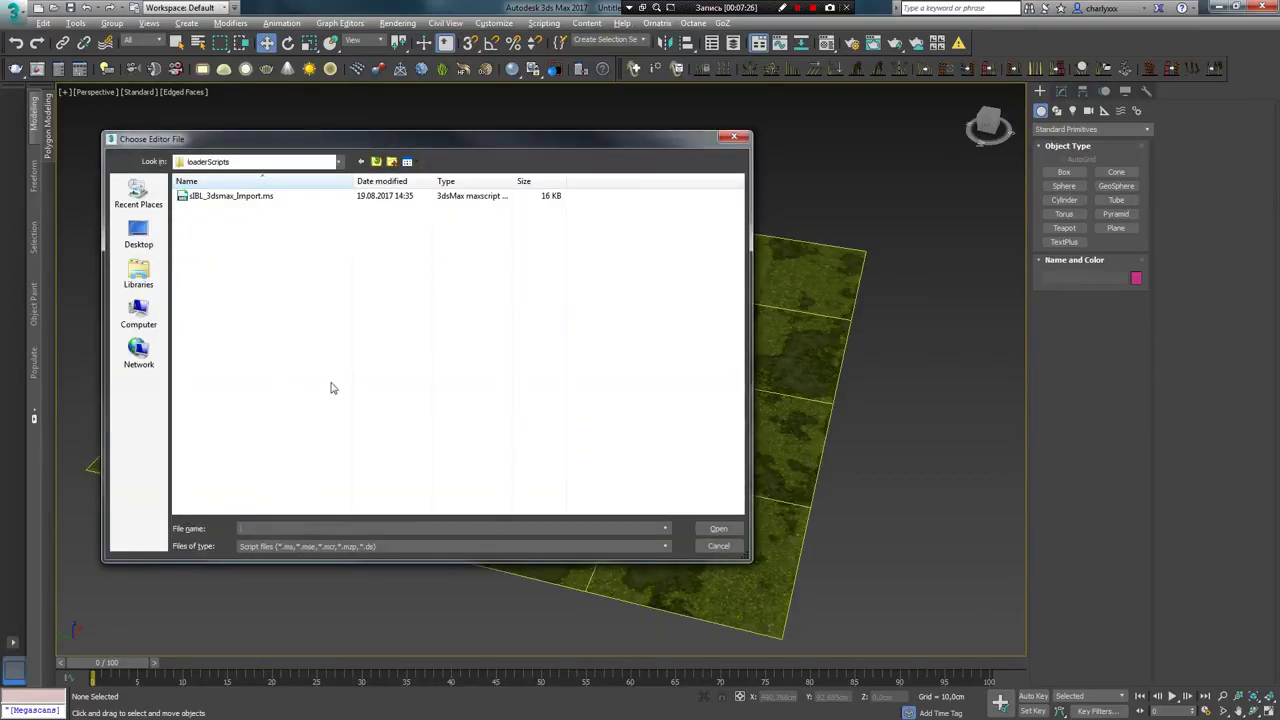
pyautogui.doubleClick(240, 196)
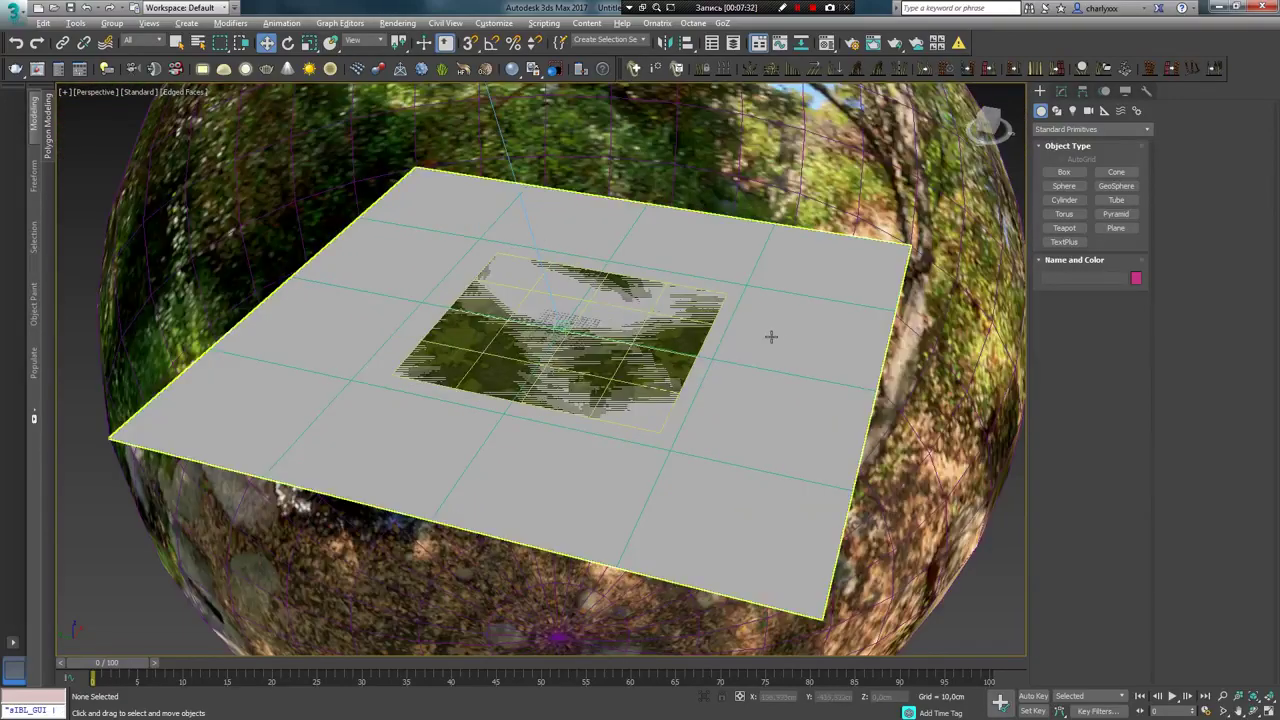
pyautogui.click(778, 333)
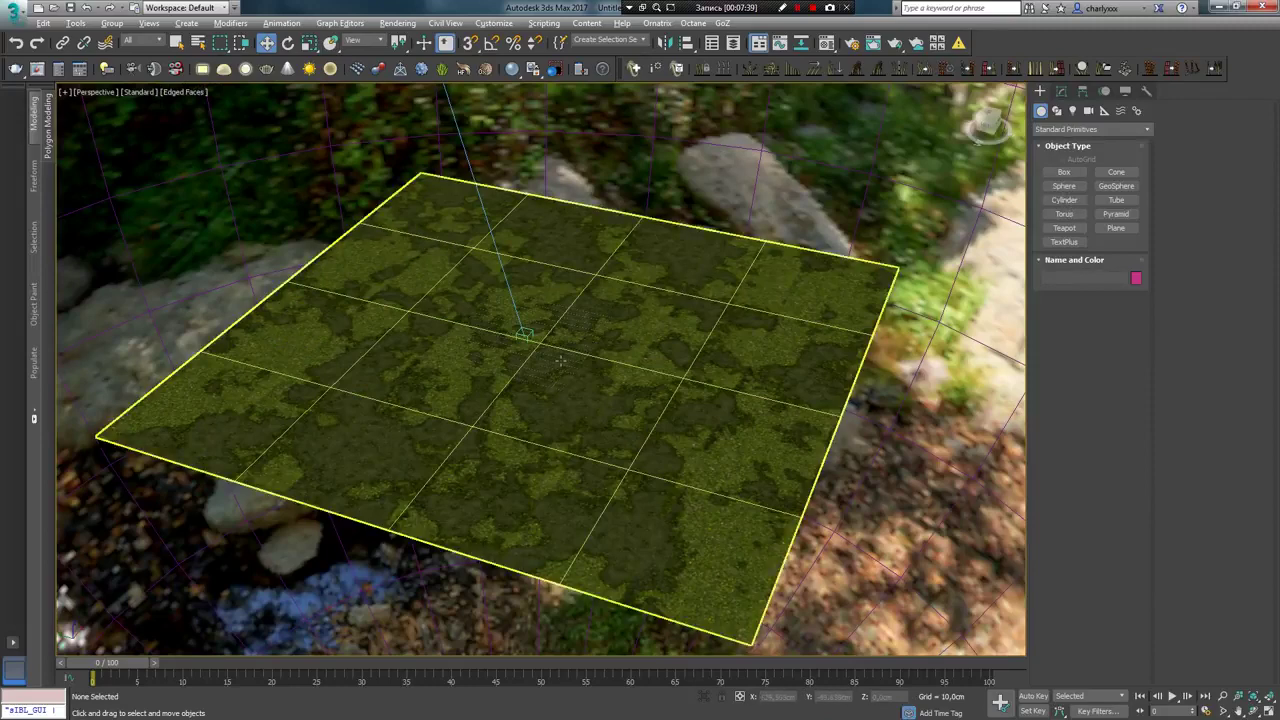
# Frame the plane from PhysCamera001 at a lower angle and render it in the V-Ray frame buffer
pyautogui.hotkey('ctrl', 'c')
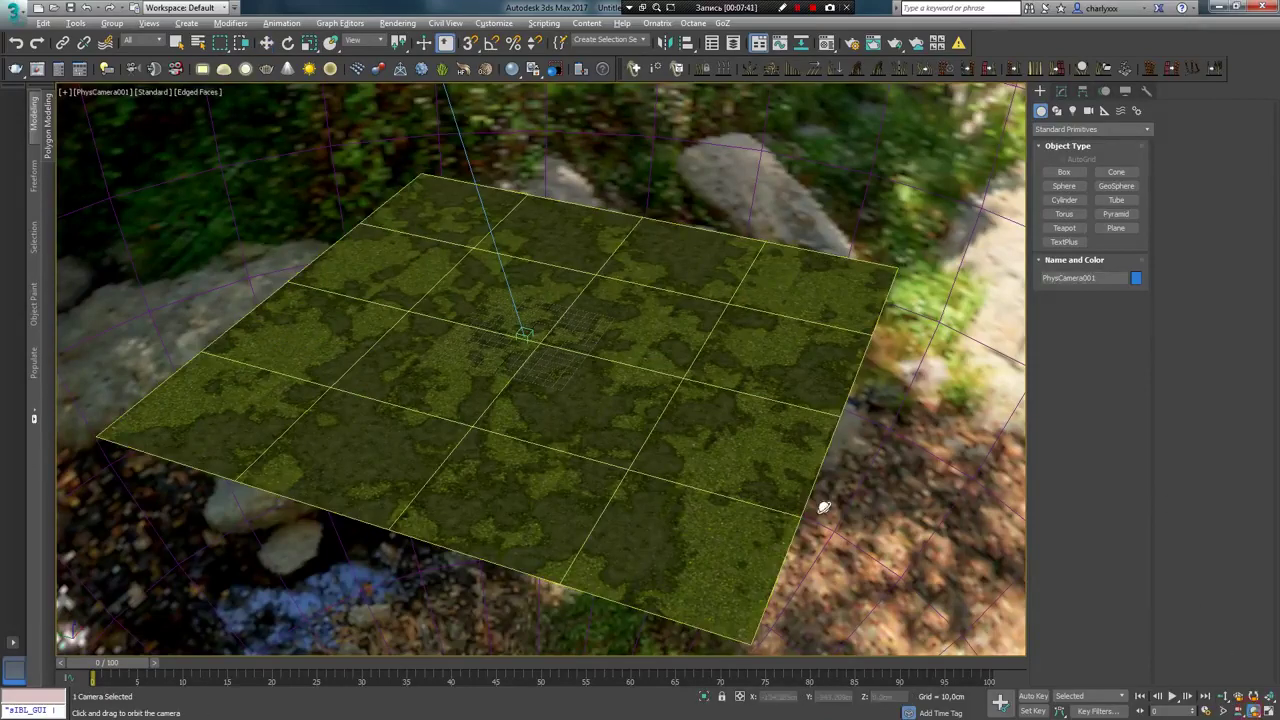
pyautogui.moveTo(823, 507); pyautogui.dragTo(740, 413)
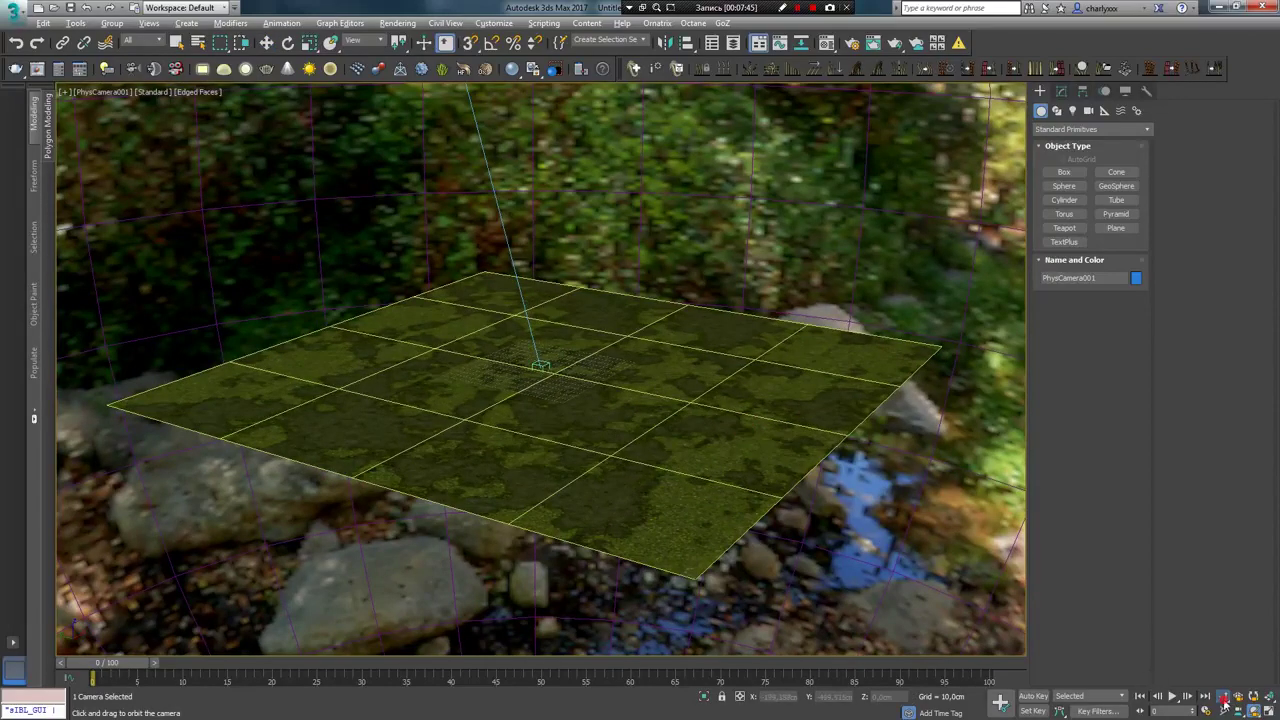
pyautogui.moveTo(614, 423); pyautogui.dragTo(623, 391)
pyautogui.rightClick(622, 391)
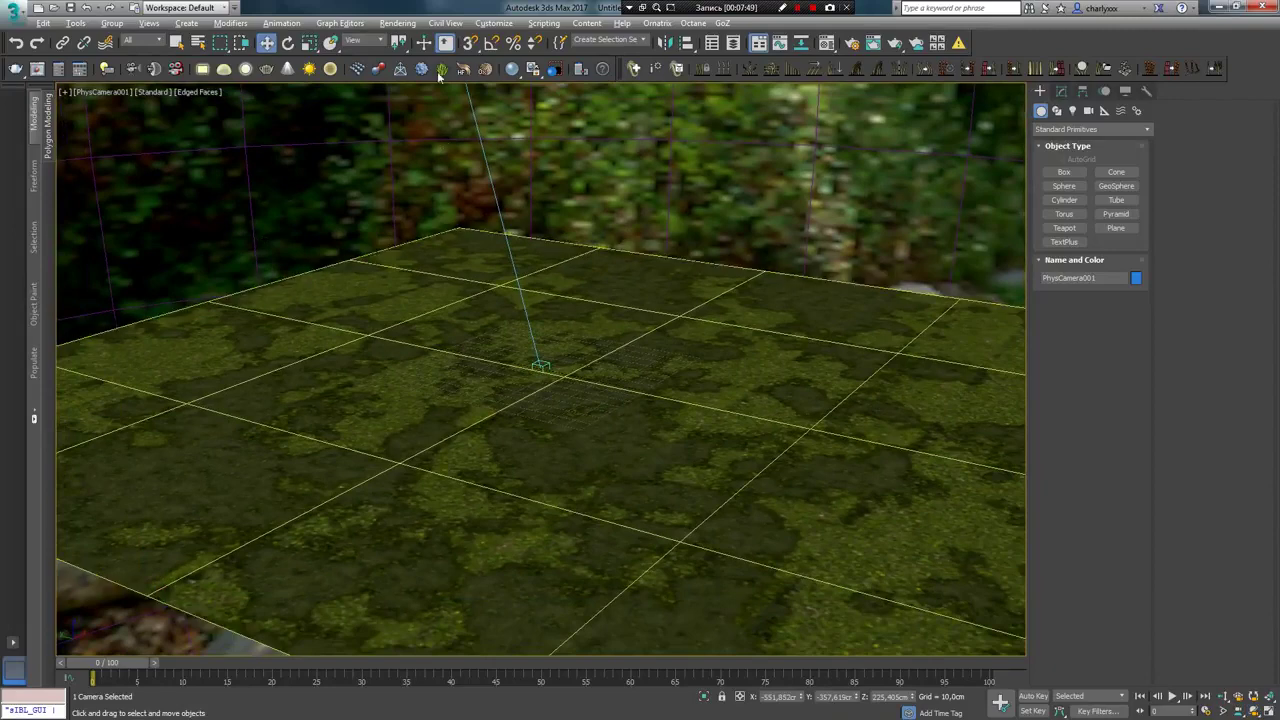
pyautogui.rightClick(655, 245)
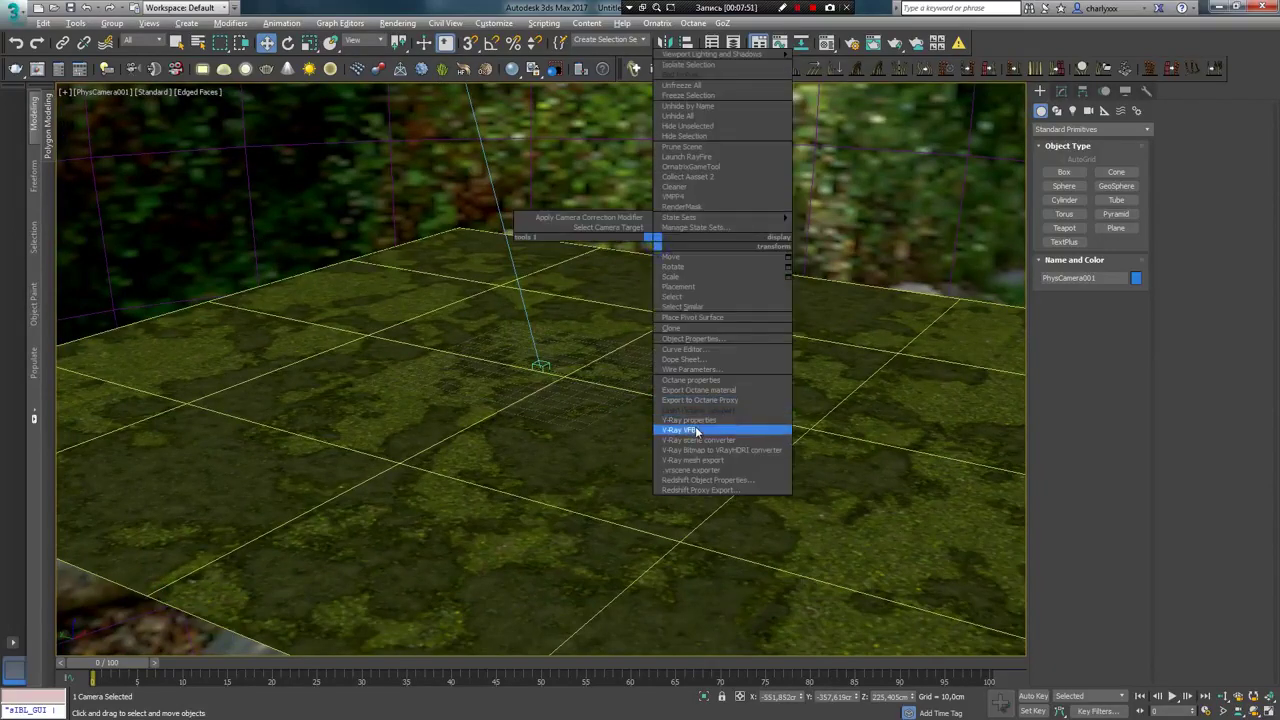
pyautogui.click(696, 431)
pyautogui.moveTo(633, 144); pyautogui.dragTo(411, 122)
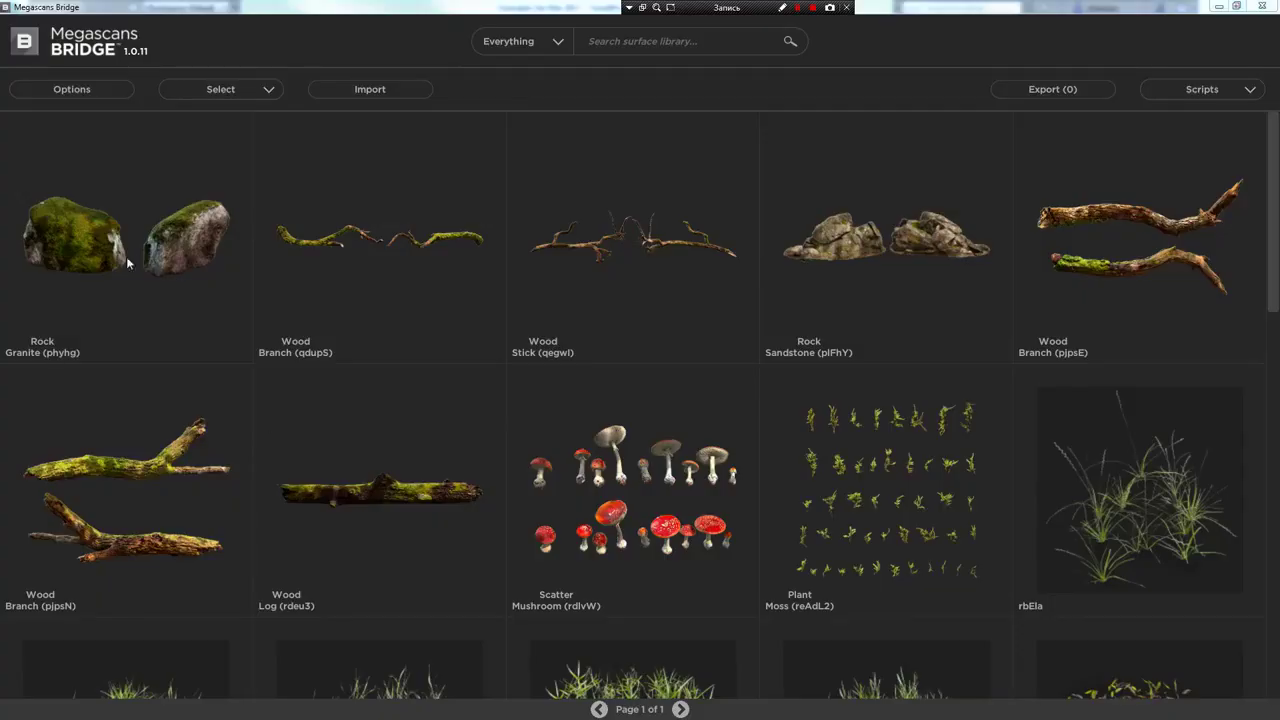
# Send the mossy granite rock from Bridge to V-Ray in 3ds Max, choosing its model resolution
pyautogui.click(1202, 89)
pyautogui.moveTo(1202, 140)
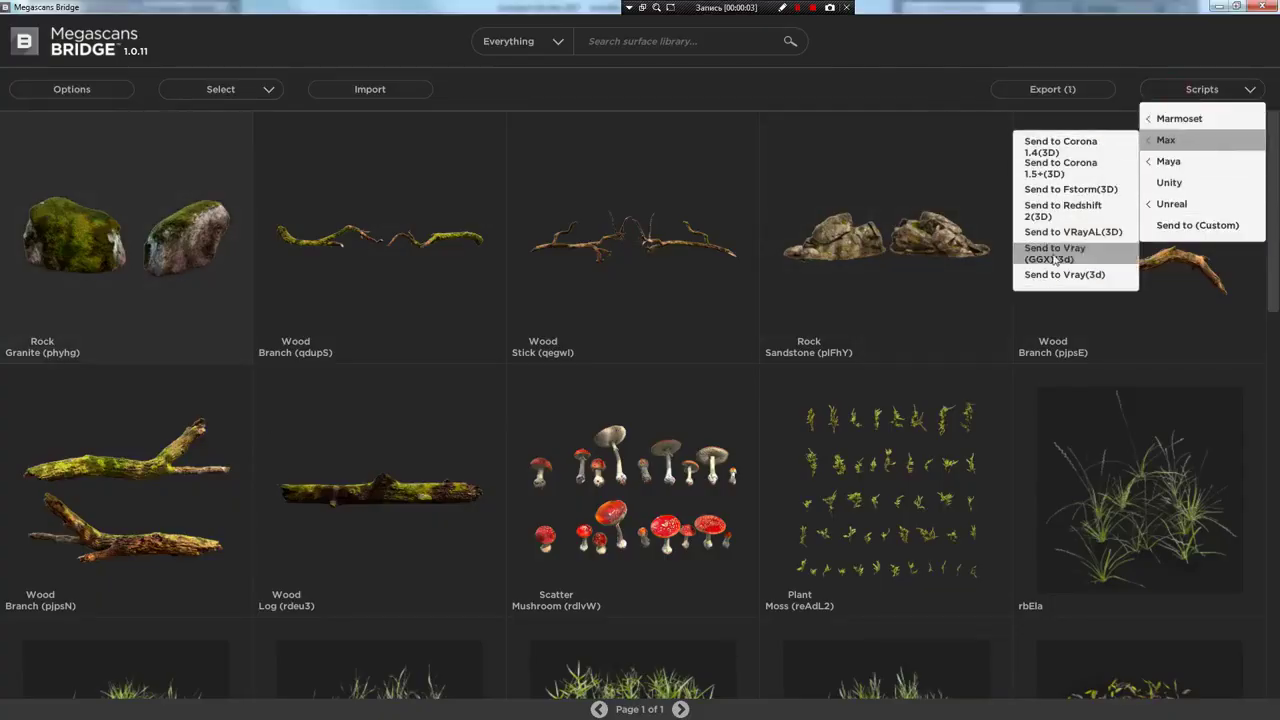
pyautogui.click(1064, 265)
pyautogui.click(594, 393)
pyautogui.click(594, 393)
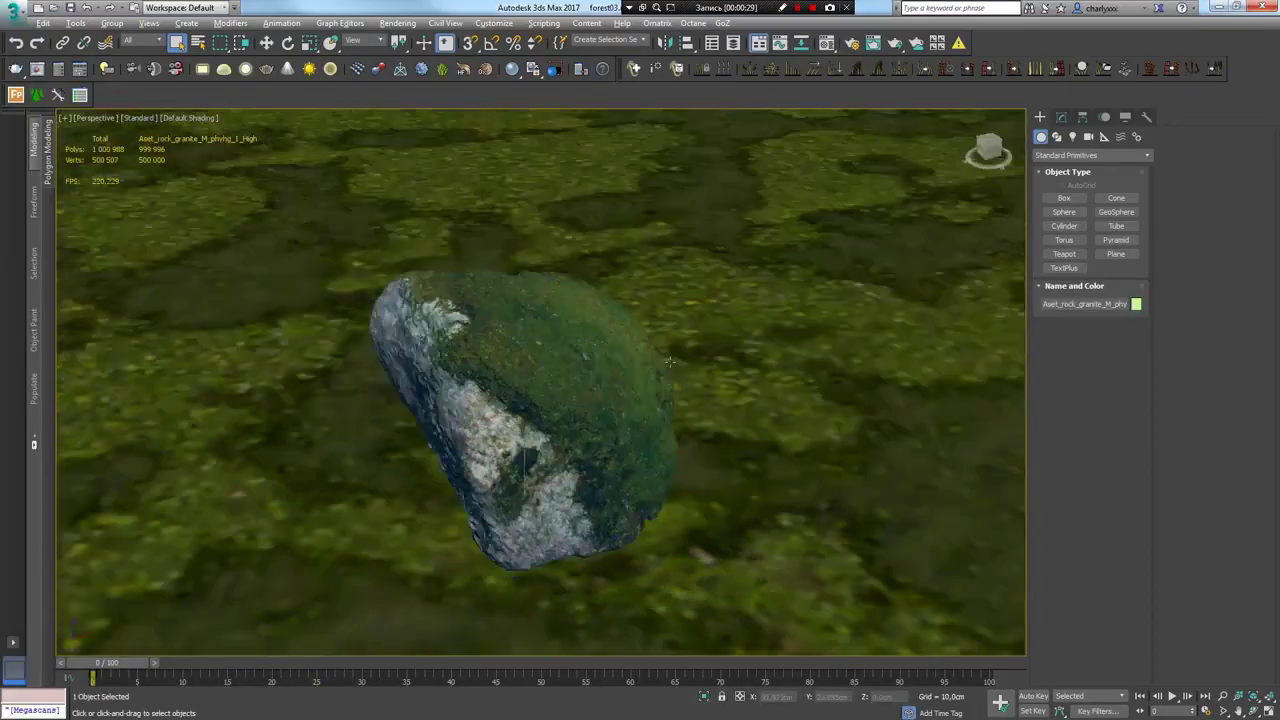
# Clone the granite rock onto the moss plane beside the first and turn it about 90°
pyautogui.moveTo(705, 397)
pyautogui.keyDown('alt'); pyautogui.mouseDown(button='middle')
pyautogui.moveTo(735, 360)
pyautogui.moveTo(737, 386)
pyautogui.moveTo(712, 388)
pyautogui.moveTo(640, 500)
pyautogui.mouseUp(button='middle'); pyautogui.keyUp('alt')
pyautogui.rightClick(714, 343)
pyautogui.click(771, 345)
pyautogui.scroll(-5, 720, 370)
pyautogui.moveTo(600, 515)
pyautogui.mouseDown()
pyautogui.moveTo(540, 423)
pyautogui.moveTo(625, 413)
pyautogui.mouseUp()
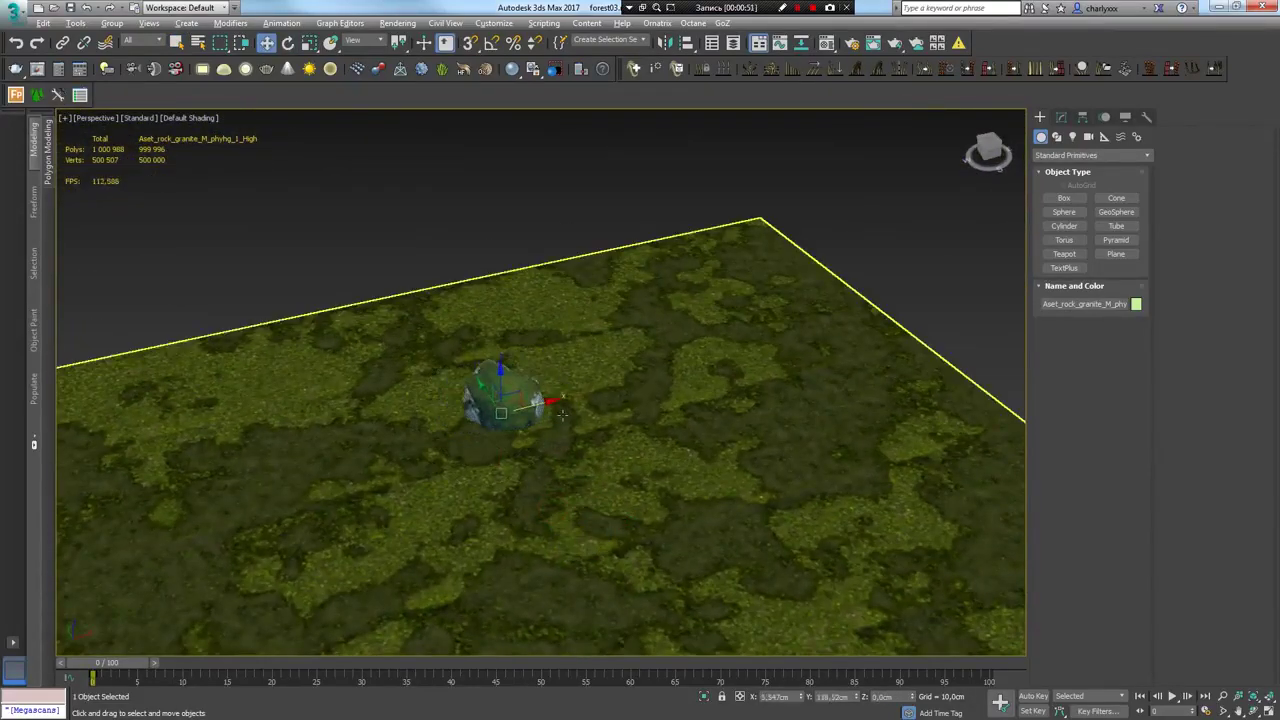
pyautogui.click(649, 423)
pyautogui.press('e')
pyautogui.press('w')
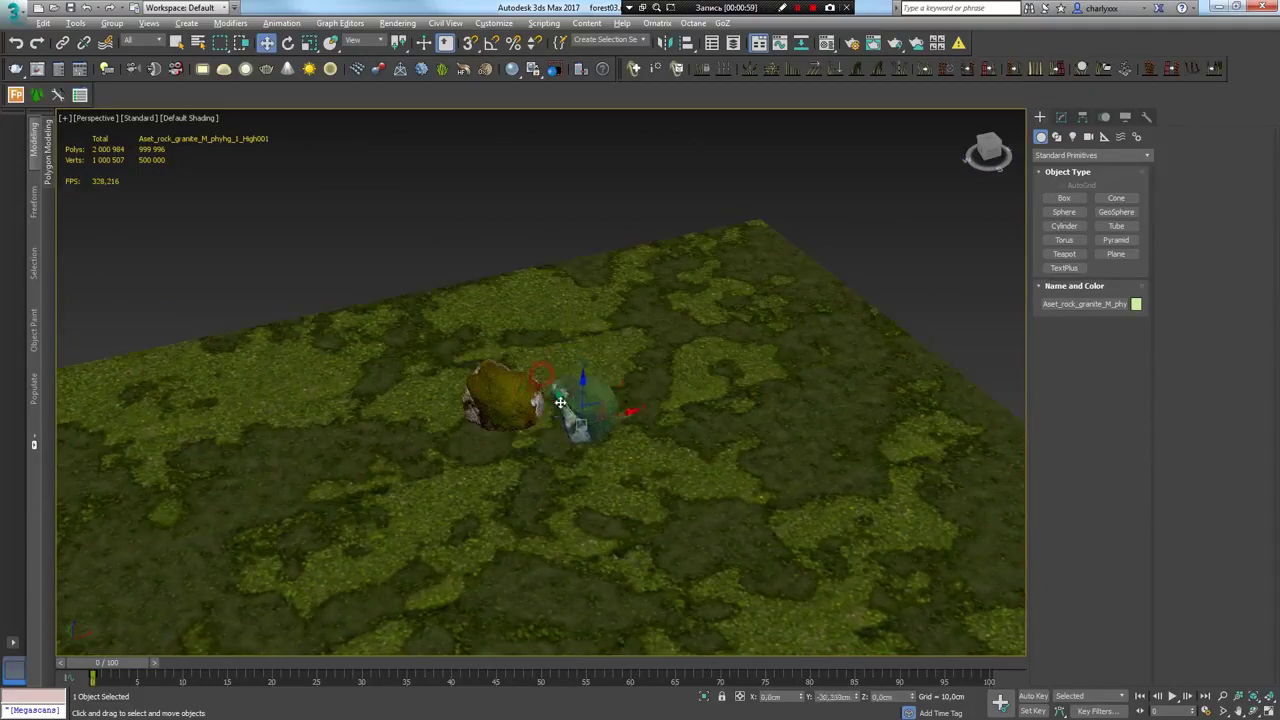
pyautogui.keyDown('alt'); pyautogui.moveTo(645, 430); pyautogui.dragTo(650, 402, button='middle'); pyautogui.keyUp('alt')
pyautogui.press('c')
pyautogui.press('e')
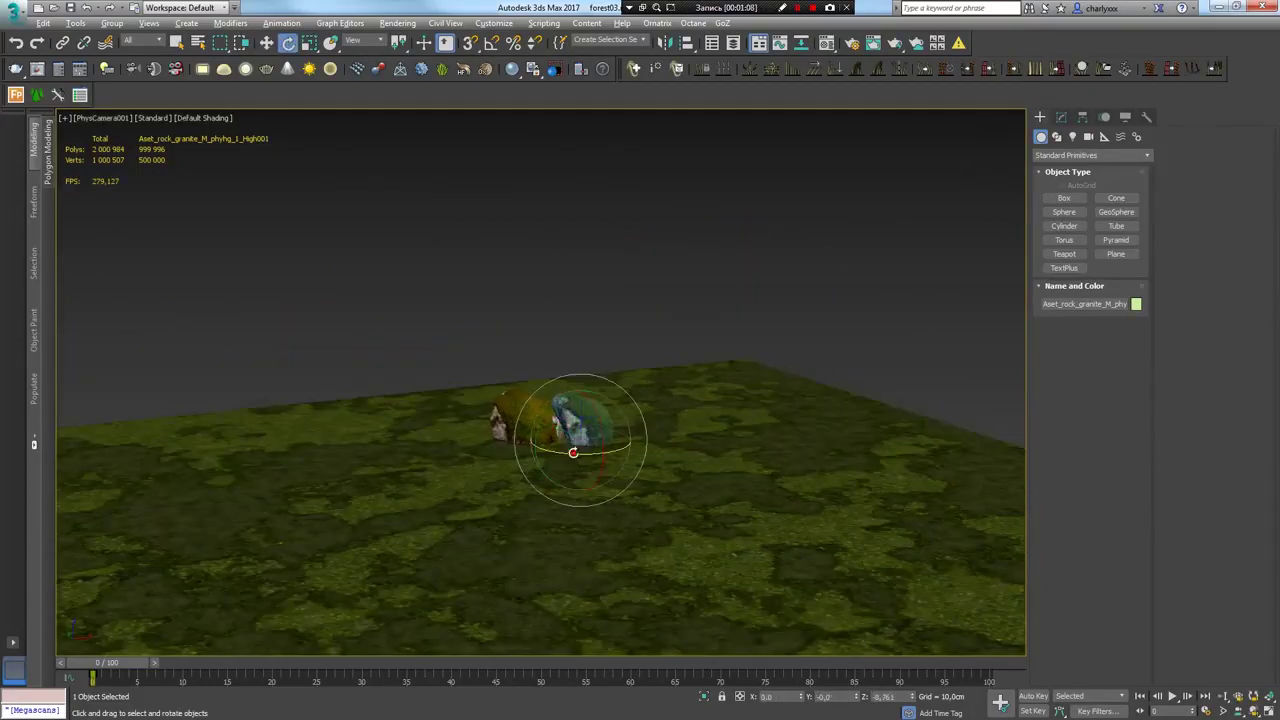
pyautogui.moveTo(605, 441); pyautogui.dragTo(688, 439)
pyautogui.click(677, 300)
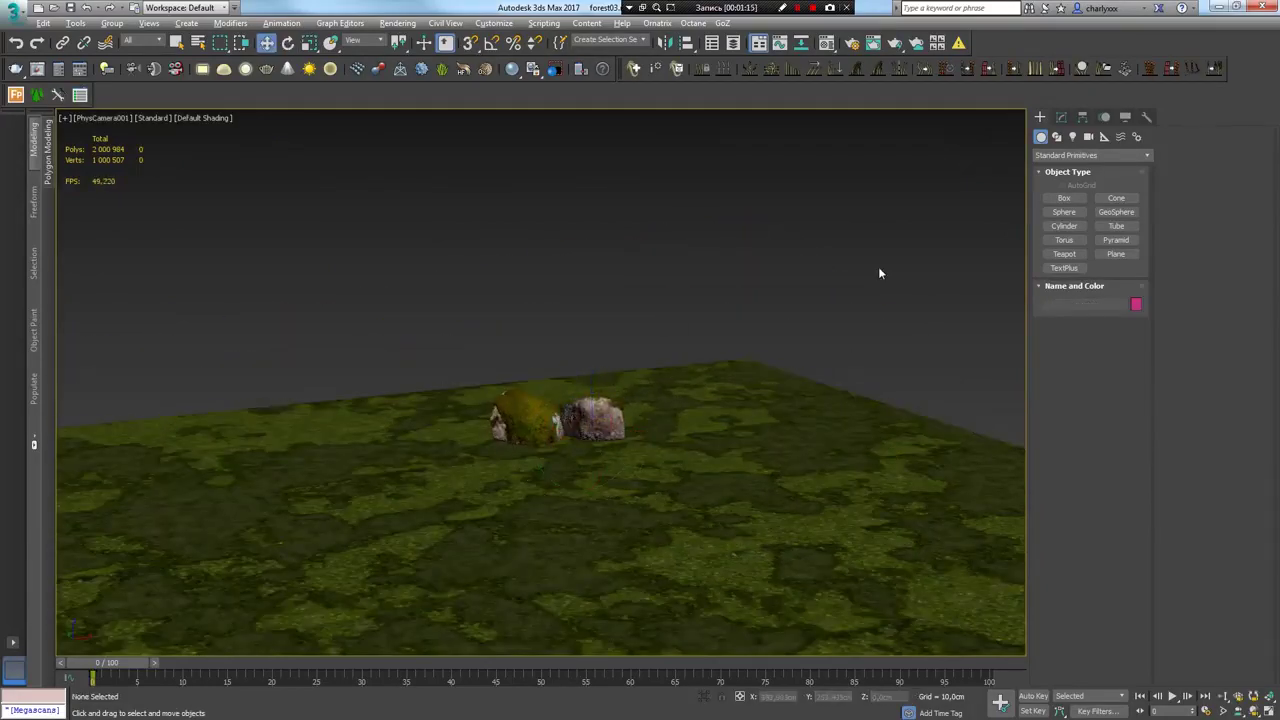
# Send the rdeu3 wood log from Bridge with Send to Vray(3d), using source-folder images
pyautogui.hotkey('alt', 'Tab')
pyautogui.click(1205, 94)
pyautogui.moveTo(1166, 140)
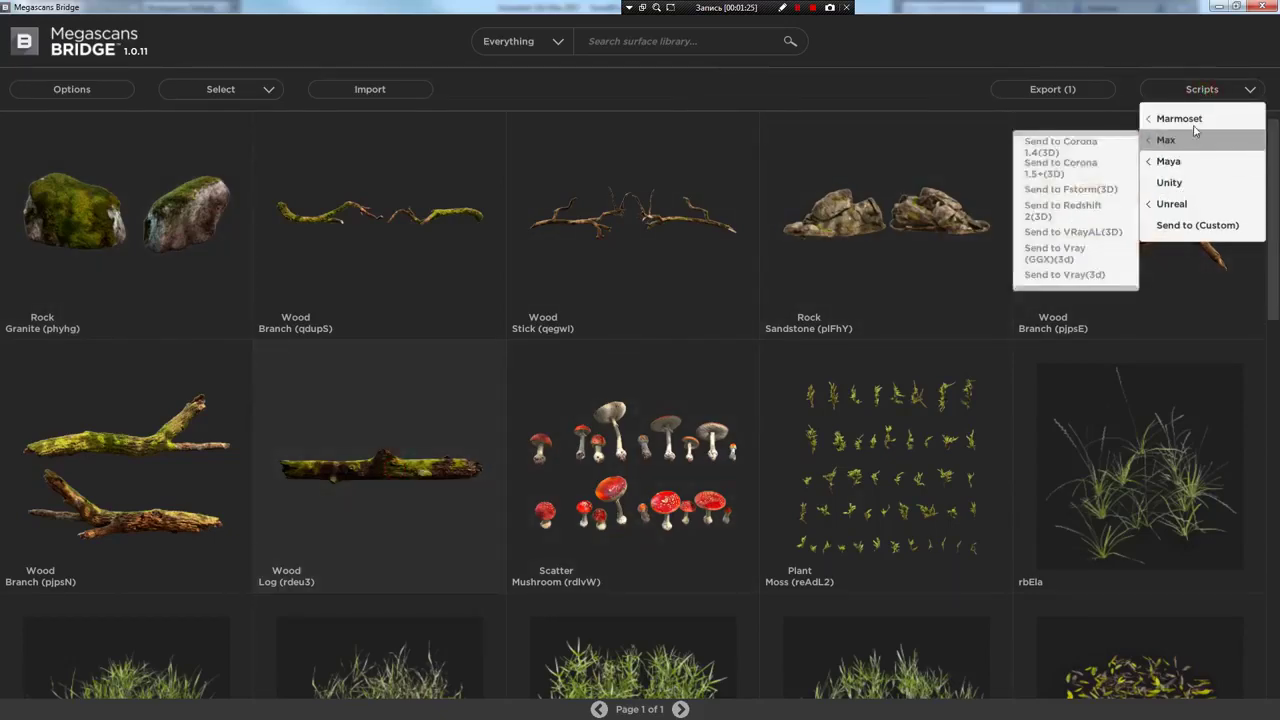
pyautogui.click(1075, 252)
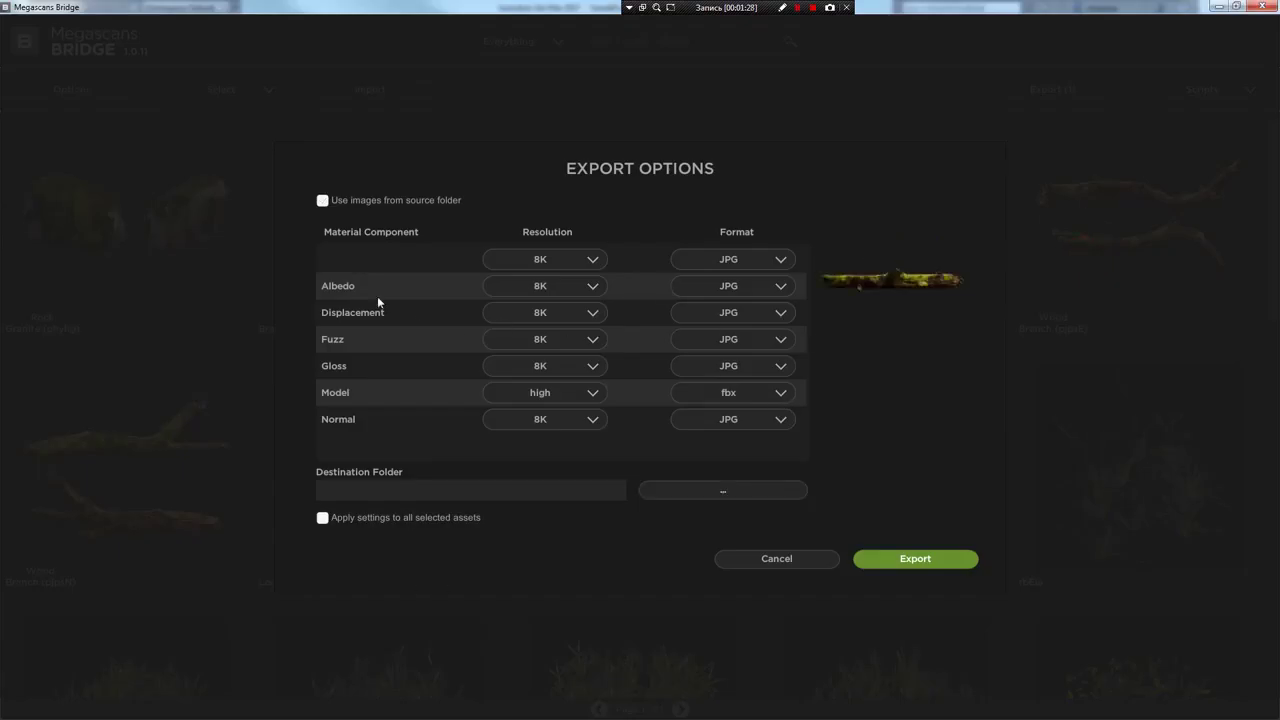
pyautogui.click(447, 196)
pyautogui.click(915, 557)
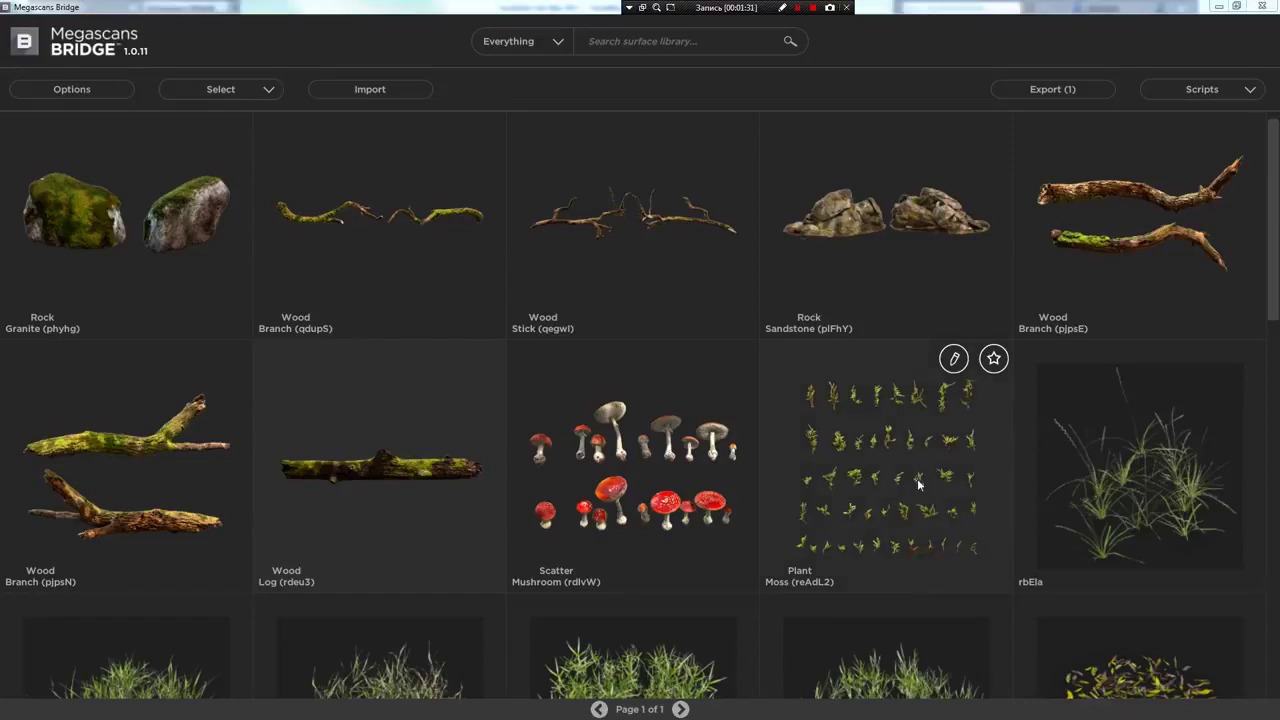
pyautogui.click(1010, 166)
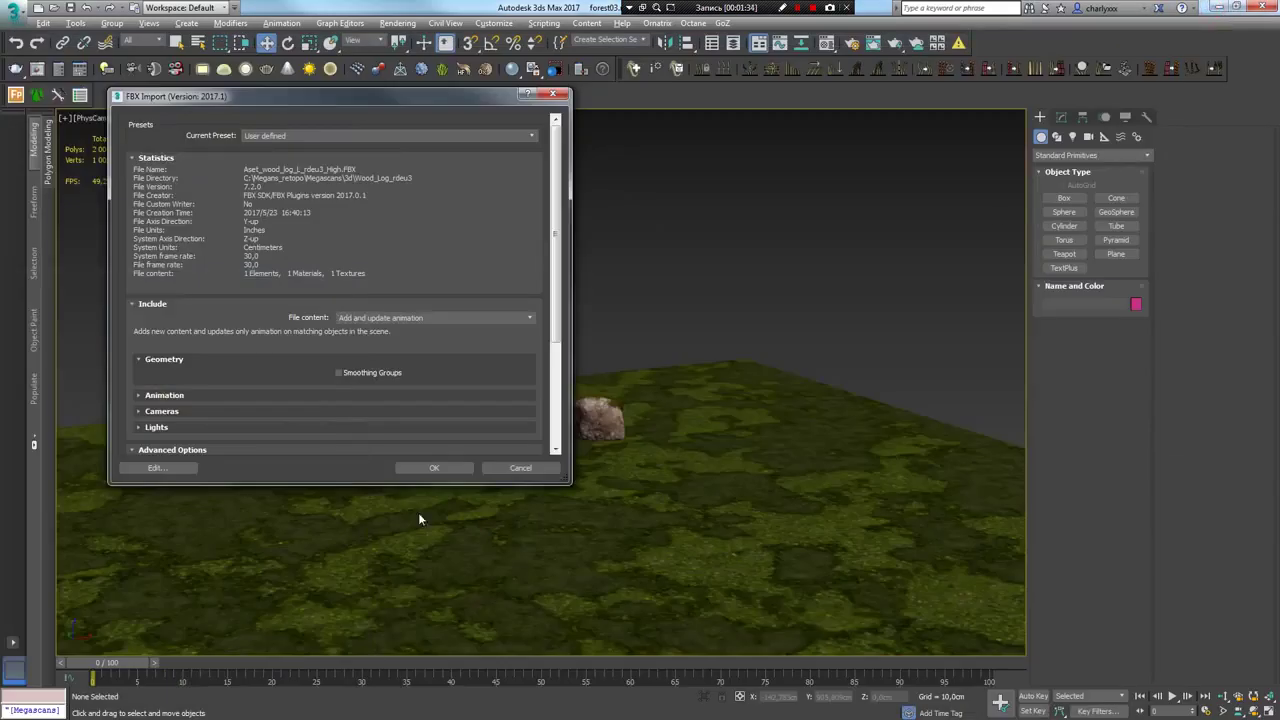
# Import the rdeu3 log, rotate it about 42° and lay it behind the rocks
pyautogui.click(428, 466)
pyautogui.moveTo(597, 507); pyautogui.dragTo(649, 502)
pyautogui.press('w')
pyautogui.moveTo(640, 500)
pyautogui.mouseDown()
pyautogui.moveTo(349, 494)
pyautogui.moveTo(306, 523)
pyautogui.moveTo(448, 438)
pyautogui.moveTo(490, 440)
pyautogui.mouseUp()
pyautogui.click(667, 522)
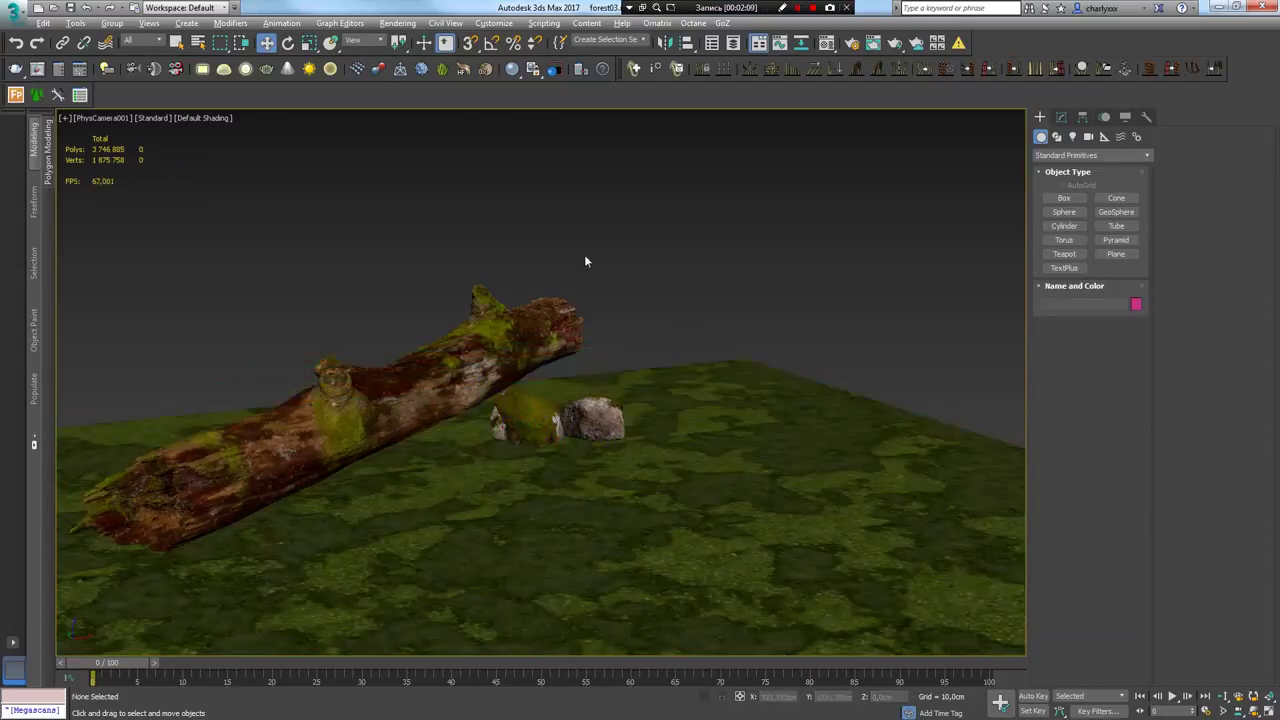
pyautogui.moveTo(562, 325); pyautogui.dragTo(537, 393)
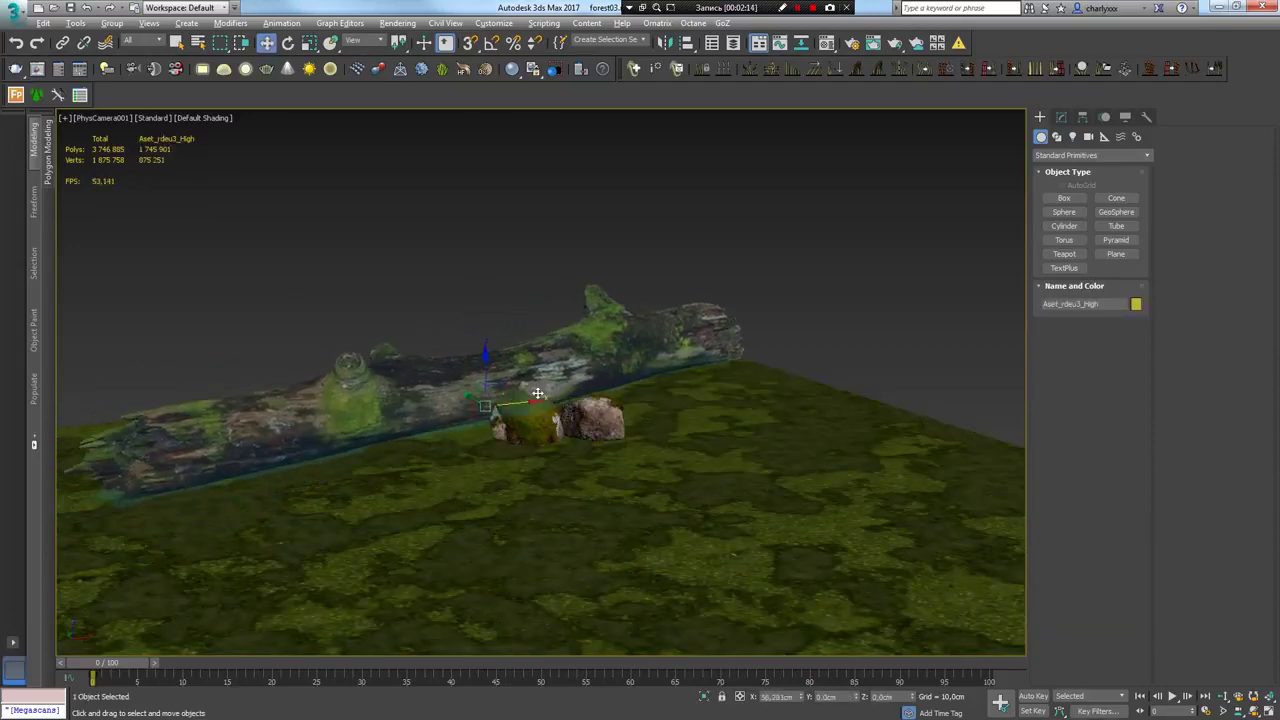
pyautogui.click(844, 334)
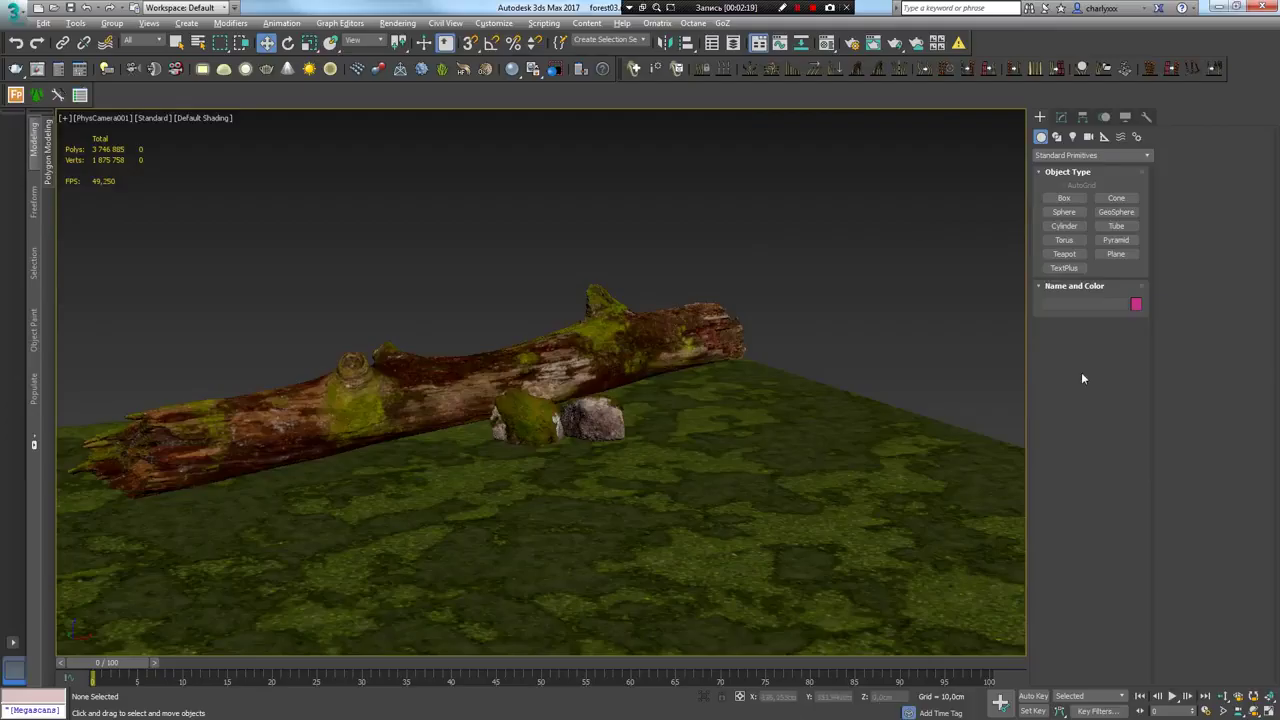
# Send the plFhY sandstone rock from Bridge to 3ds Max and import it
pyautogui.hotkey('alt', 'Tab')
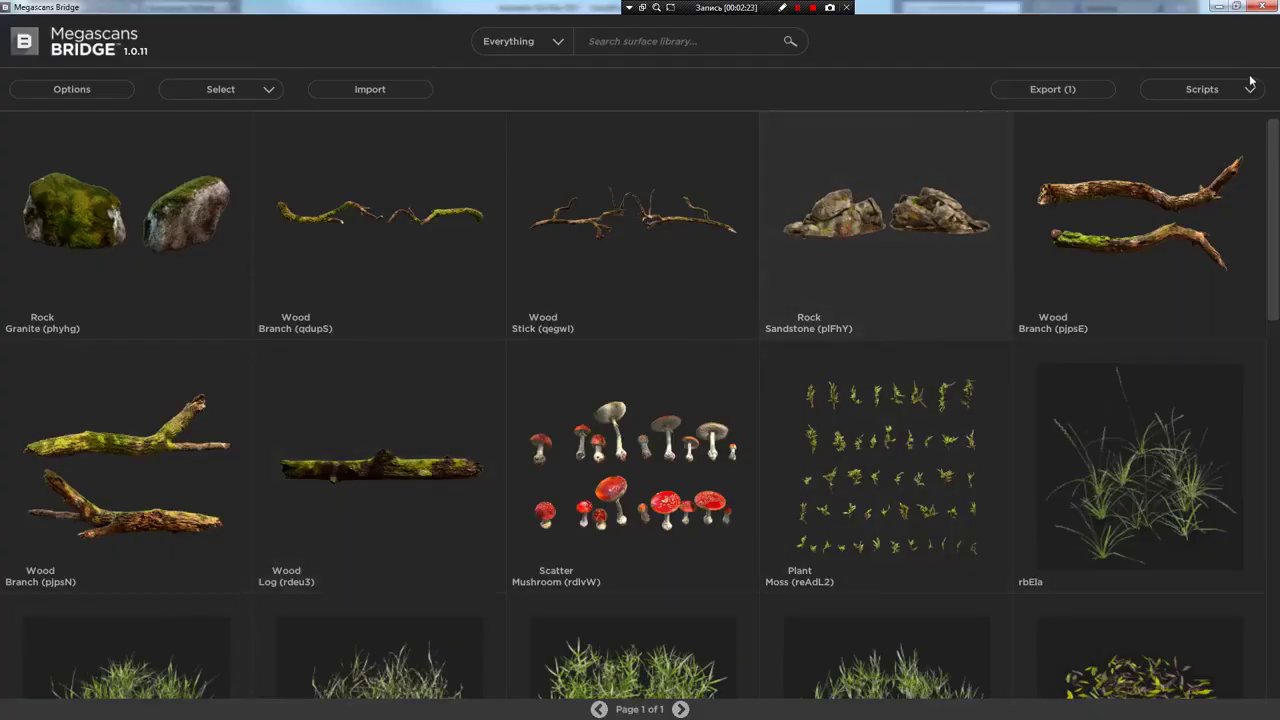
pyautogui.click(1250, 86)
pyautogui.click(1075, 242)
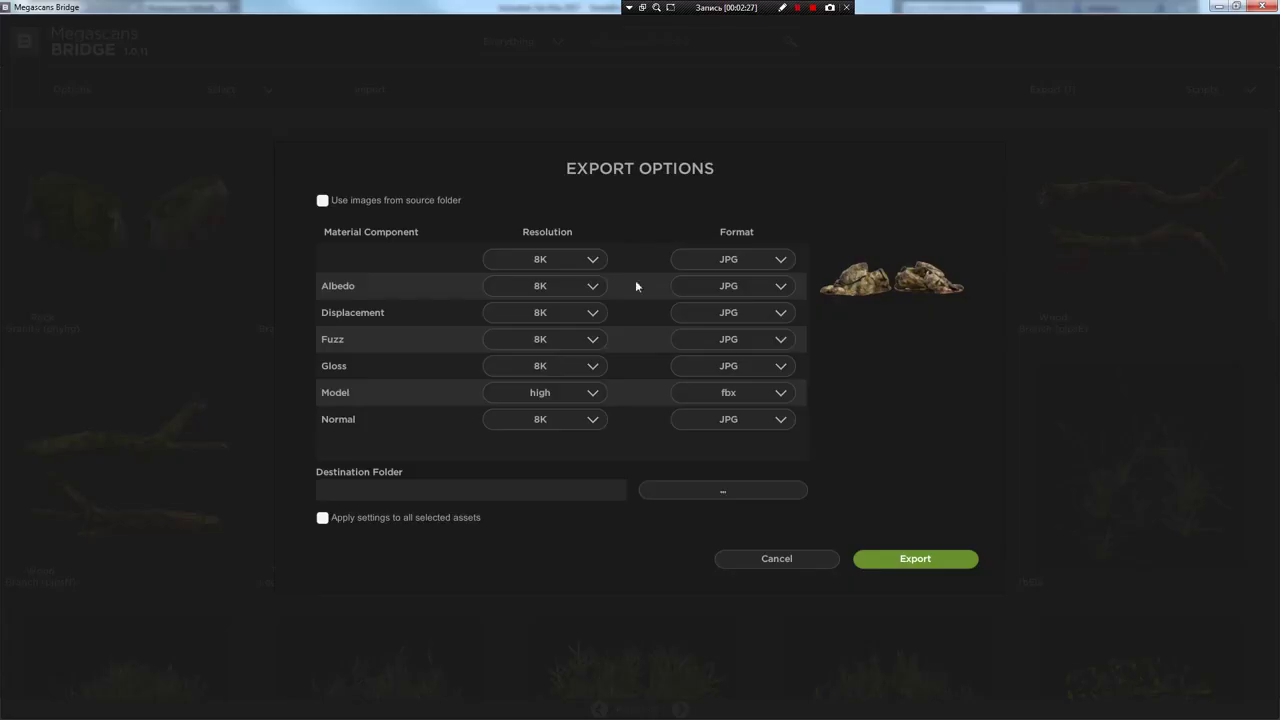
pyautogui.click(858, 555)
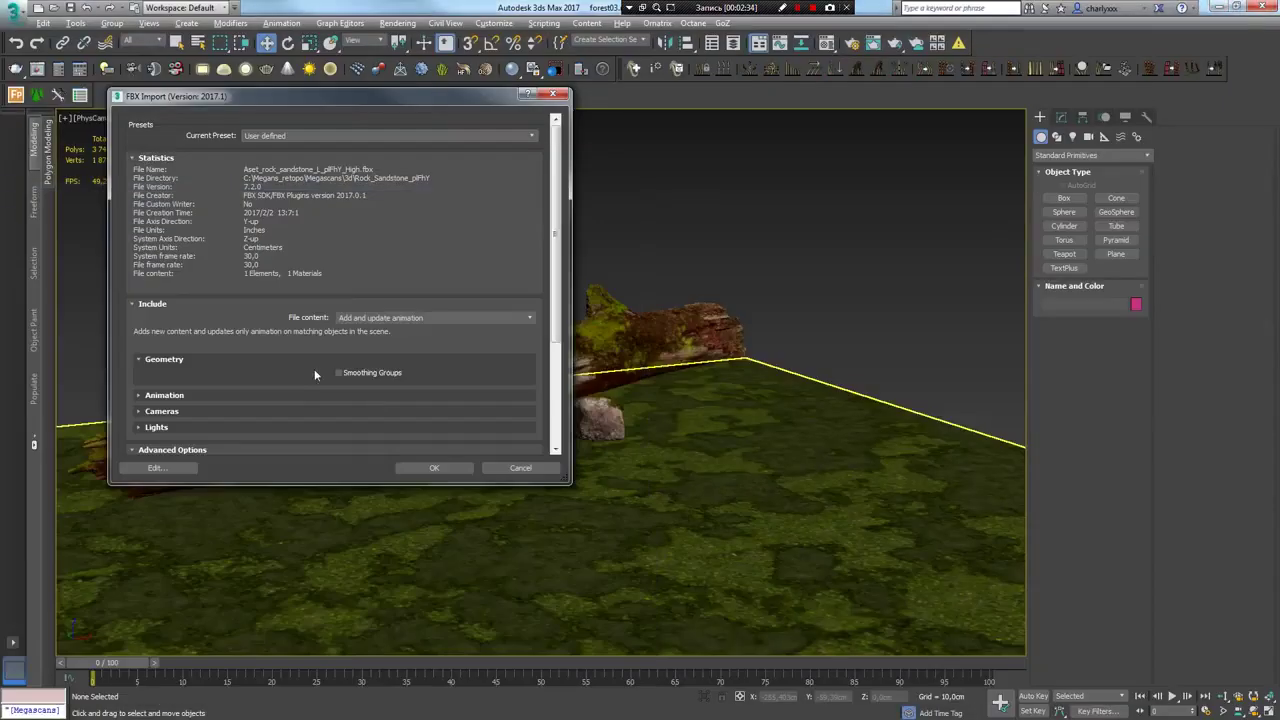
pyautogui.click(434, 467)
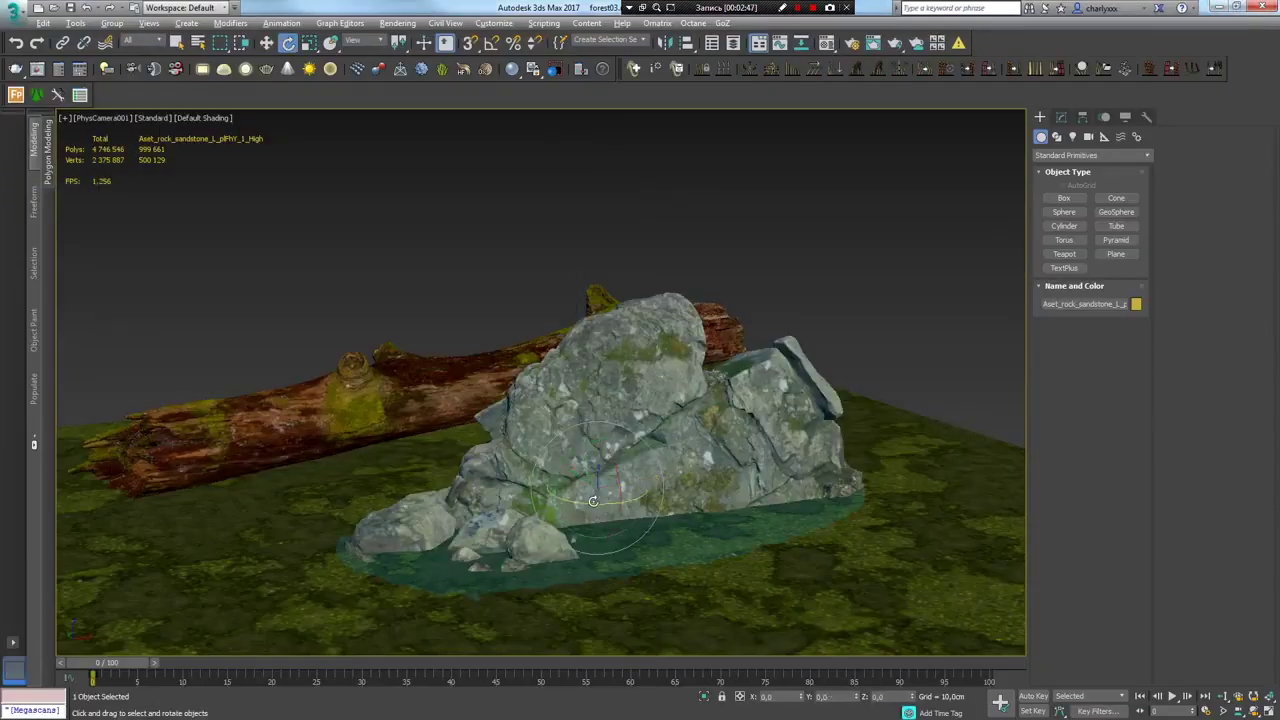
# Orient the sandstone rock beside the log and slide a copy of it left along the log
pyautogui.moveTo(594, 501); pyautogui.dragTo(612, 473)
pyautogui.press('r')
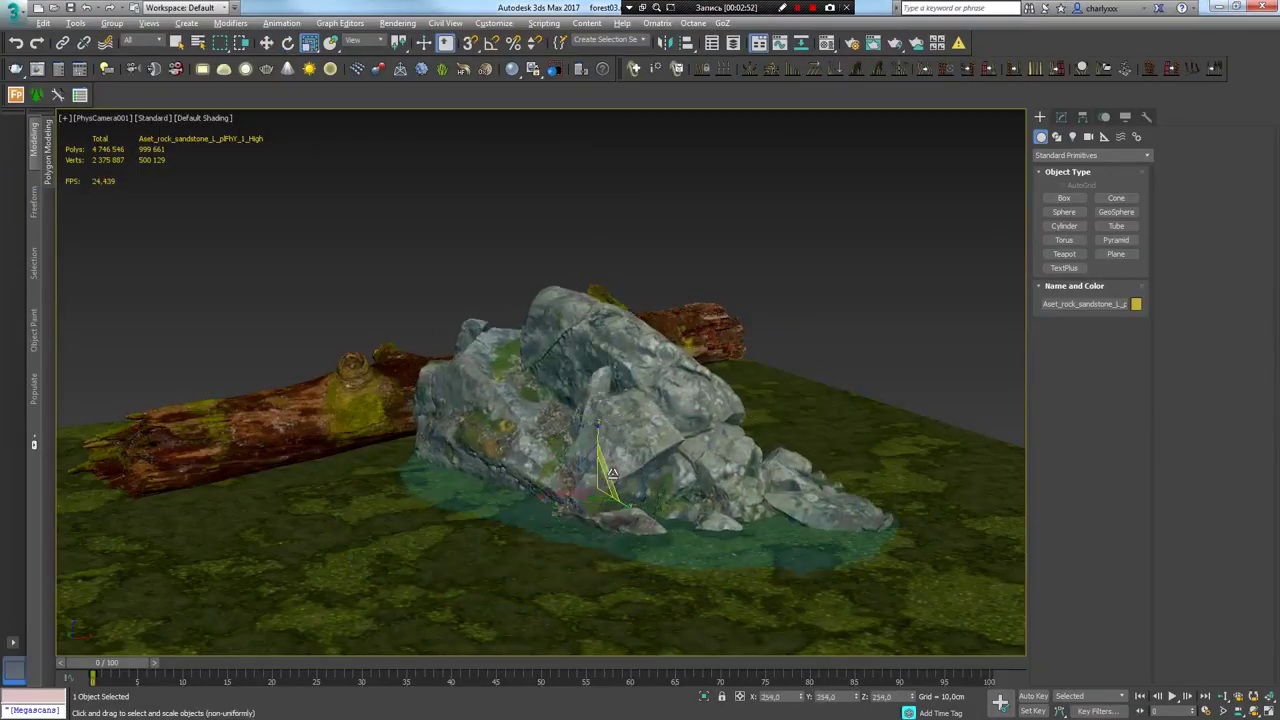
pyautogui.moveTo(632, 483)
pyautogui.mouseDown()
pyautogui.moveTo(717, 437)
pyautogui.moveTo(491, 370)
pyautogui.moveTo(575, 305)
pyautogui.mouseUp()
pyautogui.click(646, 423)
pyautogui.press('e')
pyautogui.press('w')
pyautogui.moveTo(535, 378)
pyautogui.mouseDown()
pyautogui.moveTo(375, 380)
pyautogui.moveTo(357, 406)
pyautogui.moveTo(560, 404)
pyautogui.mouseUp()
pyautogui.press('e')
pyautogui.press('w')
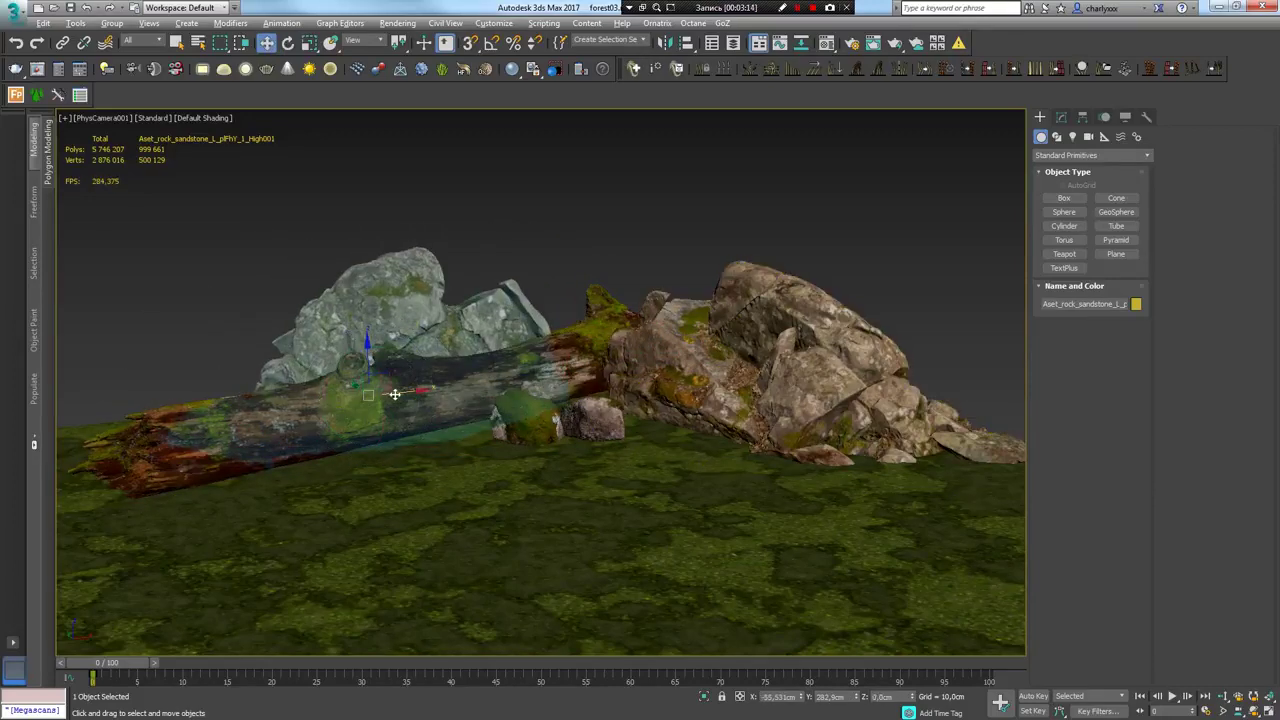
pyautogui.moveTo(362, 385); pyautogui.dragTo(268, 380)
pyautogui.click(469, 297)
# Pull out another rock copy, a third granite rock, for the pile
pyautogui.moveTo(469, 297); pyautogui.dragTo(530, 398, button='middle')
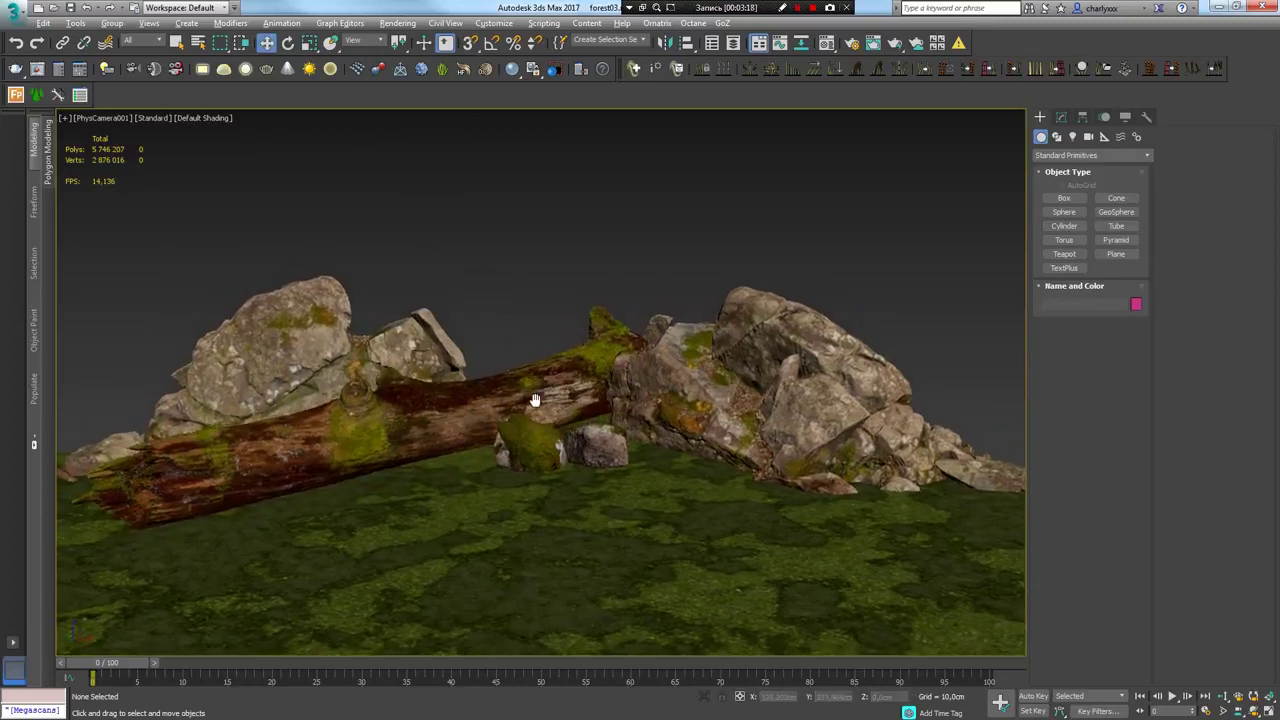
pyautogui.moveTo(595, 460)
pyautogui.keyDown('shift'); pyautogui.mouseDown()
pyautogui.moveTo(745, 480)
pyautogui.moveTo(731, 514)
pyautogui.moveTo(841, 475)
pyautogui.moveTo(929, 505)
pyautogui.mouseUp(); pyautogui.keyUp('shift')
pyautogui.click(645, 420)
pyautogui.press('e')
pyautogui.press('w')
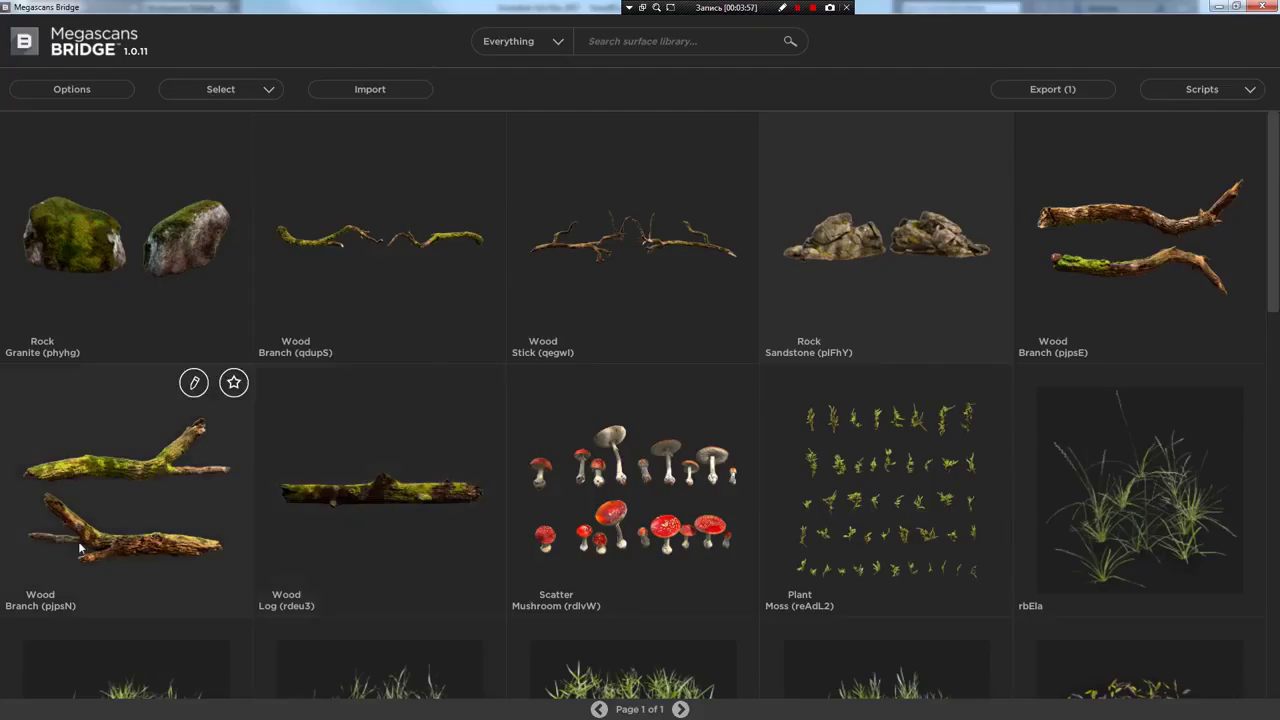
# Send the pjpsN wood branch to 3ds Max with Send to Vray(3d)
pyautogui.click(1240, 92)
pyautogui.moveTo(1200, 140)
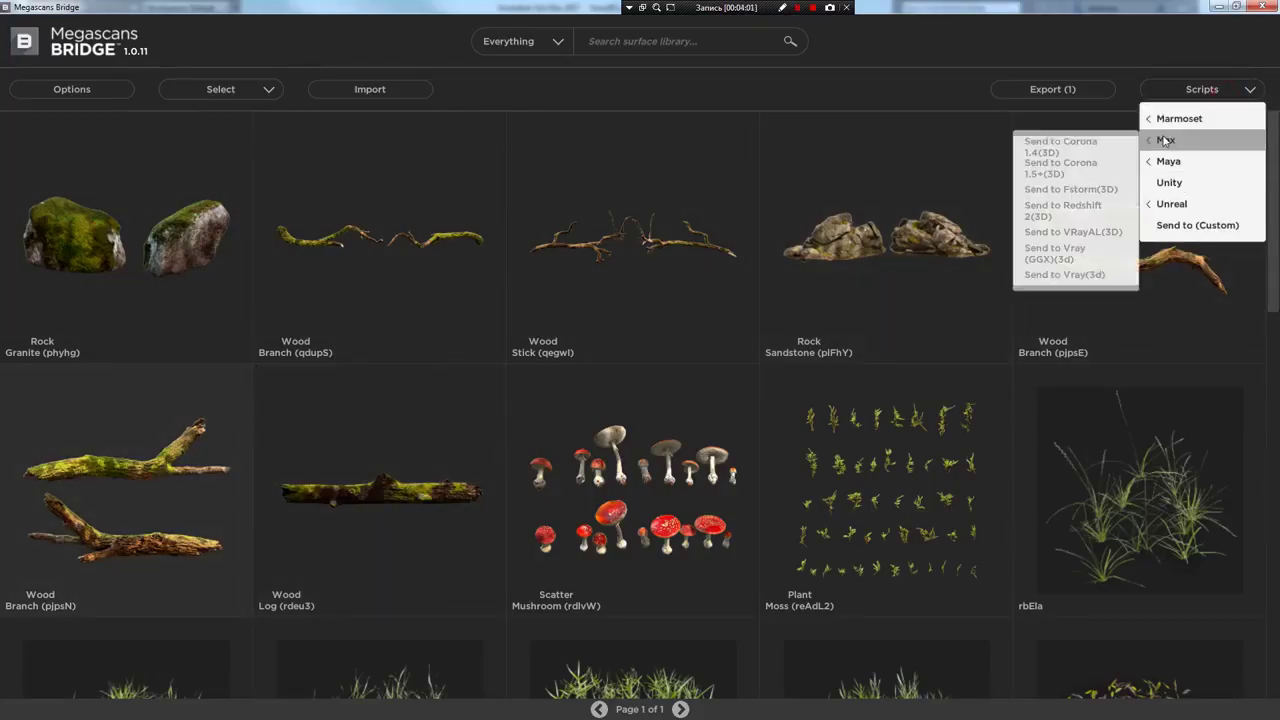
pyautogui.click(1071, 272)
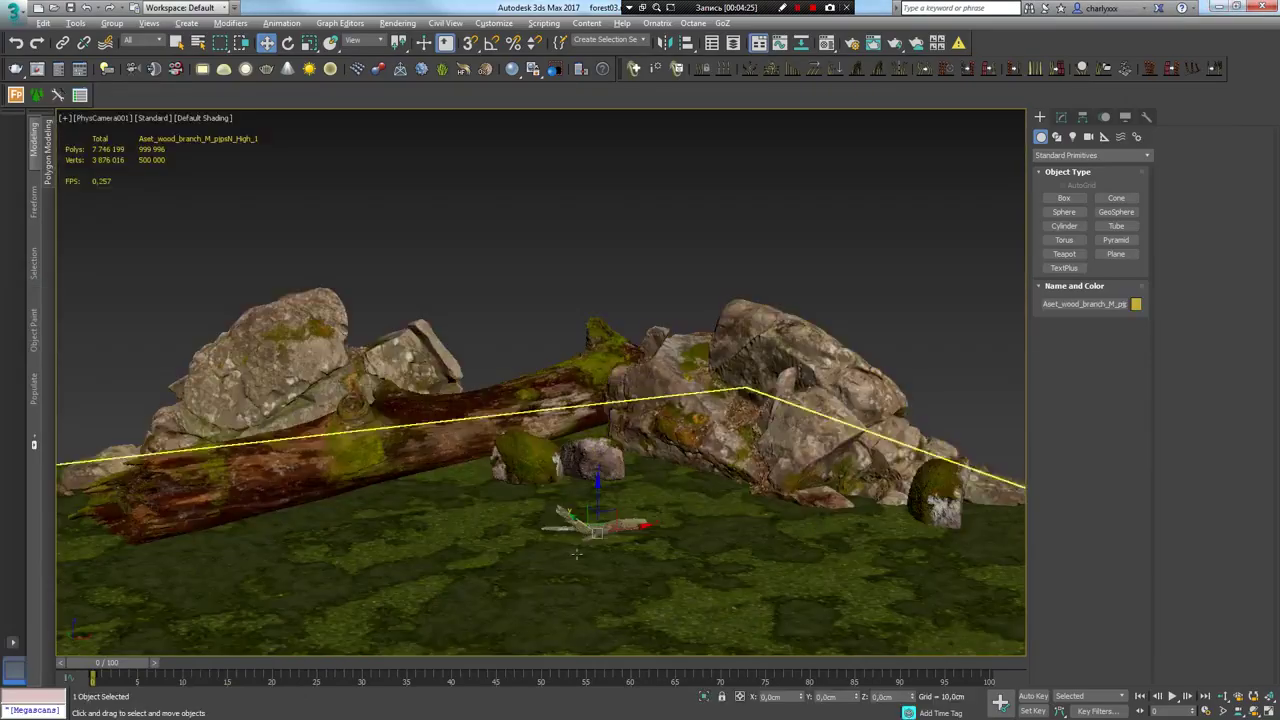
# Move the pjpsN branch beside the log, shrink it, and add a rotated copy
pyautogui.moveTo(576, 553)
pyautogui.mouseDown()
pyautogui.moveTo(425, 565)
pyautogui.moveTo(401, 517)
pyautogui.moveTo(405, 550)
pyautogui.mouseUp()
pyautogui.press('r')
pyautogui.press('w')
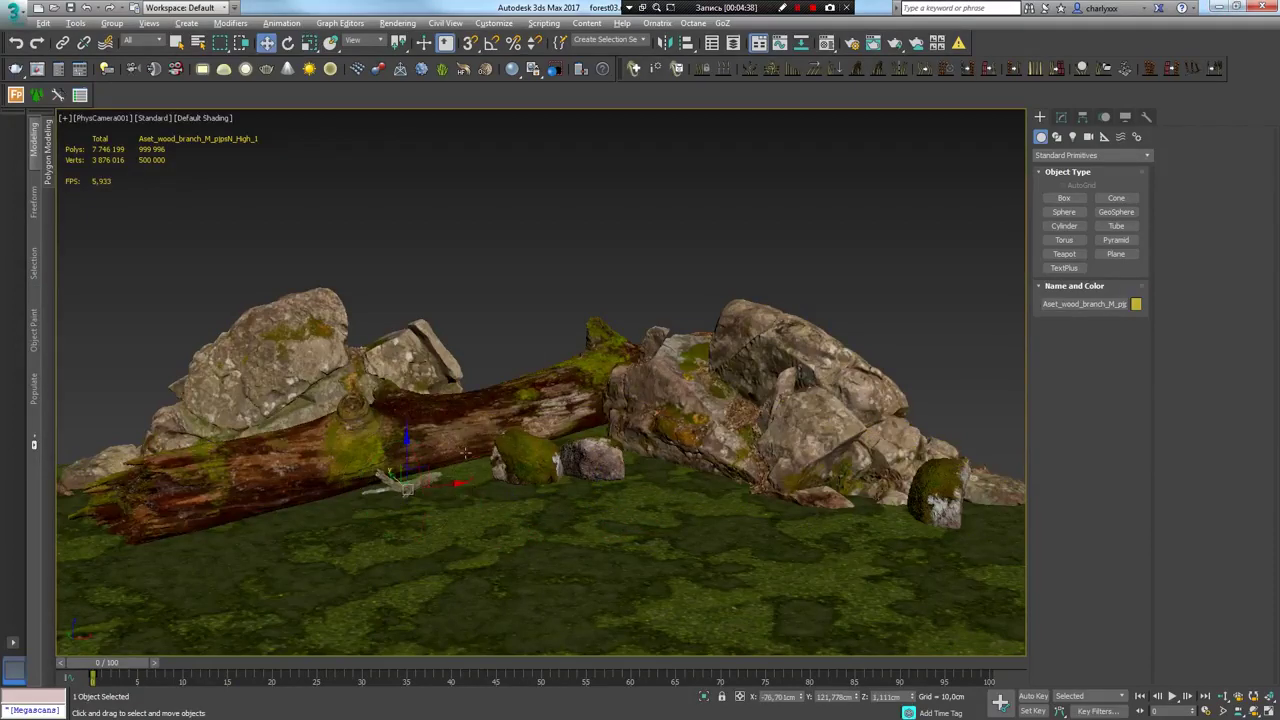
pyautogui.keyDown('shift'); pyautogui.moveTo(473, 505); pyautogui.dragTo(445, 500); pyautogui.keyUp('shift')
pyautogui.press('Return')
pyautogui.press('e')
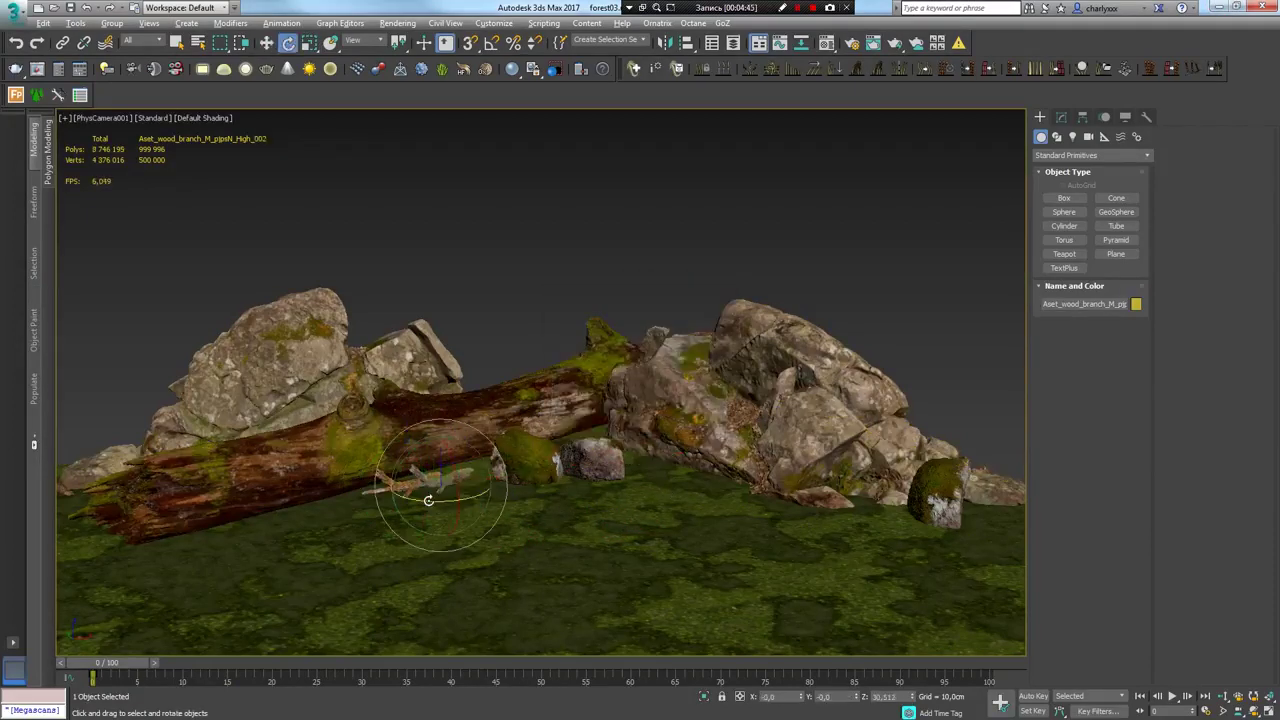
pyautogui.press('w')
# Start a V-Ray render of the scene from the quad menu
pyautogui.click(420, 190)
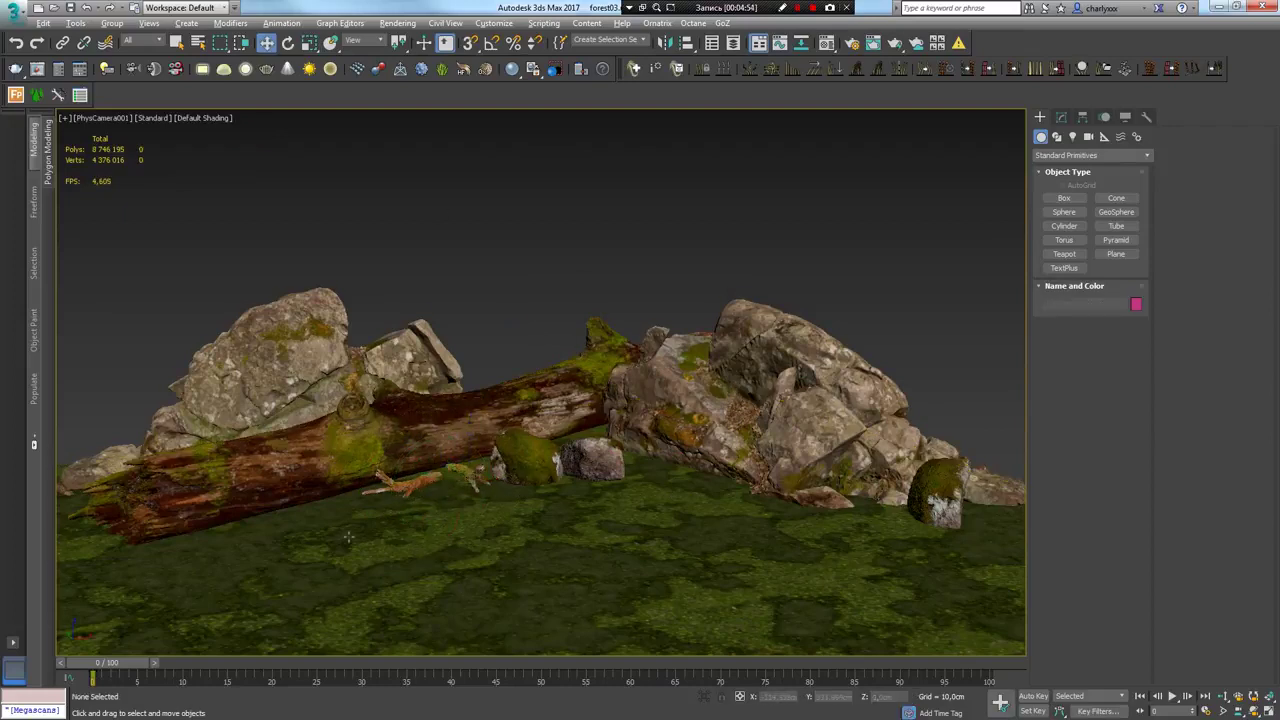
pyautogui.rightClick(543, 180)
pyautogui.click(610, 388)
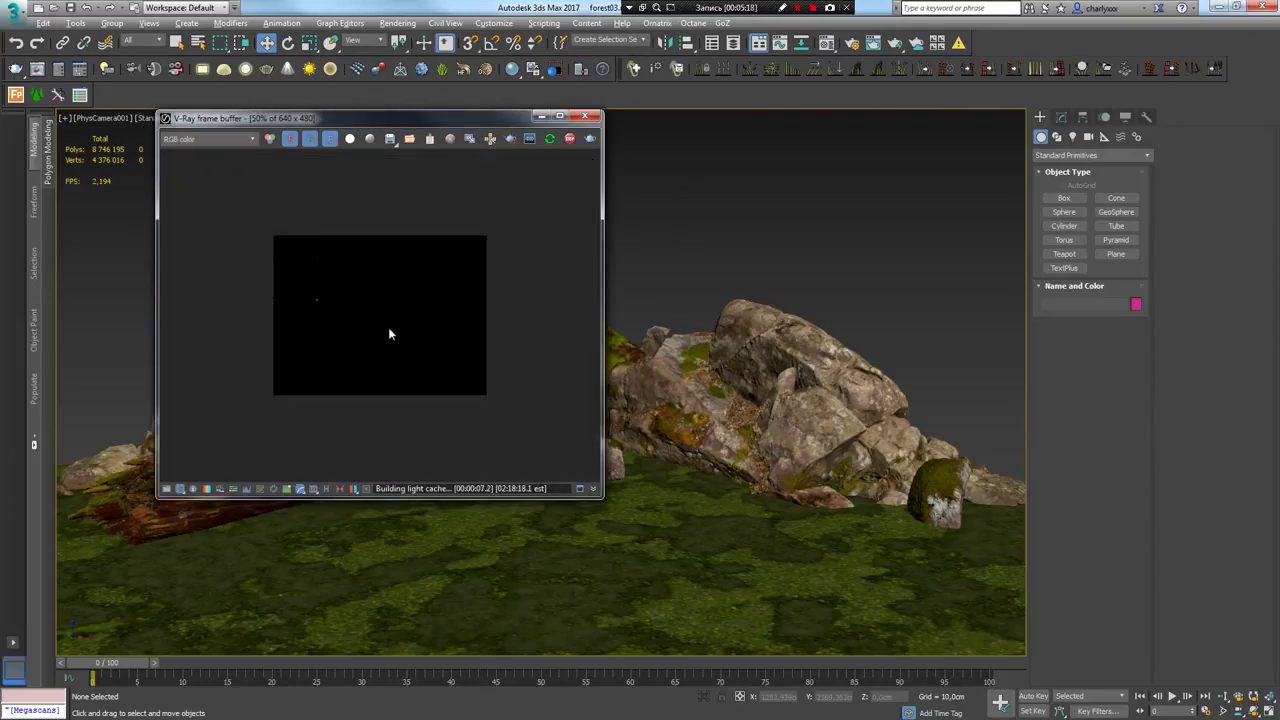
# Enlarge the V-Ray frame buffer, view the render at 100%, then stop it and close it
pyautogui.moveTo(601, 494); pyautogui.dragTo(781, 592)
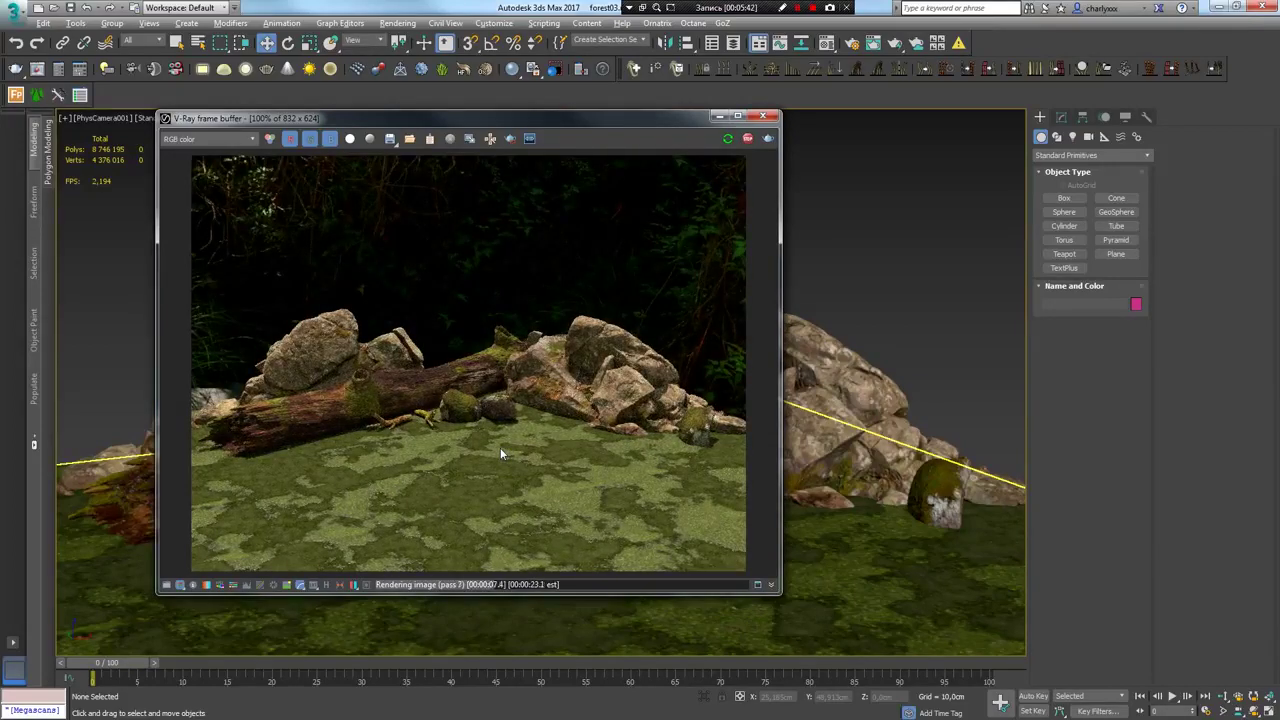
pyautogui.scroll(3, 430, 420)
pyautogui.doubleClick(545, 358)
pyautogui.click(745, 140)
pyautogui.click(765, 117)
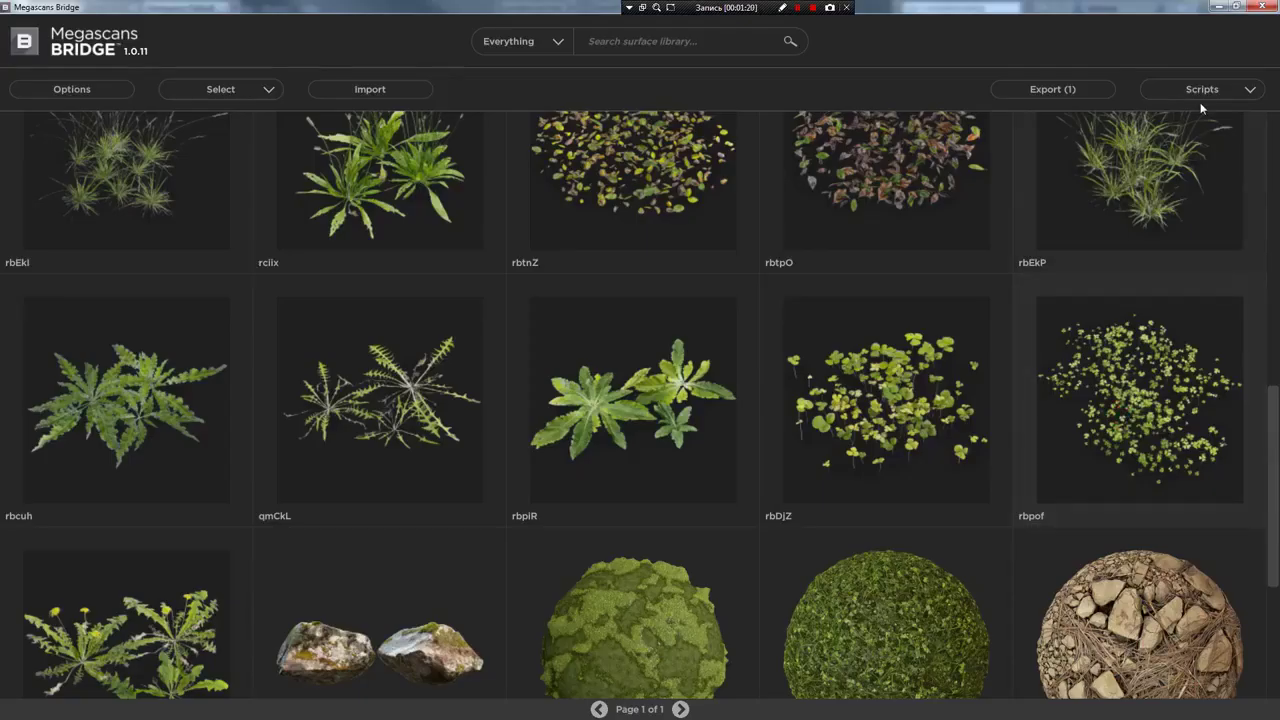
pyautogui.click(1201, 92)
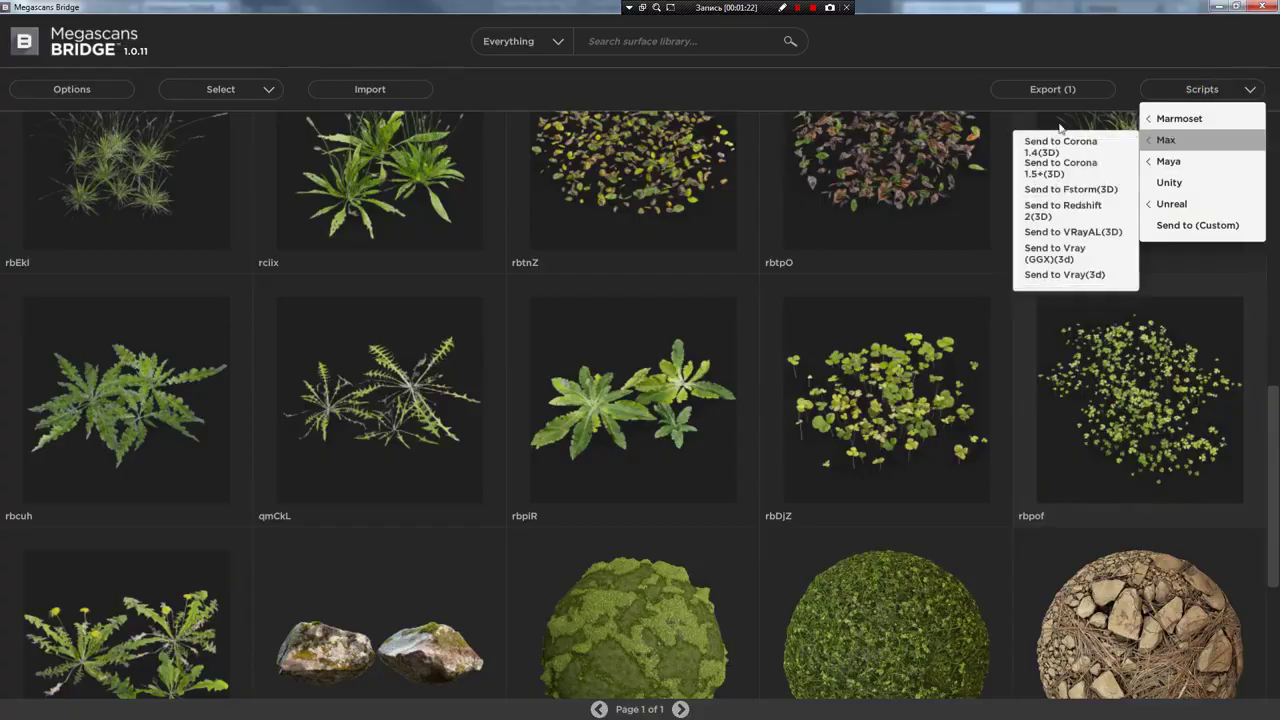
# Export the plant with Send to Vray(3d) and move the white flower cluster to the upper right
pyautogui.click(1075, 250)
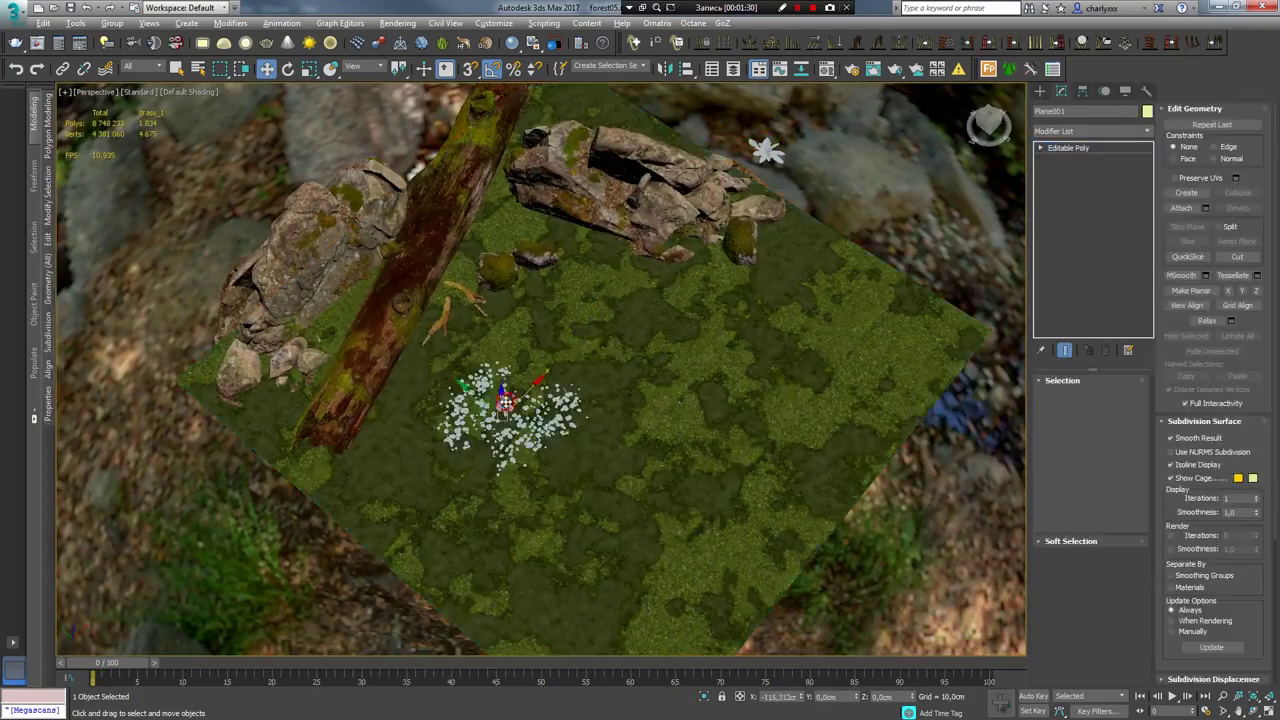
pyautogui.moveTo(510, 410); pyautogui.dragTo(909, 226)
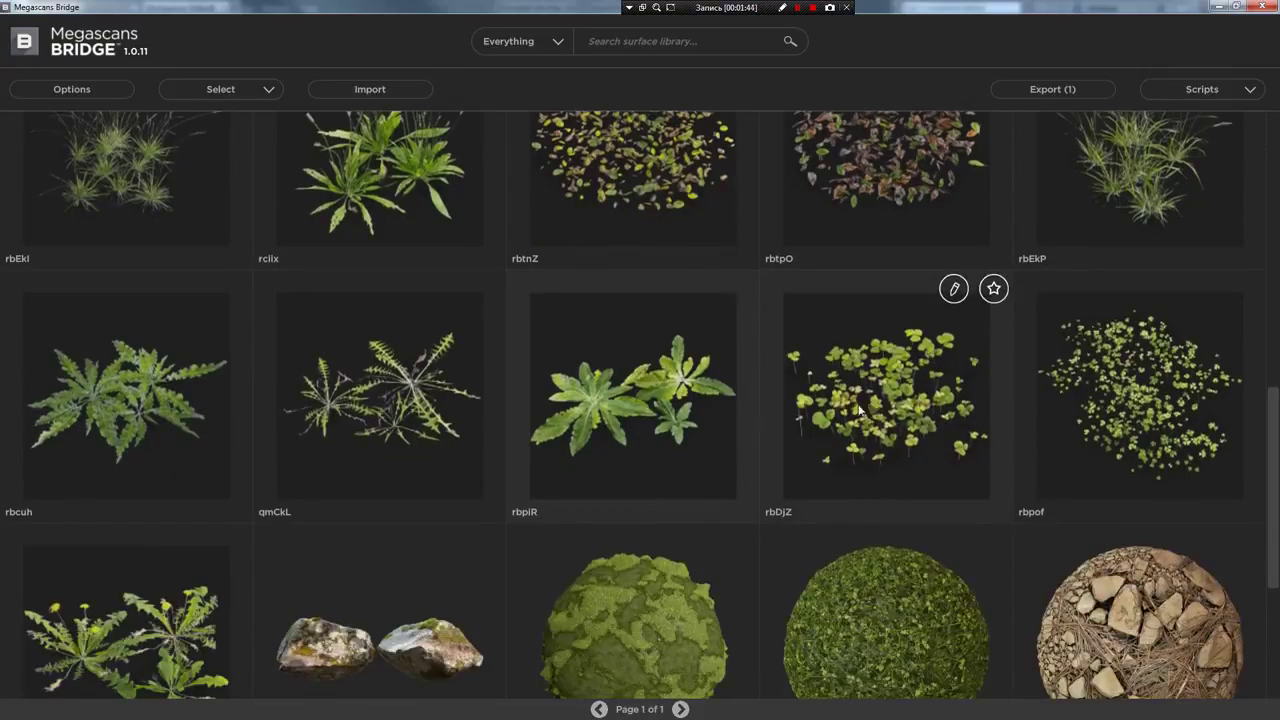
# Export the qmBr2 grass clump with source-folder images, import it and select the clump
pyautogui.scroll(3, 297, 444)
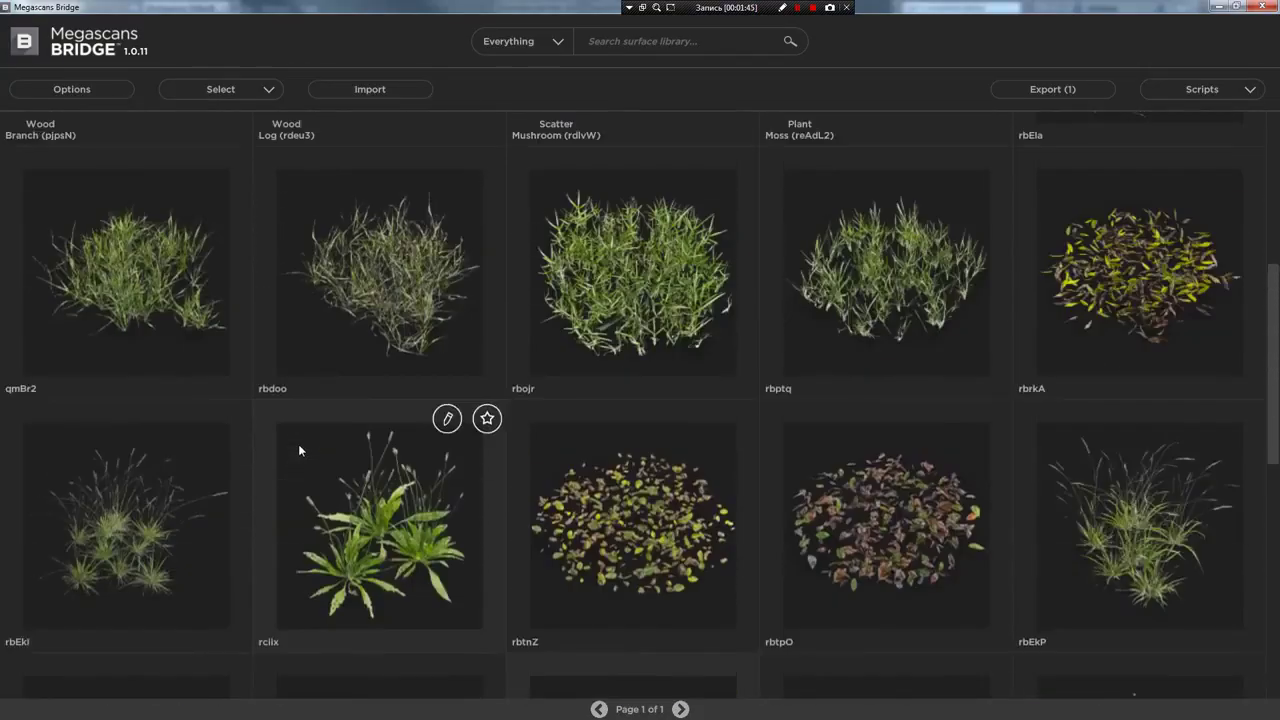
pyautogui.scroll(2, 297, 444)
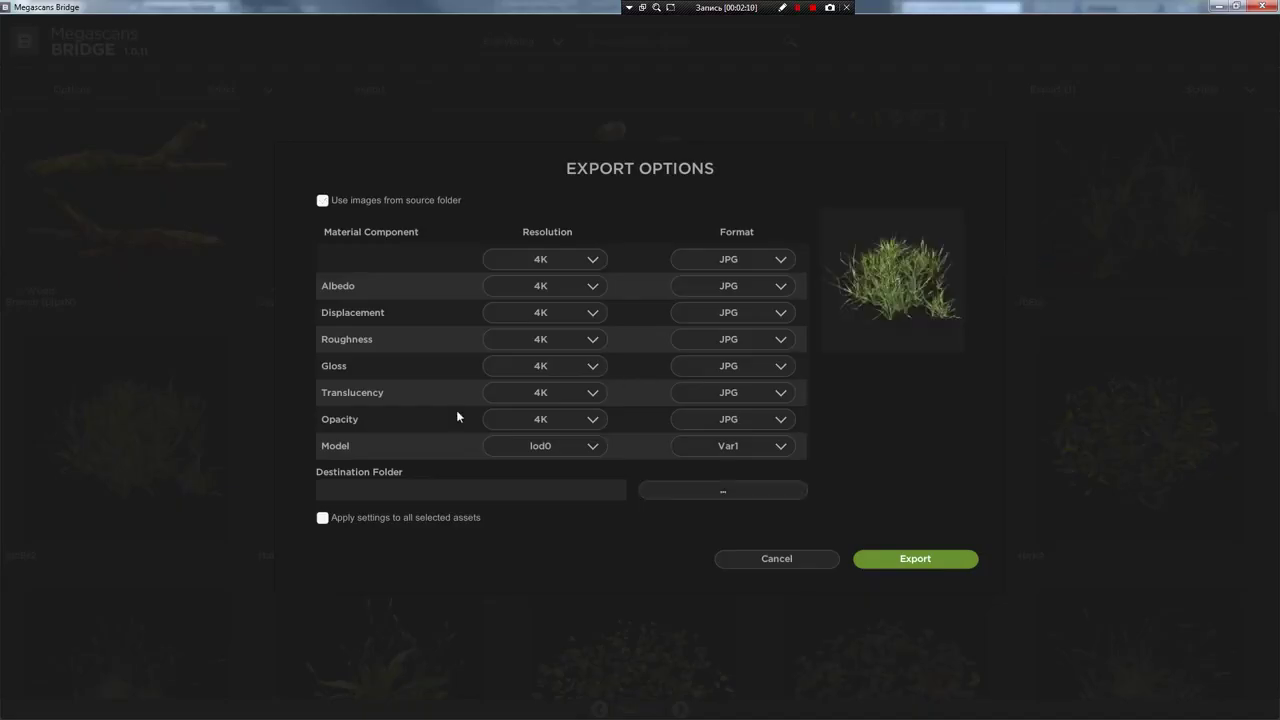
pyautogui.click(368, 200)
pyautogui.click(891, 560)
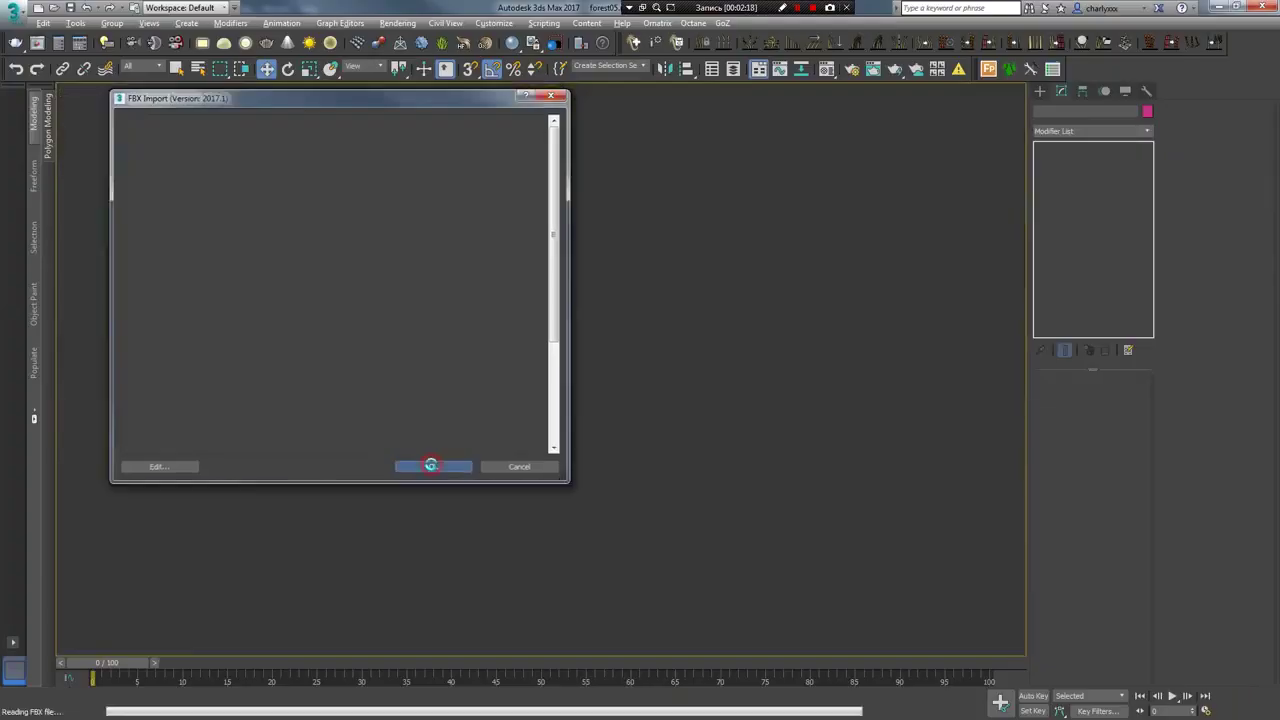
pyautogui.click(432, 466)
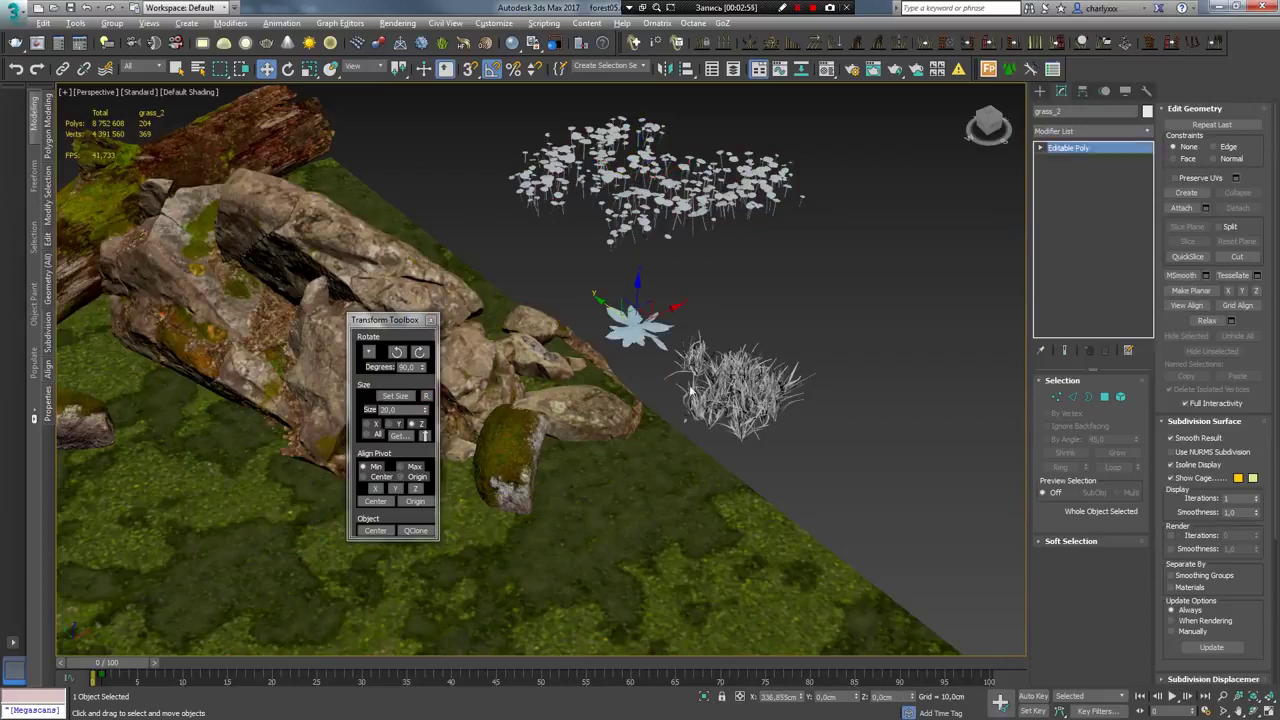
pyautogui.click(740, 390)
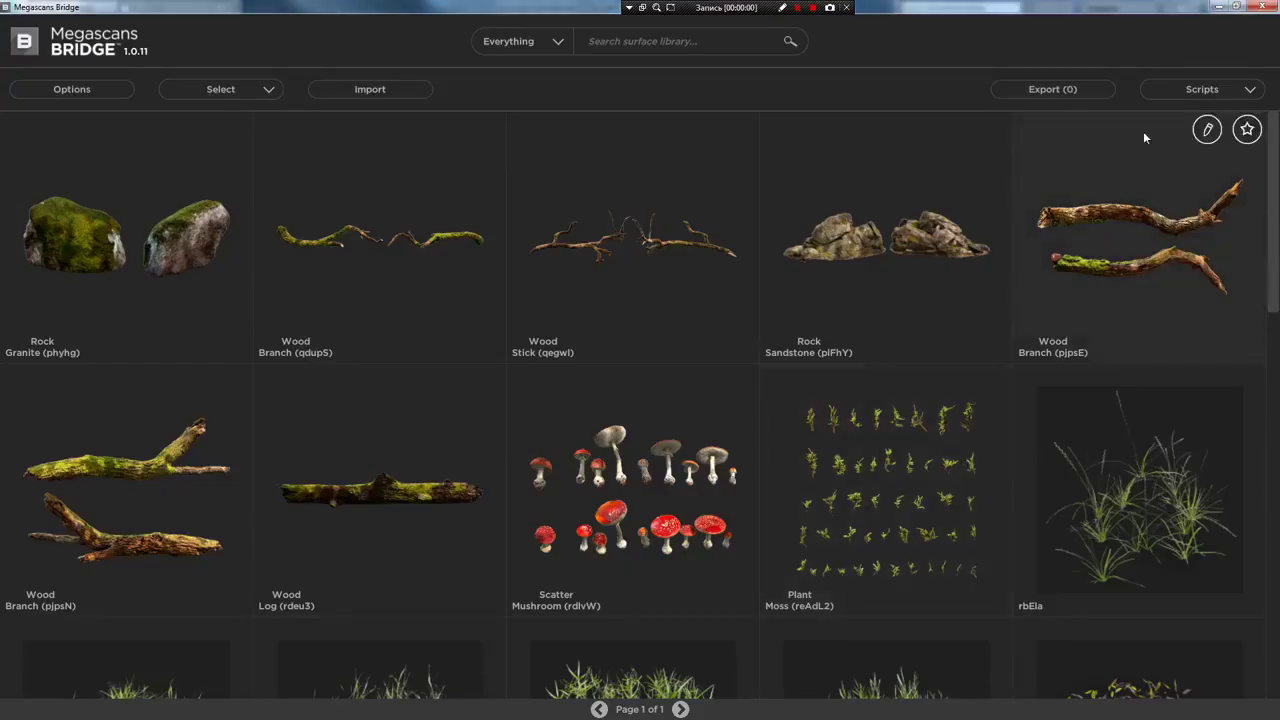
# Send the reAdL2 moss atlas via Send to Vray (GGX)(Atlas) with 4K JPG textures
pyautogui.click(1211, 91)
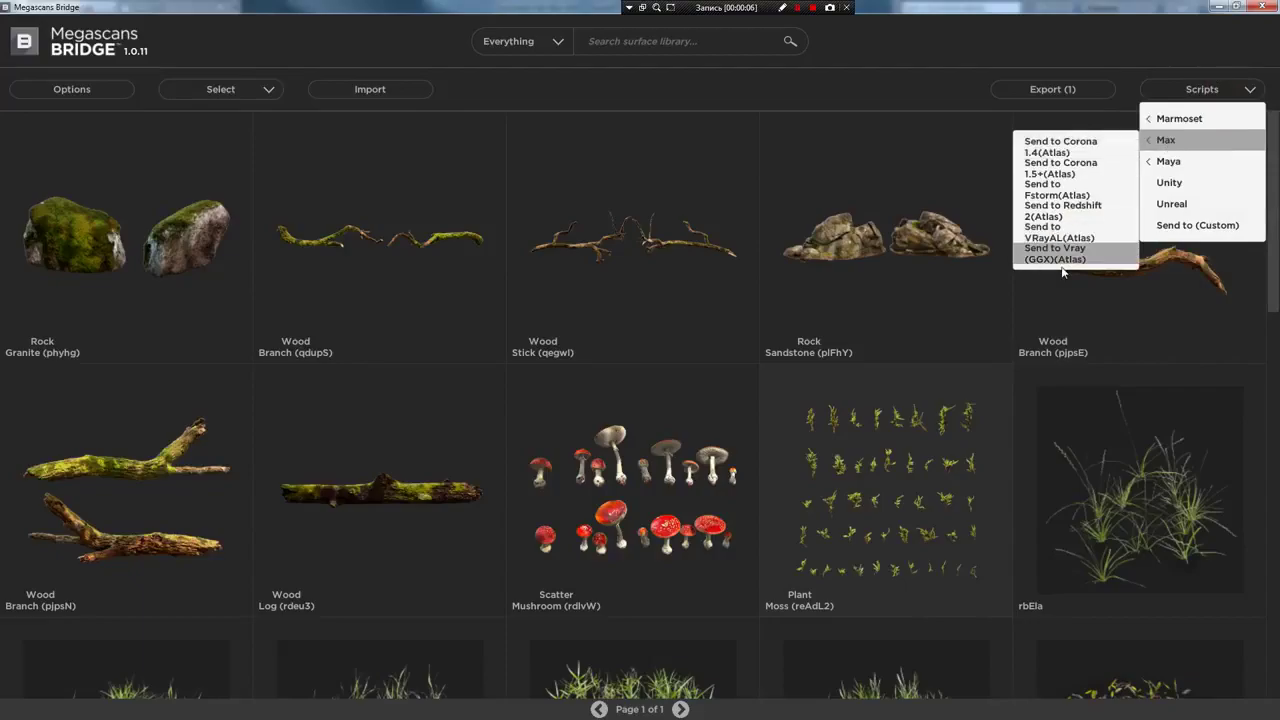
pyautogui.click(1060, 248)
pyautogui.click(592, 259)
pyautogui.click(540, 276)
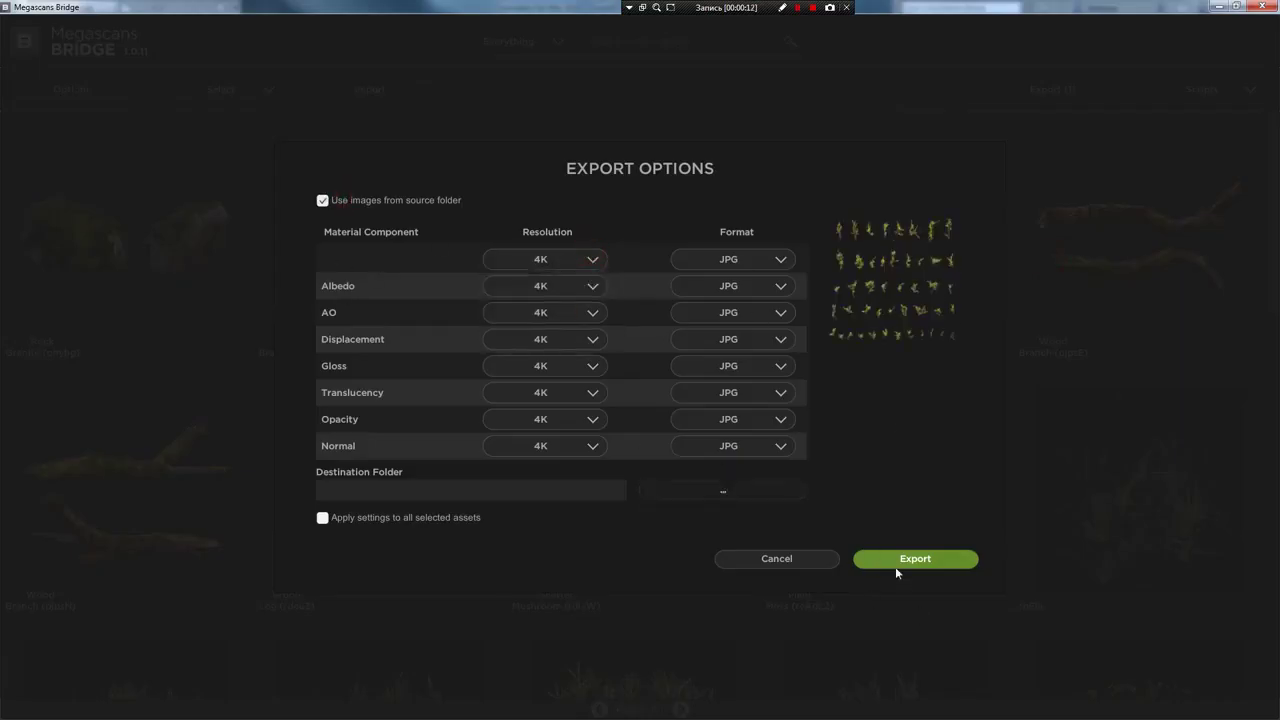
pyautogui.click(895, 562)
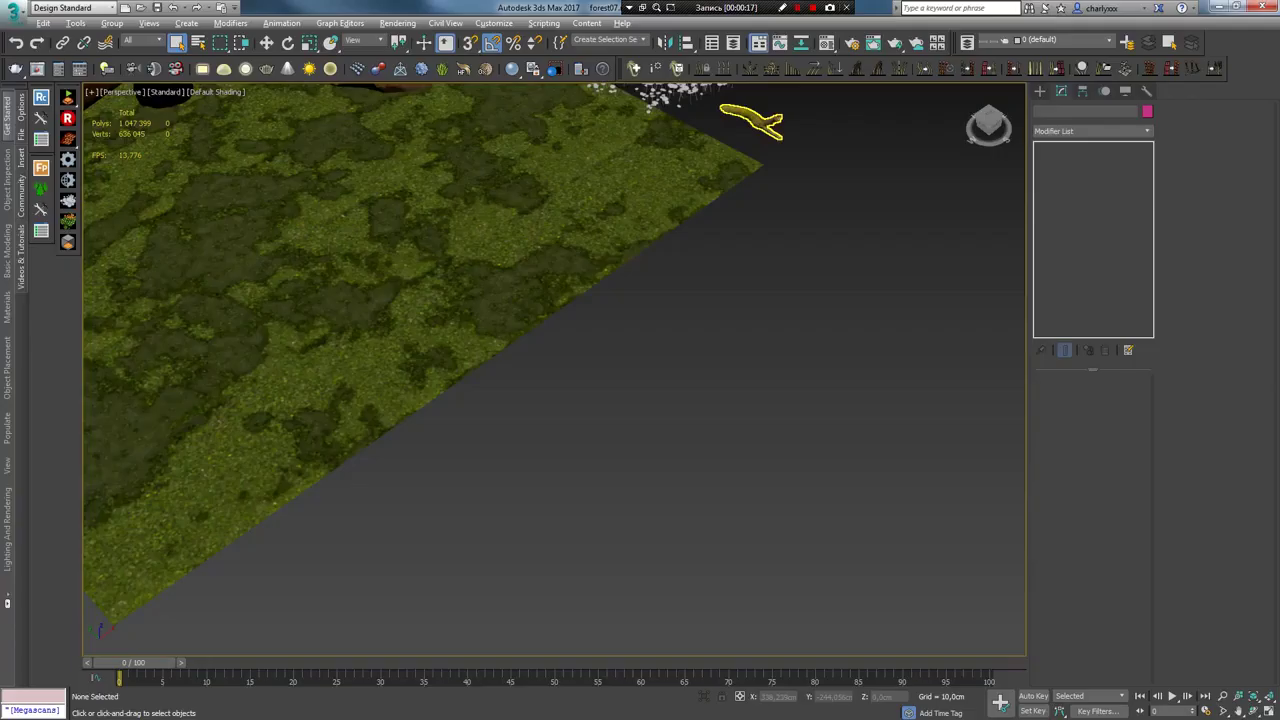
# Create a 150 cm long plane and assign it the grass material
pyautogui.click(1040, 91)
pyautogui.click(1116, 228)
pyautogui.moveTo(682, 298); pyautogui.dragTo(721, 544)
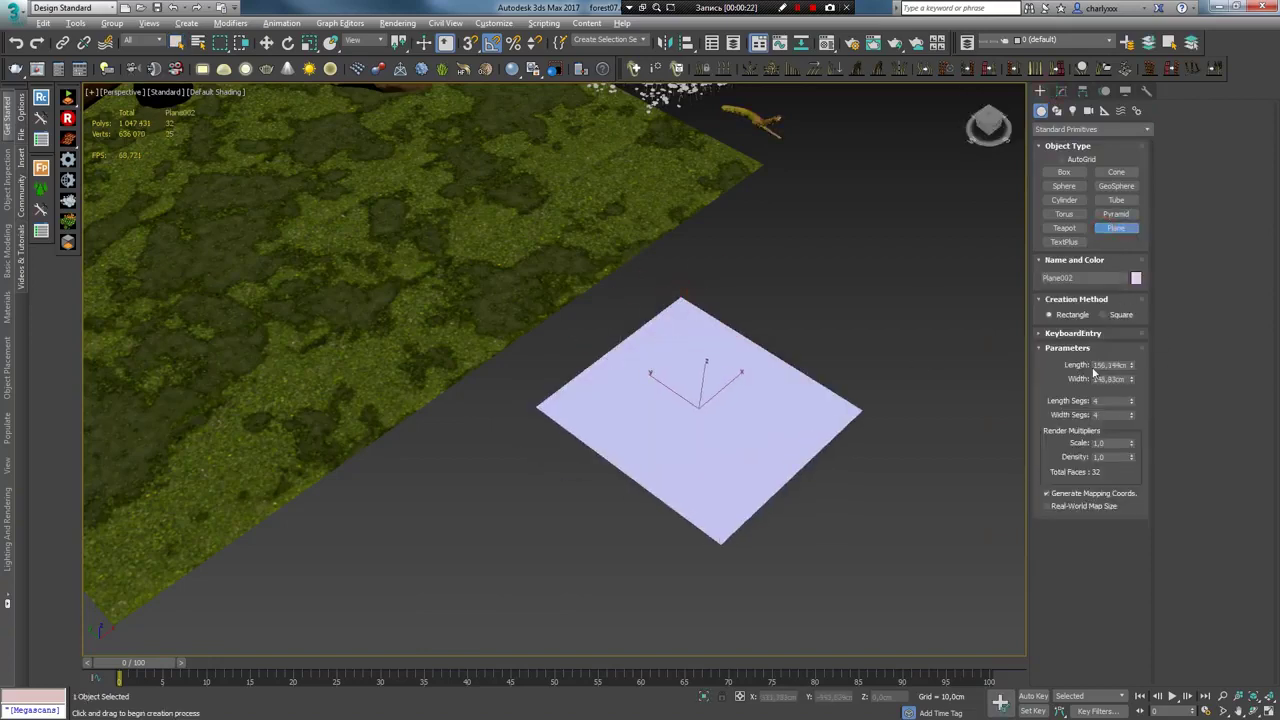
pyautogui.press('Return')
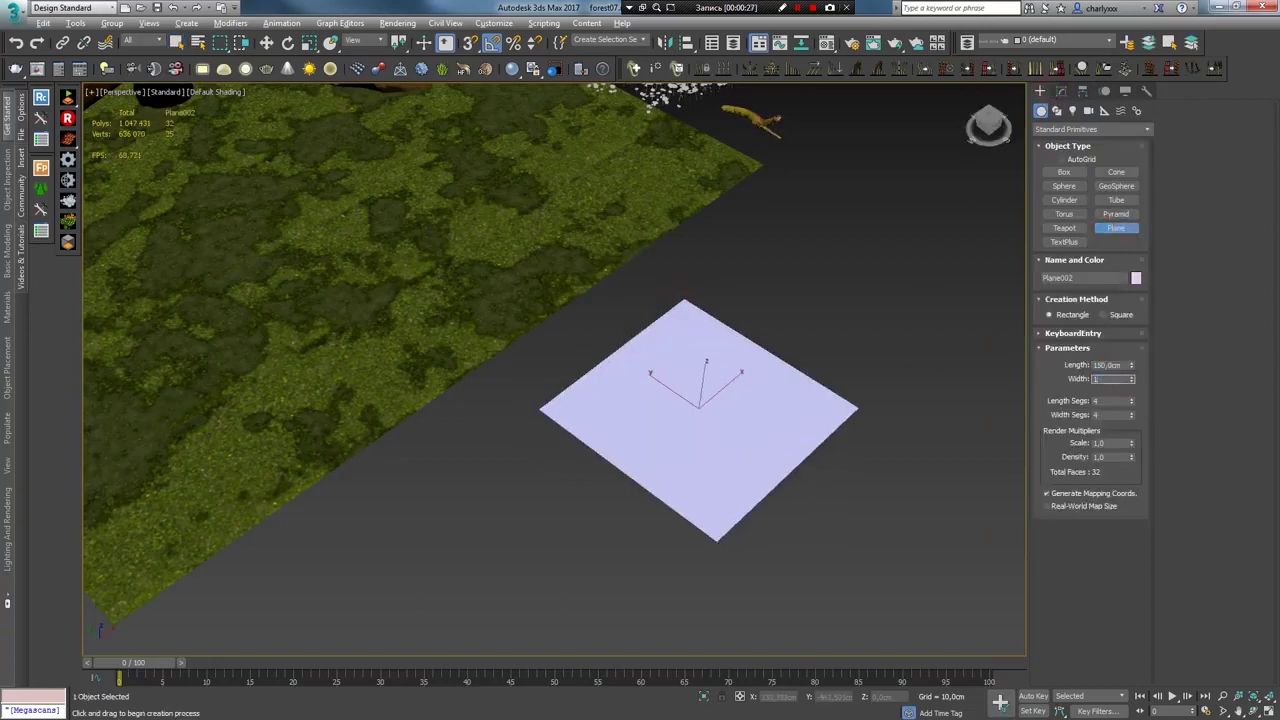
pyautogui.rightClick(746, 394)
pyautogui.press('m')
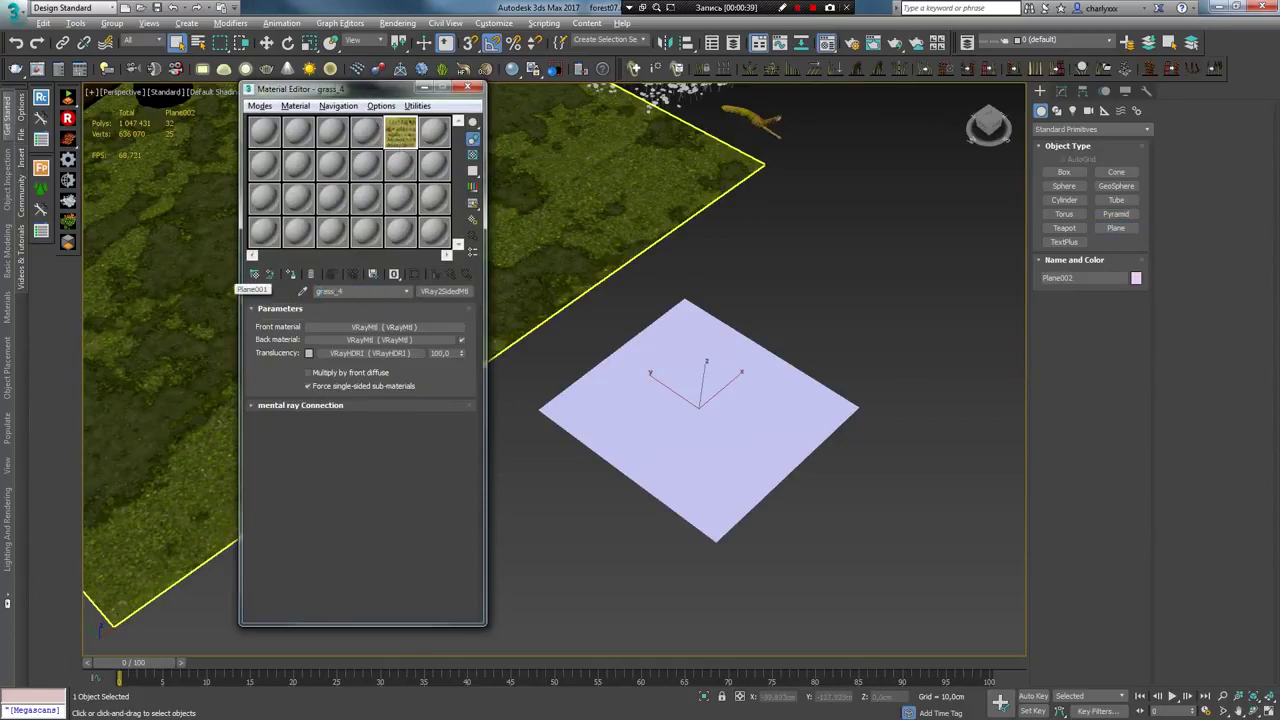
pyautogui.click(388, 332)
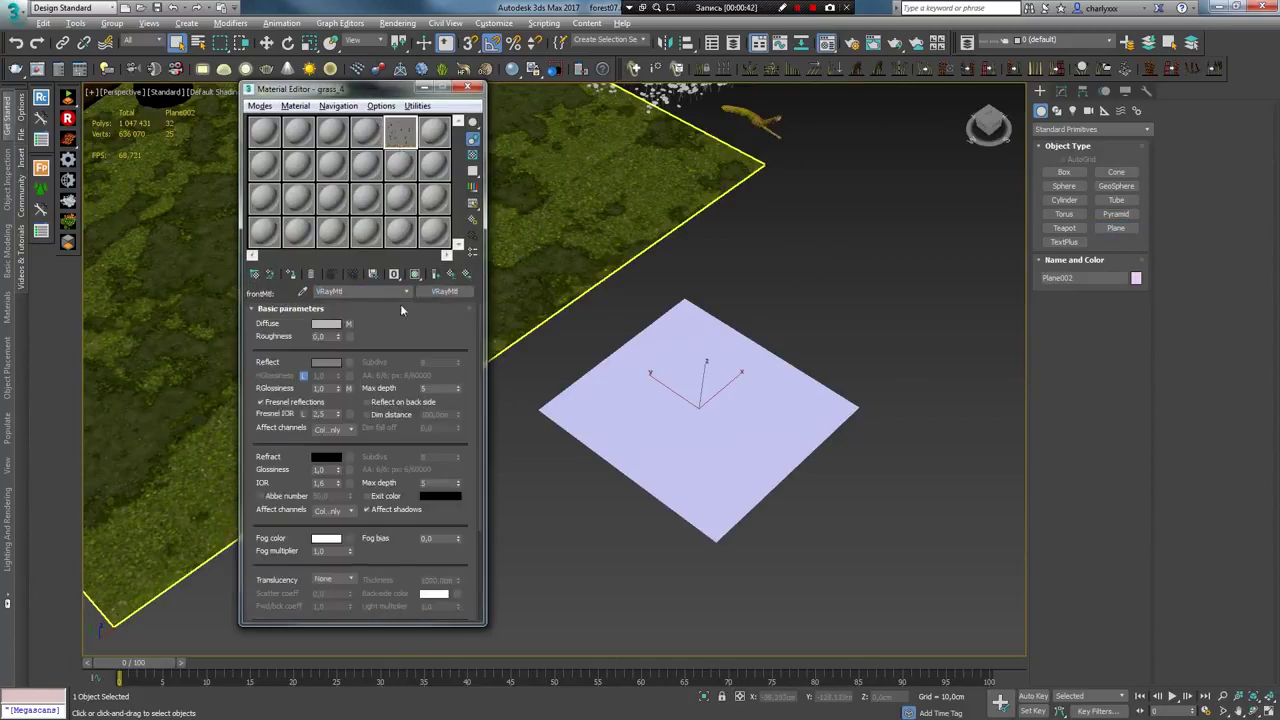
pyautogui.click(290, 274)
pyautogui.click(467, 88)
# Stand the plane upright, rename it grass_4 and export it as OBJ with the ZBrush preset
pyautogui.keyDown('alt'); pyautogui.moveTo(600, 400); pyautogui.dragTo(679, 417, button='middle'); pyautogui.keyUp('alt')
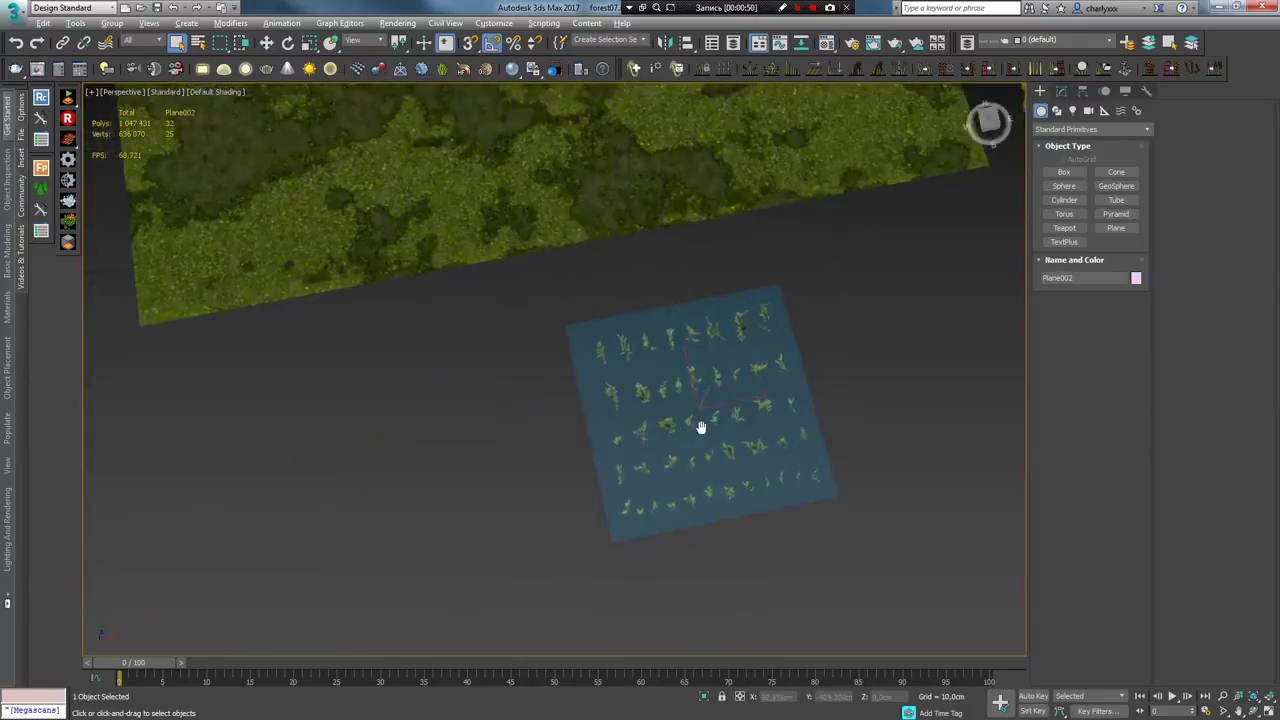
pyautogui.scroll(5, 679, 417)
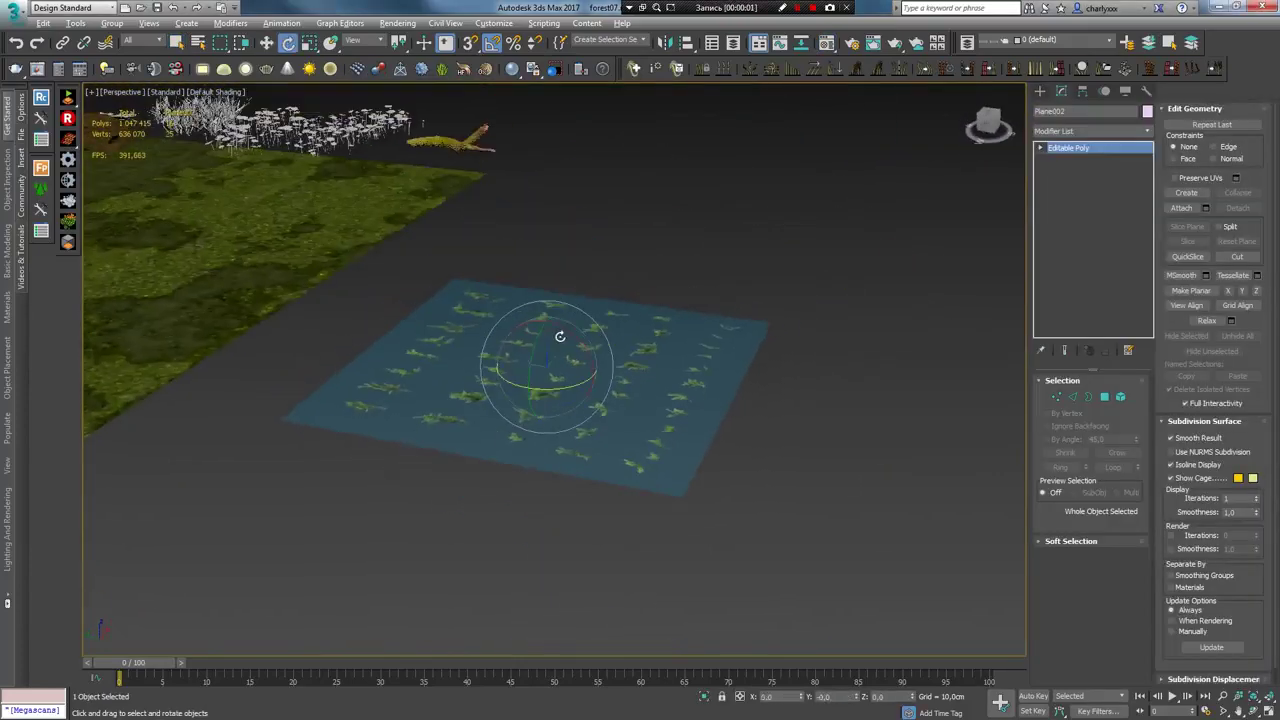
pyautogui.moveTo(584, 349); pyautogui.dragTo(586, 371)
pyautogui.keyDown('alt'); pyautogui.moveTo(586, 371); pyautogui.dragTo(624, 312, button='middle'); pyautogui.keyUp('alt')
pyautogui.press('w')
pyautogui.click(588, 387)
pyautogui.click(1070, 111)
pyautogui.write('gras')
pyautogui.press('Return')
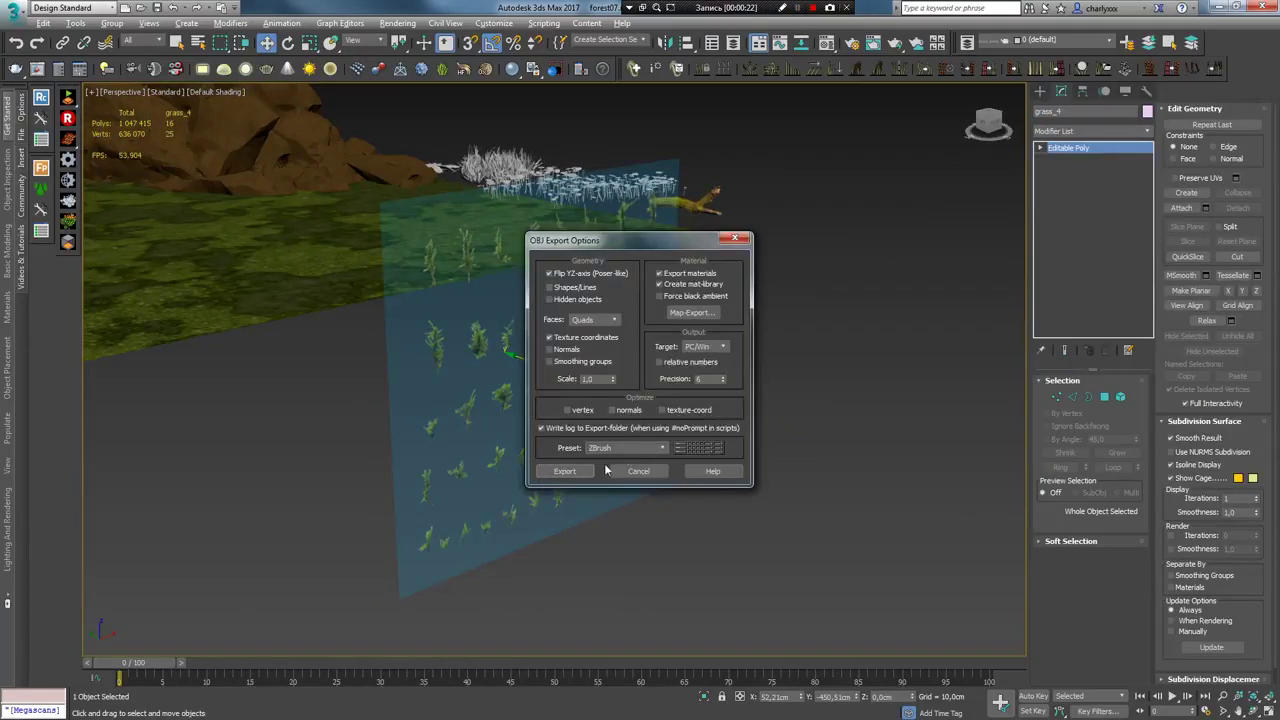
pyautogui.click(588, 472)
# Subdivide the grass plane and mask it by the moss atlas alpha
pyautogui.click(778, 474)
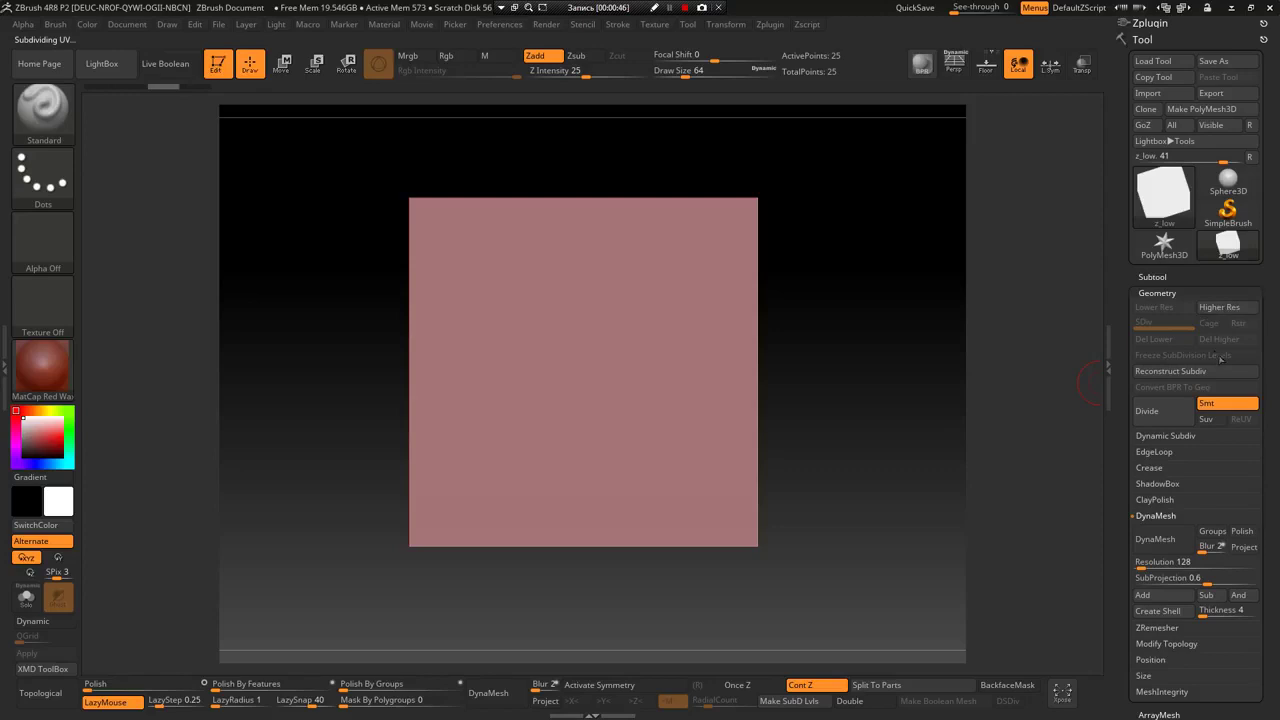
pyautogui.hotkey('ctrl', 'd')
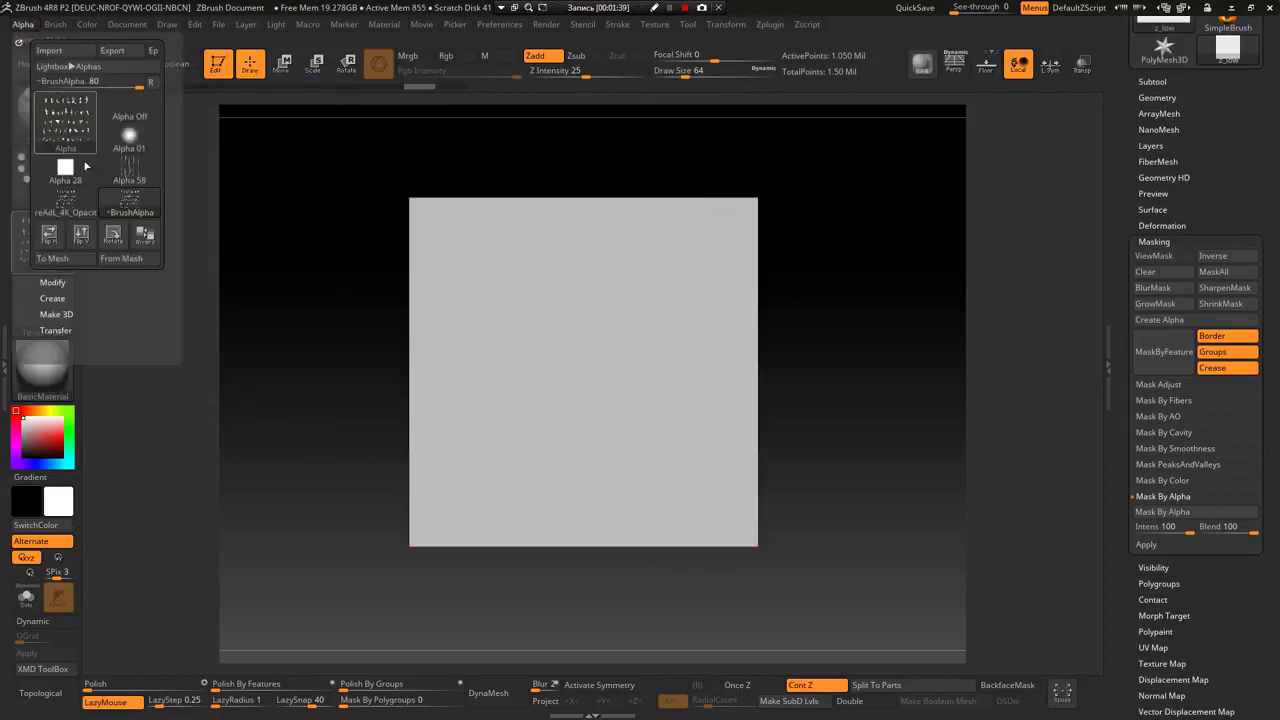
pyautogui.click(1164, 513)
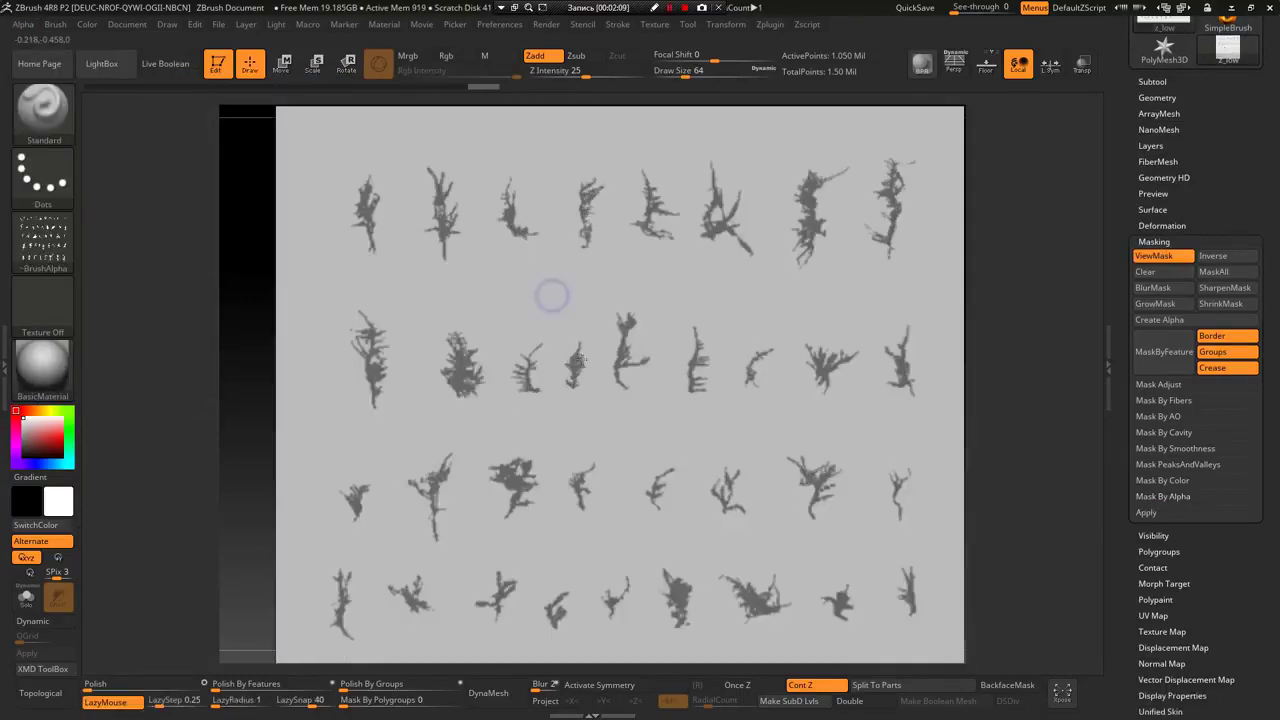
# Paint mask with MaskPen to fill in each sprig and fern shape solidly
pyautogui.press('ctrl')
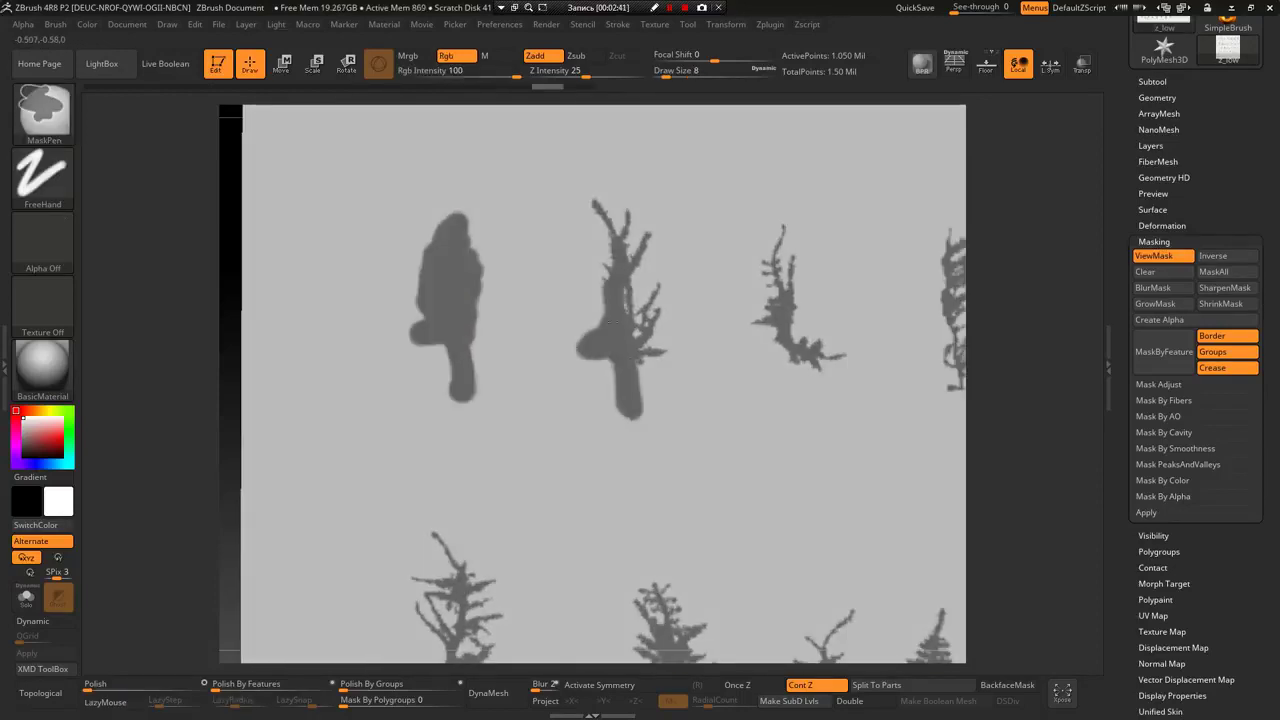
pyautogui.keyDown('ctrl'); pyautogui.moveTo(612, 322); pyautogui.dragTo(686, 374); pyautogui.keyUp('ctrl')
pyautogui.keyDown('ctrl'); pyautogui.moveTo(589, 233); pyautogui.dragTo(585, 330); pyautogui.keyUp('ctrl')
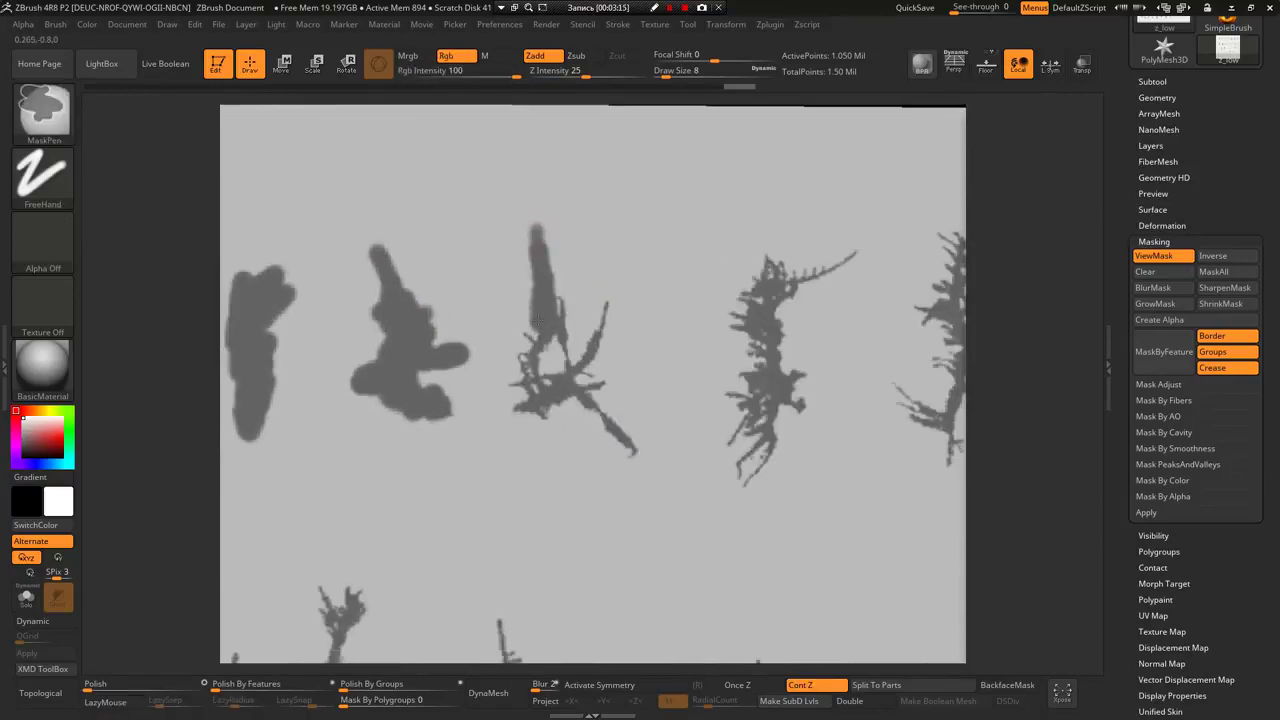
pyautogui.moveTo(600, 320)
pyautogui.keyDown('ctrl'); pyautogui.mouseDown()
pyautogui.moveTo(700, 255)
pyautogui.moveTo(605, 345)
pyautogui.moveTo(600, 435)
pyautogui.moveTo(648, 372)
pyautogui.mouseUp(); pyautogui.keyUp('ctrl')
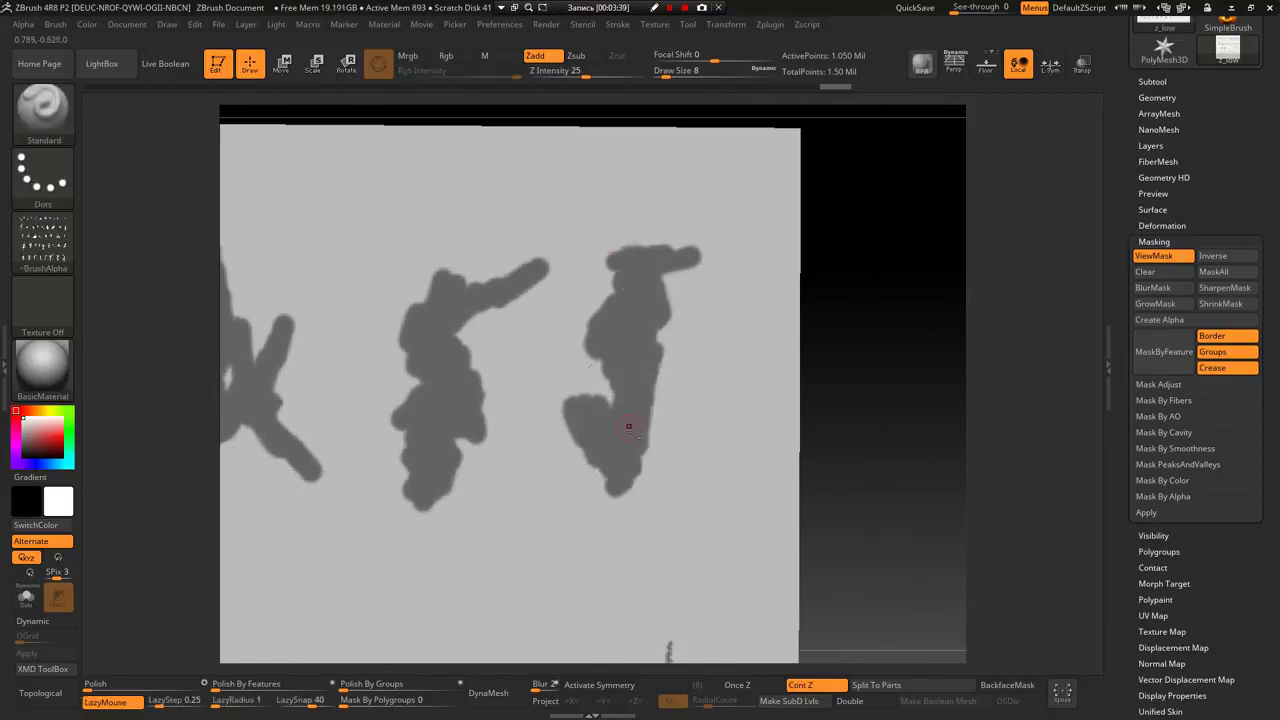
pyautogui.moveTo(465, 490)
pyautogui.keyDown('ctrl'); pyautogui.mouseDown()
pyautogui.moveTo(470, 430)
pyautogui.moveTo(430, 340)
pyautogui.moveTo(420, 240)
pyautogui.moveTo(487, 376)
pyautogui.mouseUp(); pyautogui.keyUp('ctrl')
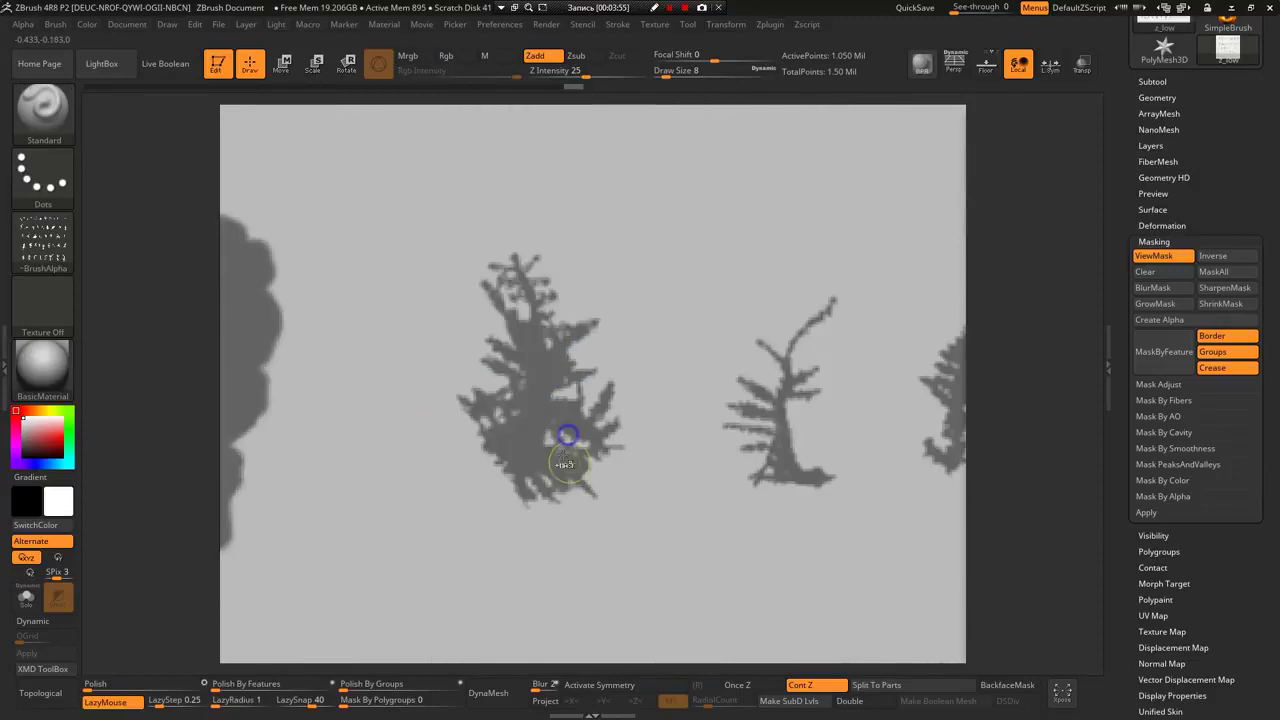
pyautogui.moveTo(600, 450)
pyautogui.keyDown('ctrl'); pyautogui.mouseDown()
pyautogui.moveTo(580, 370)
pyautogui.moveTo(590, 325)
pyautogui.mouseUp(); pyautogui.keyUp('ctrl')
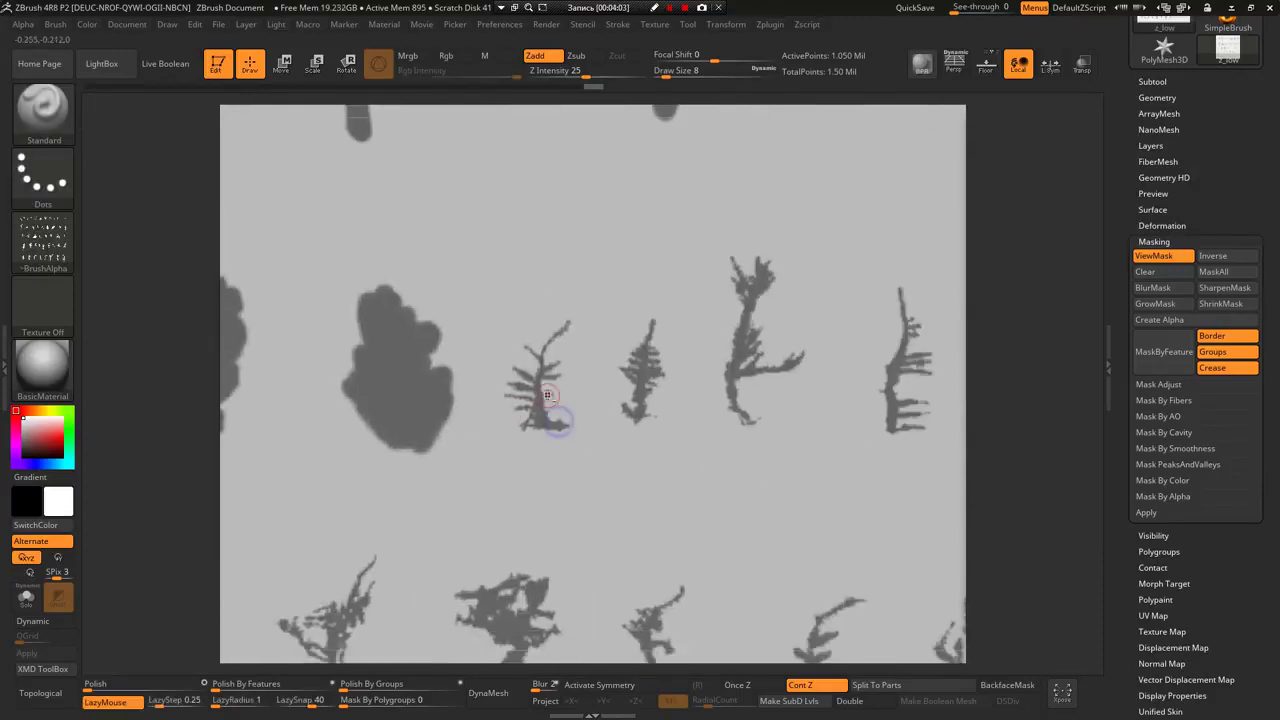
pyautogui.moveTo(530, 440)
pyautogui.keyDown('ctrl'); pyautogui.mouseDown()
pyautogui.moveTo(520, 390)
pyautogui.moveTo(545, 320)
pyautogui.mouseUp(); pyautogui.keyUp('ctrl')
pyautogui.moveTo(508, 416)
pyautogui.keyDown('ctrl'); pyautogui.mouseDown()
pyautogui.moveTo(530, 330)
pyautogui.moveTo(540, 440)
pyautogui.moveTo(615, 385)
pyautogui.mouseUp(); pyautogui.keyUp('ctrl')
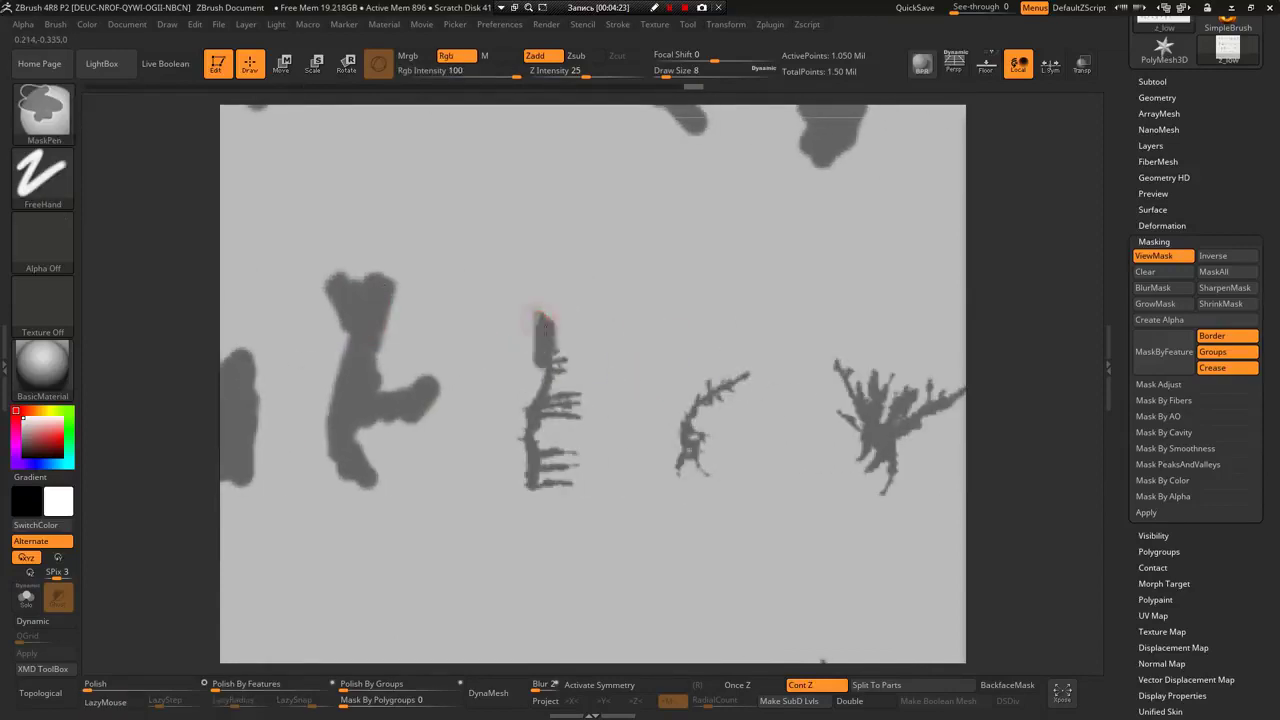
pyautogui.keyDown('ctrl'); pyautogui.moveTo(540, 318); pyautogui.dragTo(540, 480); pyautogui.keyUp('ctrl')
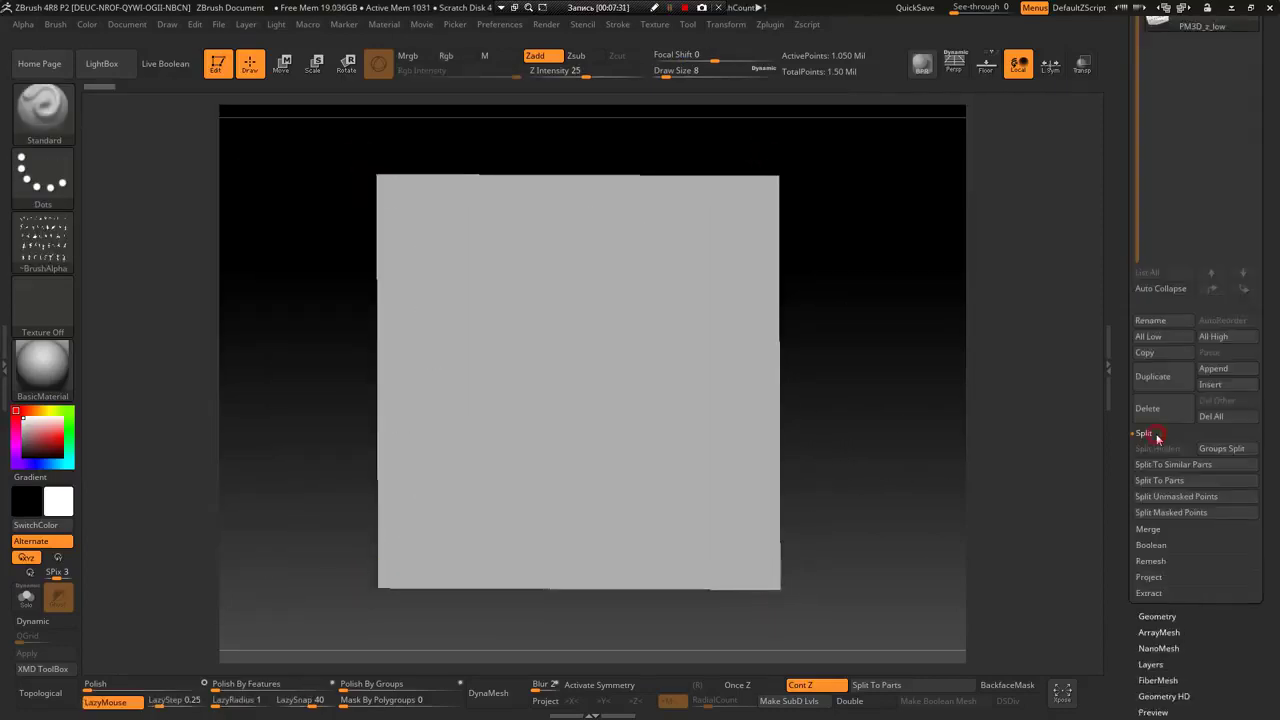
# Split the masked points into their own subtool and delete the original plane subtool
pyautogui.click(1200, 514)
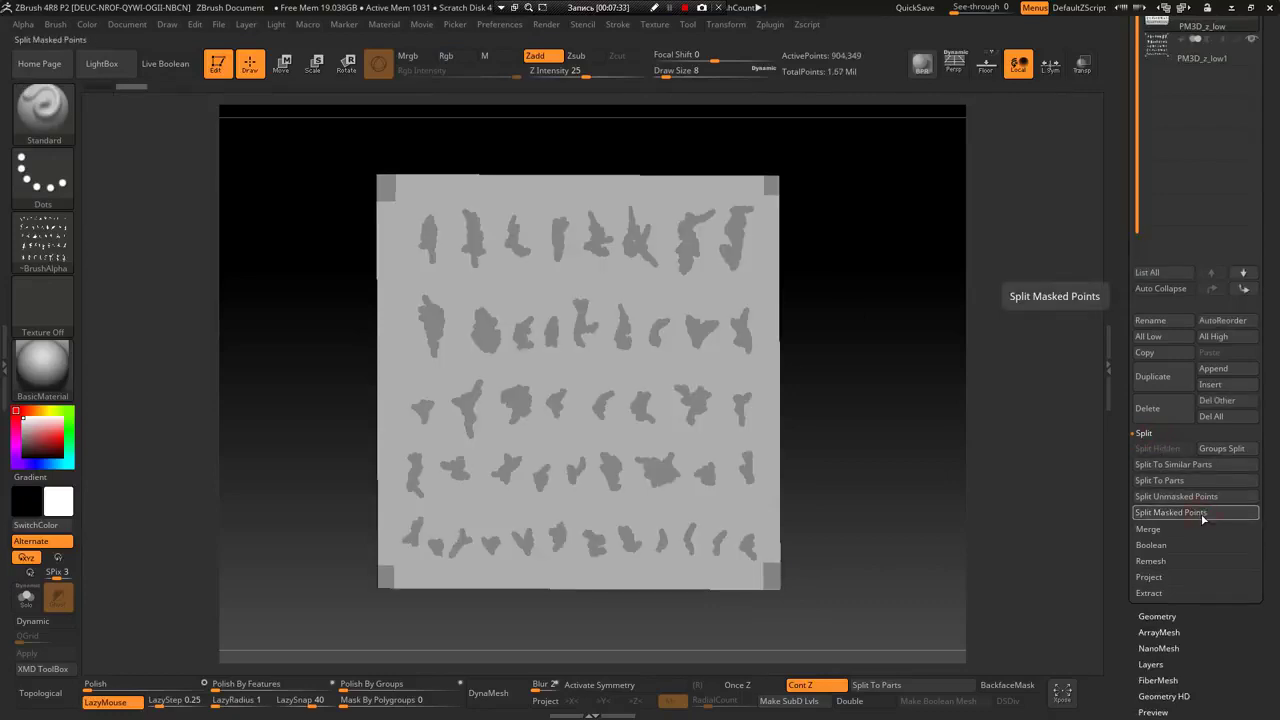
pyautogui.moveTo(1121, 154); pyautogui.dragTo(1121, 362)
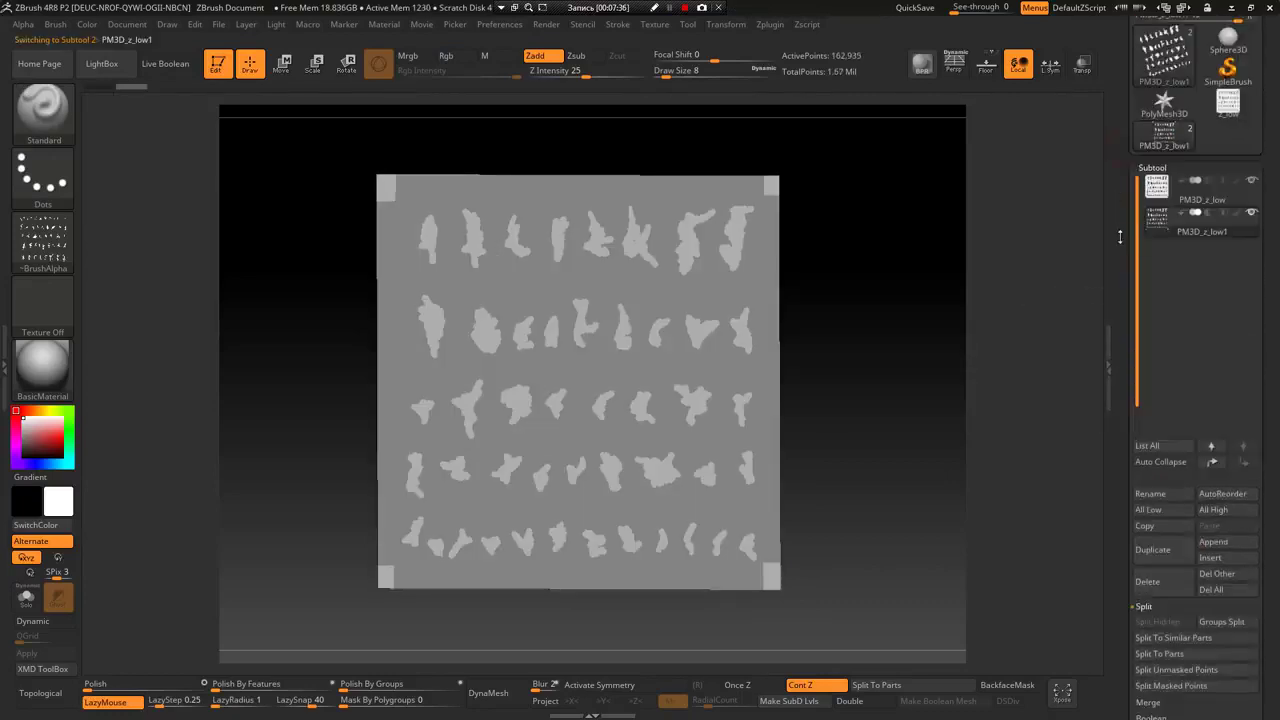
pyautogui.click(1200, 228)
pyautogui.click(1160, 617)
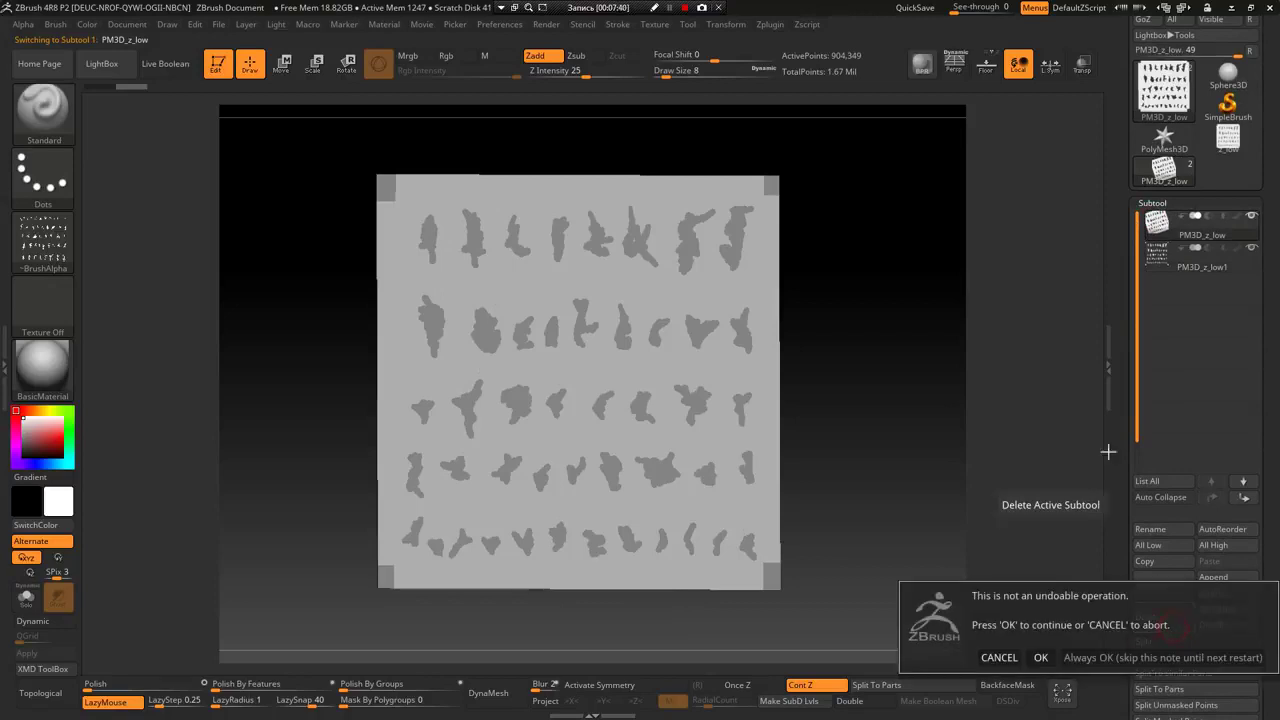
pyautogui.click(1041, 657)
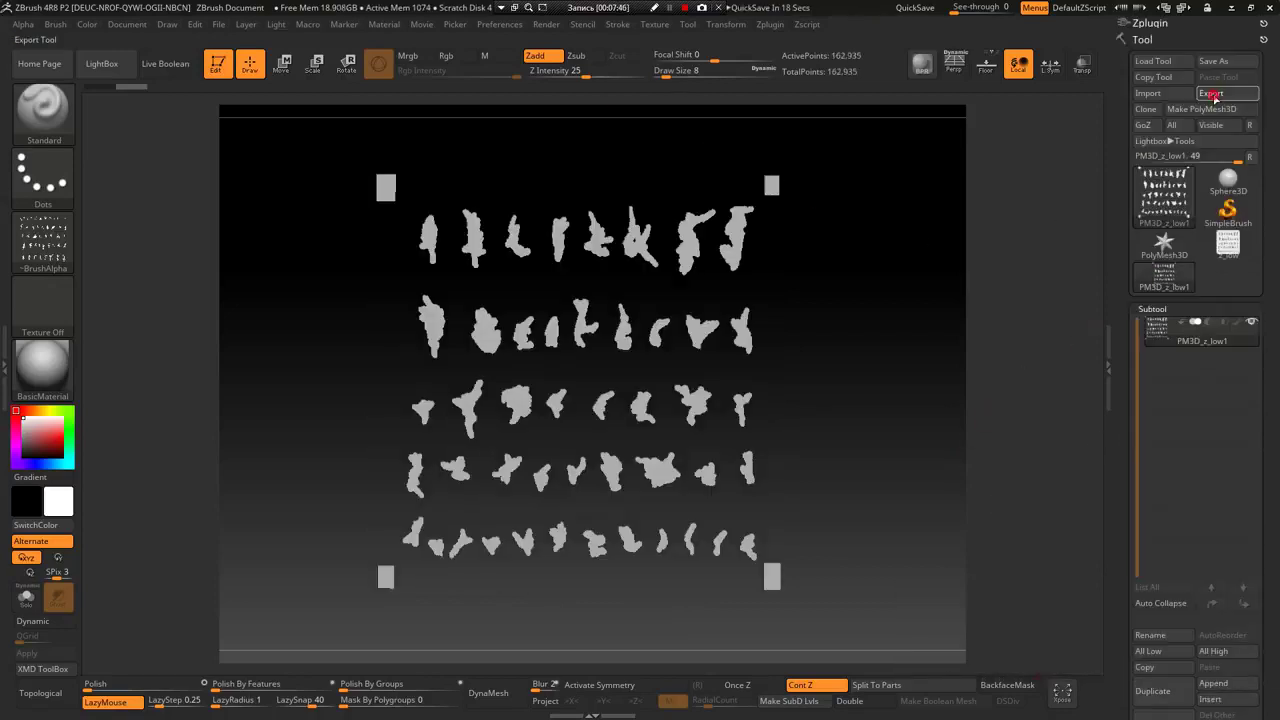
# Export the sprig mesh as OBJ to the Desktop, overwriting the existing file, then quit ZBrush
pyautogui.click(1213, 93)
pyautogui.moveTo(220, 224); pyautogui.dragTo(220, 140)
pyautogui.click(171, 160)
pyautogui.click(273, 175)
pyautogui.click(643, 408)
pyautogui.click(677, 372)
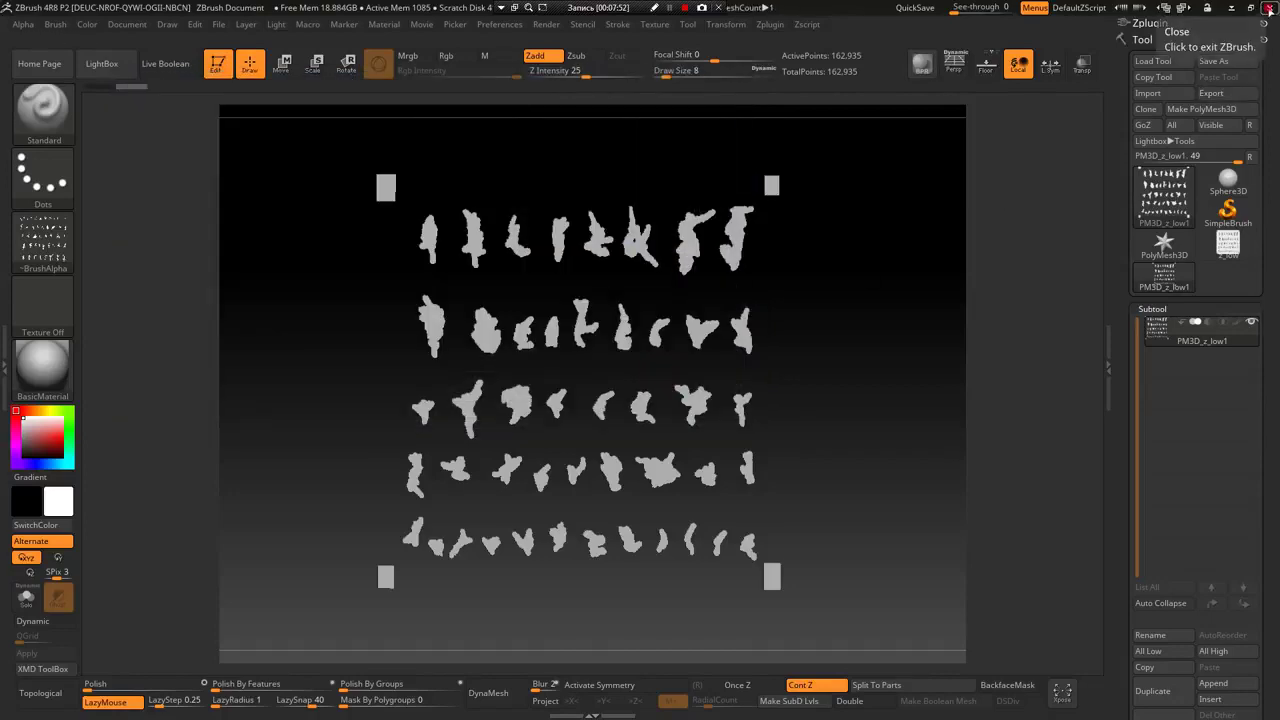
pyautogui.click(1268, 8)
pyautogui.click(678, 407)
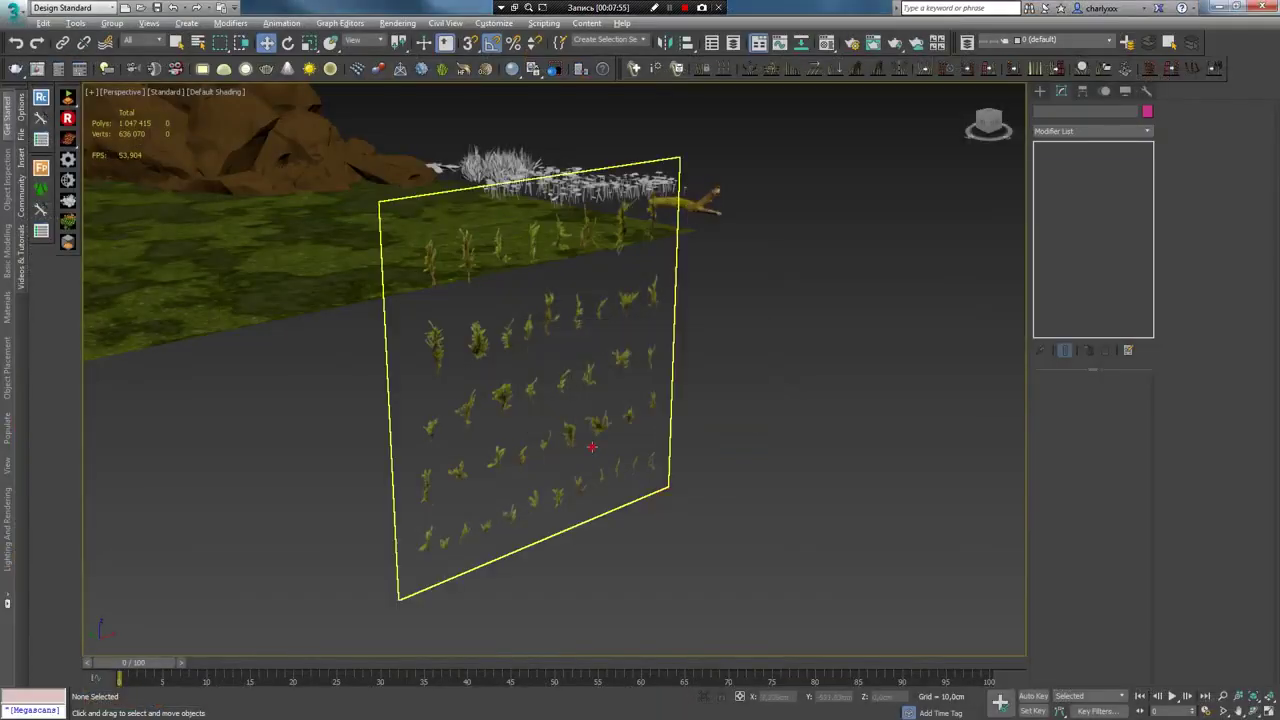
# Delete the old grass plane and import z_low.OBJ from the Desktop, skipping missing maps
pyautogui.click(592, 447)
pyautogui.press('Delete')
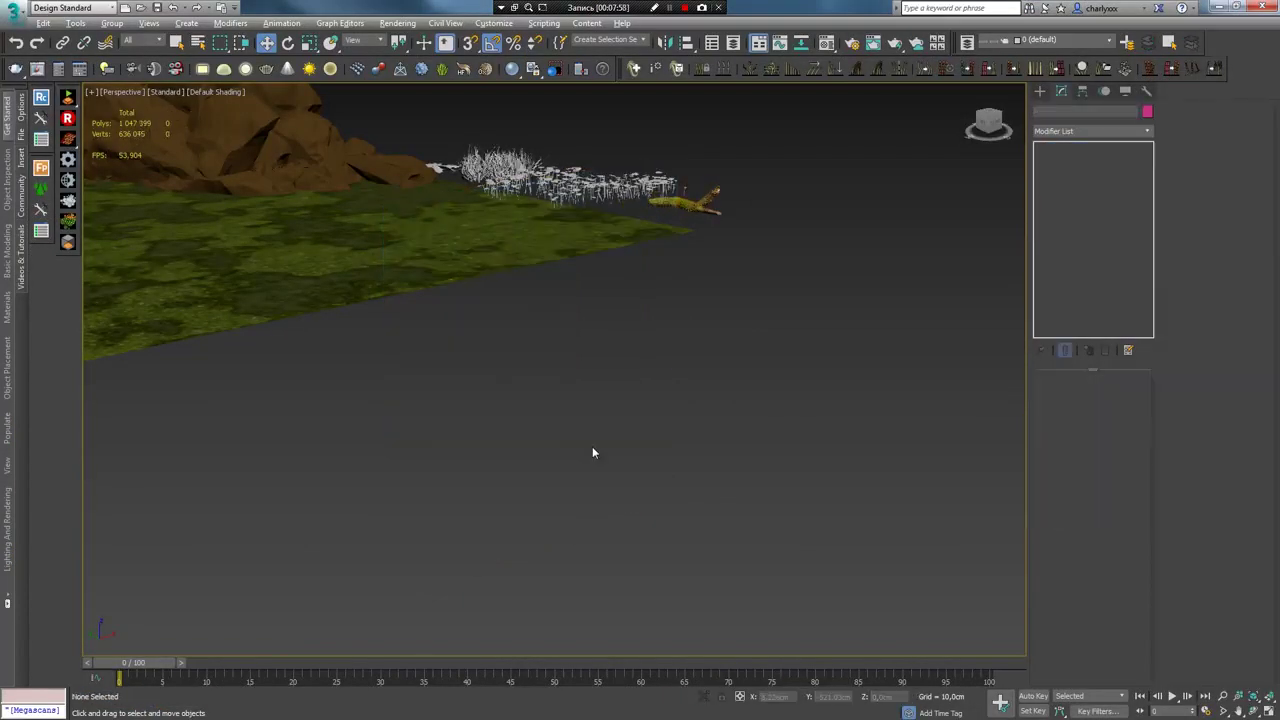
pyautogui.hotkey('ctrl', 'i')
pyautogui.click(139, 252)
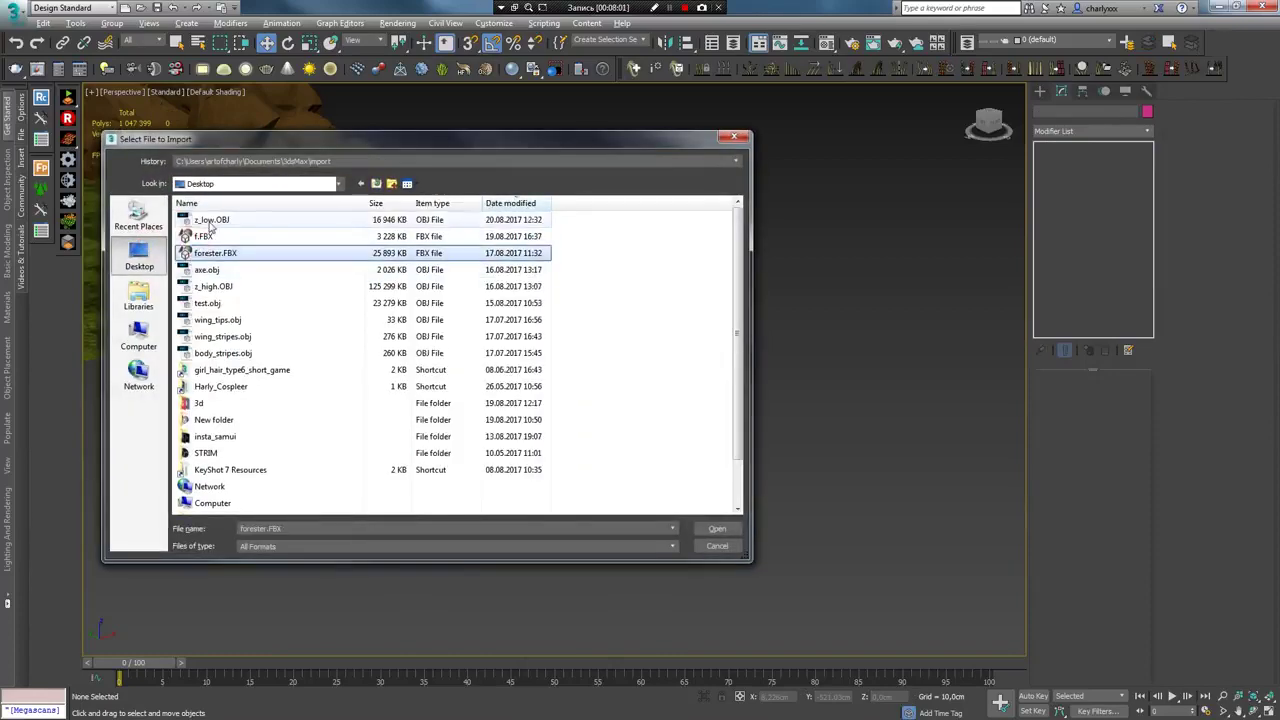
pyautogui.doubleClick(210, 221)
pyautogui.click(562, 588)
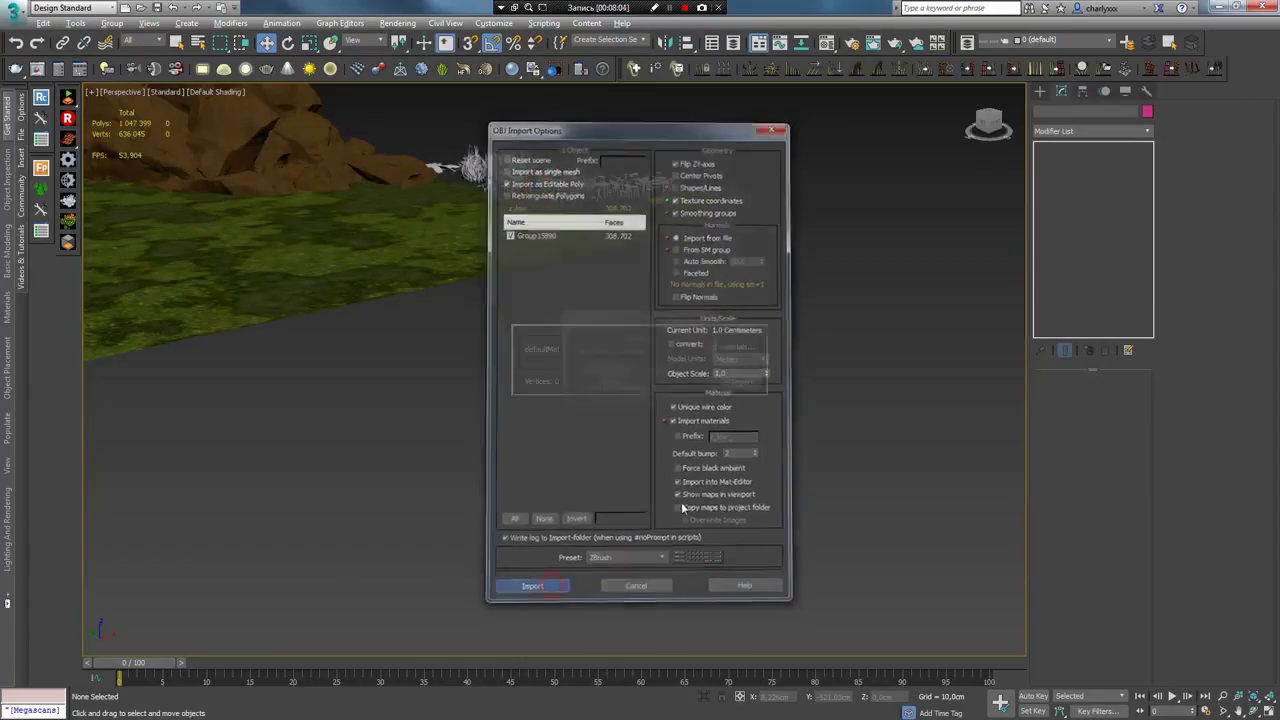
pyautogui.click(608, 370)
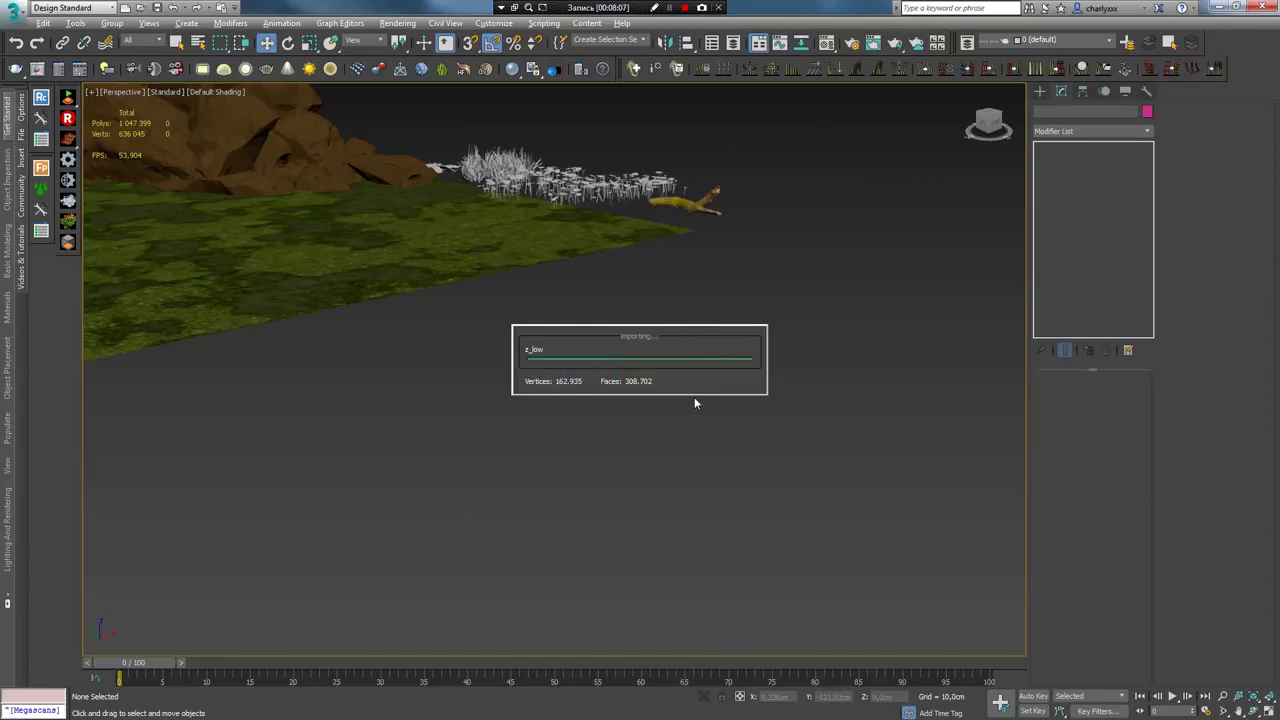
pyautogui.click(772, 416)
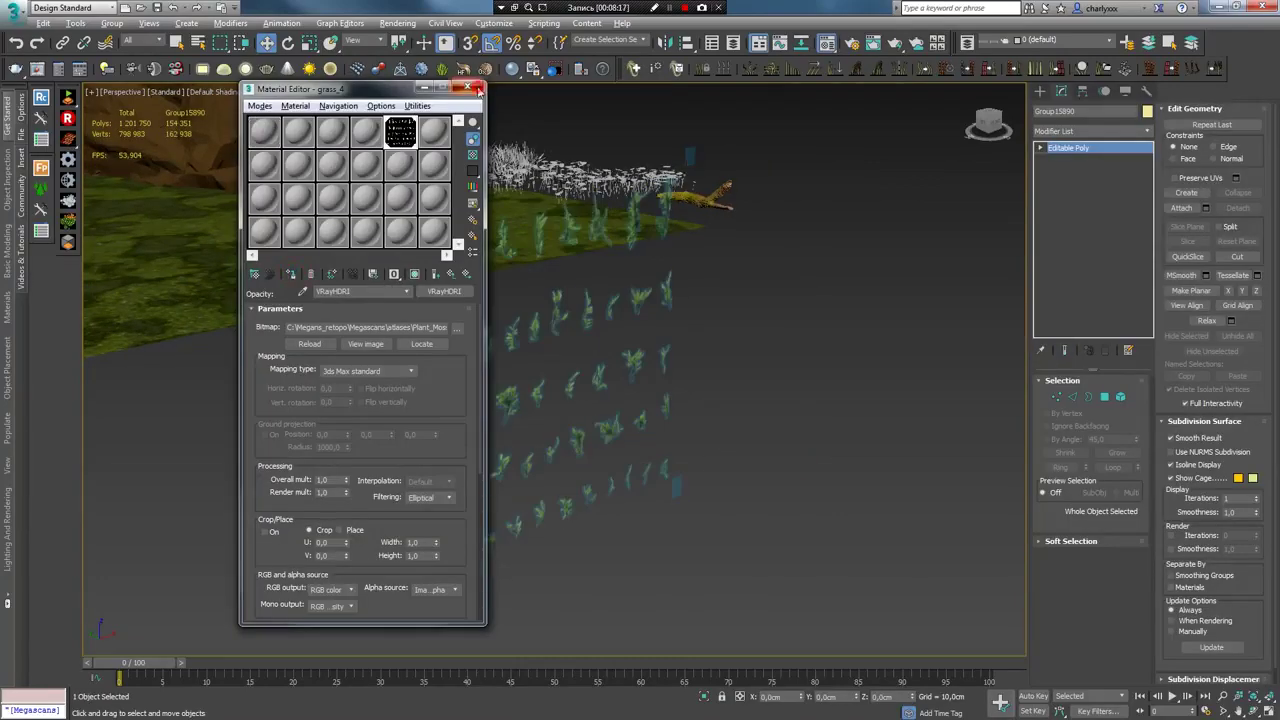
# Close the material editor and check the imported Group15890 moss mesh
pyautogui.click(479, 89)
pyautogui.click(751, 394)
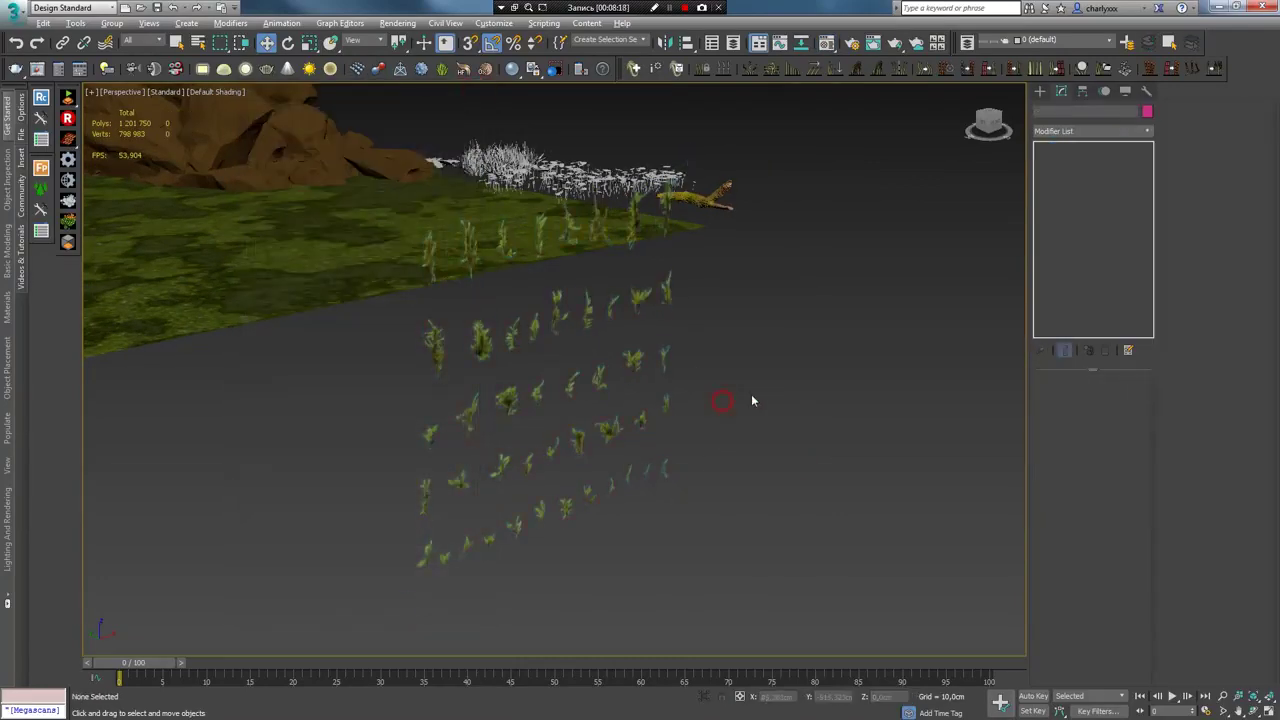
pyautogui.click(614, 371)
pyautogui.click(726, 413)
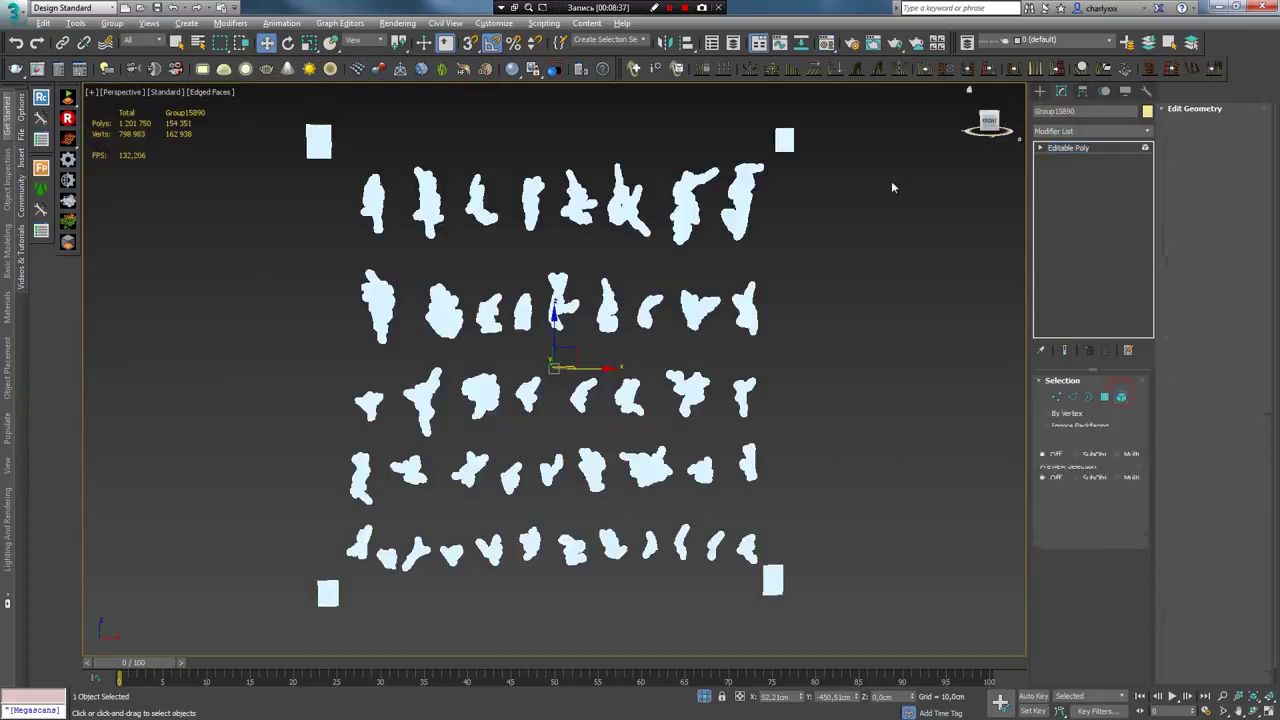
# Detach the chosen moss elements and add a ProOptimizer modifier
pyautogui.click(1238, 652)
pyautogui.click(697, 370)
pyautogui.click(1061, 91)
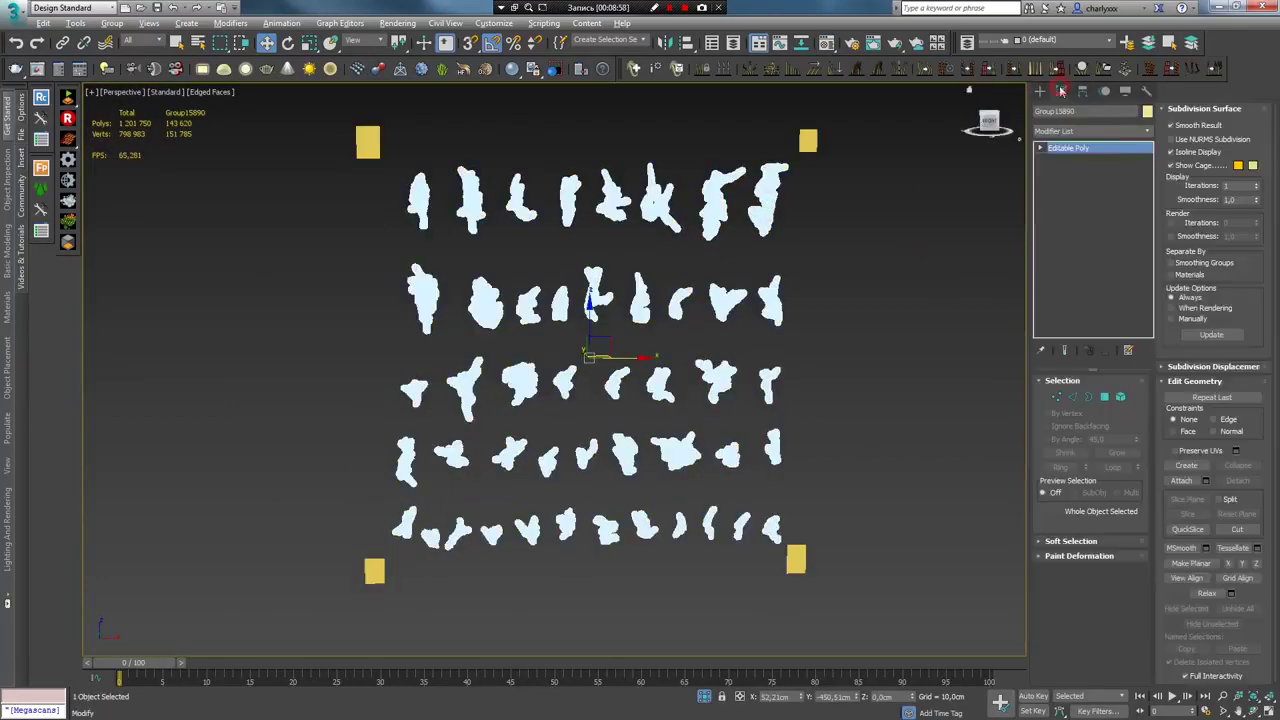
pyautogui.click(1146, 134)
pyautogui.scroll(-4, 1115, 400)
pyautogui.scroll(-4, 1108, 460)
pyautogui.scroll(-4, 1100, 530)
pyautogui.scroll(-3, 1093, 600)
pyautogui.click(1090, 609)
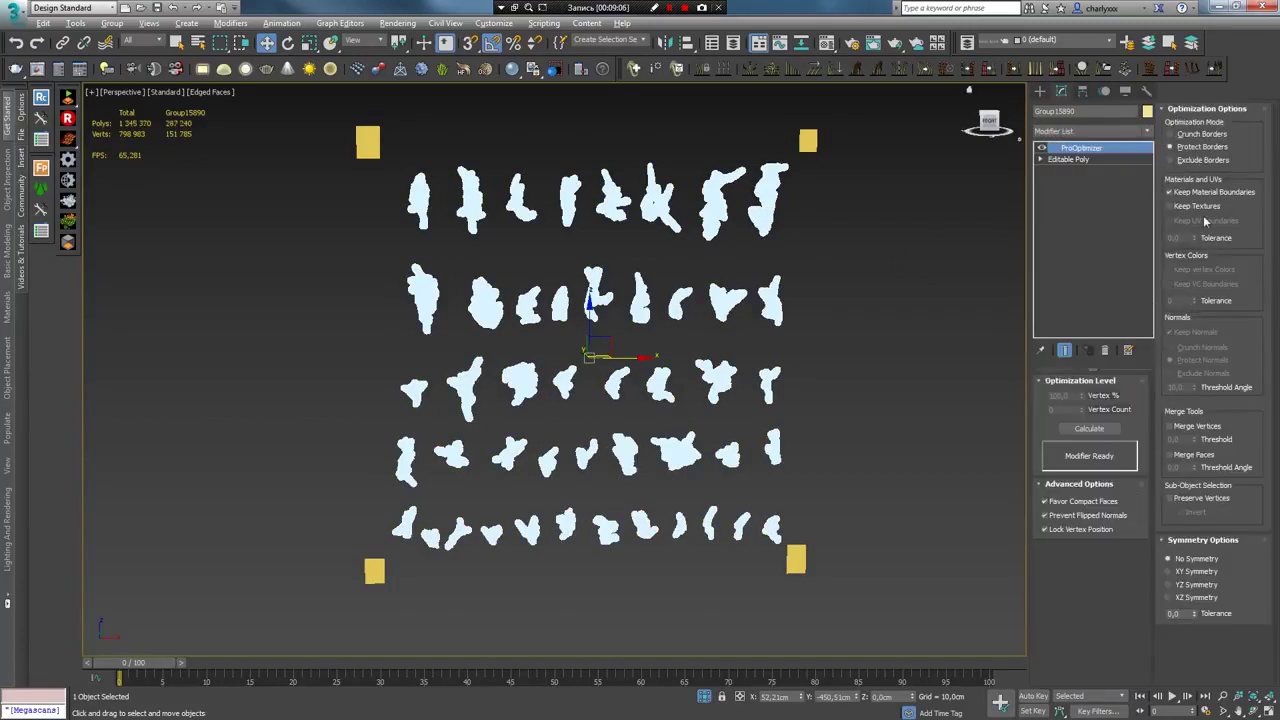
# Calculate the ProOptimizer and set Vertex % to 3
pyautogui.click(1082, 430)
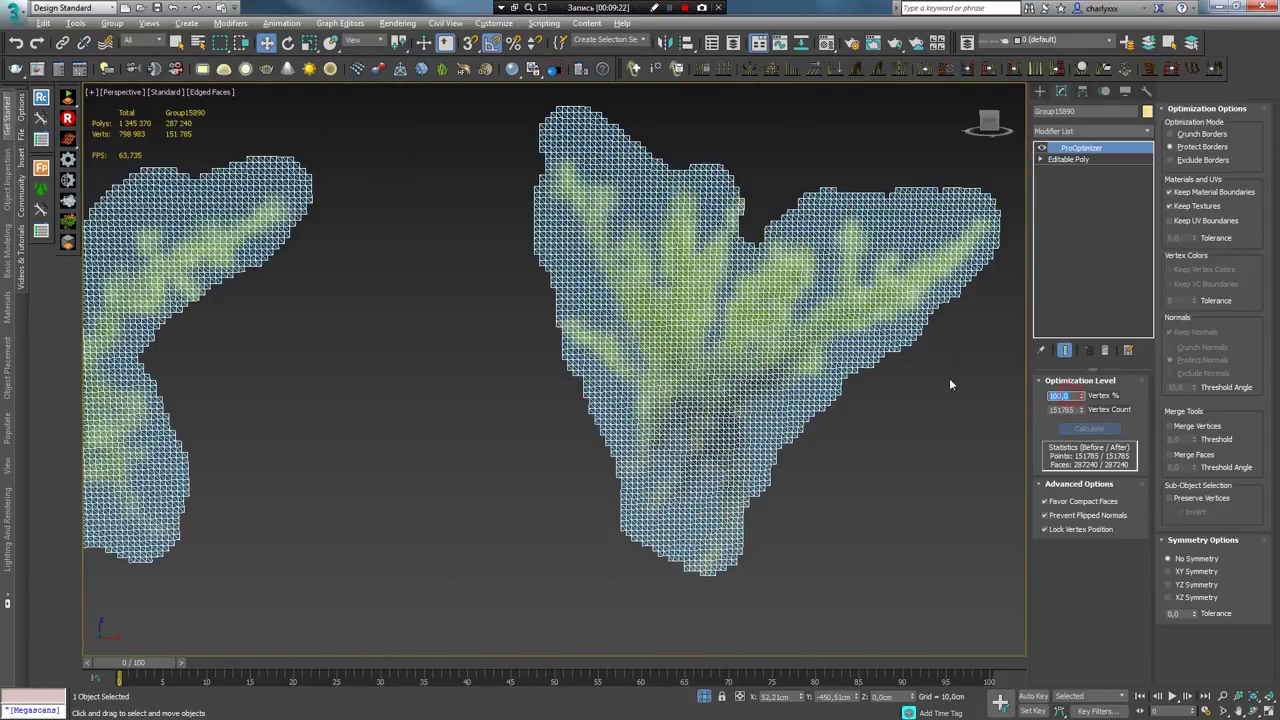
pyautogui.write('3')
pyautogui.press('Return')
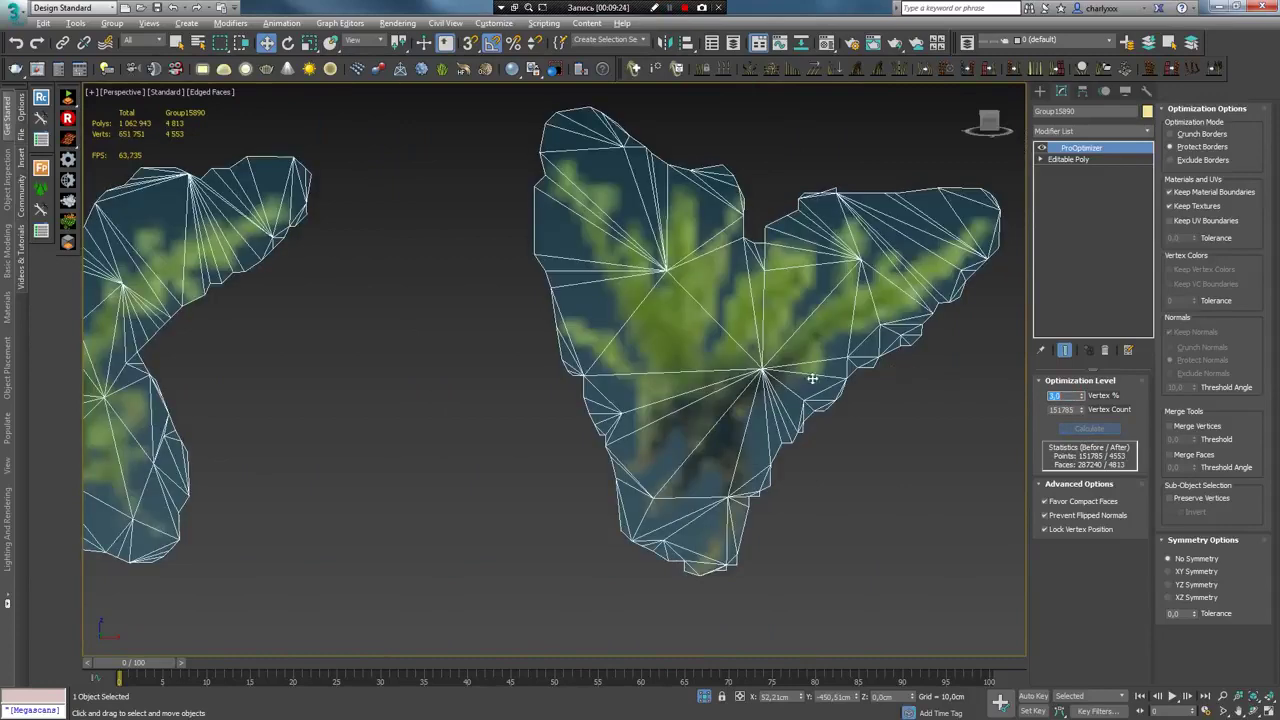
pyautogui.moveTo(1081, 397); pyautogui.dragTo(1083, 380)
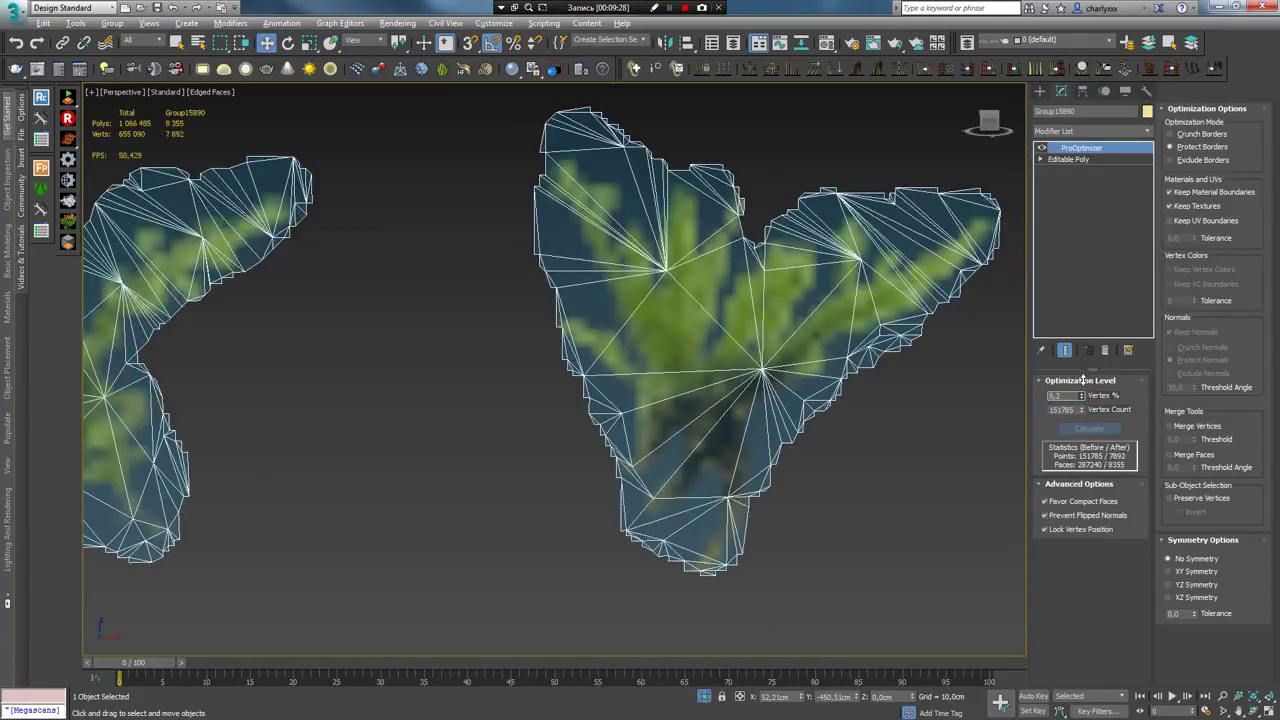
pyautogui.write('3')
pyautogui.press('Return')
# Collapse the optimized moss clumps to Editable Poly
pyautogui.moveTo(190, 317); pyautogui.dragTo(516, 348, button='middle')
pyautogui.scroll(-5, 516, 348)
pyautogui.moveTo(407, 268)
pyautogui.keyDown('alt'); pyautogui.mouseDown(button='middle')
pyautogui.moveTo(547, 368)
pyautogui.moveTo(624, 388)
pyautogui.moveTo(756, 176)
pyautogui.mouseUp(button='middle'); pyautogui.keyUp('alt')
pyautogui.rightClick(756, 176)
pyautogui.click(700, 336)
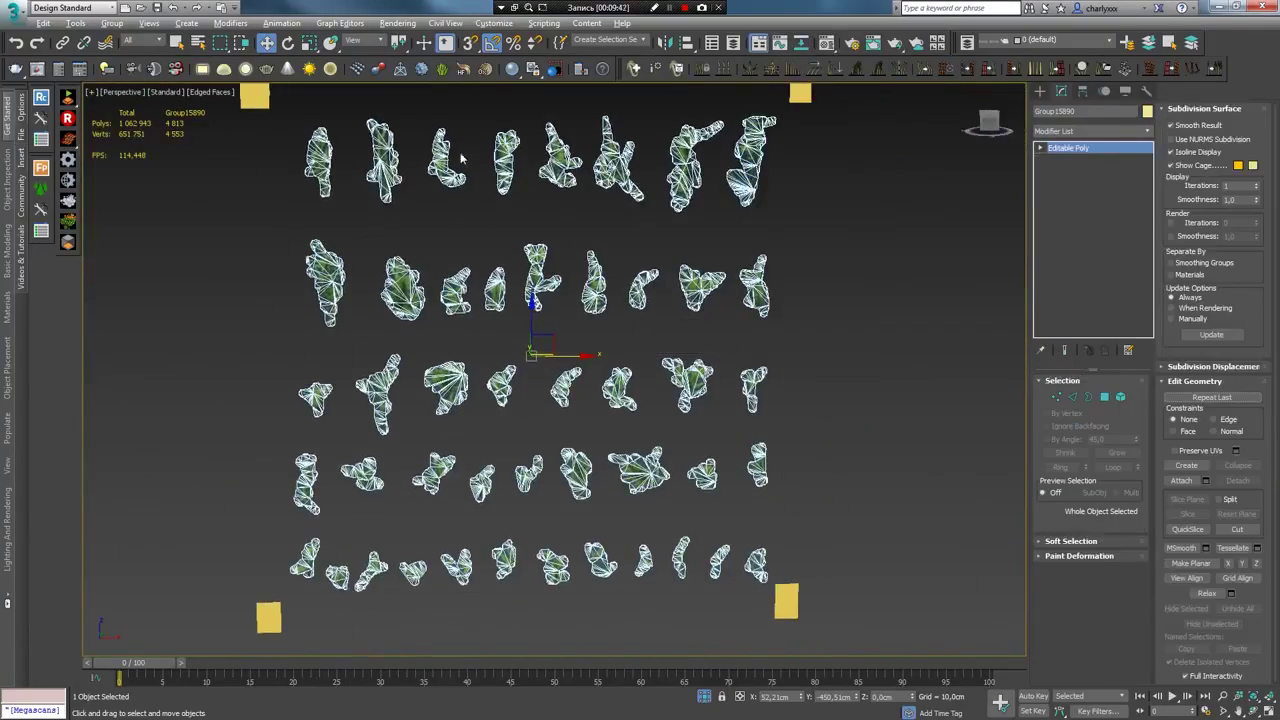
pyautogui.scroll(5, 620, 320)
pyautogui.click(1093, 131)
pyautogui.click(1062, 416)
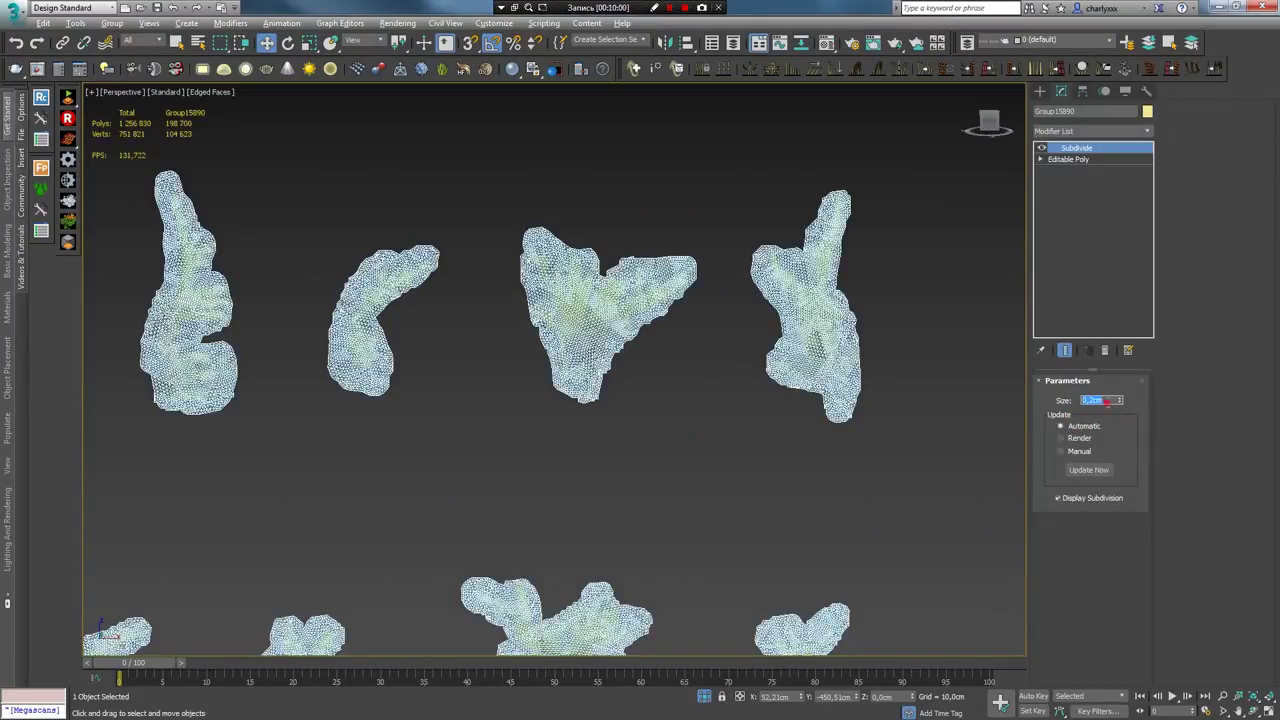
# Set the Subdivide size to 0,6cm and collapse the moss to Editable Poly
pyautogui.write('0,6')
pyautogui.press('Return')
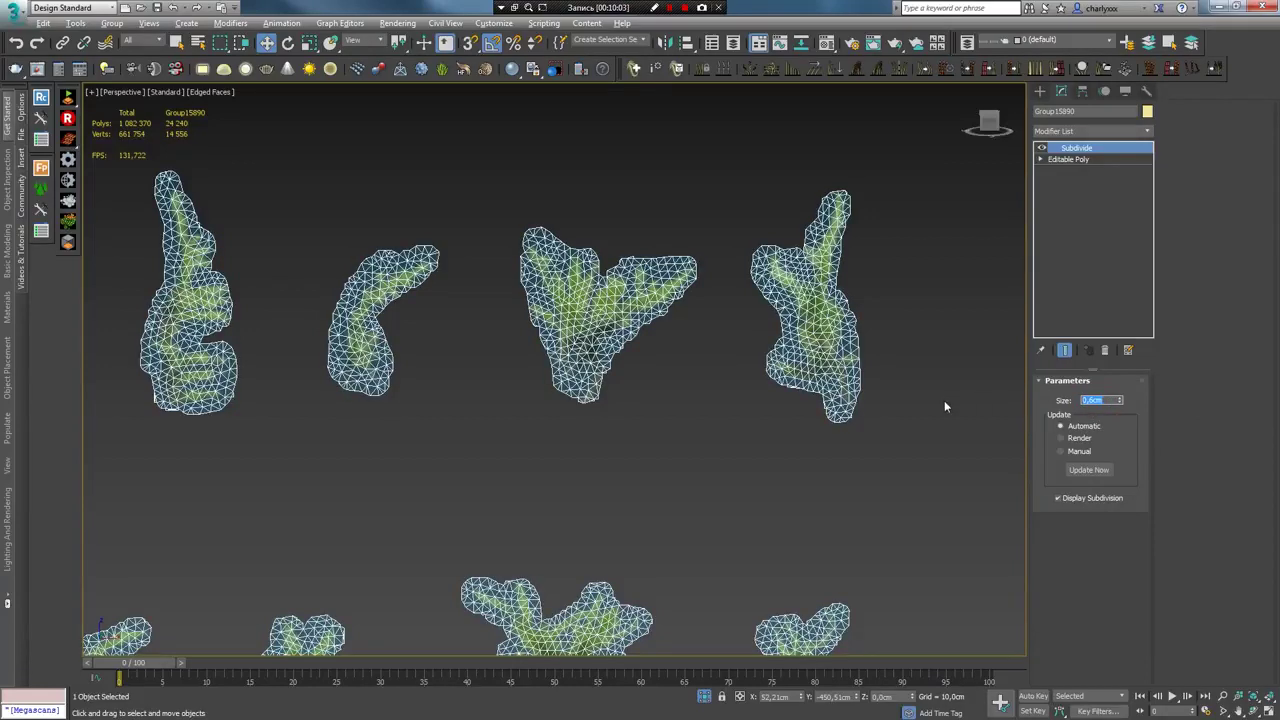
pyautogui.rightClick(834, 302)
pyautogui.moveTo(852, 456)
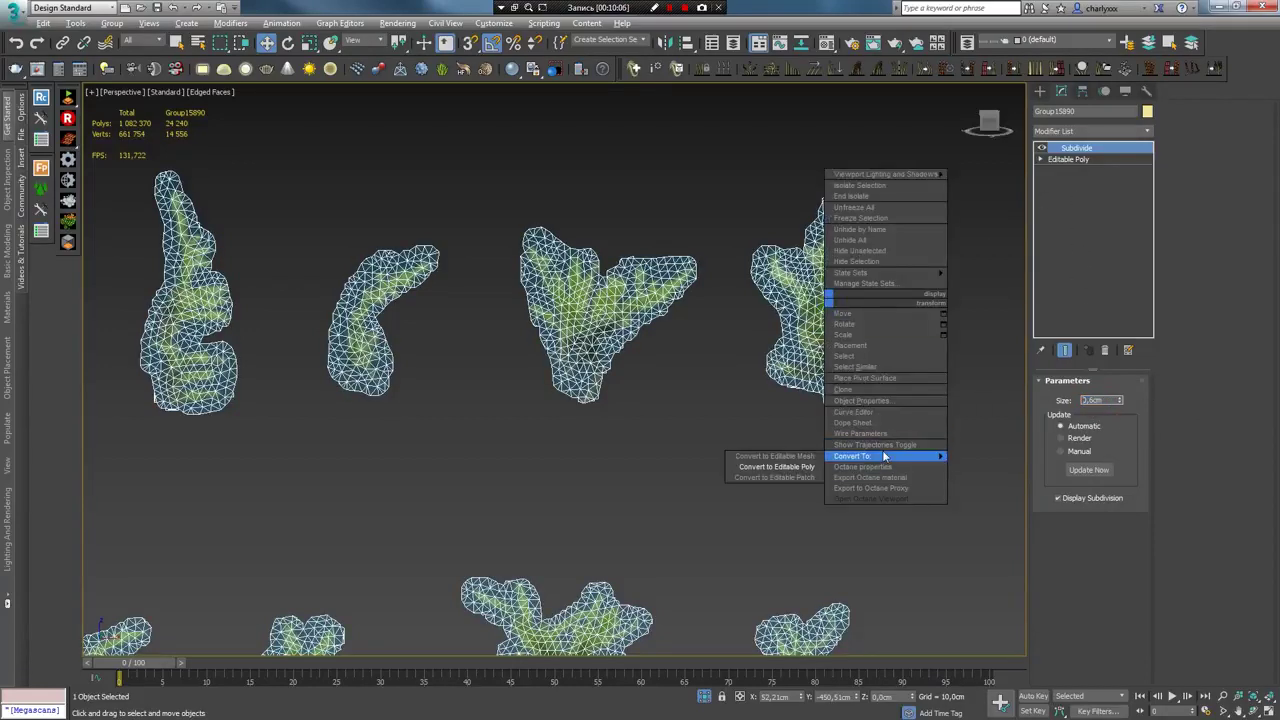
pyautogui.click(795, 467)
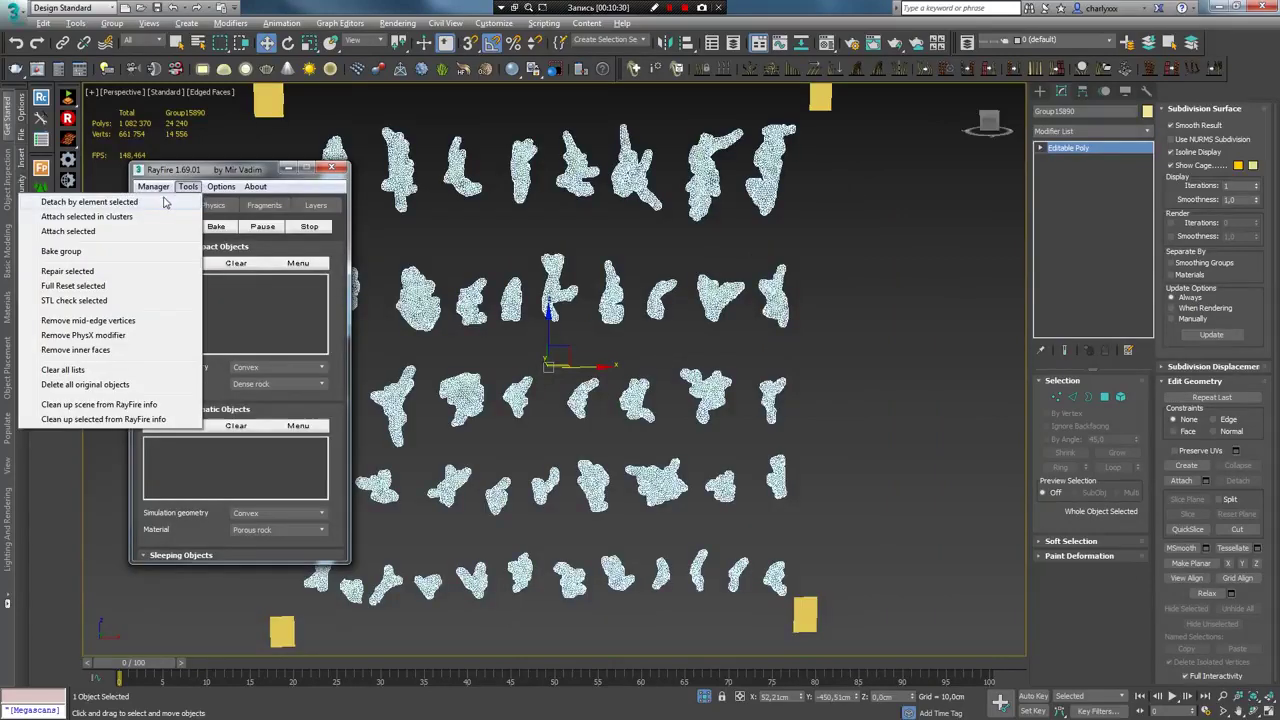
# Split the moss into separate element objects with RayFire
pyautogui.click(165, 203)
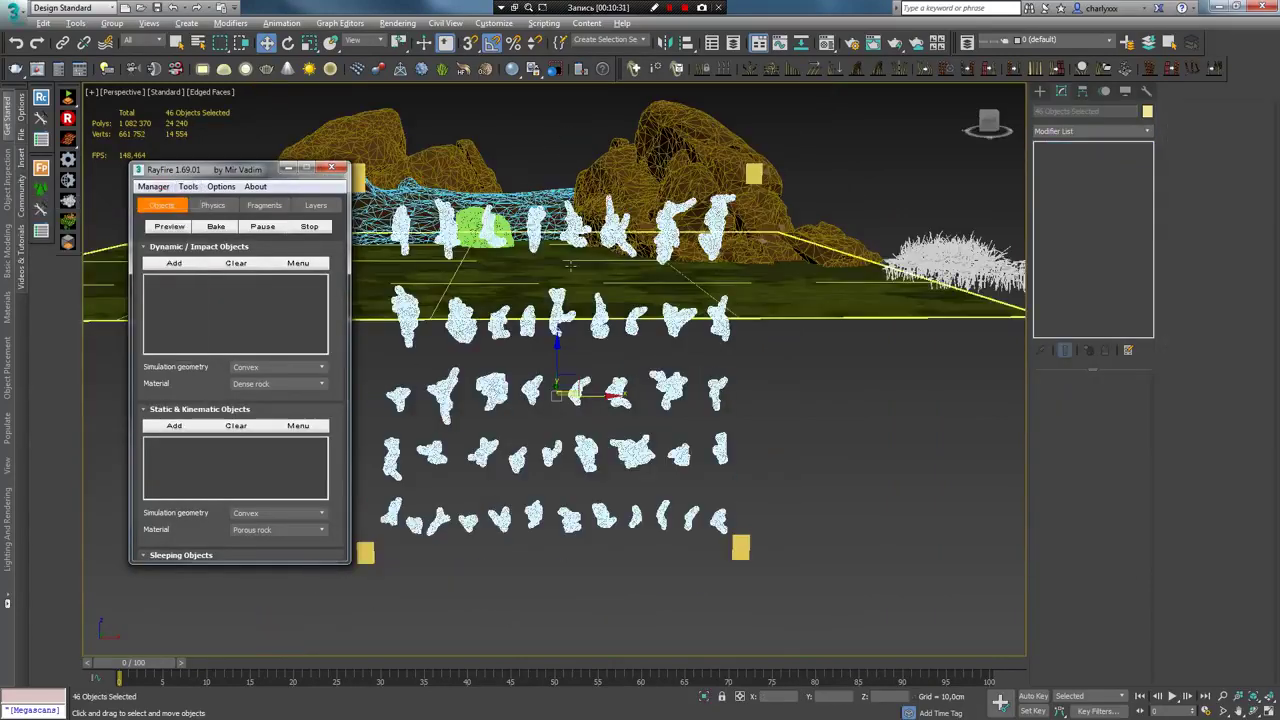
pyautogui.click(331, 167)
pyautogui.click(443, 393)
pyautogui.click(491, 390)
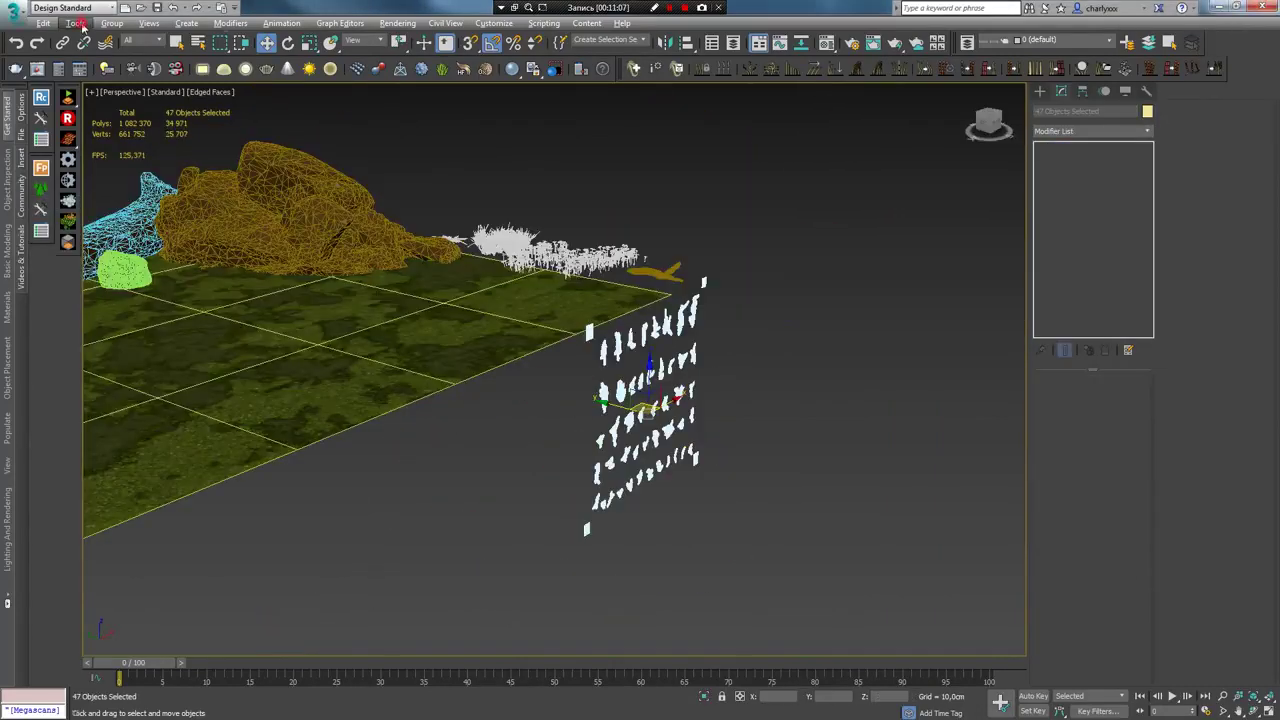
# Batch-rename the pieces with the base name moss, numbered
pyautogui.click(75, 22)
pyautogui.click(120, 303)
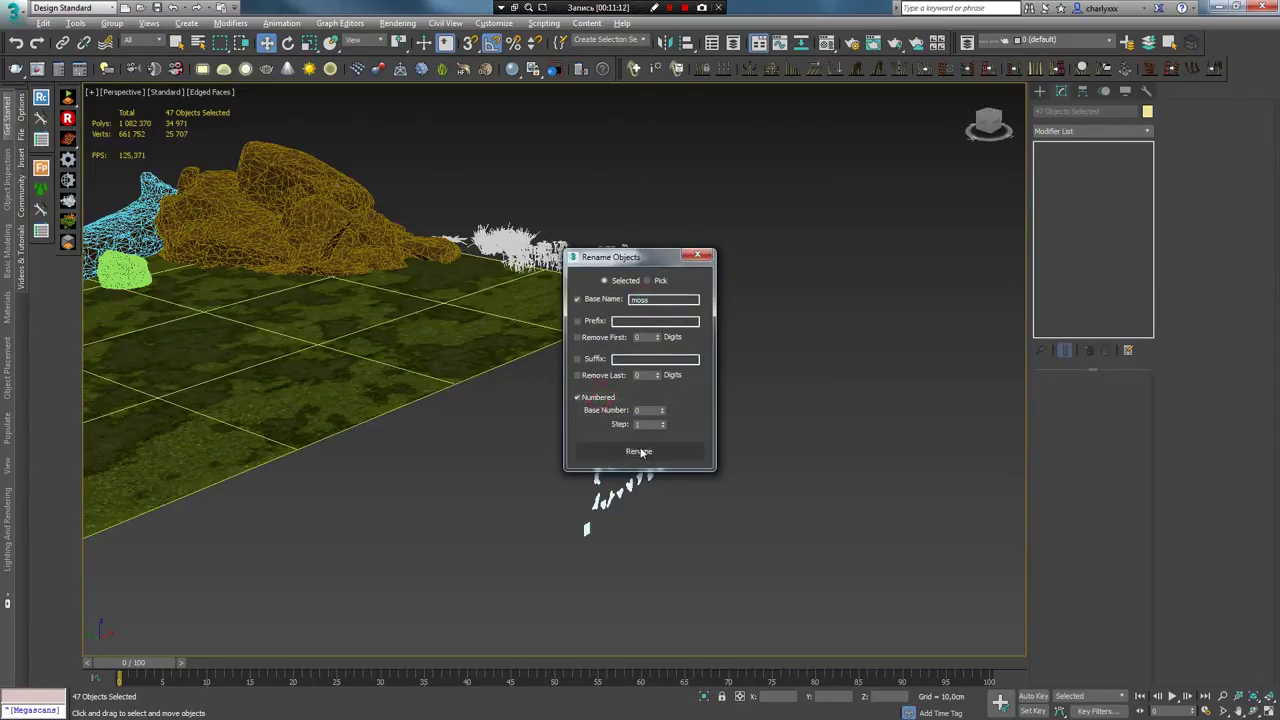
pyautogui.click(697, 254)
pyautogui.scroll(3, 766, 449)
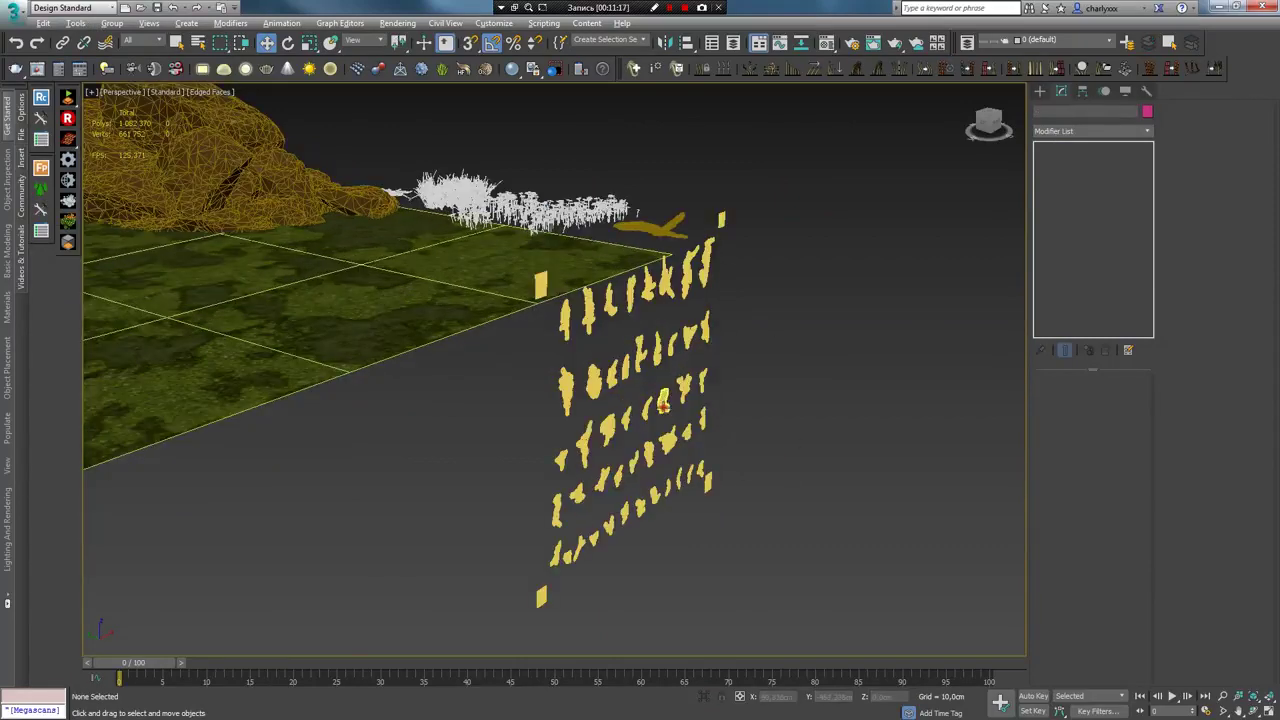
pyautogui.click(791, 431)
# Run the getlineV5.ms Get In Line script in the scene
pyautogui.hotkey('alt', 'Tab')
pyautogui.moveTo(895, 358); pyautogui.dragTo(343, 330)
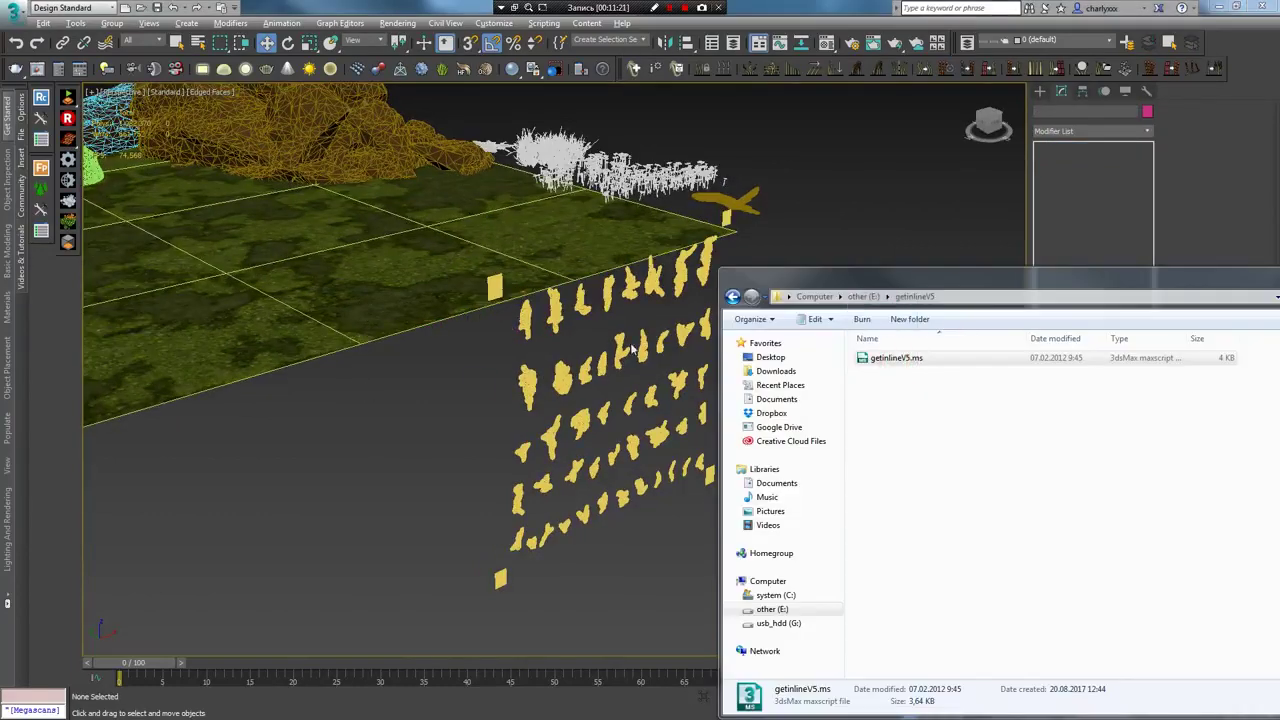
pyautogui.moveTo(1267, 326); pyautogui.dragTo(679, 349)
pyautogui.click(769, 297)
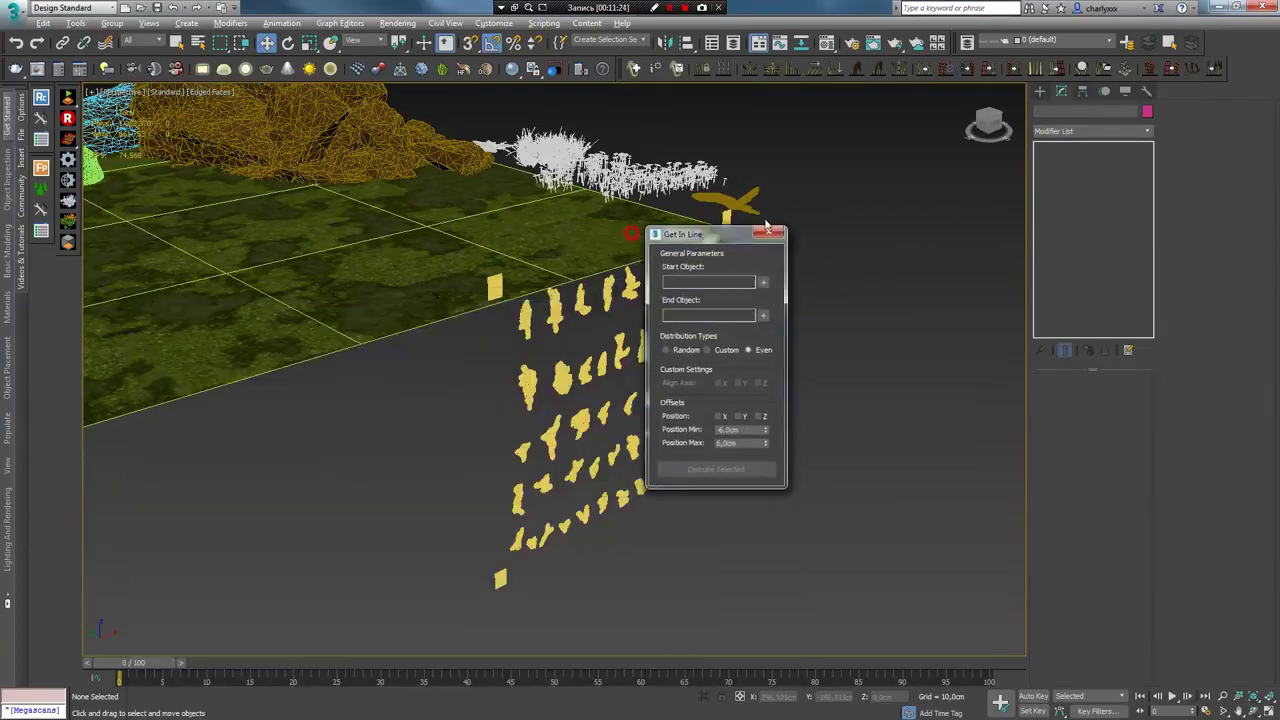
pyautogui.moveTo(640, 236); pyautogui.dragTo(865, 176)
# Isolate the moss pieces and view them from the front
pyautogui.keyDown('alt'); pyautogui.moveTo(600, 300); pyautogui.dragTo(508, 207, button='middle'); pyautogui.keyUp('alt')
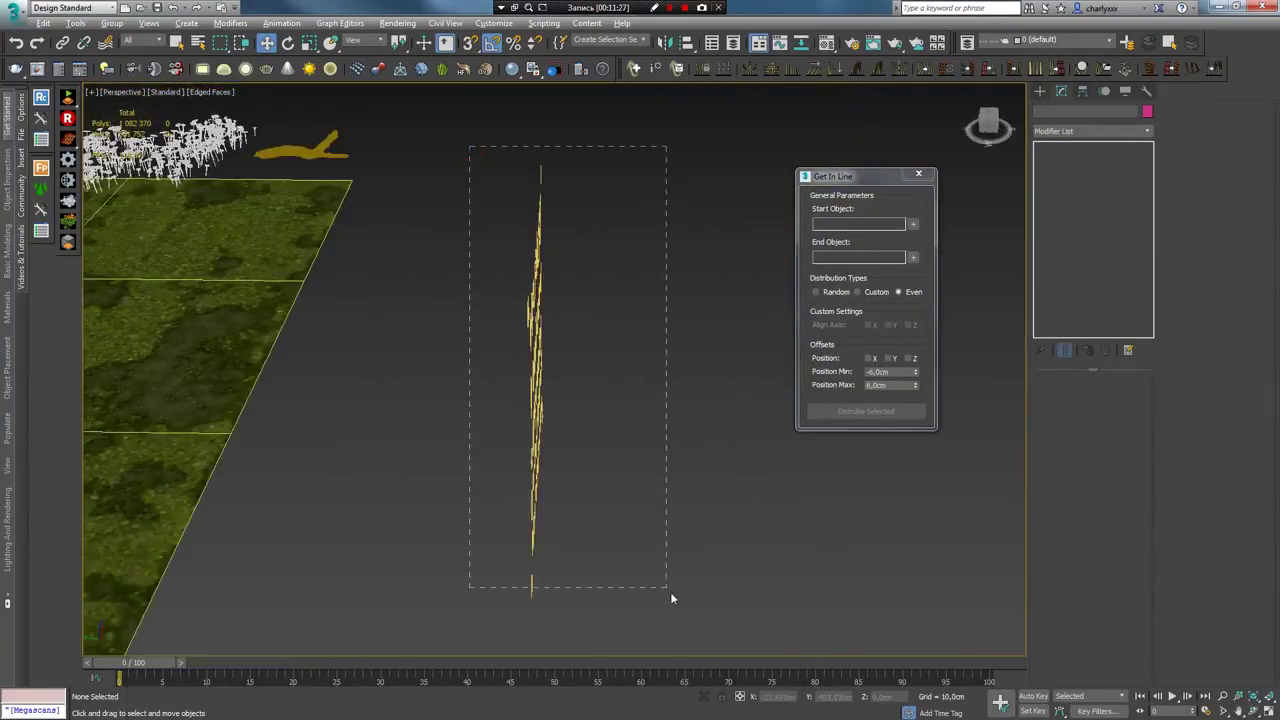
pyautogui.moveTo(667, 592); pyautogui.dragTo(702, 555)
pyautogui.hotkey('alt', 'q')
pyautogui.press('f')
pyautogui.scroll(-3, 614, 400)
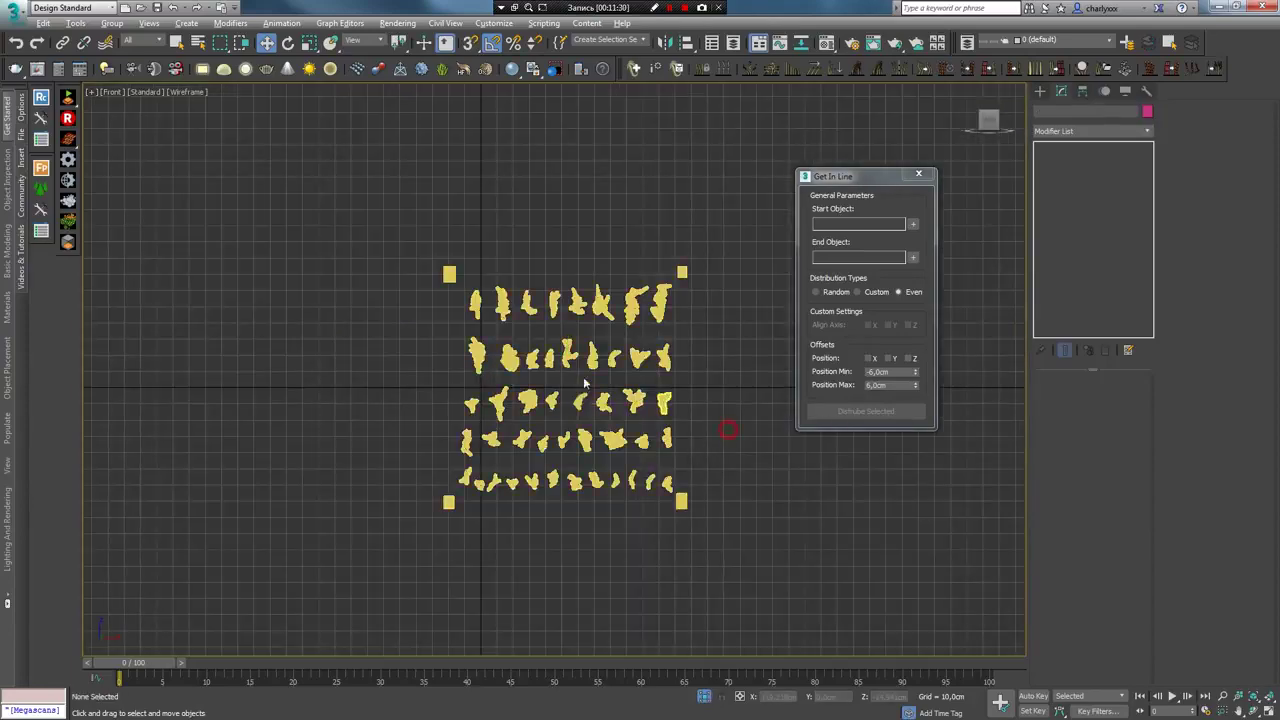
pyautogui.scroll(1, 440, 300)
pyautogui.click(480, 285)
pyautogui.click(494, 285)
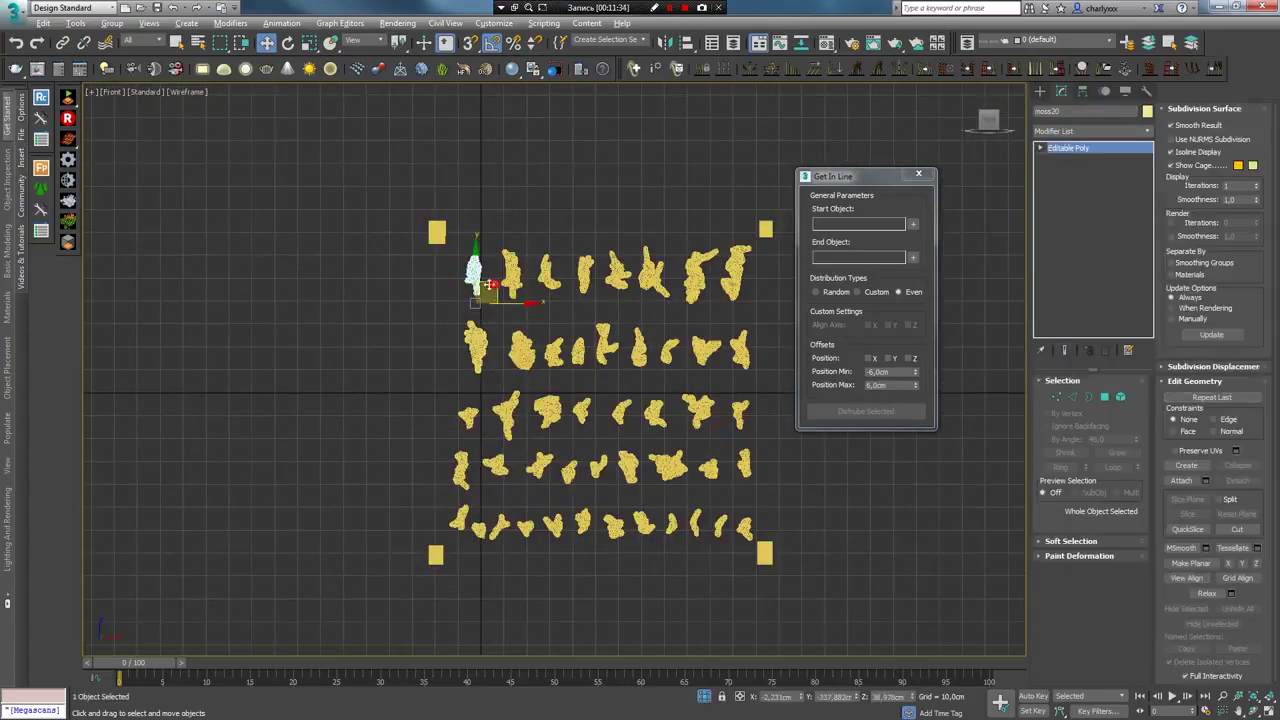
pyautogui.scroll(-3, 234, 378)
pyautogui.scroll(2, 407, 402)
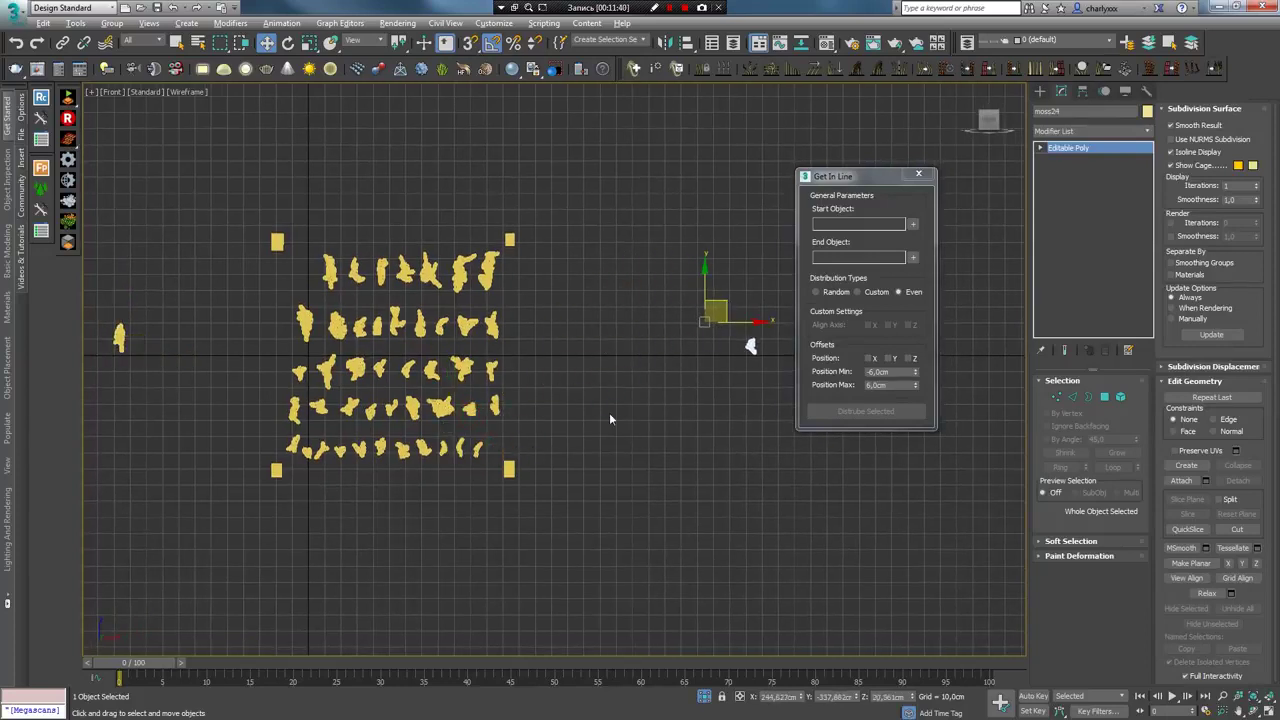
# Adjust the pivots of all moss pieces using Affect Pivot Only
pyautogui.hotkey('ctrl', 'a')
pyautogui.click(1082, 91)
pyautogui.click(1090, 181)
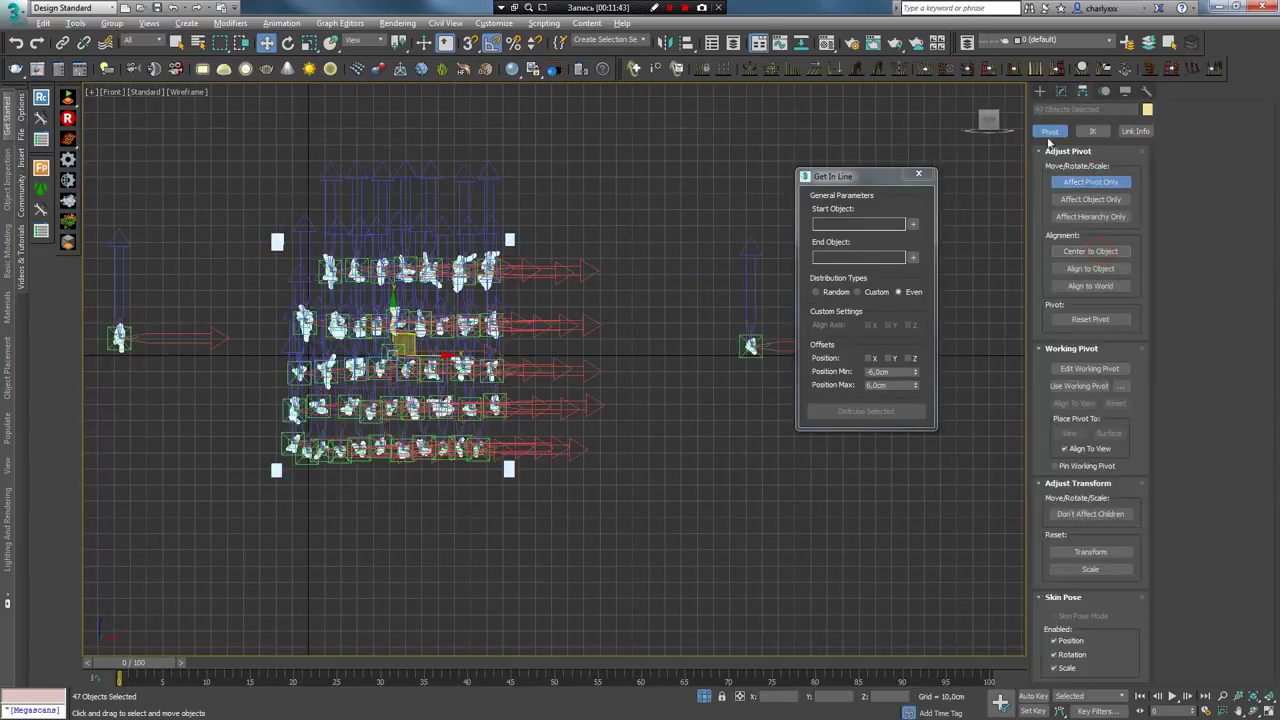
pyautogui.click(1040, 91)
pyautogui.click(140, 356)
# Set moss20 as the Start Object and moss24 as the End Object
pyautogui.click(913, 224)
pyautogui.click(913, 257)
pyautogui.click(751, 346)
pyautogui.press('Delete')
# Select the moss pieces and click Distribute Selected to space them evenly in a row
pyautogui.moveTo(509, 437); pyautogui.dragTo(512, 462)
pyautogui.click(866, 411)
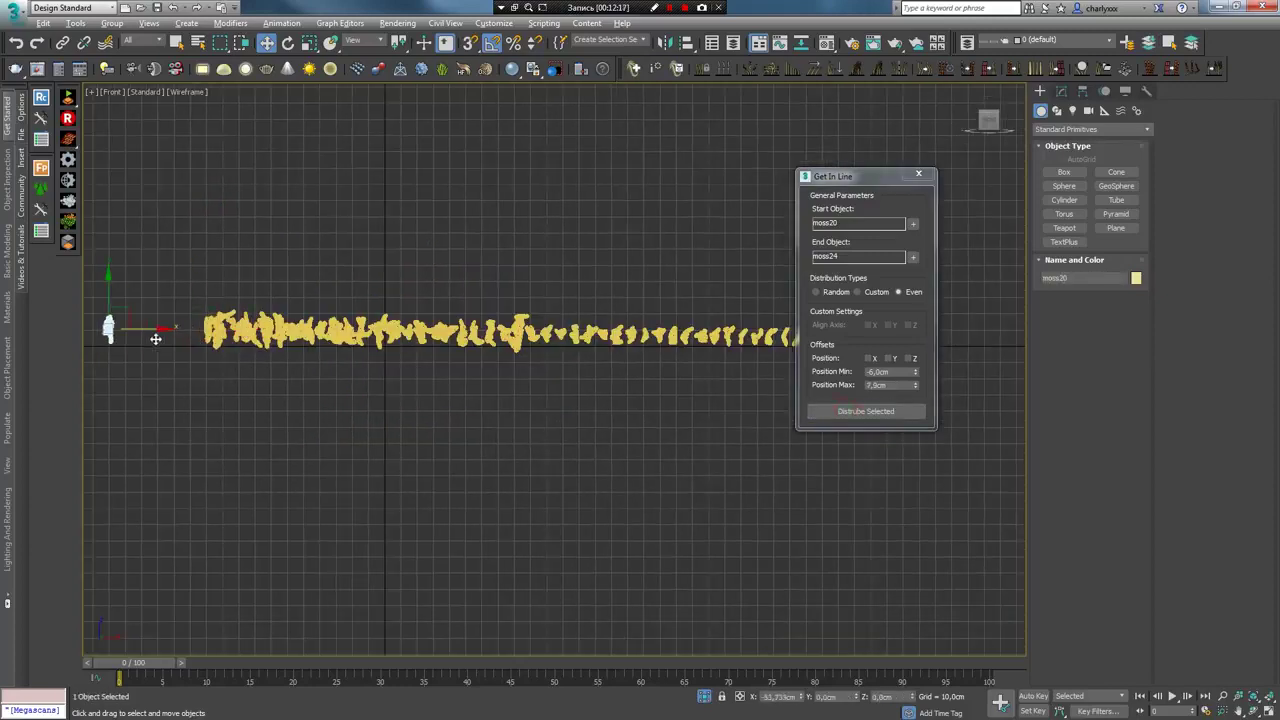
pyautogui.click(466, 378)
pyautogui.scroll(-3, 466, 378)
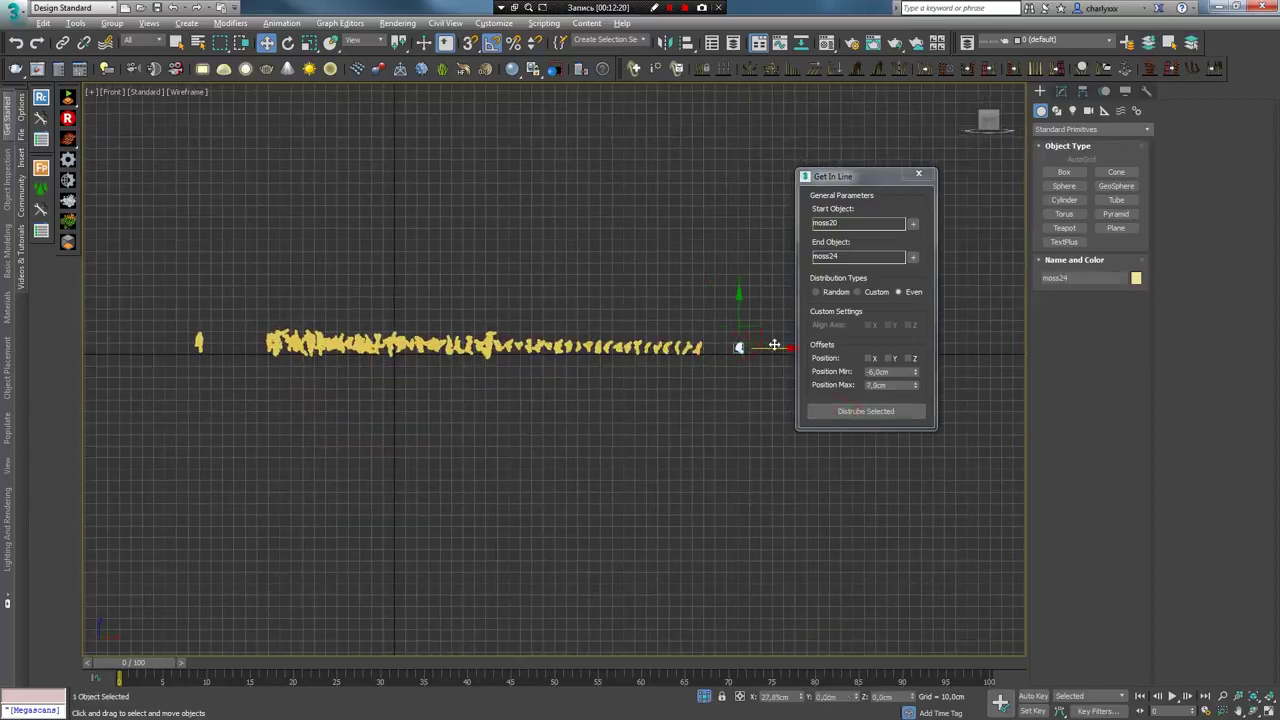
pyautogui.moveTo(708, 390); pyautogui.dragTo(708, 390)
pyautogui.click(832, 411)
pyautogui.click(571, 440)
pyautogui.scroll(3, 390, 383)
pyautogui.scroll(3, 316, 432)
pyautogui.scroll(-5, 316, 432)
pyautogui.scroll(3, 231, 326)
pyautogui.scroll(-4, 234, 327)
# Switch to shaded textures, select moss20 and turn on Affect Pivot Only in Hierarchy
pyautogui.click(918, 175)
pyautogui.scroll(5, 411, 384)
pyautogui.press('F3')
pyautogui.click(270, 300)
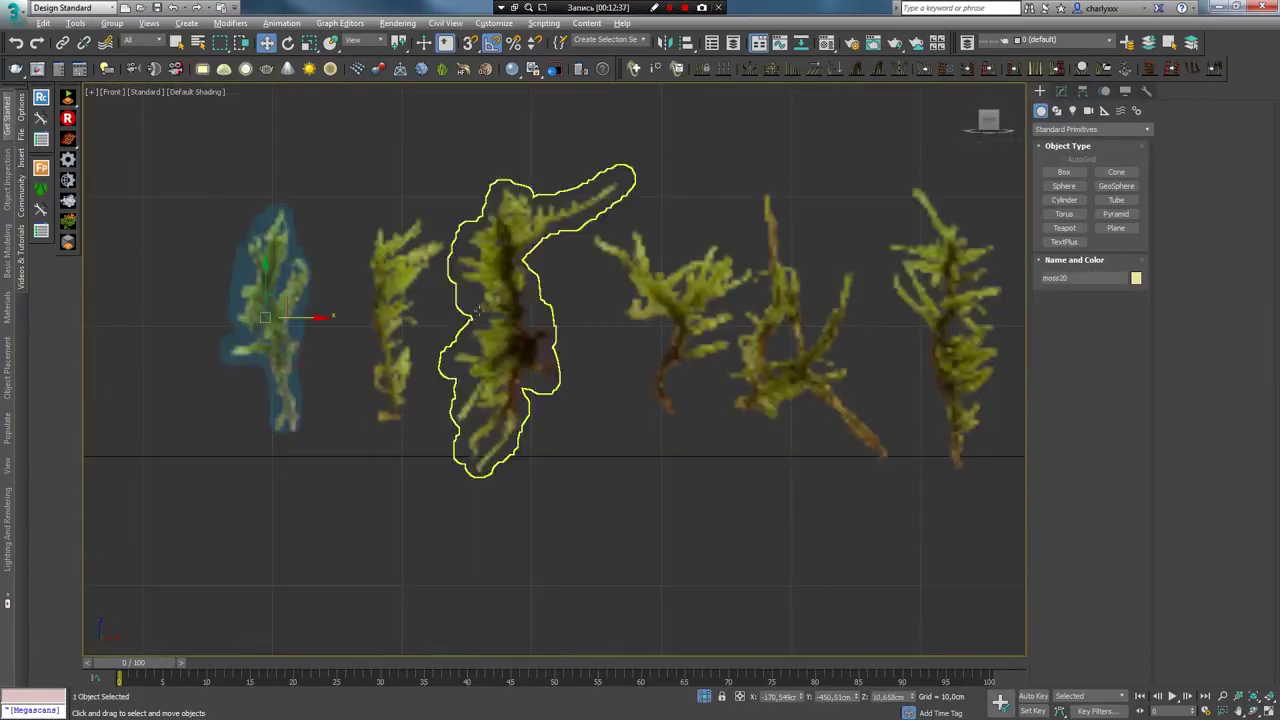
pyautogui.click(1061, 91)
pyautogui.click(1090, 181)
# Lower each moss piece's pivot to its stem base at Z=0, working along the row to moss24
pyautogui.click(394, 316)
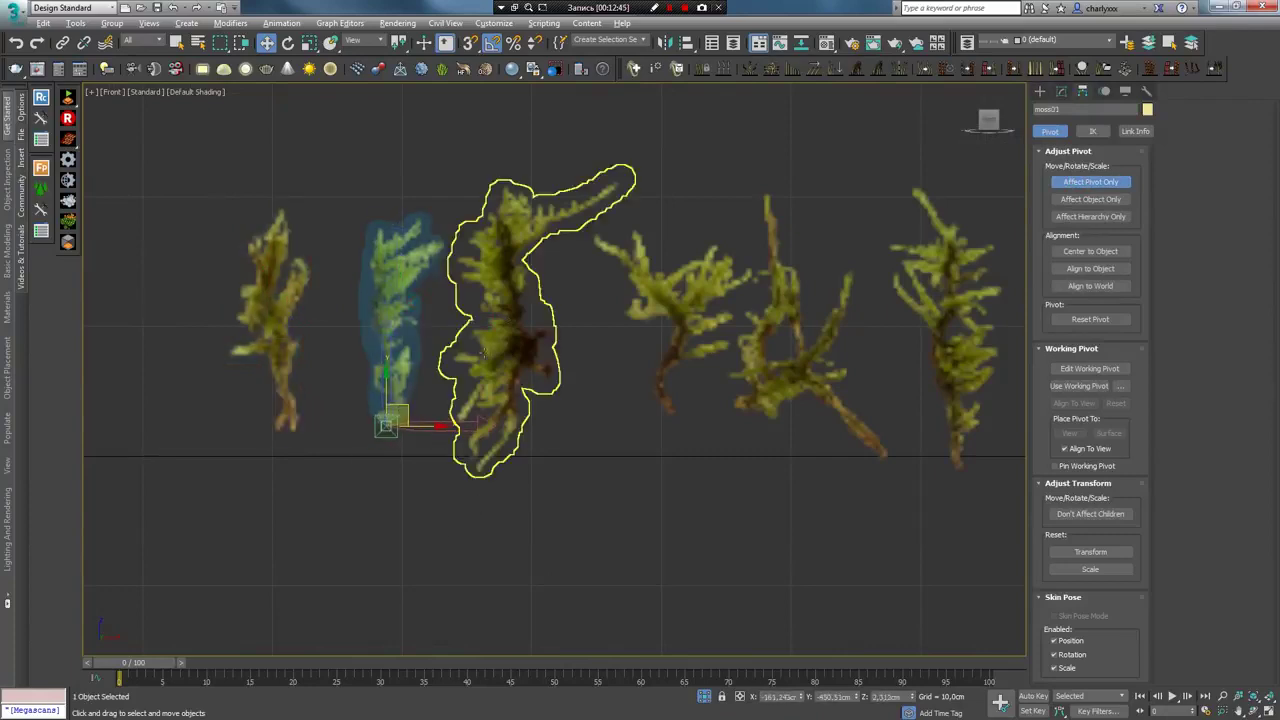
pyautogui.click(500, 320)
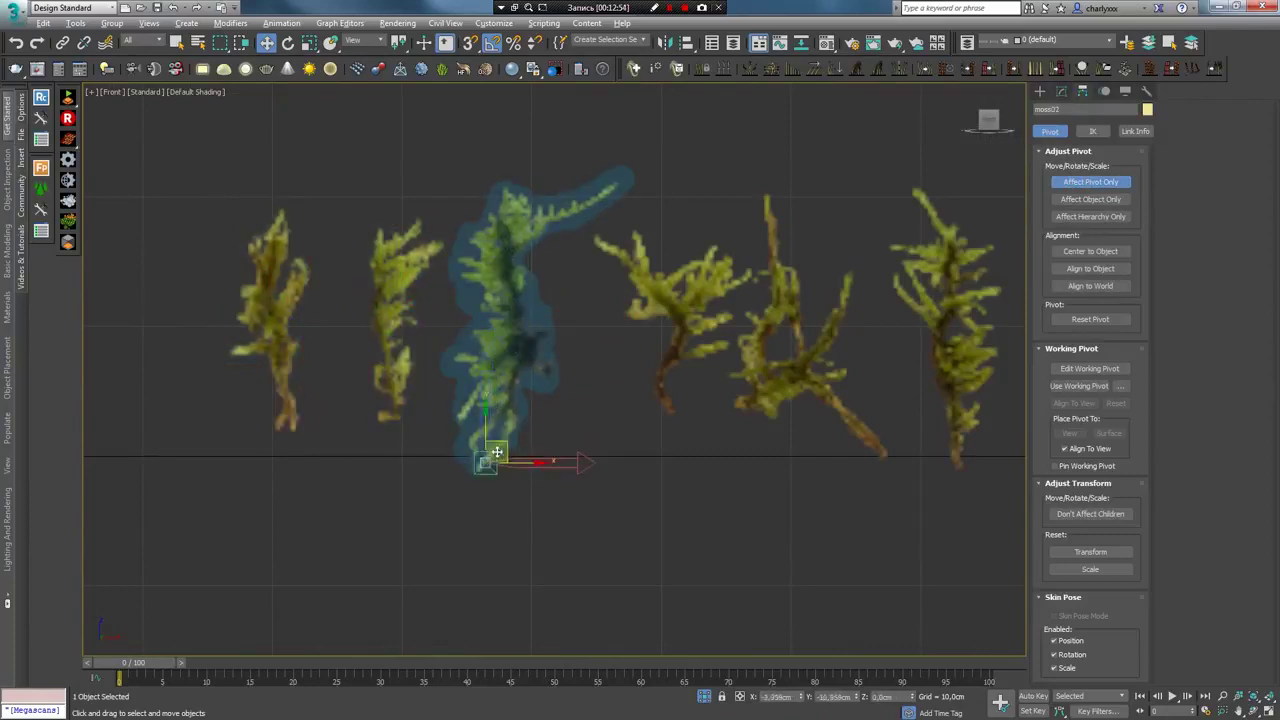
pyautogui.moveTo(625, 400); pyautogui.dragTo(500, 400, button='middle')
pyautogui.click(543, 290)
pyautogui.click(686, 290)
pyautogui.moveTo(870, 295); pyautogui.dragTo(679, 295, button='middle')
pyautogui.click(679, 295)
pyautogui.moveTo(763, 300); pyautogui.dragTo(543, 300, button='middle')
pyautogui.click(543, 300)
pyautogui.click(700, 300)
pyautogui.moveTo(700, 300); pyautogui.dragTo(530, 300, button='middle')
pyautogui.click(686, 300)
pyautogui.moveTo(735, 371); pyautogui.dragTo(690, 330, button='middle')
pyautogui.click(780, 300)
pyautogui.moveTo(854, 314); pyautogui.dragTo(530, 240, button='middle')
pyautogui.click(814, 280)
pyautogui.click(814, 250)
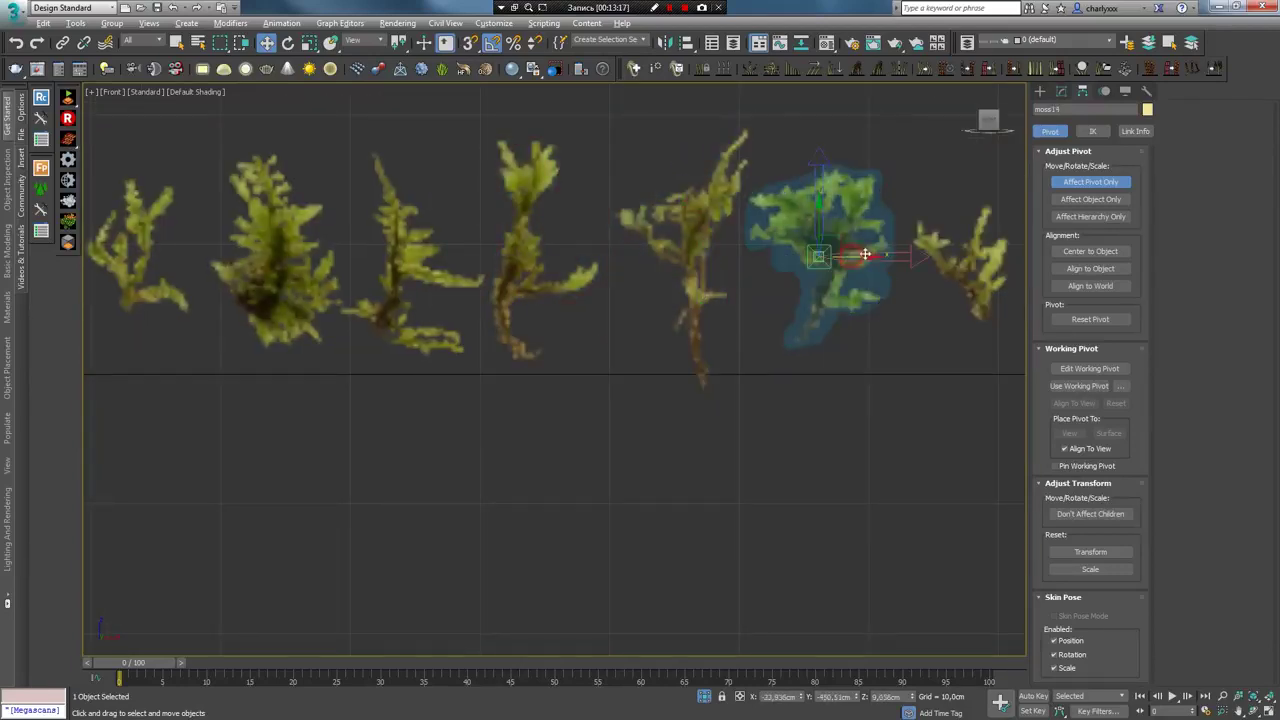
pyautogui.moveTo(814, 250); pyautogui.dragTo(757, 250, button='middle')
pyautogui.click(886, 250)
pyautogui.moveTo(886, 276); pyautogui.dragTo(526, 276, button='middle')
pyautogui.click(641, 276)
pyautogui.click(780, 290)
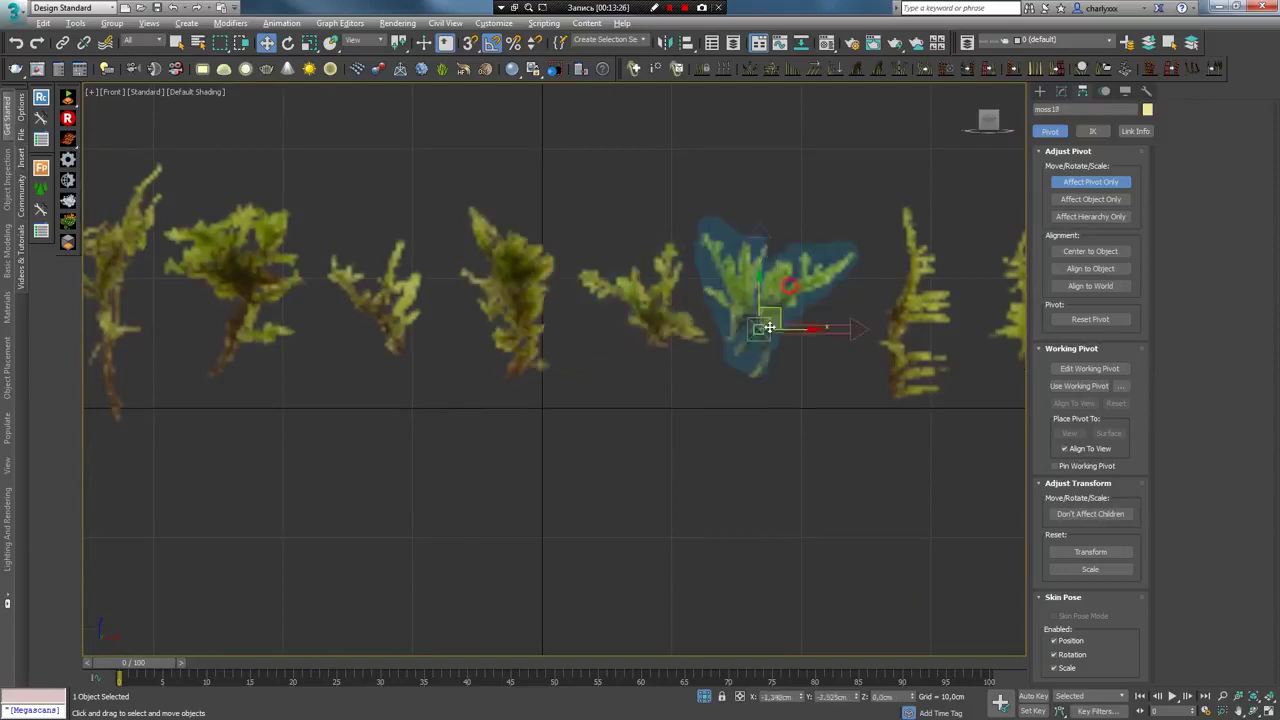
pyautogui.moveTo(780, 290); pyautogui.dragTo(530, 290, button='middle')
pyautogui.click(680, 285)
pyautogui.click(790, 330)
pyautogui.moveTo(843, 345); pyautogui.dragTo(560, 345, button='middle')
pyautogui.click(655, 355)
pyautogui.click(785, 290)
pyautogui.click(910, 270)
pyautogui.moveTo(910, 270); pyautogui.dragTo(590, 270, button='middle')
pyautogui.scroll(-2, 600, 300)
pyautogui.click(529, 260)
pyautogui.scroll(-2, 540, 297)
pyautogui.click(540, 297)
pyautogui.scroll(3, 540, 297)
pyautogui.click(657, 300)
pyautogui.click(775, 290)
pyautogui.moveTo(854, 300)
pyautogui.mouseDown(button='middle')
pyautogui.moveTo(683, 238)
pyautogui.moveTo(525, 265)
pyautogui.mouseUp(button='middle')
pyautogui.click(700, 245)
pyautogui.click(645, 268)
pyautogui.click(770, 270)
pyautogui.click(917, 299)
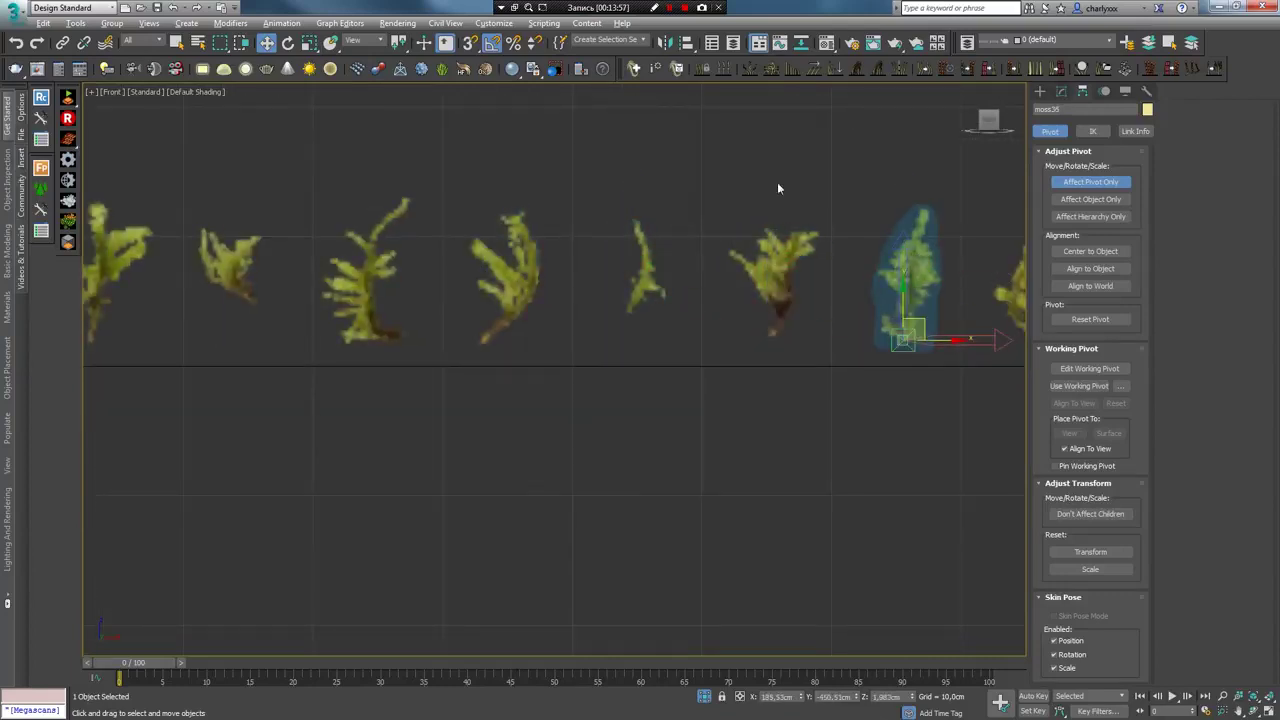
pyautogui.moveTo(848, 323); pyautogui.dragTo(514, 300, button='middle')
pyautogui.click(700, 257)
pyautogui.click(843, 257)
pyautogui.moveTo(877, 263)
pyautogui.mouseDown(button='middle')
pyautogui.moveTo(720, 263)
pyautogui.moveTo(760, 265)
pyautogui.mouseUp(button='middle')
pyautogui.click(829, 272)
pyautogui.moveTo(884, 289); pyautogui.dragTo(814, 289, button='middle')
pyautogui.click(921, 297)
pyautogui.moveTo(921, 297); pyautogui.dragTo(771, 297, button='middle')
pyautogui.click(919, 278)
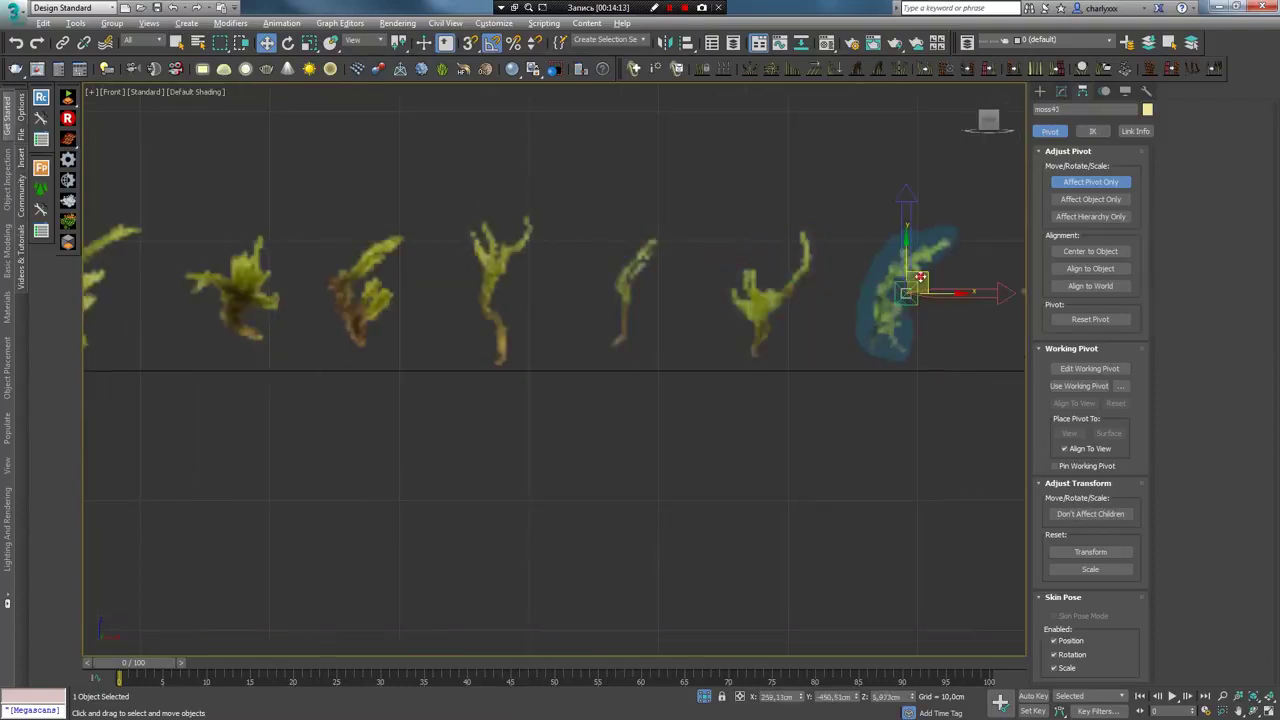
pyautogui.moveTo(919, 278); pyautogui.dragTo(737, 286, button='middle')
pyautogui.click(862, 316)
pyautogui.moveTo(866, 320); pyautogui.dragTo(790, 260, button='middle')
pyautogui.click(945, 290)
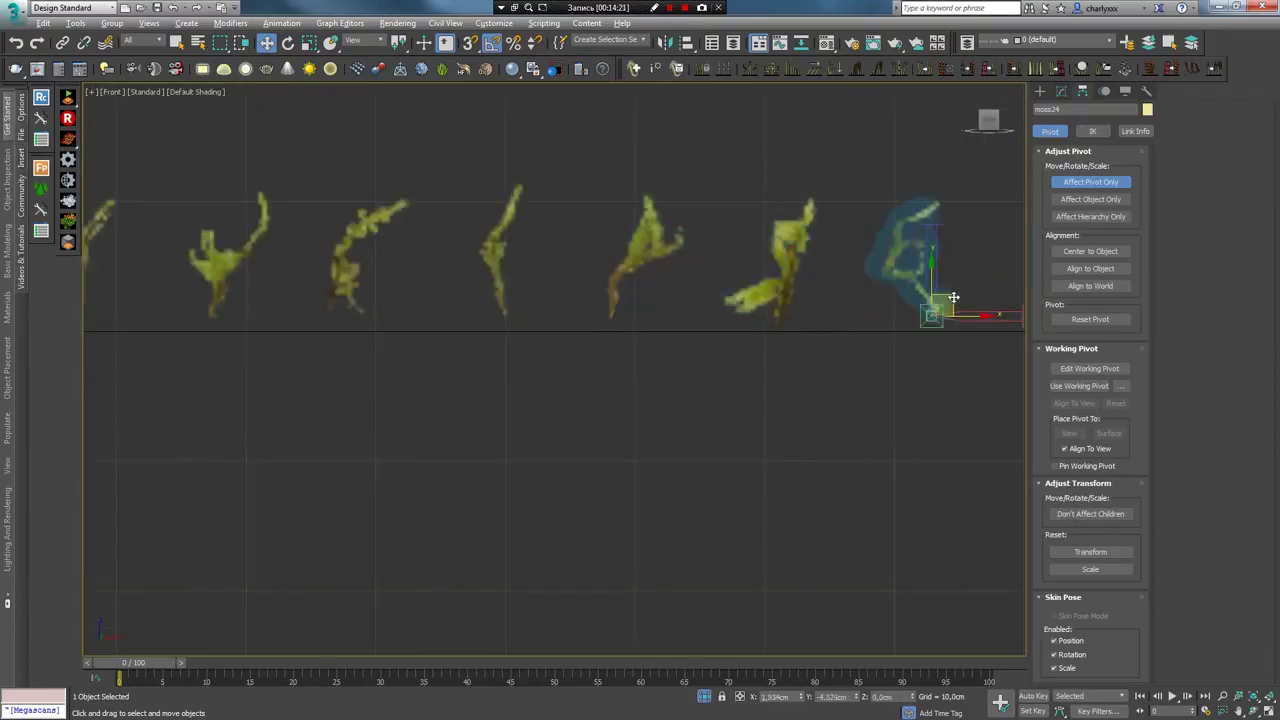
pyautogui.scroll(-5, 875, 338)
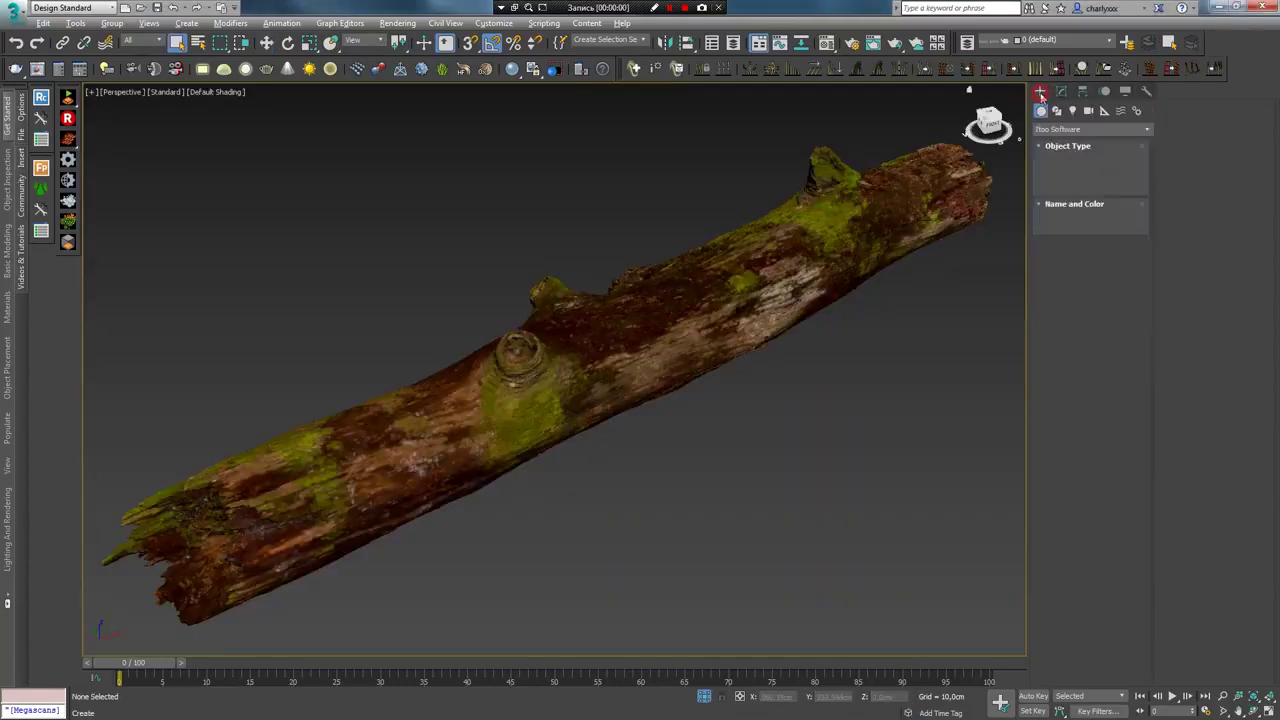
# Create the tree_moss Forest Pro object and add every moss object down to moss01 as its geometry
pyautogui.click(1041, 93)
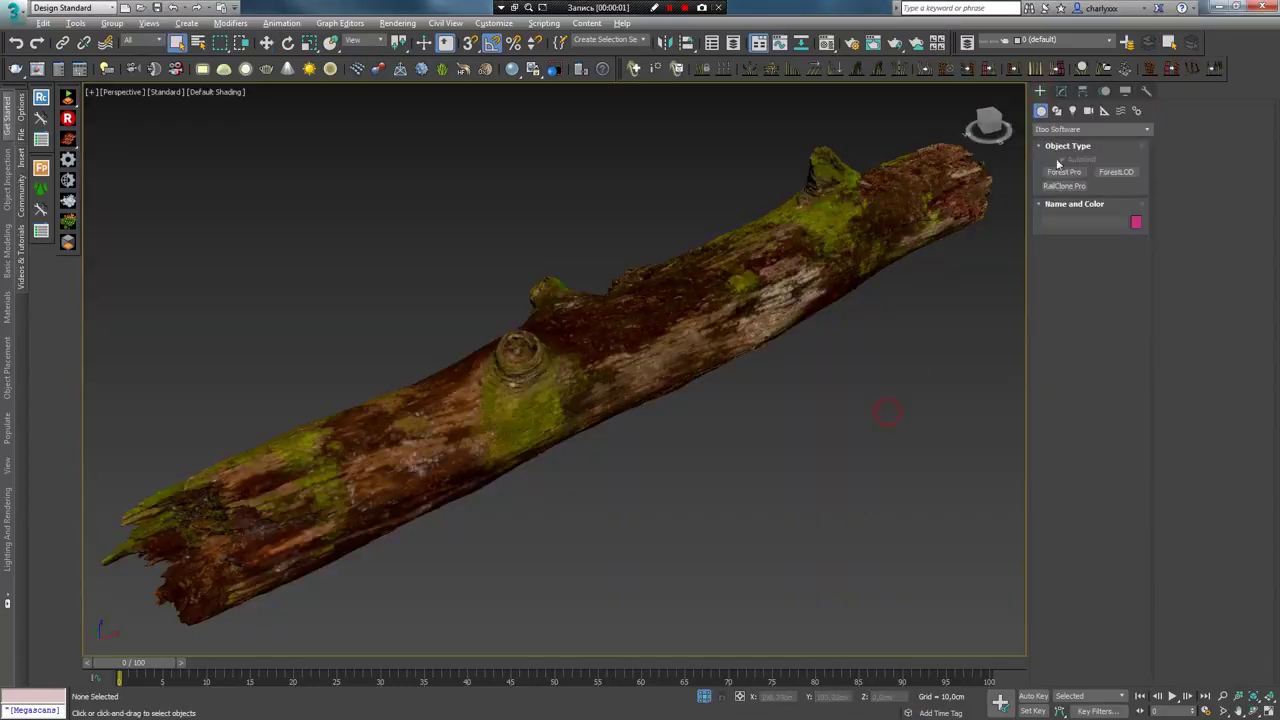
pyautogui.click(1056, 176)
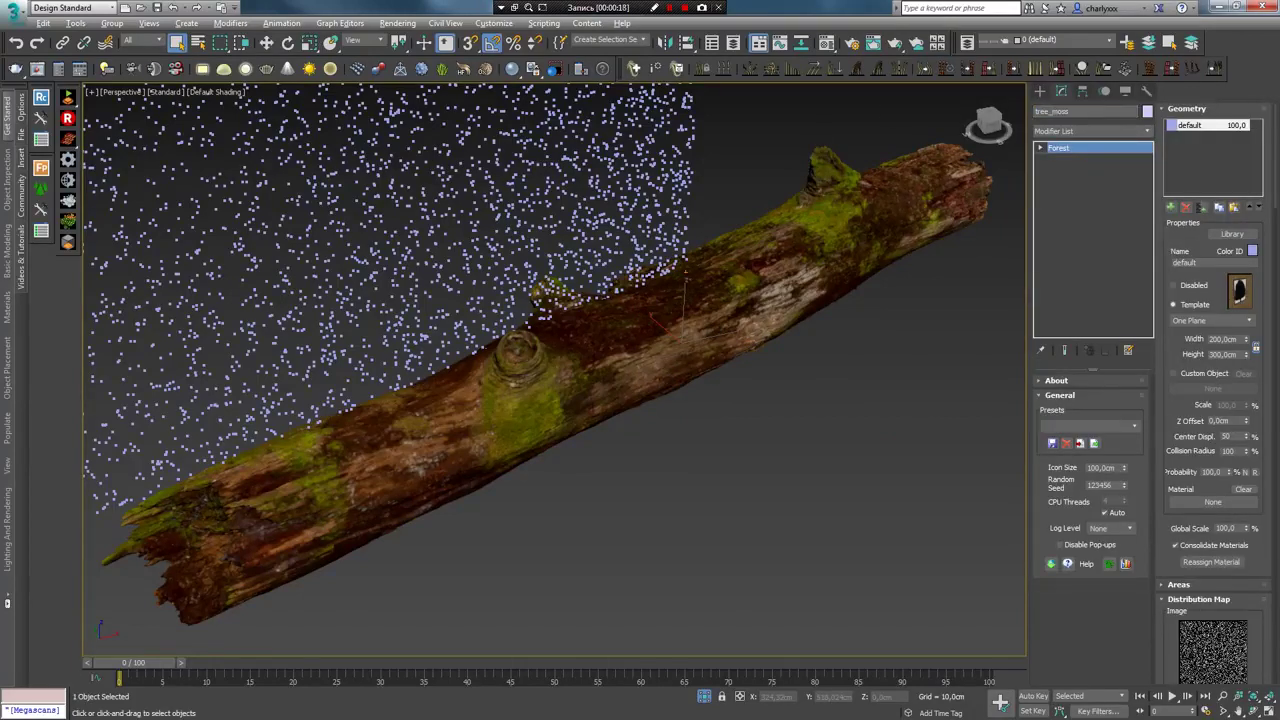
pyautogui.click(1207, 209)
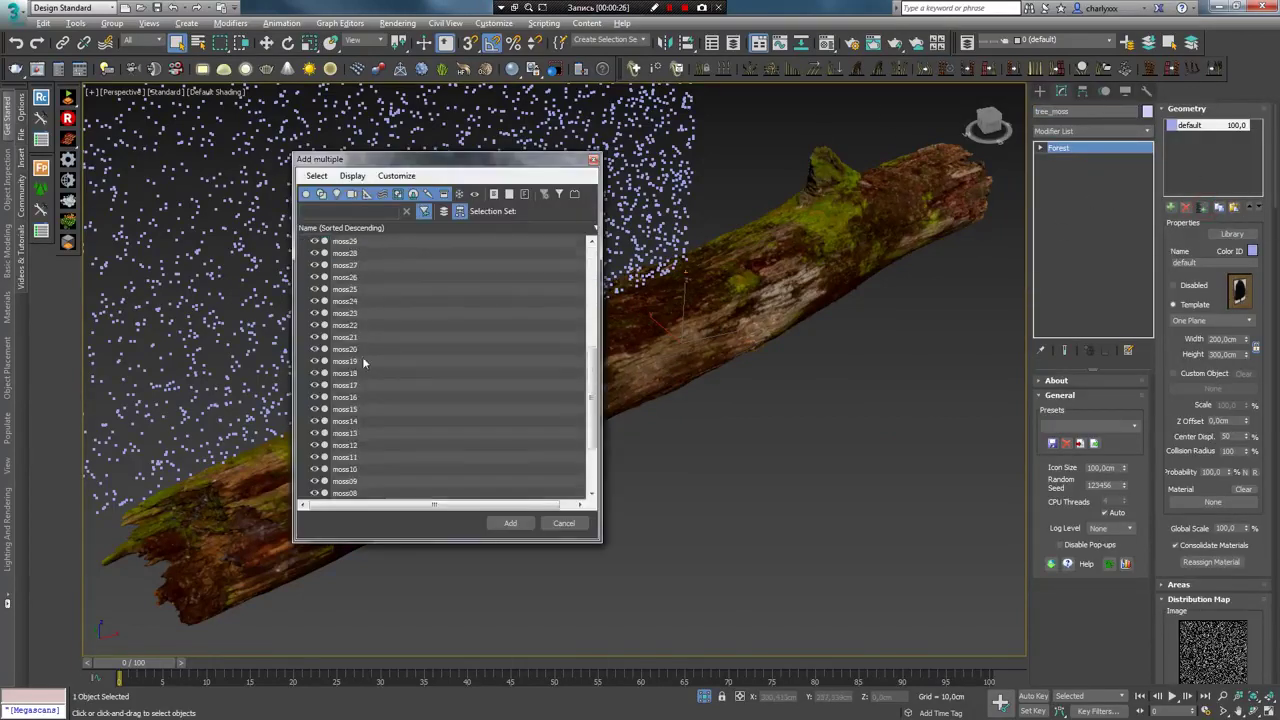
pyautogui.keyDown('shift'); pyautogui.click(352, 481); pyautogui.keyUp('shift')
pyautogui.click(510, 523)
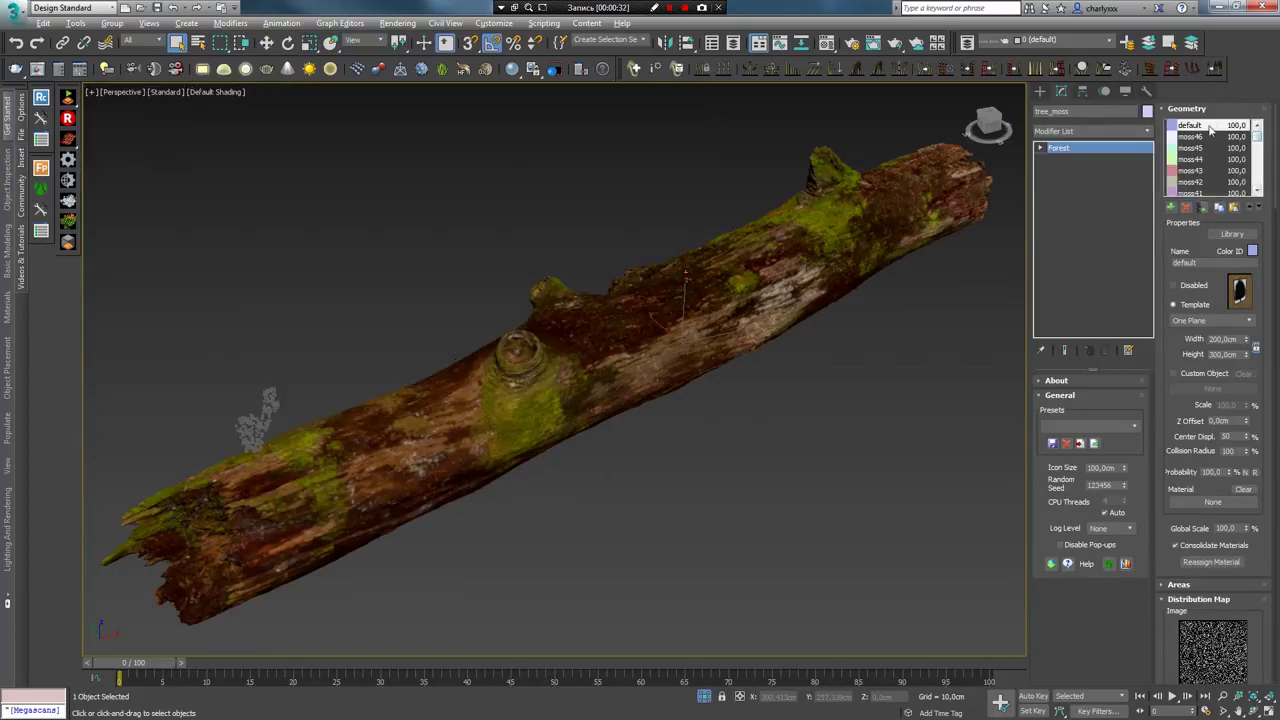
# Scroll through the tree_moss parameter rollouts to review the scatter settings
pyautogui.scroll(-3, 1222, 461)
pyautogui.scroll(-3, 1222, 461)
pyautogui.scroll(-3, 1220, 470)
pyautogui.scroll(-3, 1208, 495)
pyautogui.scroll(-3, 1204, 440)
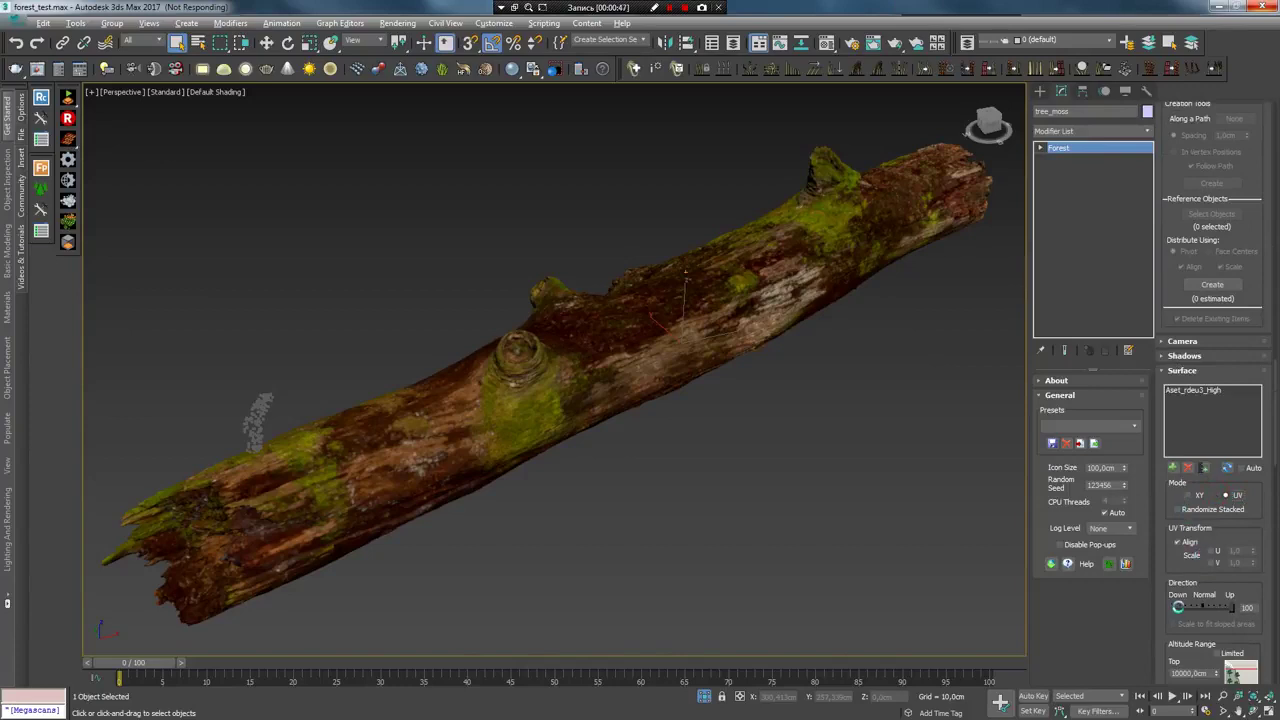
pyautogui.scroll(-3, 1216, 560)
pyautogui.scroll(-3, 1216, 565)
pyautogui.scroll(-3, 1216, 569)
pyautogui.scroll(-3, 1216, 568)
pyautogui.scroll(-2, 1225, 563)
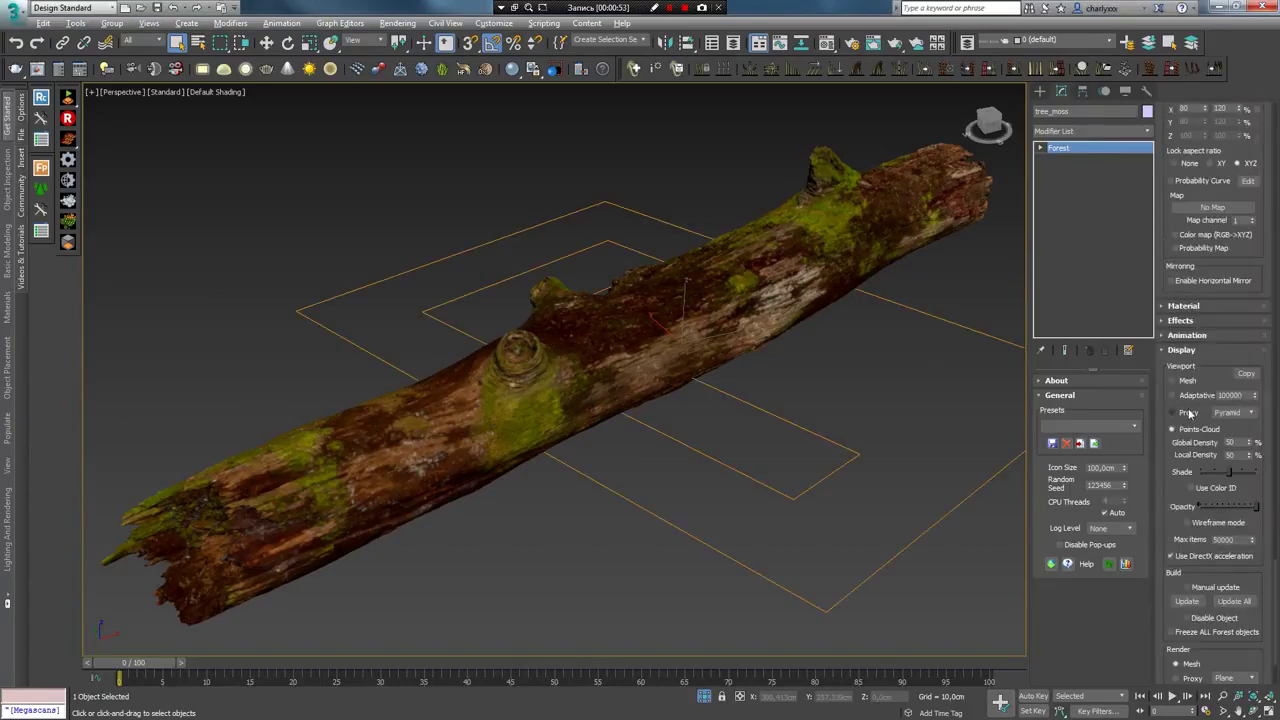
pyautogui.scroll(3, 1180, 535)
pyautogui.scroll(3, 1195, 500)
pyautogui.scroll(3, 1210, 465)
pyautogui.scroll(3, 1230, 428)
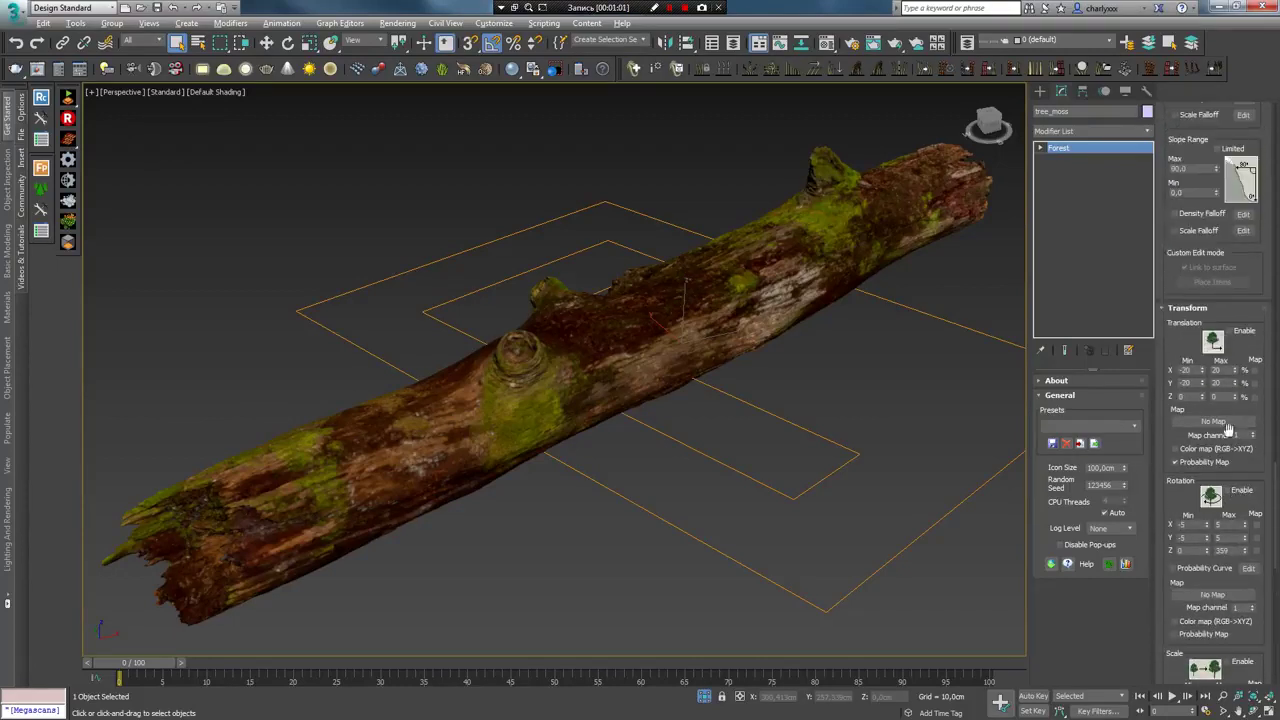
pyautogui.scroll(-3, 1226, 460)
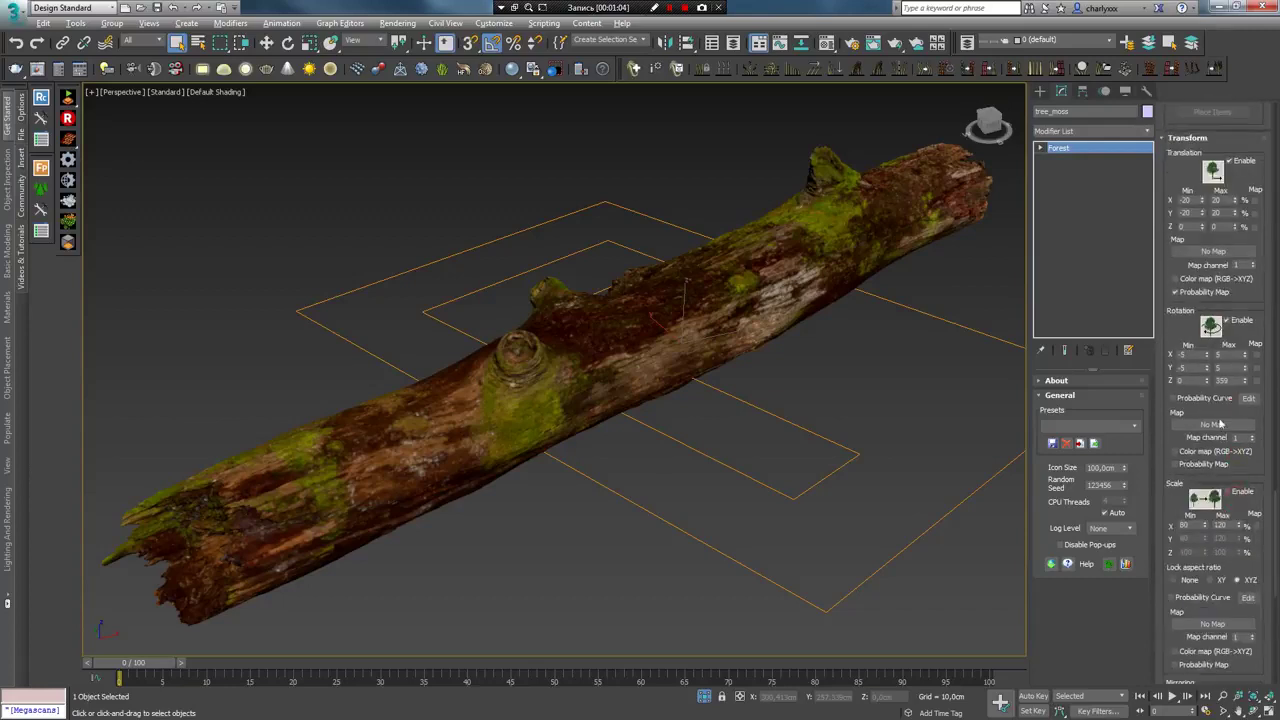
pyautogui.scroll(-3, 1235, 503)
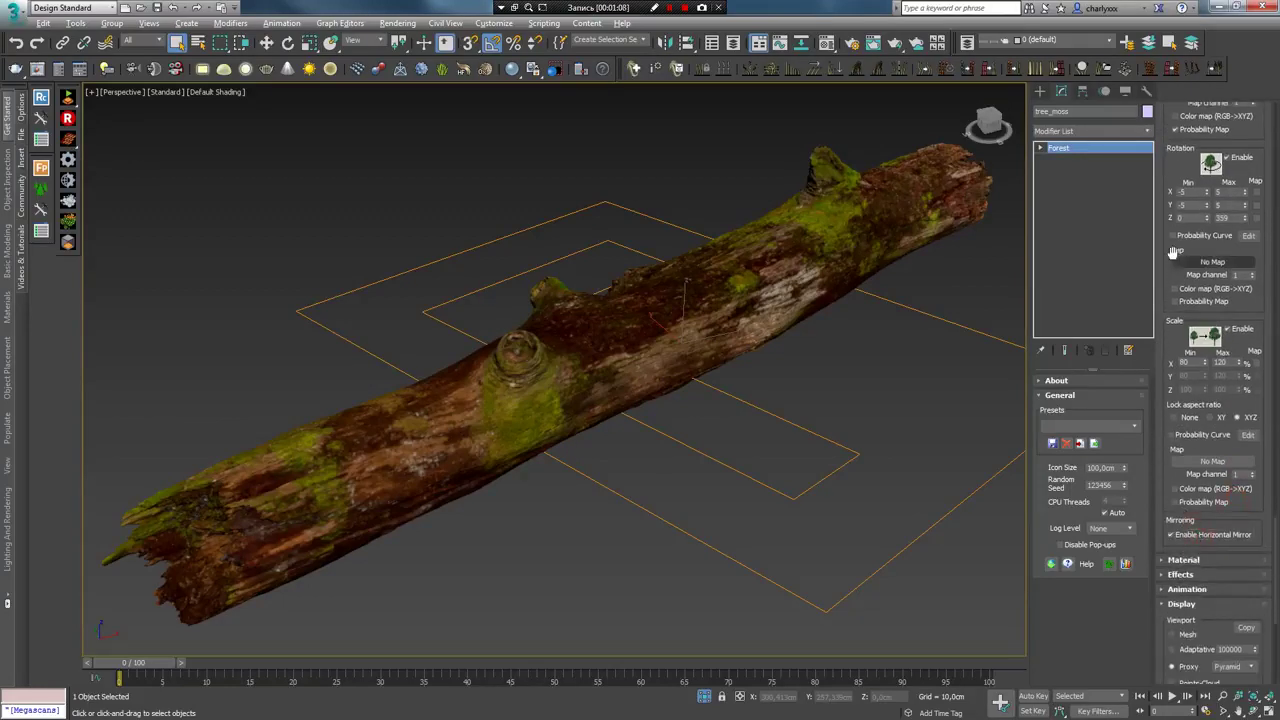
pyautogui.scroll(-3, 1180, 270)
pyautogui.scroll(-3, 1192, 310)
pyautogui.scroll(-3, 1205, 350)
pyautogui.scroll(-3, 1218, 385)
pyautogui.scroll(3, 1222, 397)
pyautogui.scroll(3, 1220, 415)
pyautogui.scroll(3, 1219, 435)
pyautogui.scroll(3, 1218, 450)
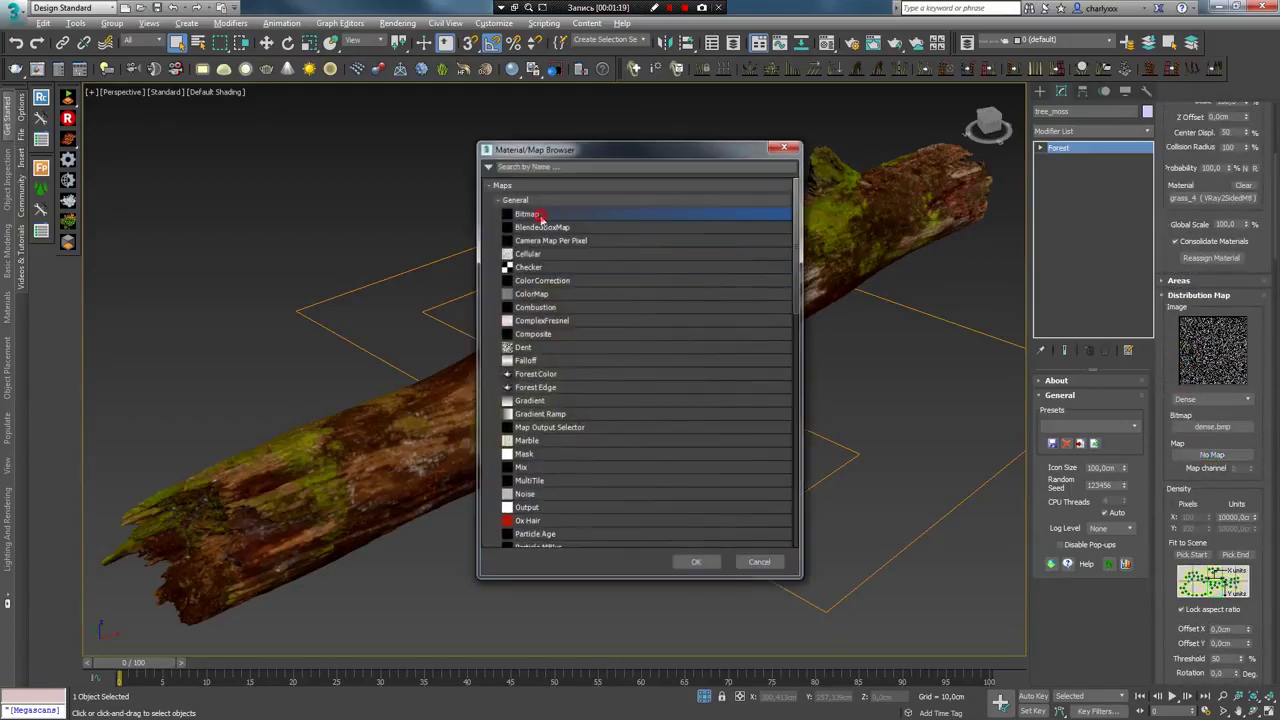
# Assign the Aset_wood_log_L_rdeu3_8K_Fuzz.jpg bitmap as the distribution map
pyautogui.doubleClick(538, 216)
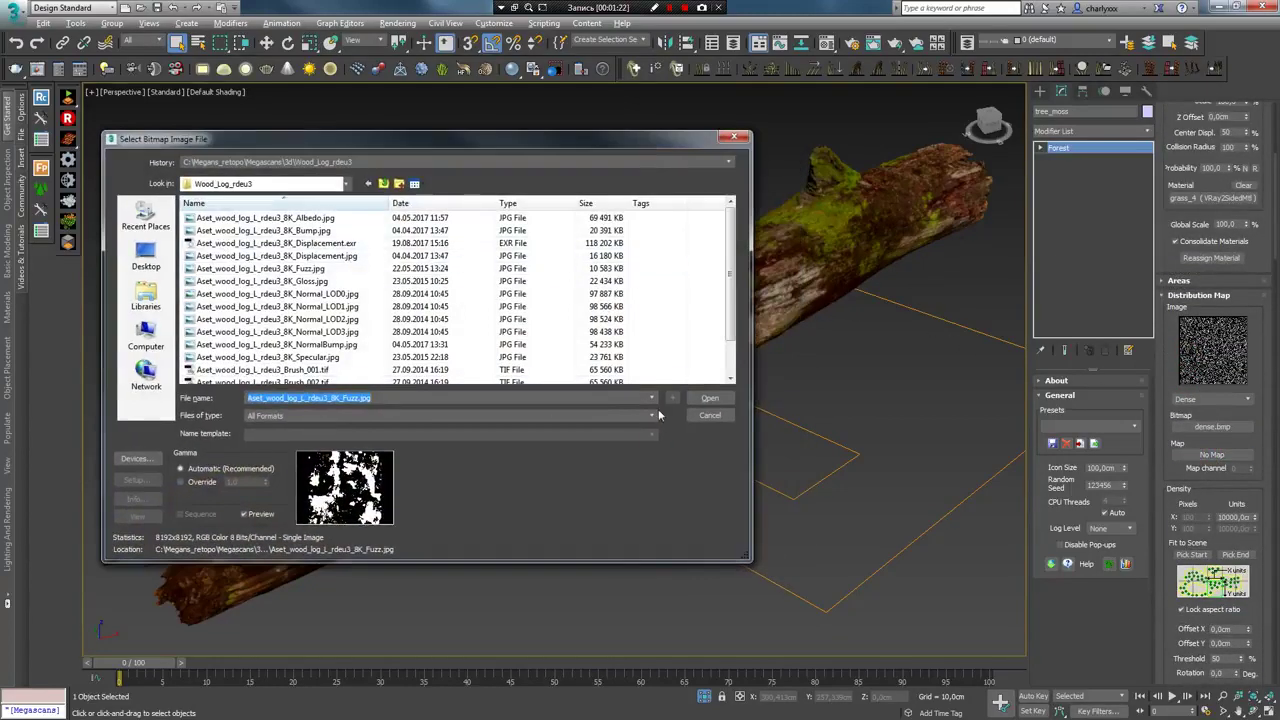
pyautogui.click(709, 398)
pyautogui.scroll(-2, 1212, 487)
pyautogui.scroll(-1, 1212, 470)
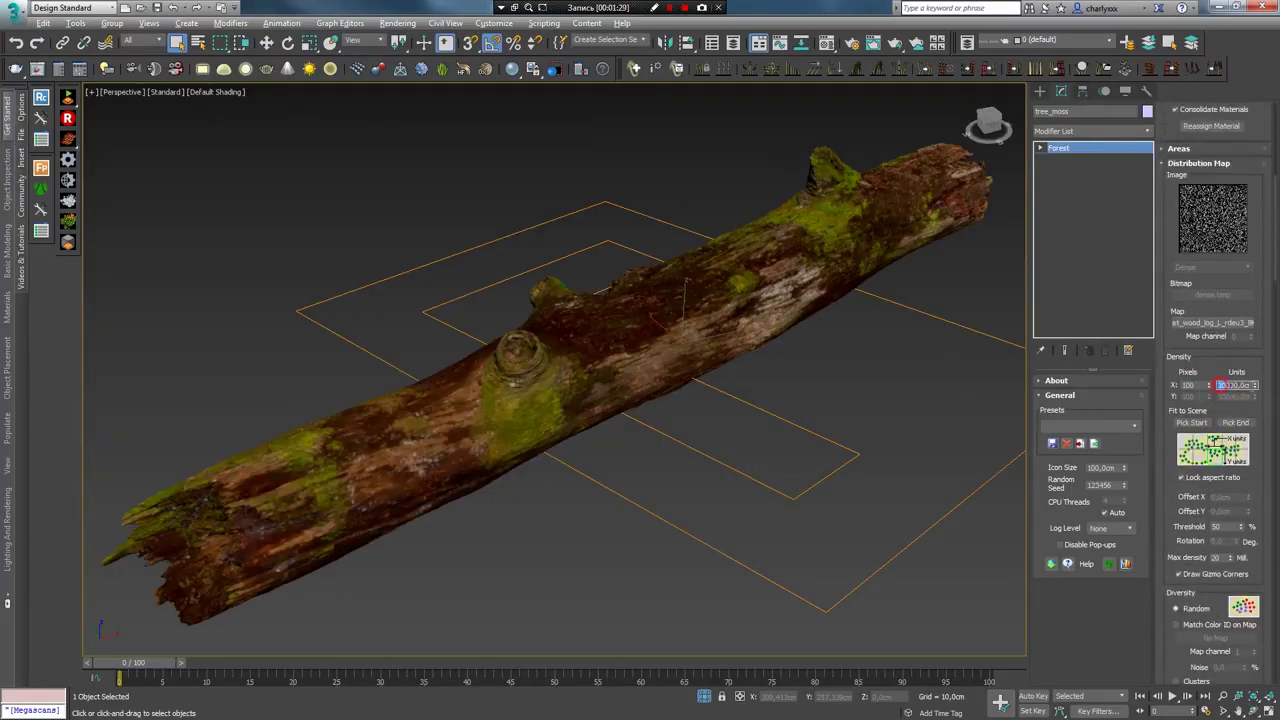
pyautogui.click(1218, 386)
pyautogui.write('5')
# Set Density Units X to 50 cm and display the moss scatter as a points cloud
pyautogui.press('Return')
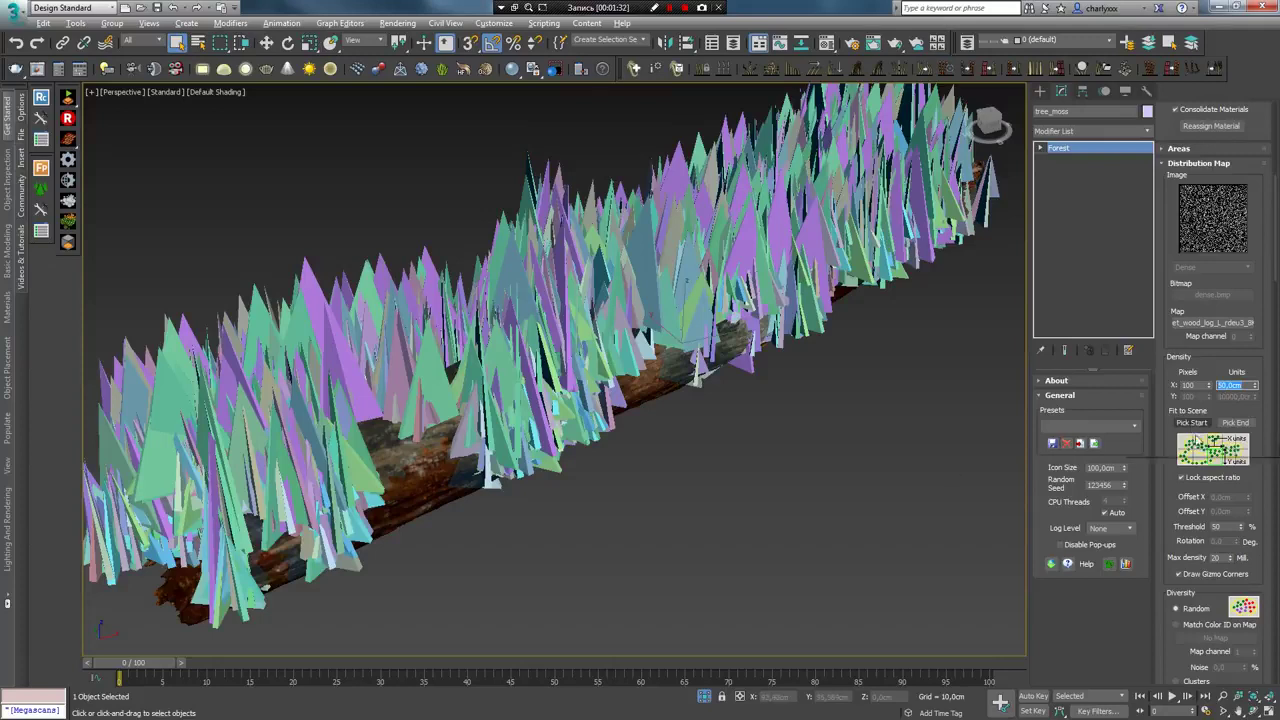
pyautogui.scroll(-2, 1198, 430)
pyautogui.scroll(-2, 1200, 445)
pyautogui.scroll(-2, 1201, 465)
pyautogui.scroll(-2, 1203, 486)
pyautogui.scroll(-2, 1202, 487)
pyautogui.scroll(-2, 1200, 492)
pyautogui.scroll(-2, 1199, 498)
pyautogui.scroll(-2, 1197, 505)
pyautogui.scroll(-4, 1194, 509)
pyautogui.click(1183, 449)
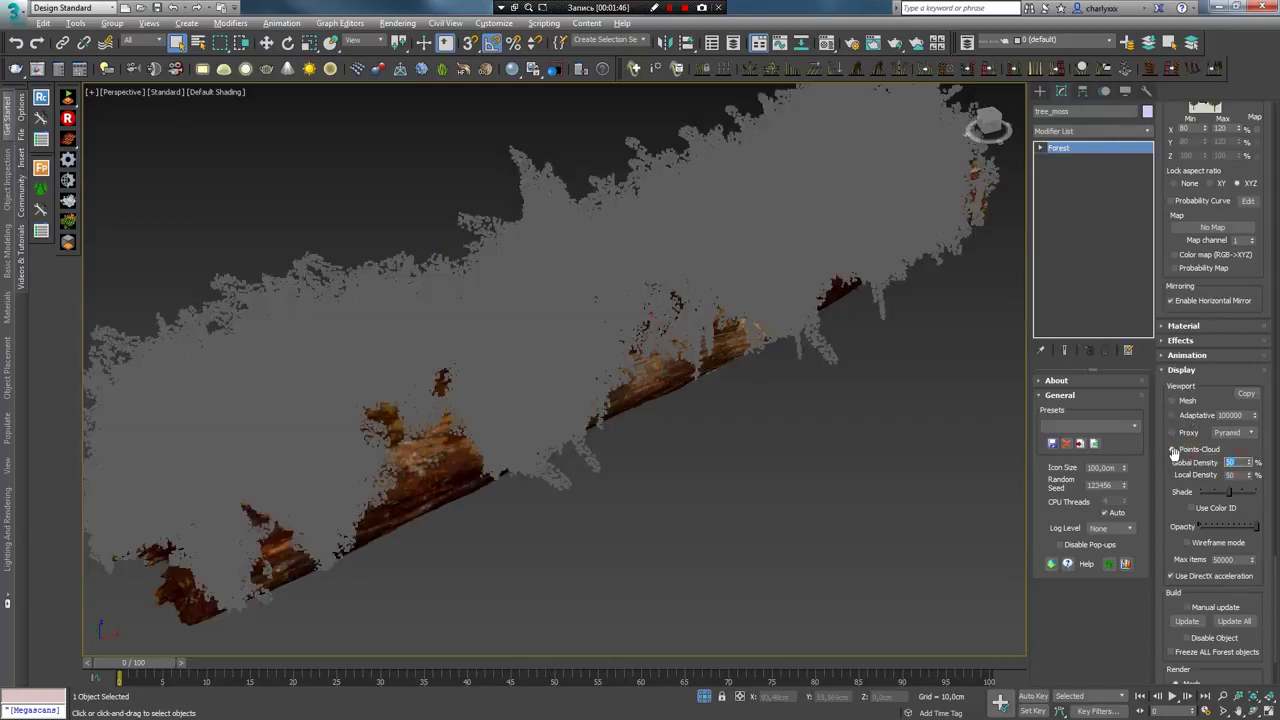
# Set Global Density to 20 and drag the Max and Min transform scale well down
pyautogui.write('20')
pyautogui.press('Return')
pyautogui.scroll(3, 1212, 354)
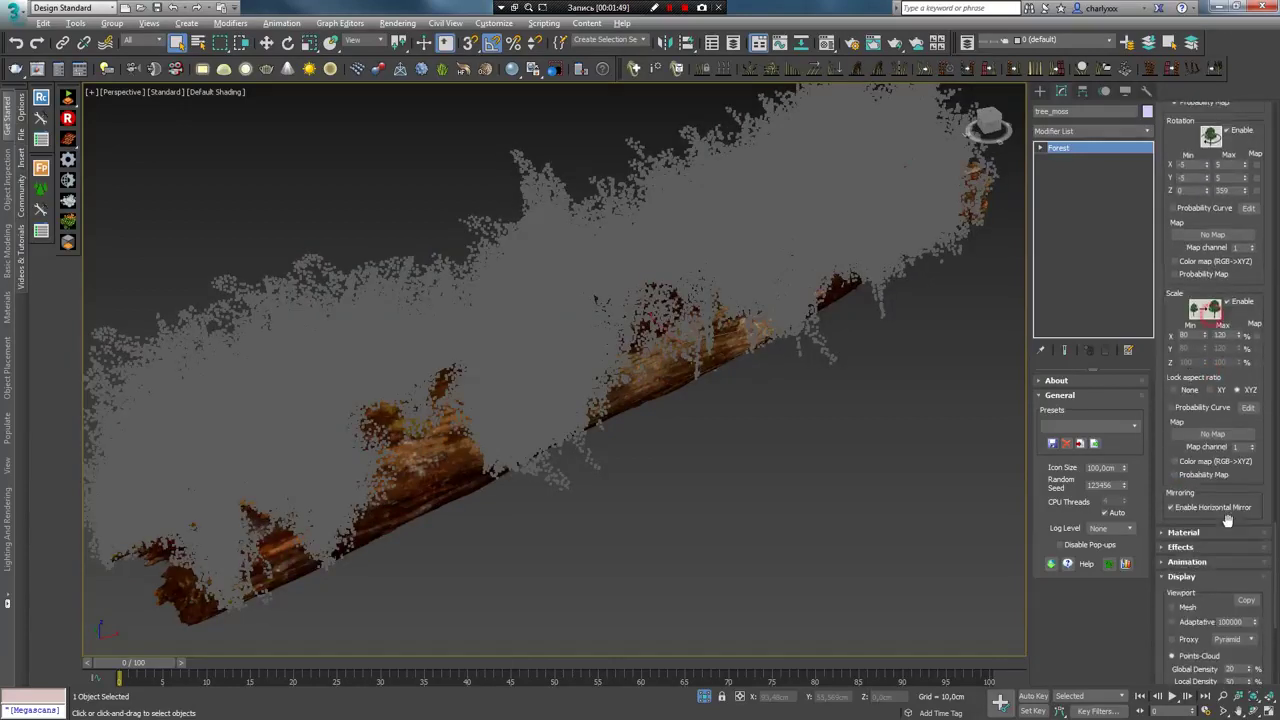
pyautogui.scroll(3, 1206, 453)
pyautogui.moveTo(1238, 438); pyautogui.dragTo(1249, 507)
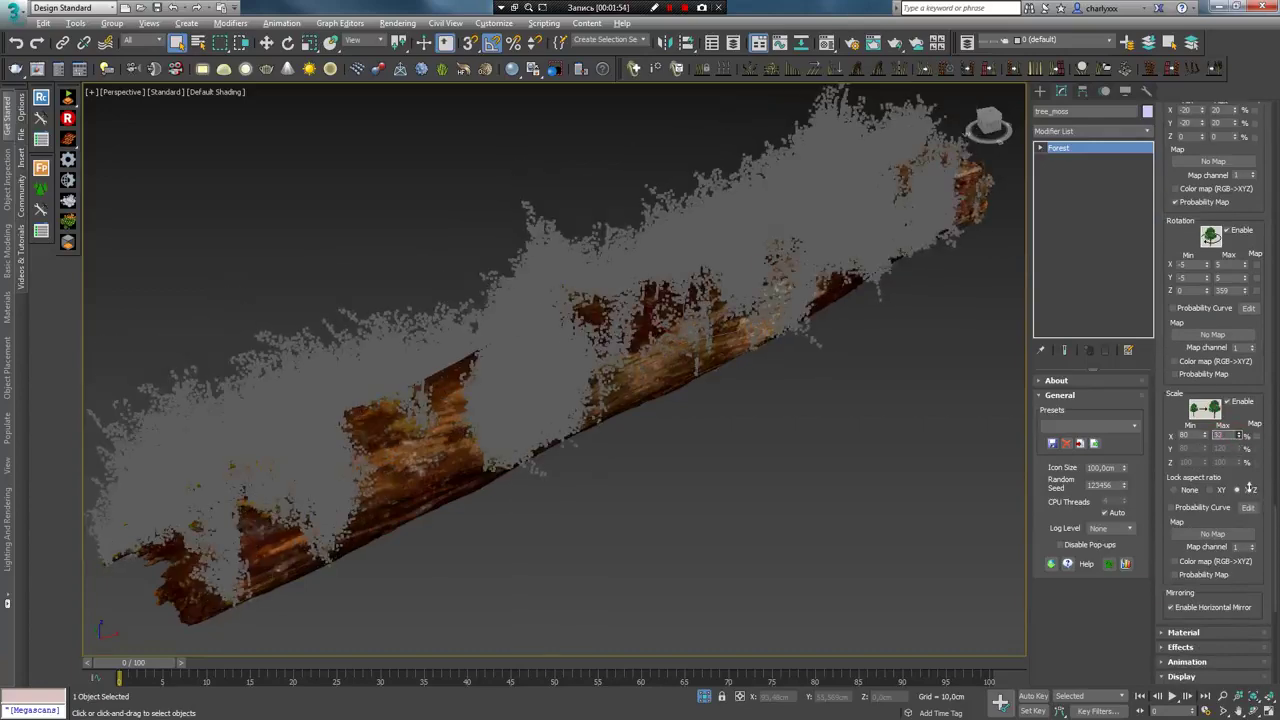
pyautogui.moveTo(1207, 440); pyautogui.dragTo(1215, 478)
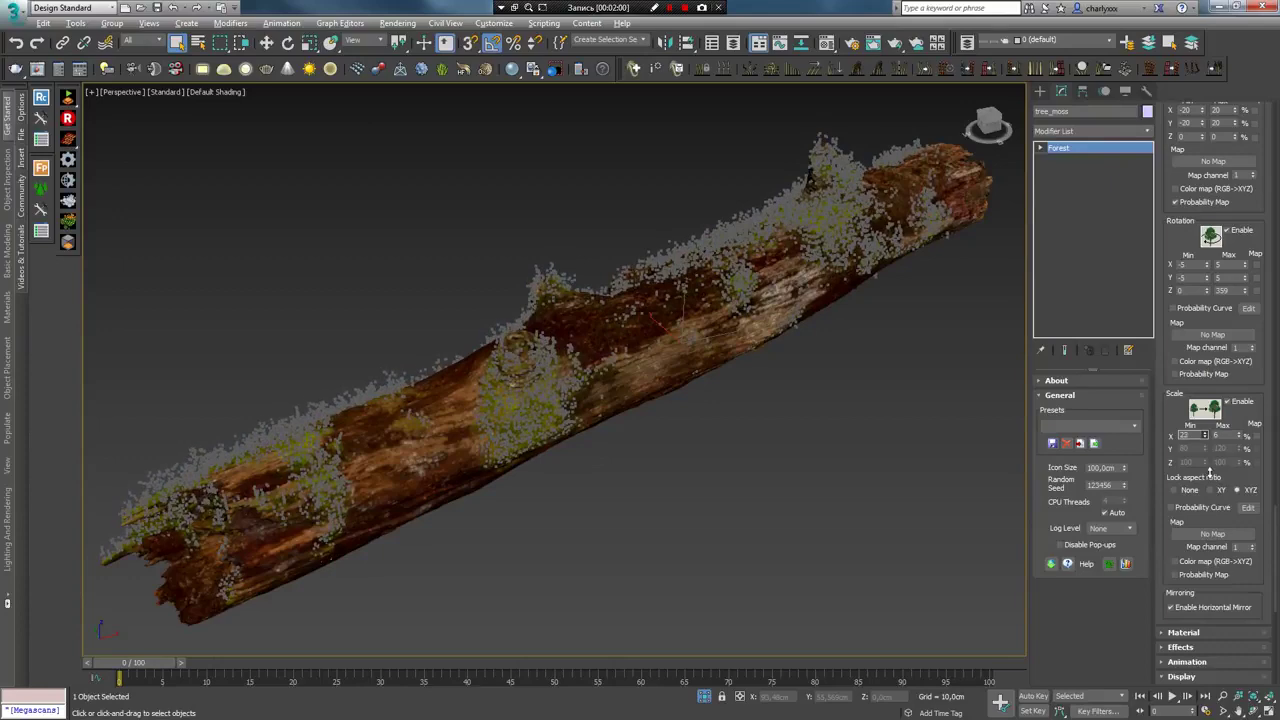
pyautogui.click(854, 414)
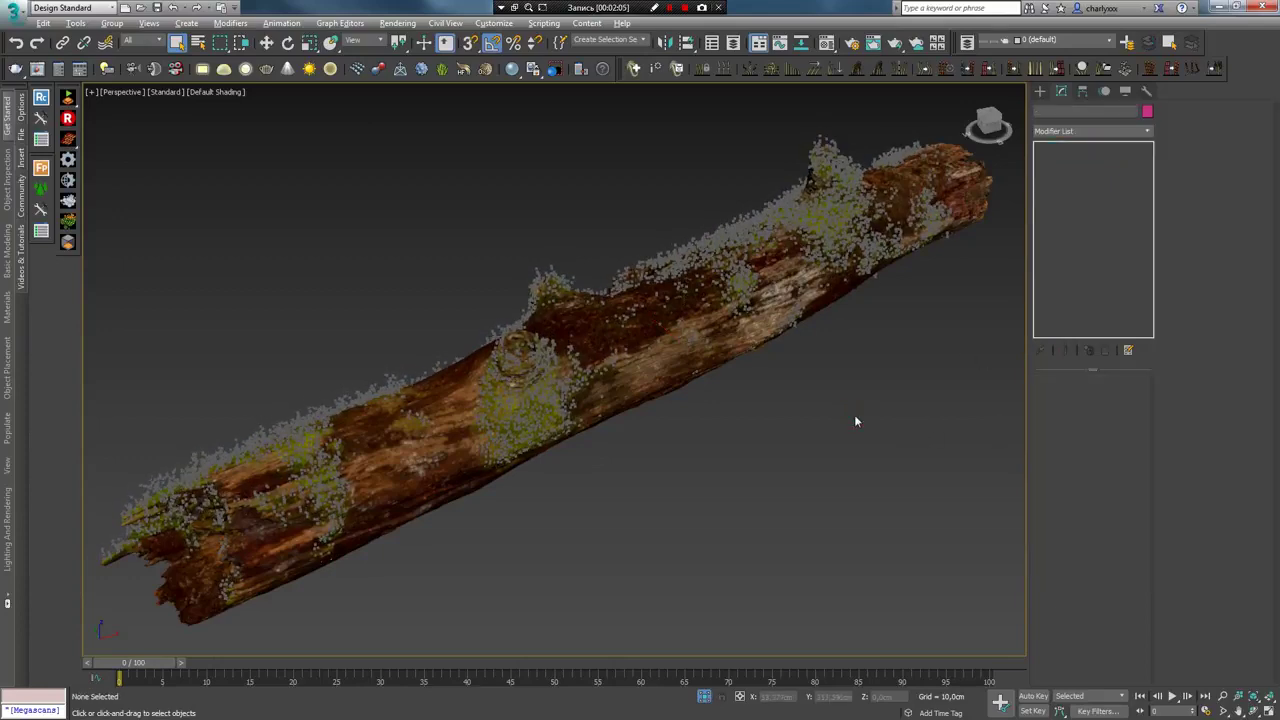
# Render the scene in V-Ray, check the environment settings, then render again
pyautogui.hotkey('shift', 'q')
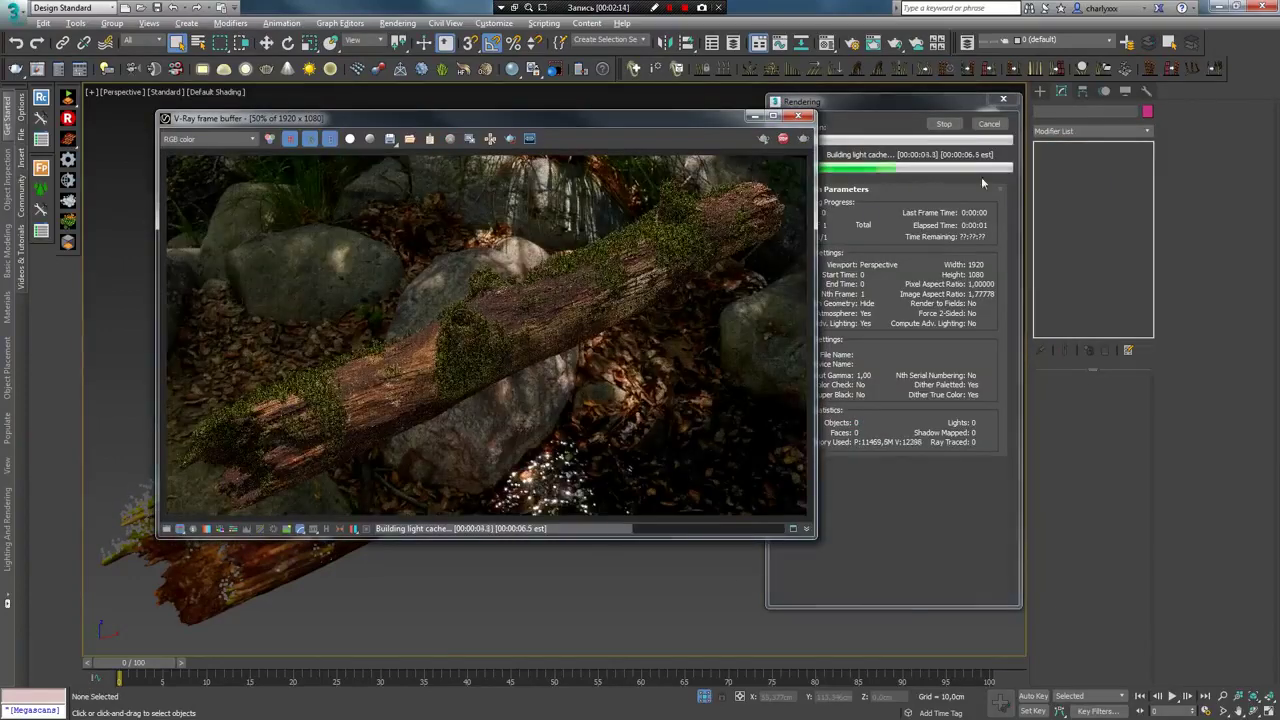
pyautogui.press('8')
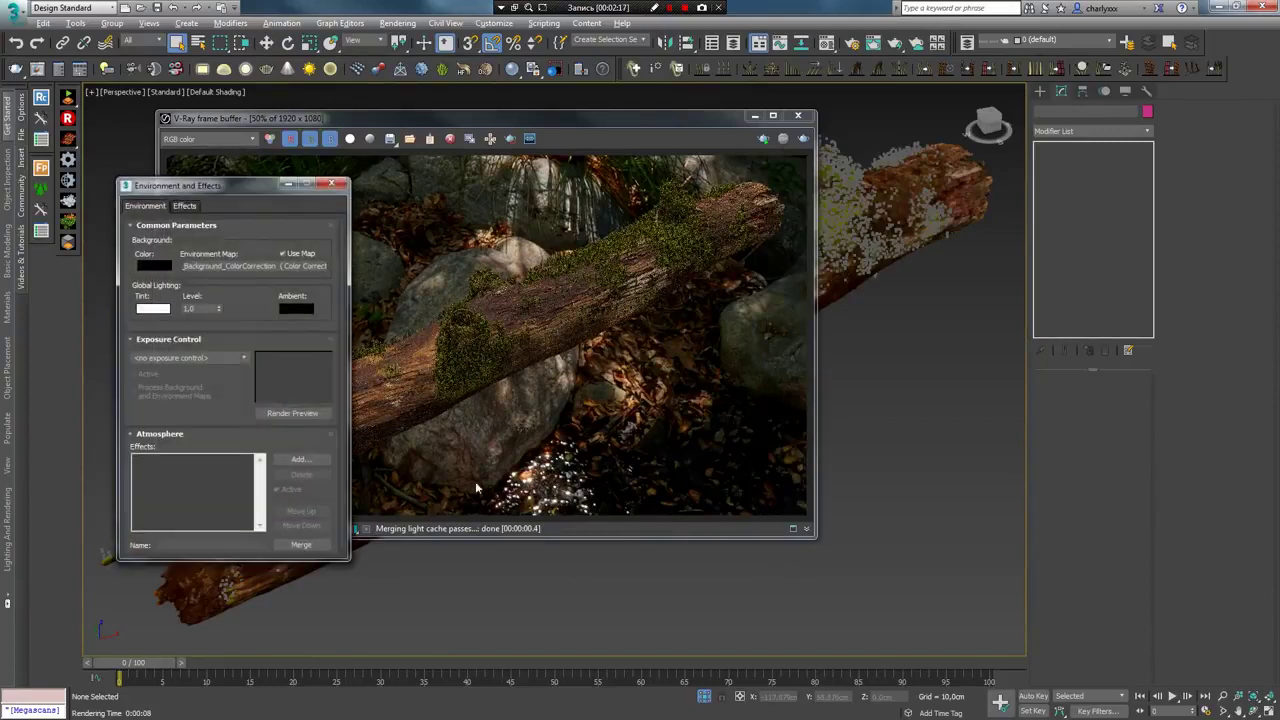
pyautogui.click(338, 186)
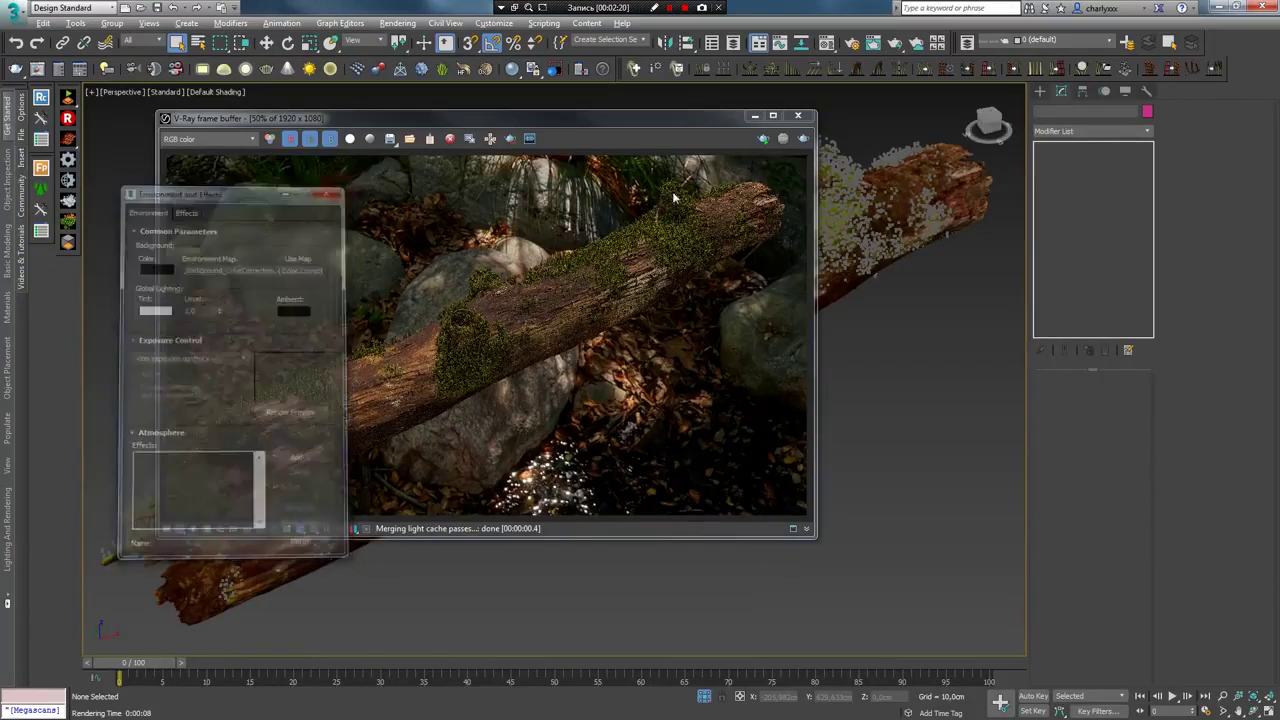
pyautogui.click(803, 138)
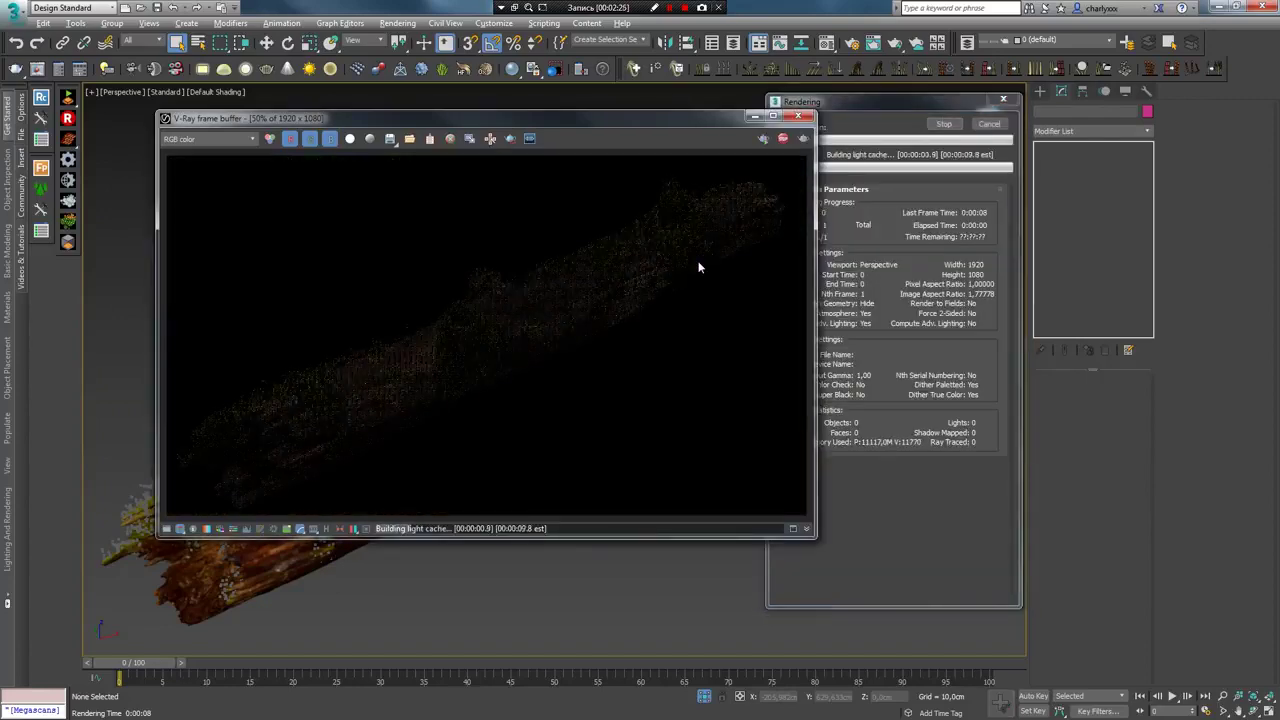
# Zoom and pan over the frame buffer render, then stop it around pass 4
pyautogui.scroll(2, 590, 303)
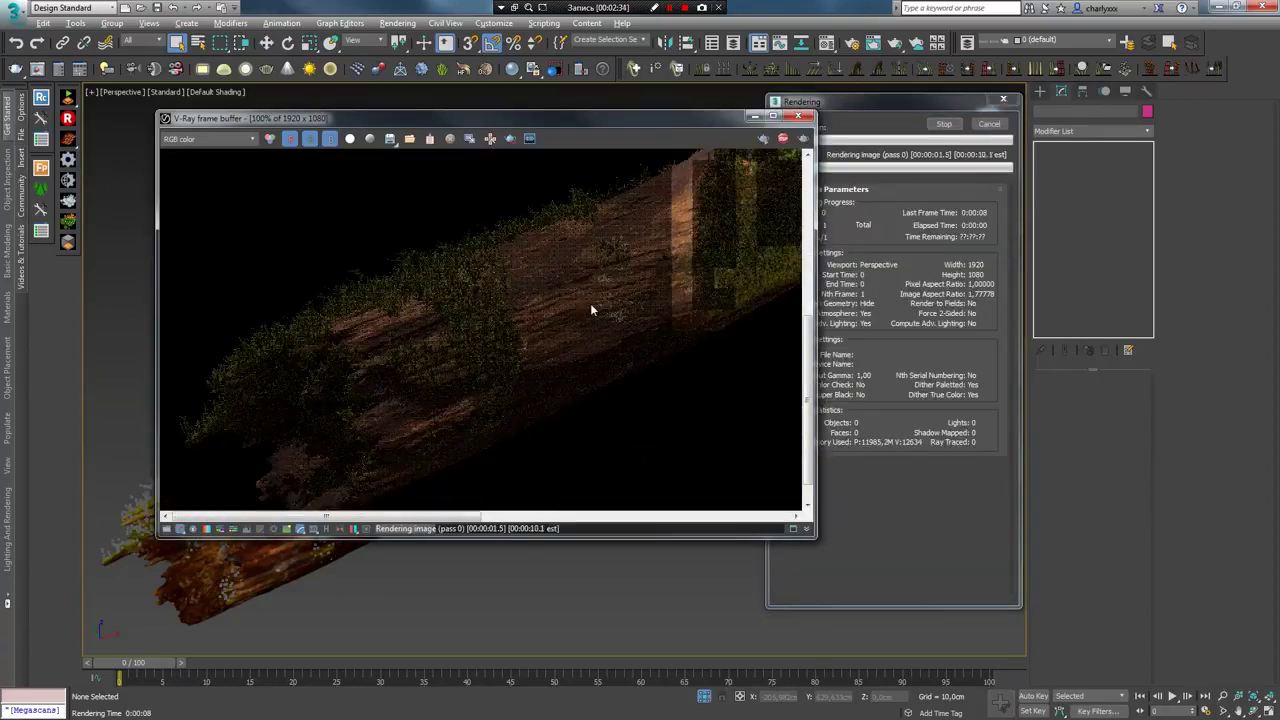
pyautogui.moveTo(516, 332); pyautogui.dragTo(509, 327, button='middle')
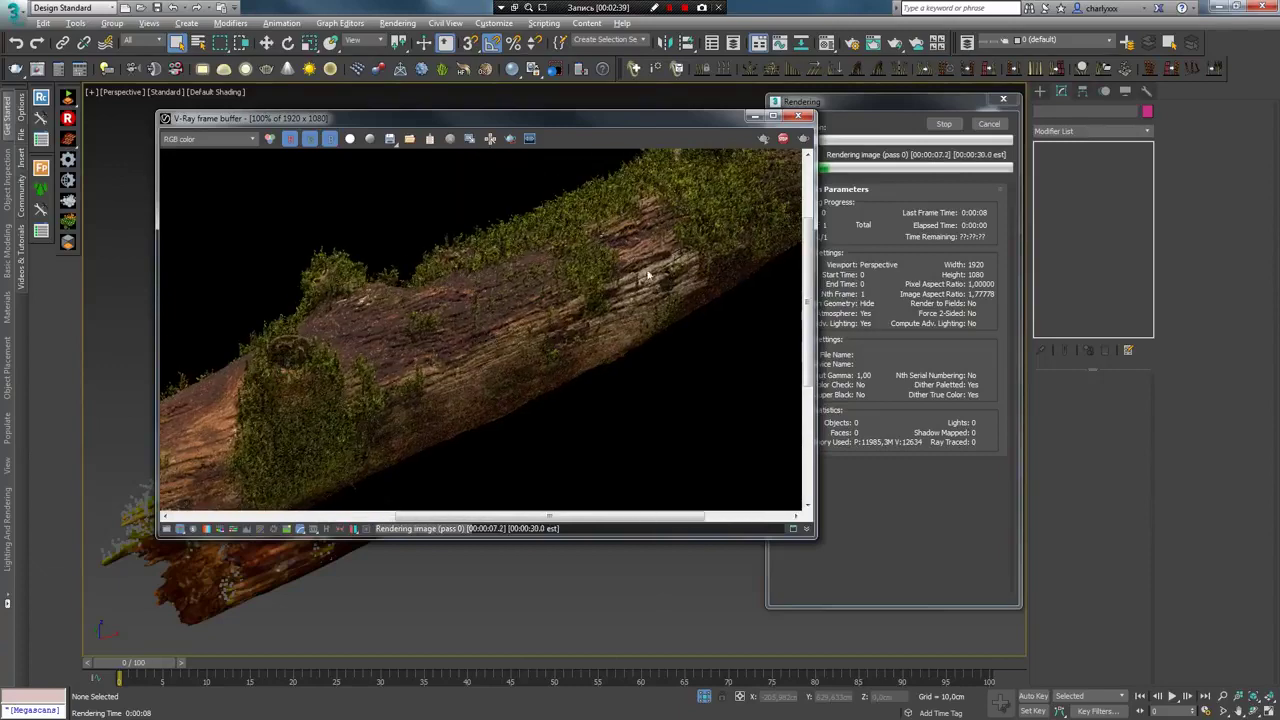
pyautogui.scroll(-2, 537, 325)
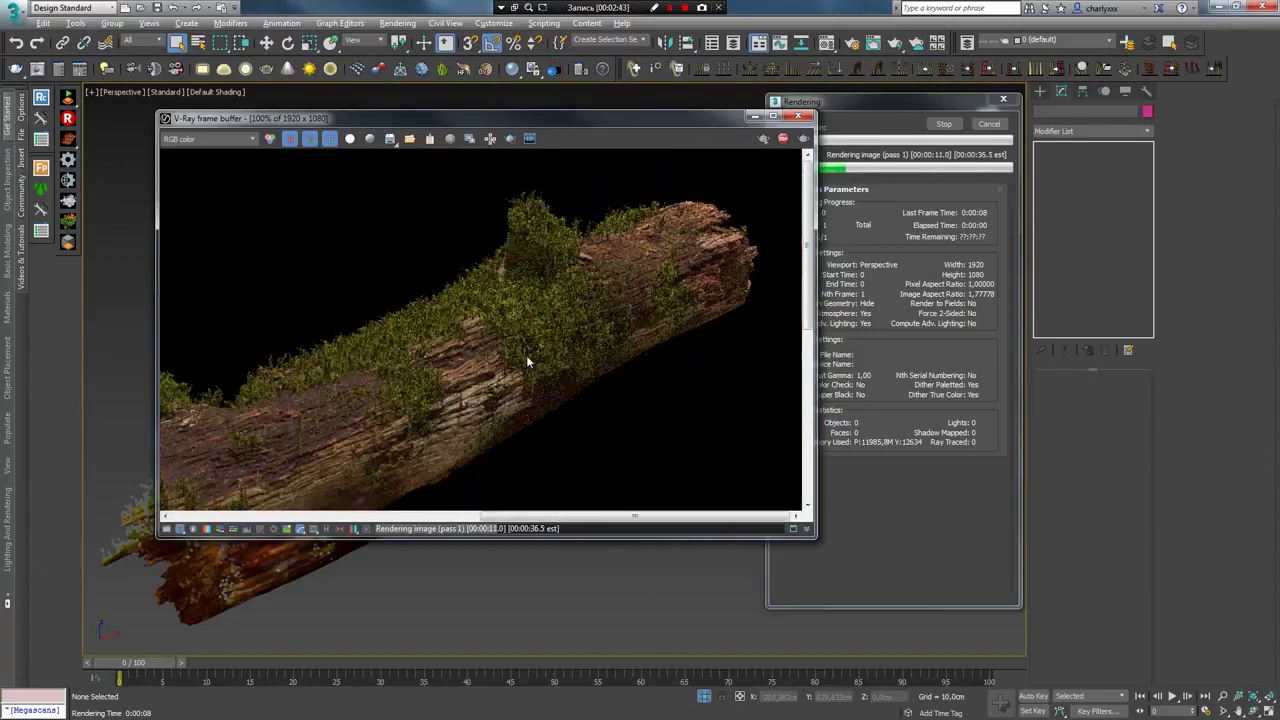
pyautogui.scroll(4, 434, 345)
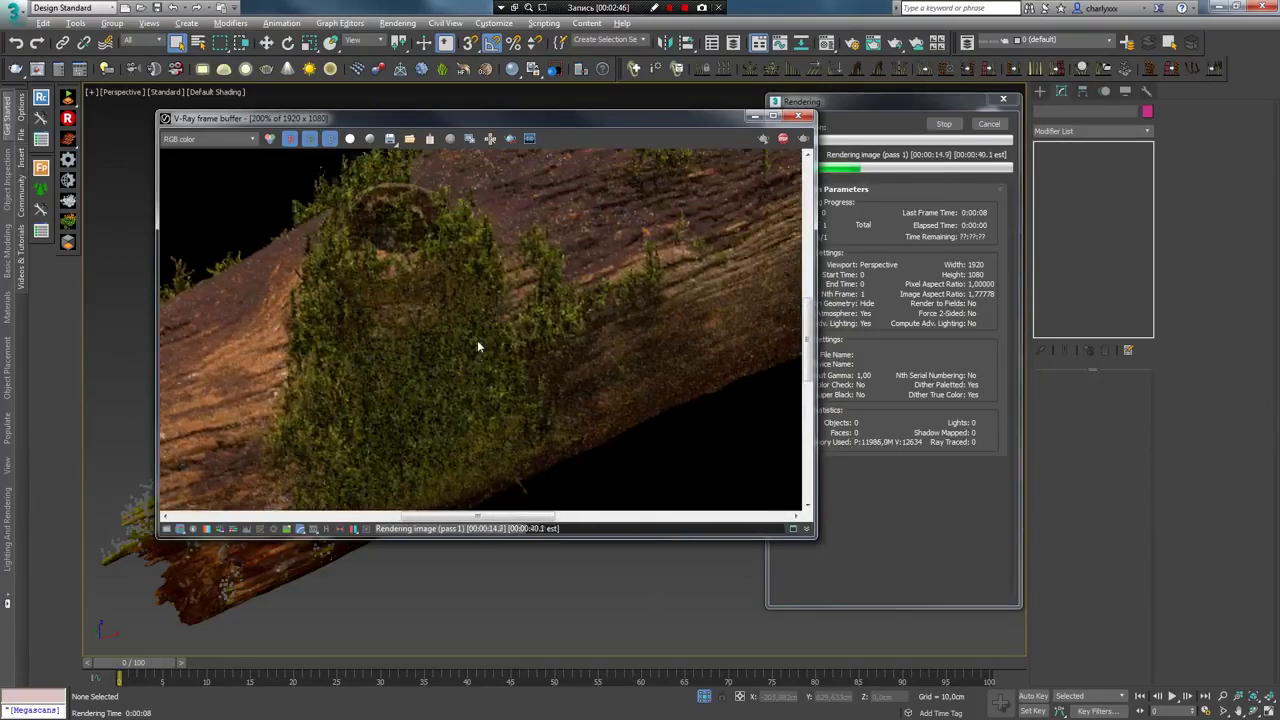
pyautogui.scroll(-2, 477, 340)
pyautogui.moveTo(568, 330); pyautogui.dragTo(432, 352, button='middle')
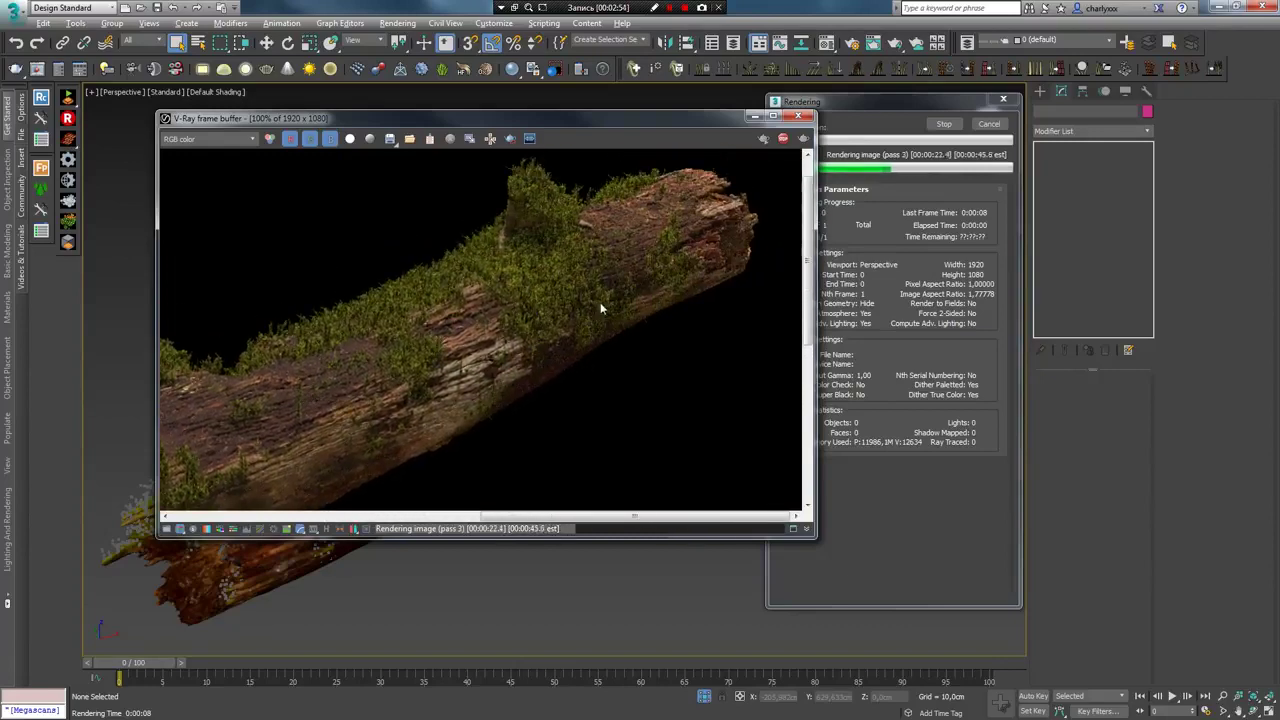
pyautogui.moveTo(422, 318)
pyautogui.mouseDown(button='middle')
pyautogui.moveTo(430, 355)
pyautogui.moveTo(452, 325)
pyautogui.moveTo(622, 266)
pyautogui.moveTo(563, 299)
pyautogui.moveTo(626, 276)
pyautogui.moveTo(528, 337)
pyautogui.mouseUp(button='middle')
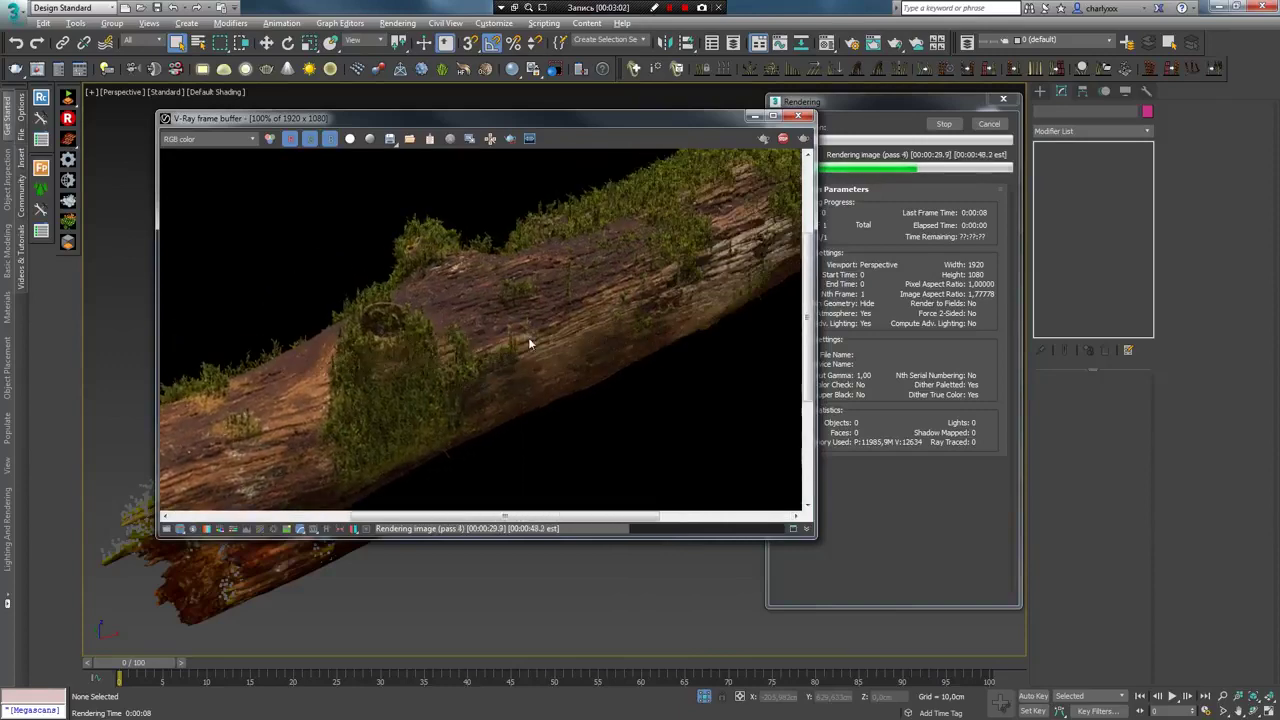
pyautogui.scroll(-2, 528, 337)
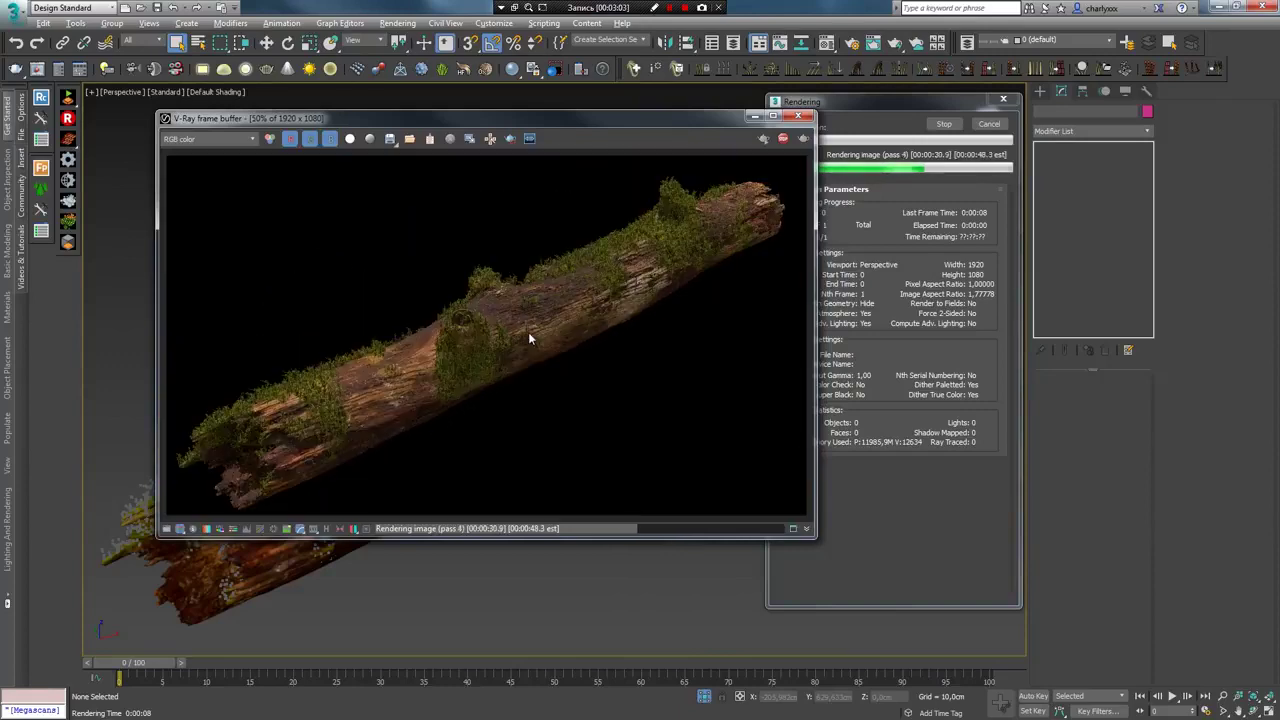
pyautogui.click(940, 126)
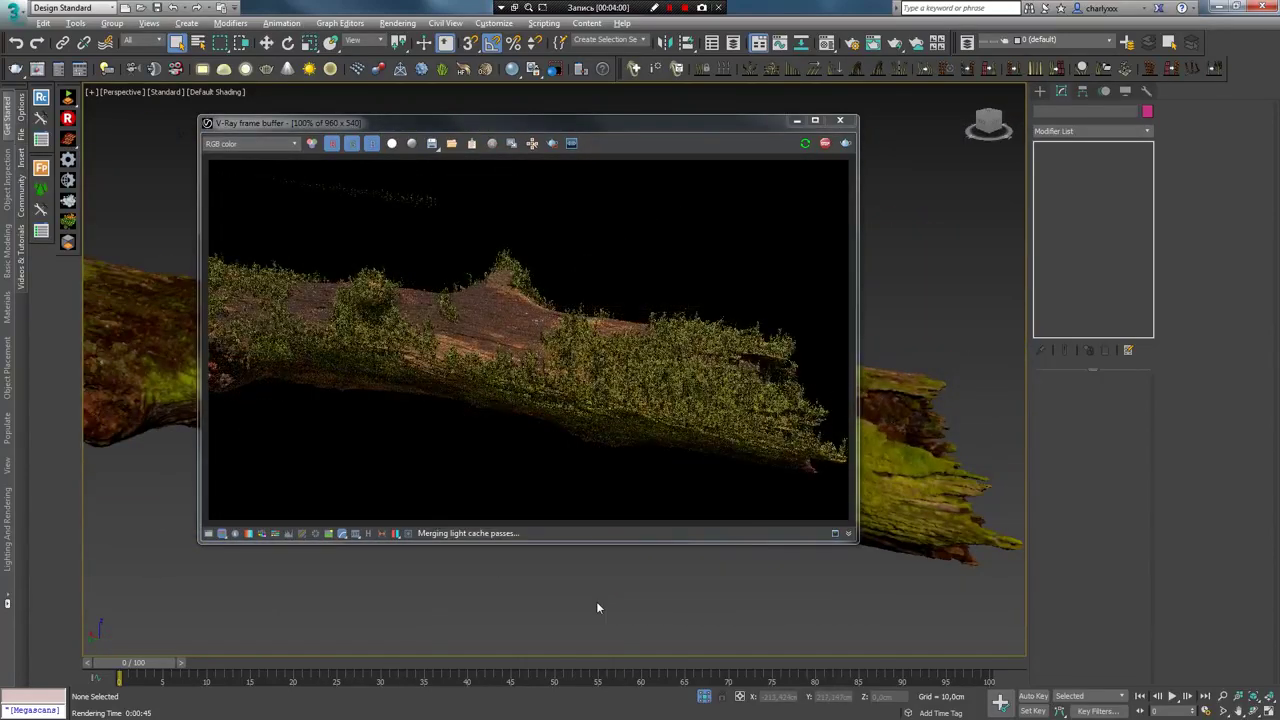
# Orbit around the log and restart the preview render
pyautogui.scroll(1, 608, 398)
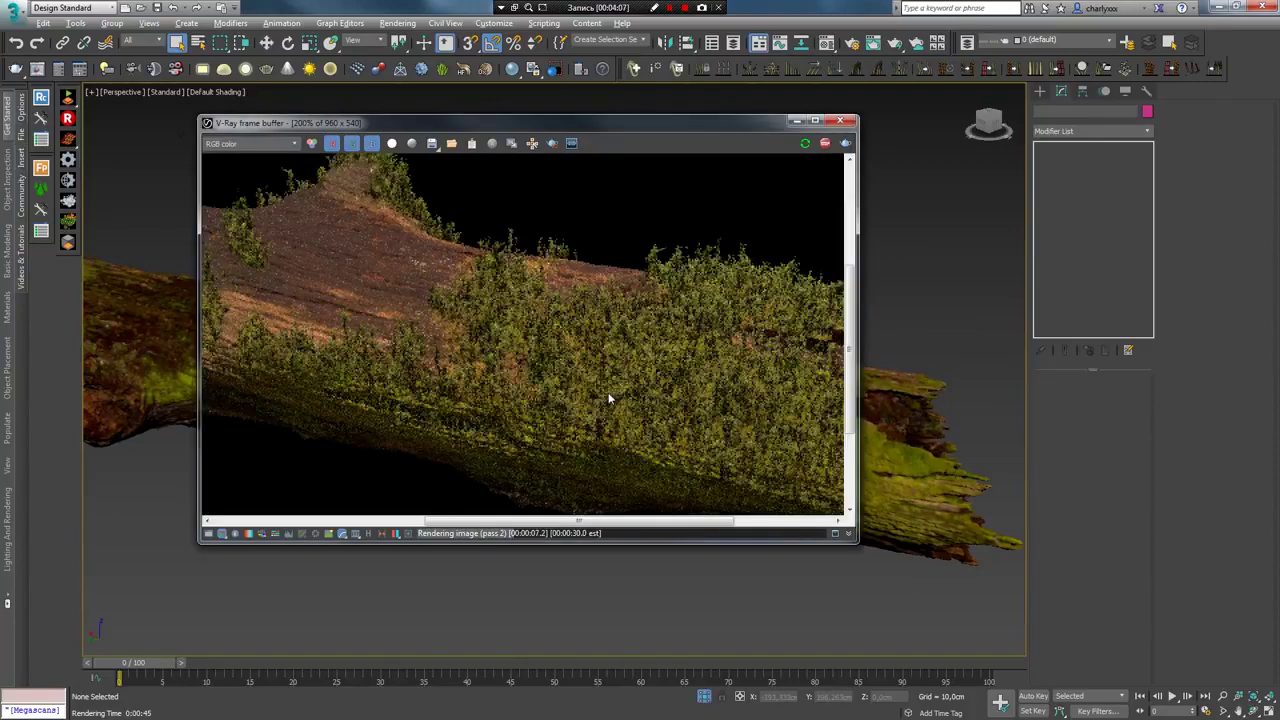
pyautogui.moveTo(822, 588)
pyautogui.keyDown('alt'); pyautogui.mouseDown(button='middle')
pyautogui.moveTo(700, 591)
pyautogui.moveTo(757, 557)
pyautogui.moveTo(600, 556)
pyautogui.mouseUp(button='middle'); pyautogui.keyUp('alt')
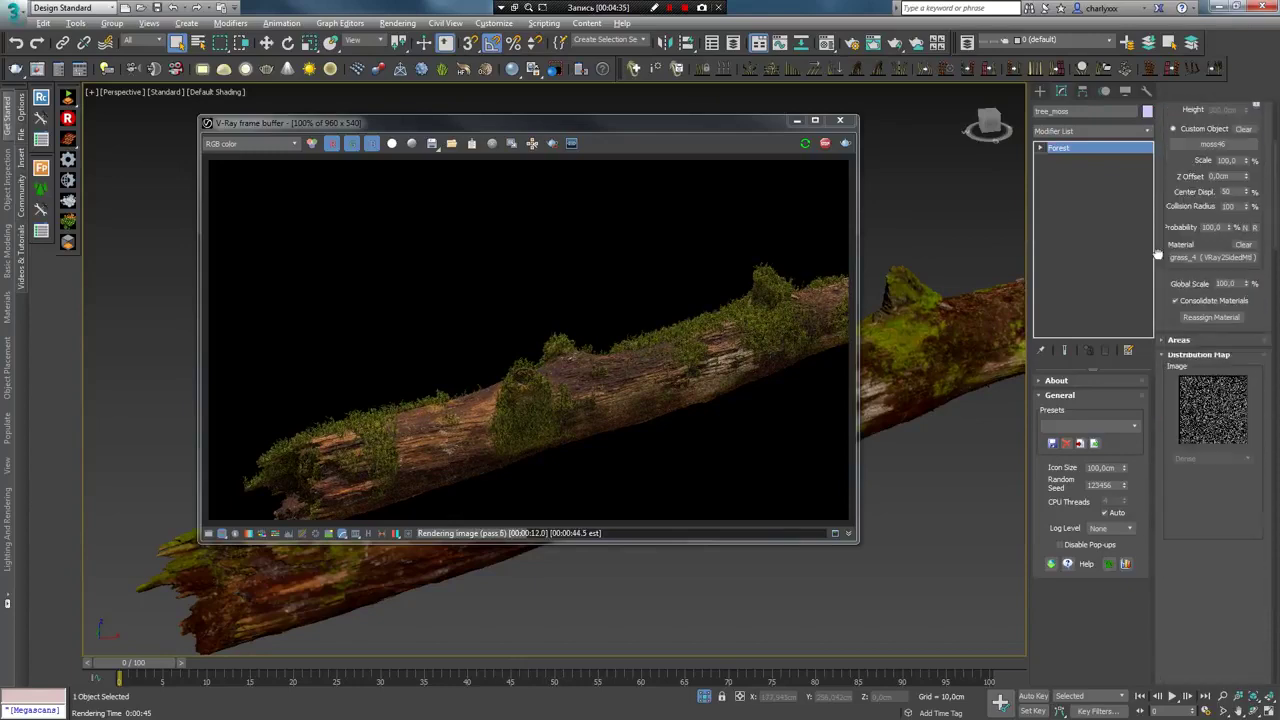
pyautogui.scroll(-1, 1238, 462)
pyautogui.hotkey('shift', 'q')
# Widen the tree_moss scale range to a minimum of 5 and a 10% maximum
pyautogui.scroll(-3, 1180, 415)
pyautogui.scroll(-3, 1195, 430)
pyautogui.scroll(-3, 1210, 445)
pyautogui.scroll(-3, 1222, 460)
pyautogui.scroll(-5, 1222, 461)
pyautogui.scroll(-5, 1220, 461)
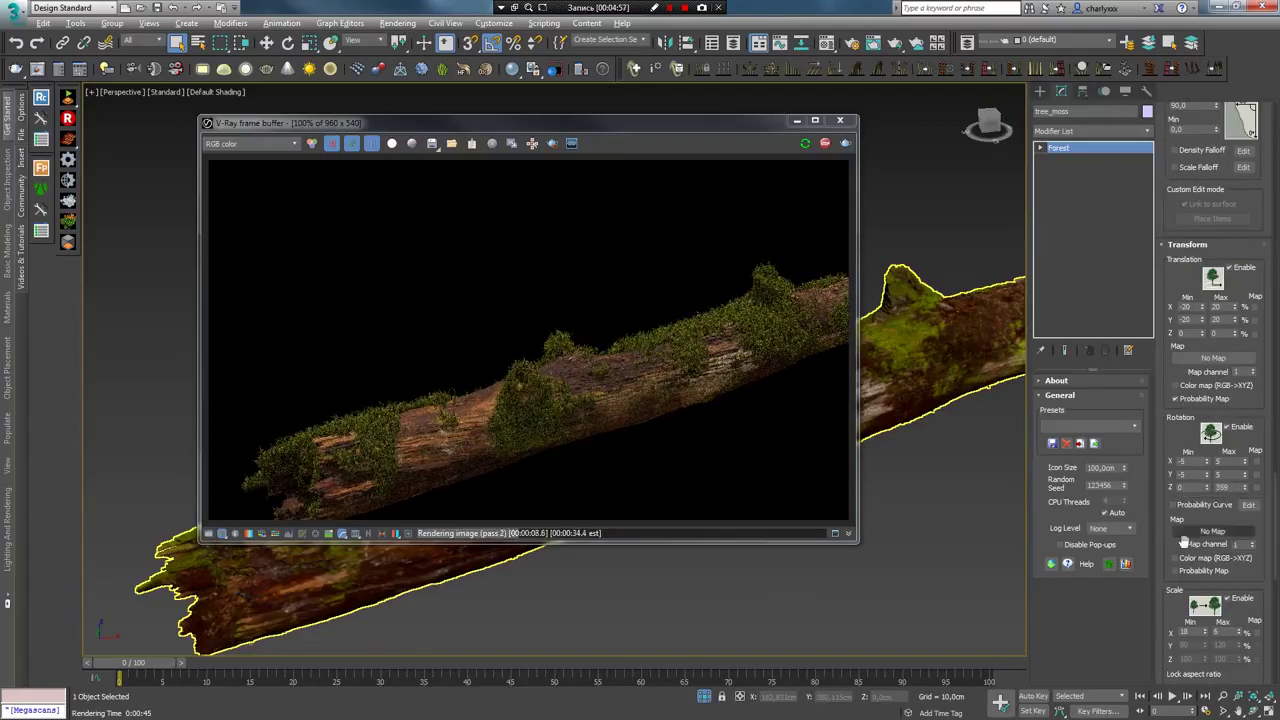
pyautogui.scroll(-5, 1178, 492)
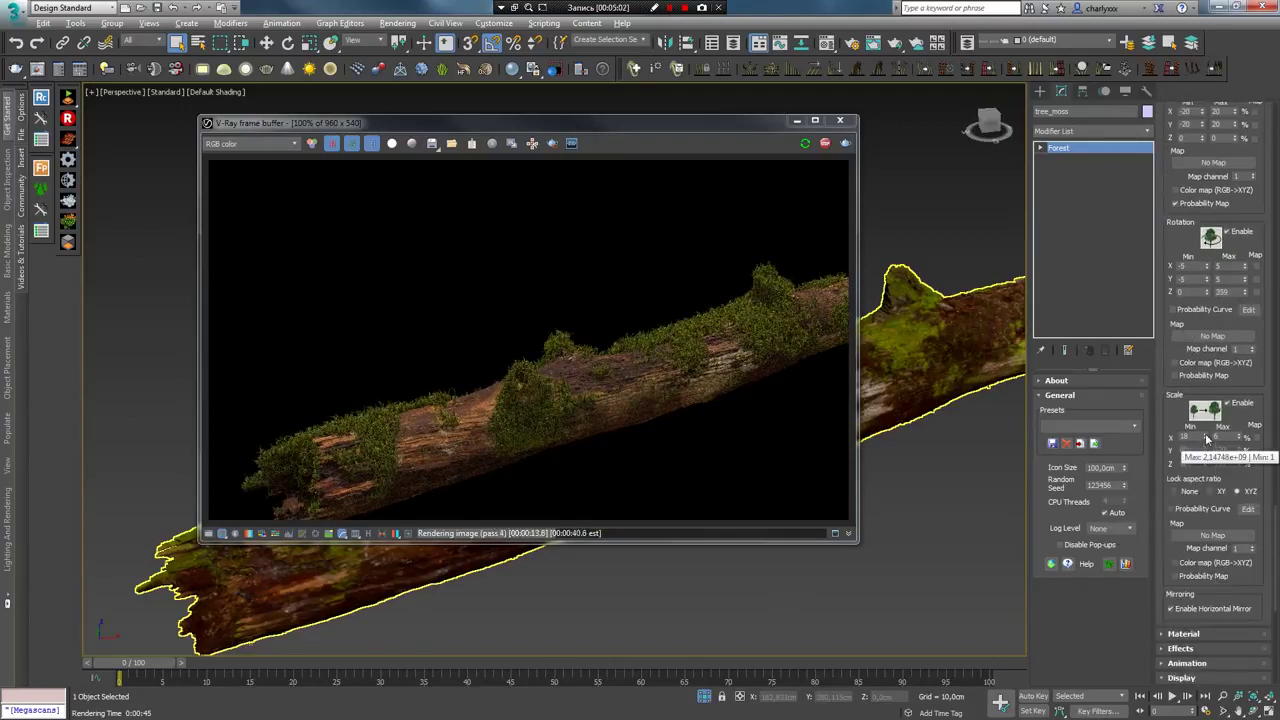
pyautogui.moveTo(1207, 440); pyautogui.dragTo(1208, 447)
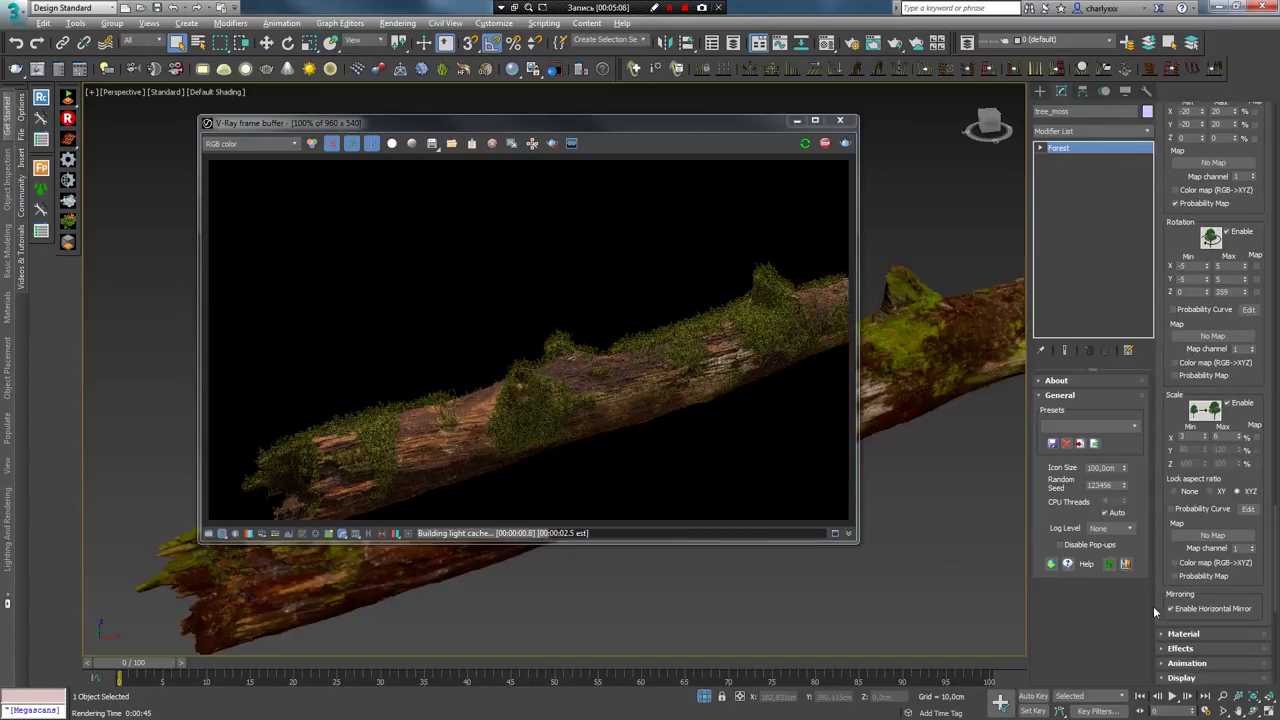
pyautogui.scroll(2, 669, 382)
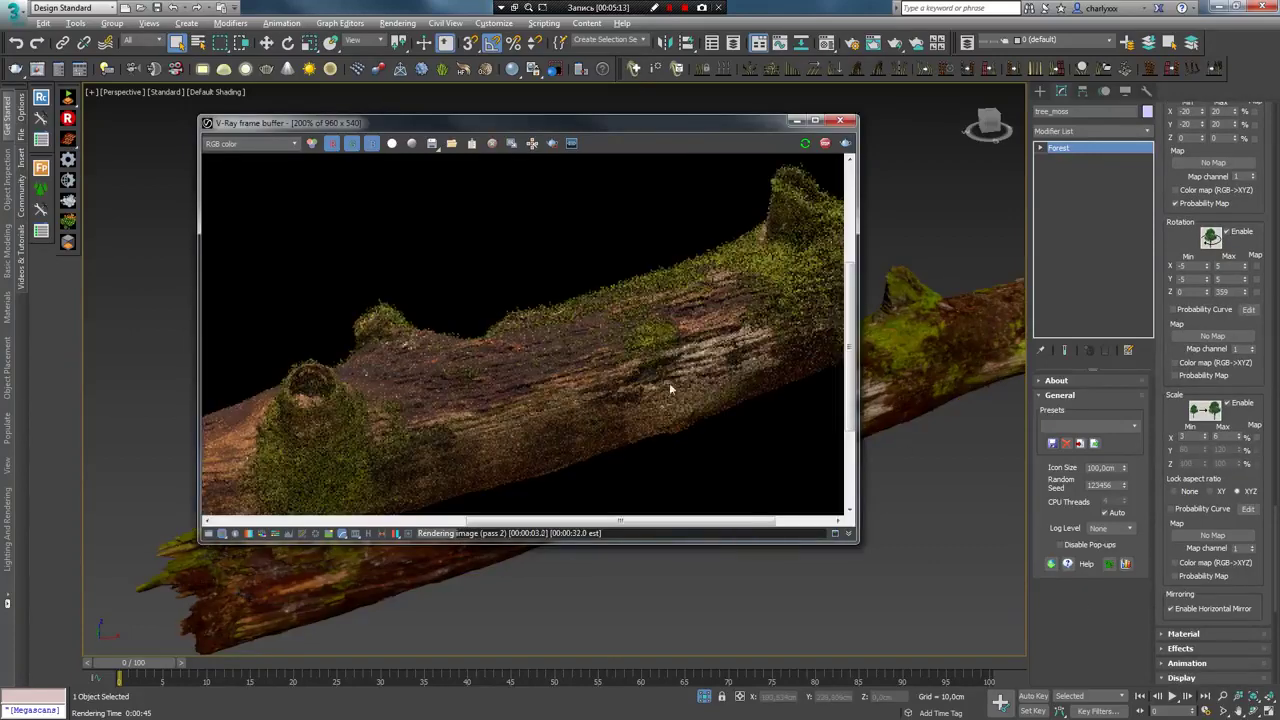
pyautogui.scroll(1, 636, 290)
pyautogui.moveTo(712, 295)
pyautogui.mouseDown(button='middle')
pyautogui.moveTo(688, 301)
pyautogui.moveTo(782, 250)
pyautogui.moveTo(740, 220)
pyautogui.mouseUp(button='middle')
pyautogui.press('Return')
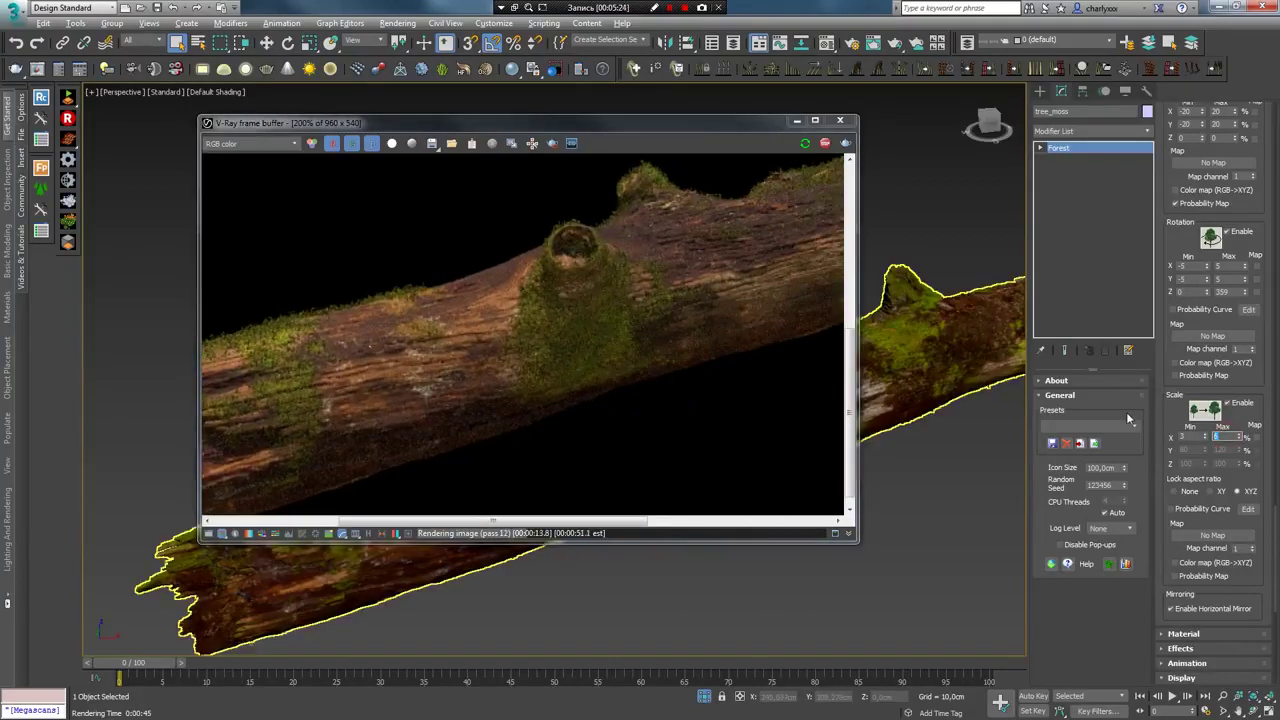
pyautogui.click(1188, 437)
pyautogui.write('5')
pyautogui.press('Return')
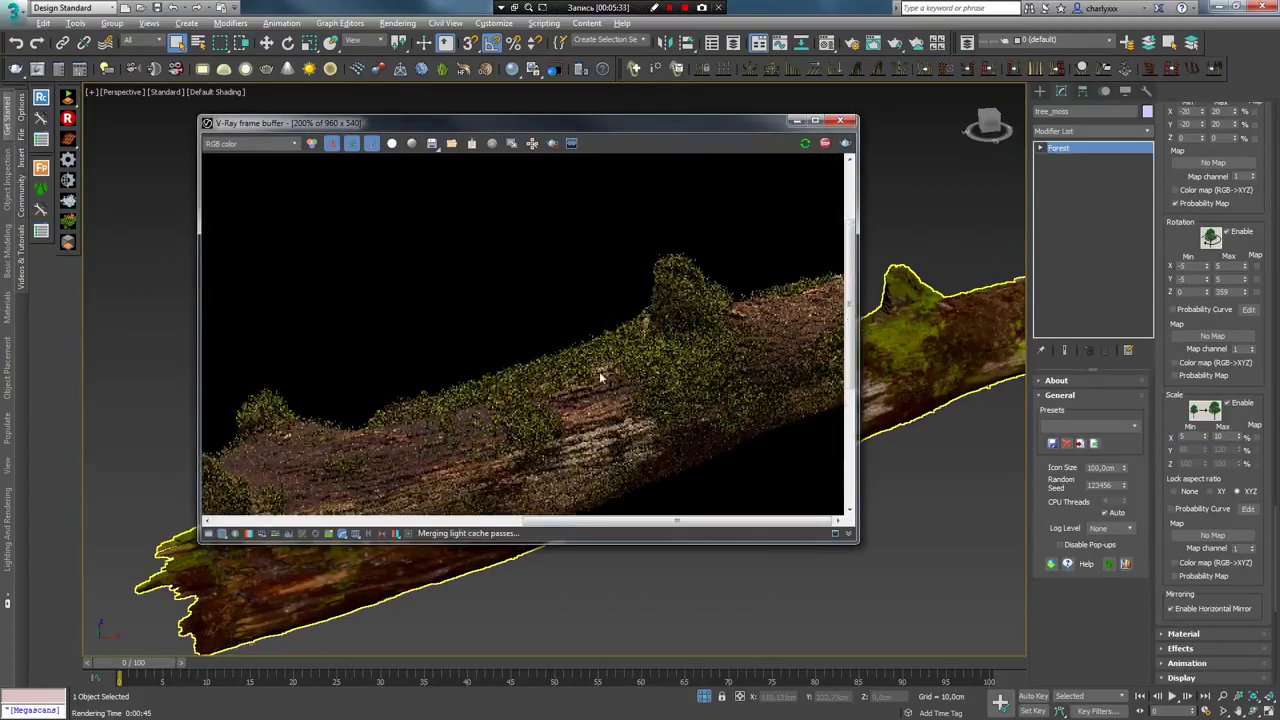
# Set the tree_moss Y rotation range to -10 to 15
pyautogui.doubleClick(1186, 279)
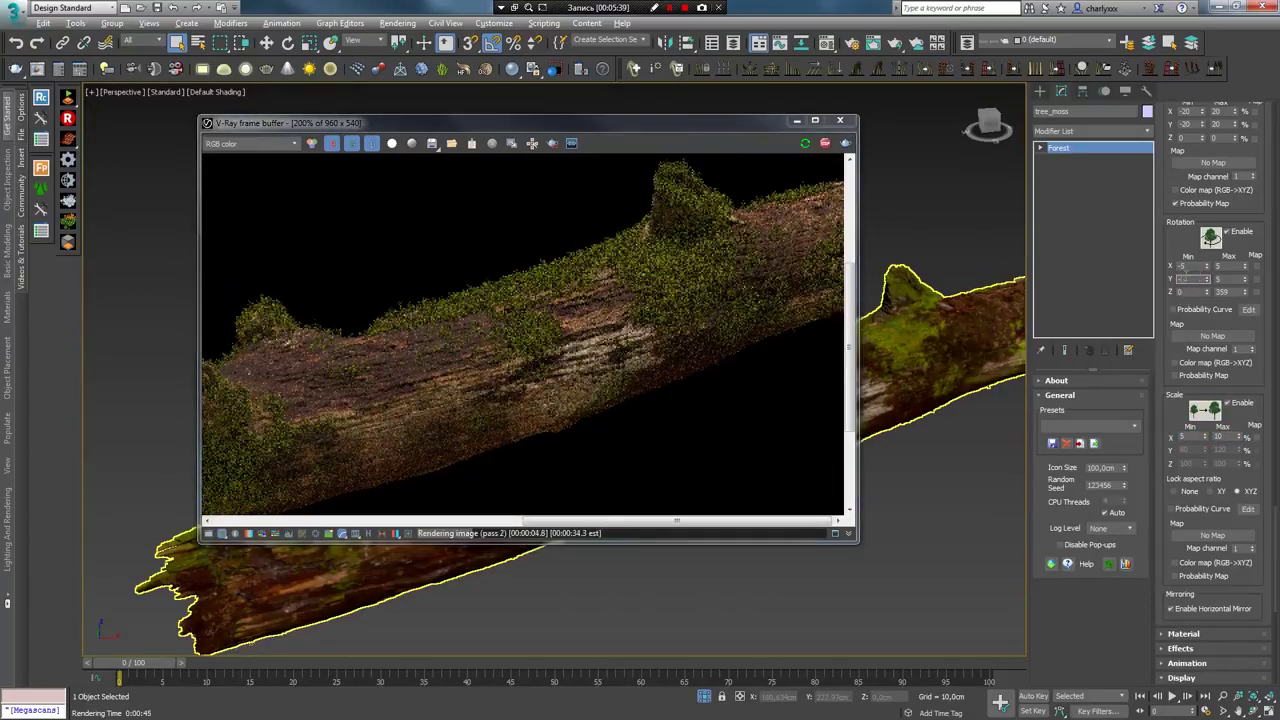
pyautogui.write('-1015')
pyautogui.press('Return')
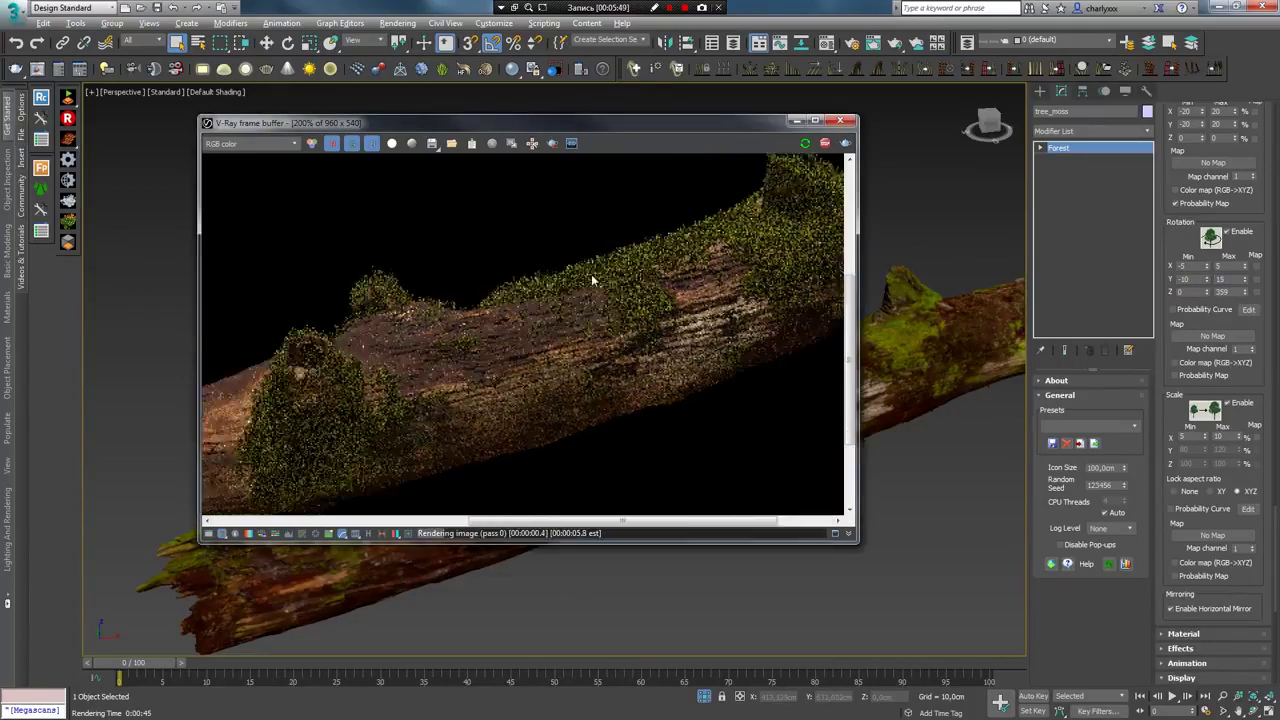
# Inspect the moss detail in the render, then close the frame buffer and open Render Setup
pyautogui.moveTo(514, 391); pyautogui.dragTo(586, 370, button='middle')
pyautogui.scroll(-1, 600, 375)
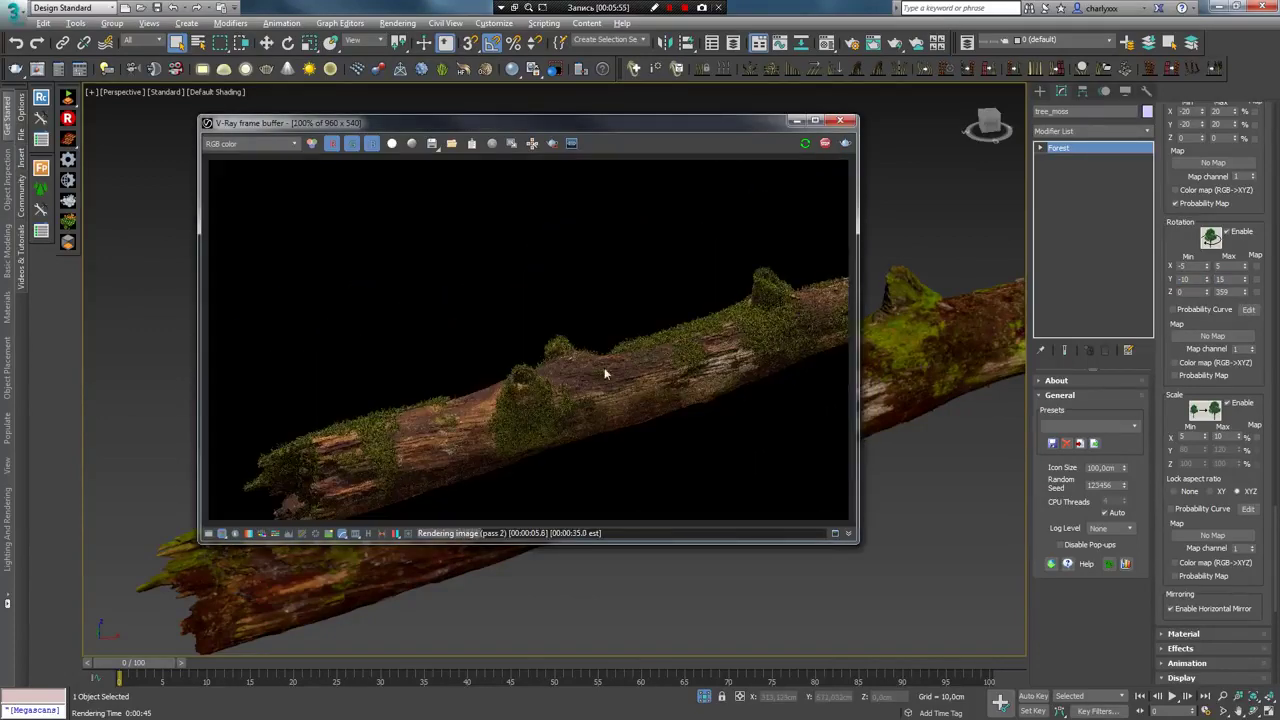
pyautogui.scroll(1, 640, 378)
pyautogui.moveTo(698, 386); pyautogui.dragTo(640, 370, button='middle')
pyautogui.scroll(-1, 602, 357)
pyautogui.scroll(1, 623, 443)
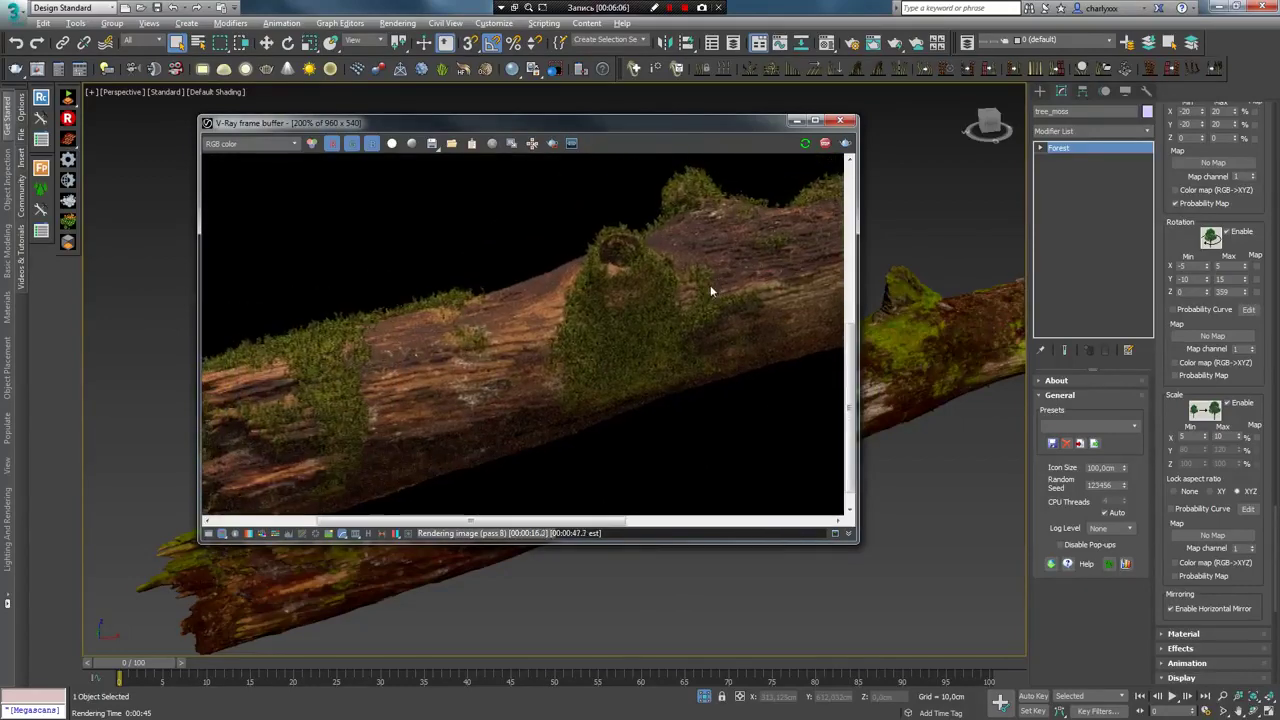
pyautogui.scroll(-1, 720, 280)
pyautogui.click(840, 121)
pyautogui.press('F10')
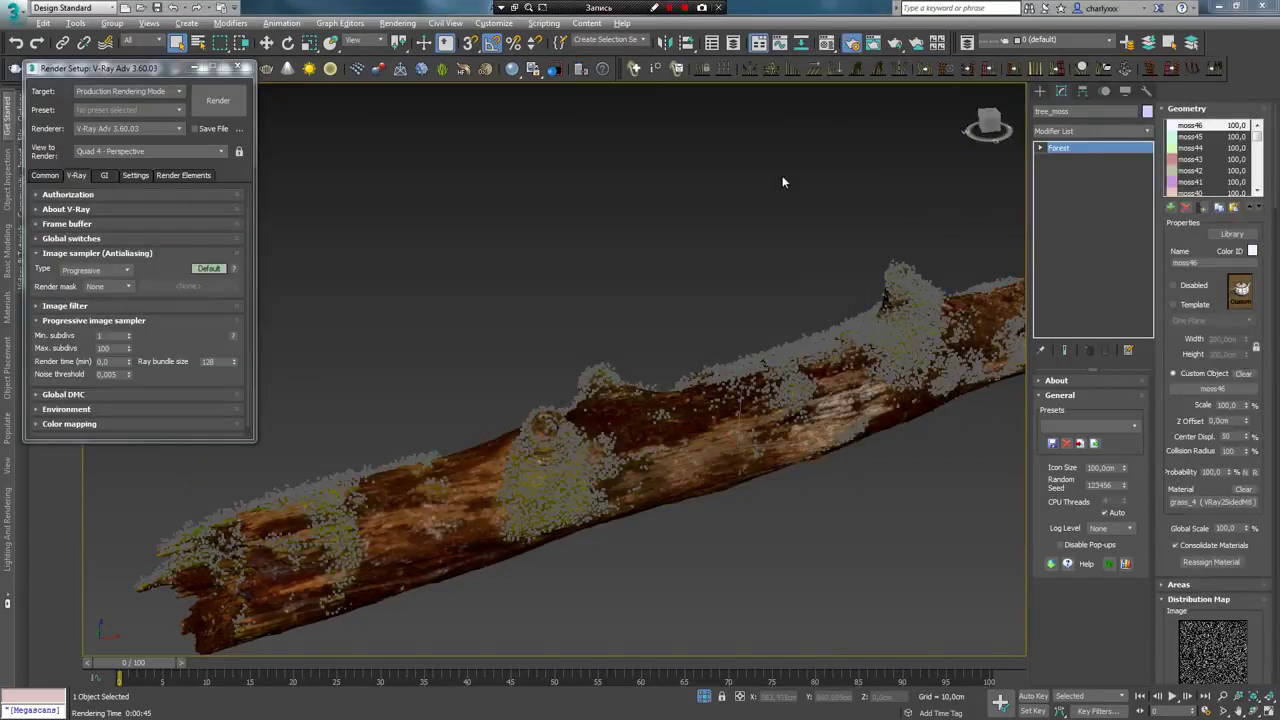
# Clone the moss scatter as a copy named tree_moss_dead
pyautogui.hotkey('ctrl', 'v')
pyautogui.click(606, 415)
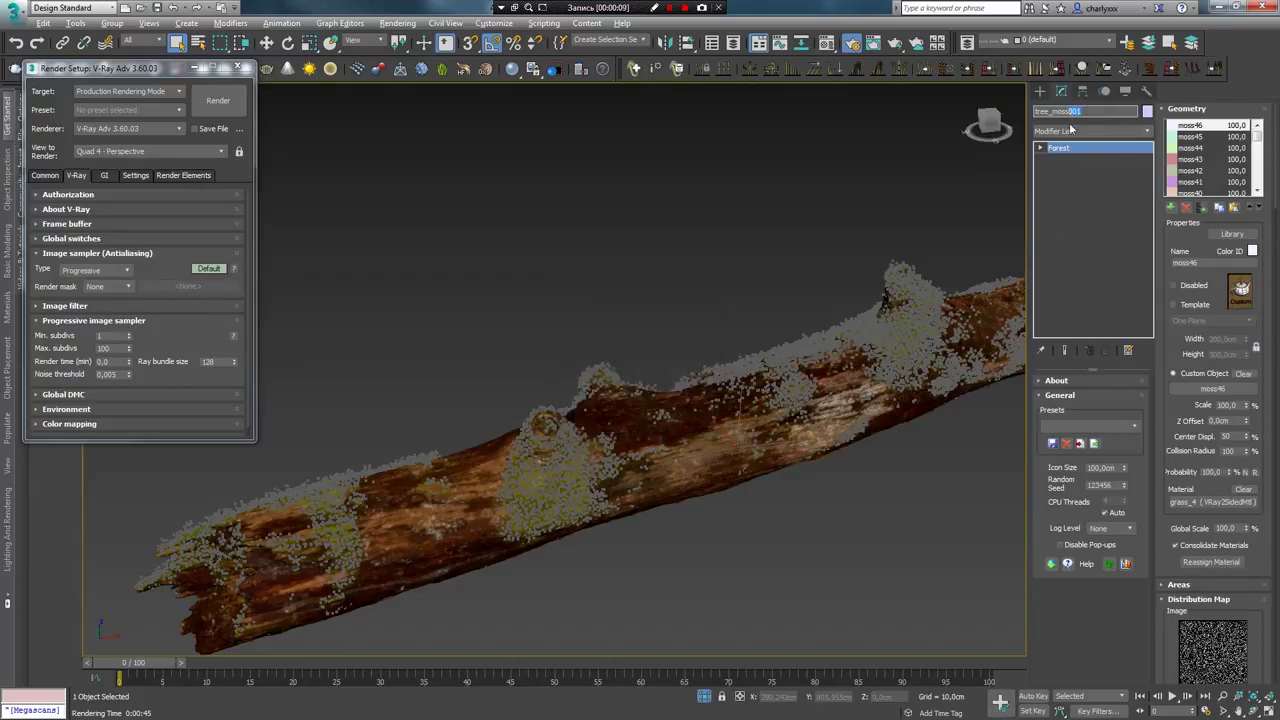
pyautogui.scroll(-3, 1194, 250)
pyautogui.scroll(-2, 1195, 290)
pyautogui.scroll(-3, 1197, 340)
pyautogui.scroll(-3, 1200, 400)
pyautogui.scroll(-3, 1200, 413)
pyautogui.scroll(-2, 1200, 413)
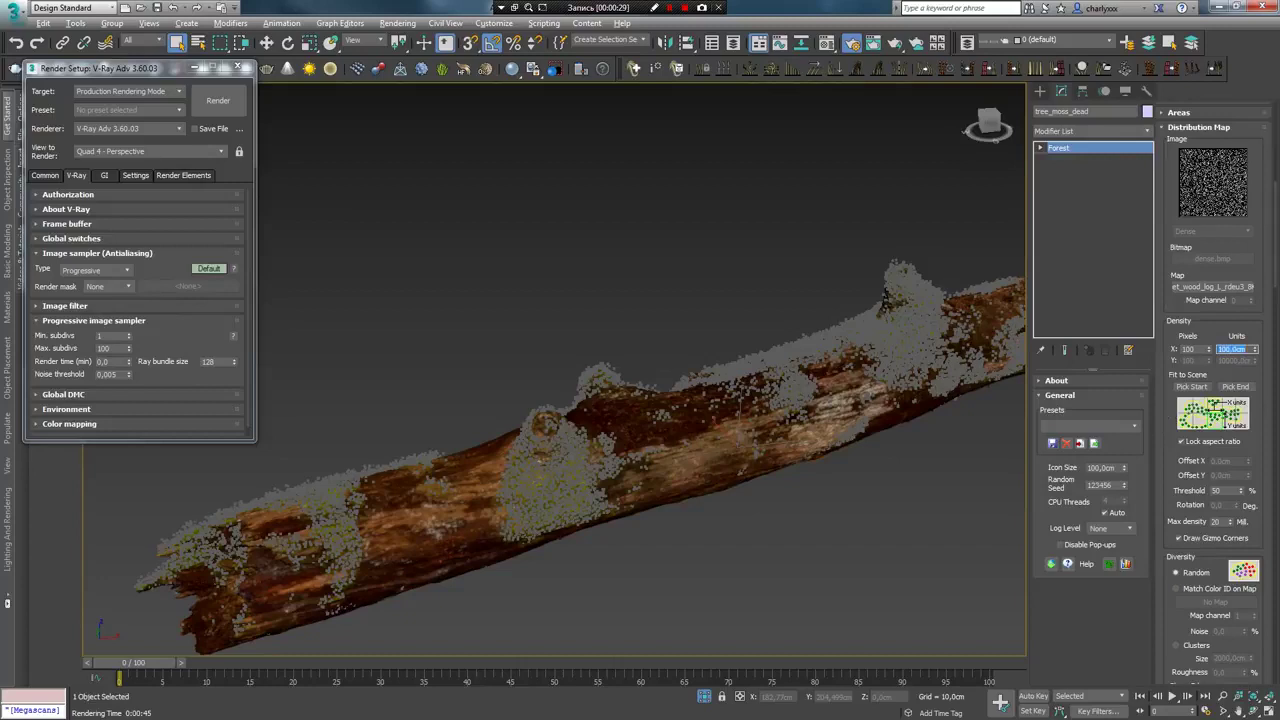
# Widen the copied moss's X position offset range and adjust its maximum scale
pyautogui.scroll(-3, 1232, 437)
pyautogui.scroll(-3, 1232, 437)
pyautogui.scroll(-3, 1232, 437)
pyautogui.scroll(-3, 1232, 437)
pyautogui.scroll(-3, 1232, 437)
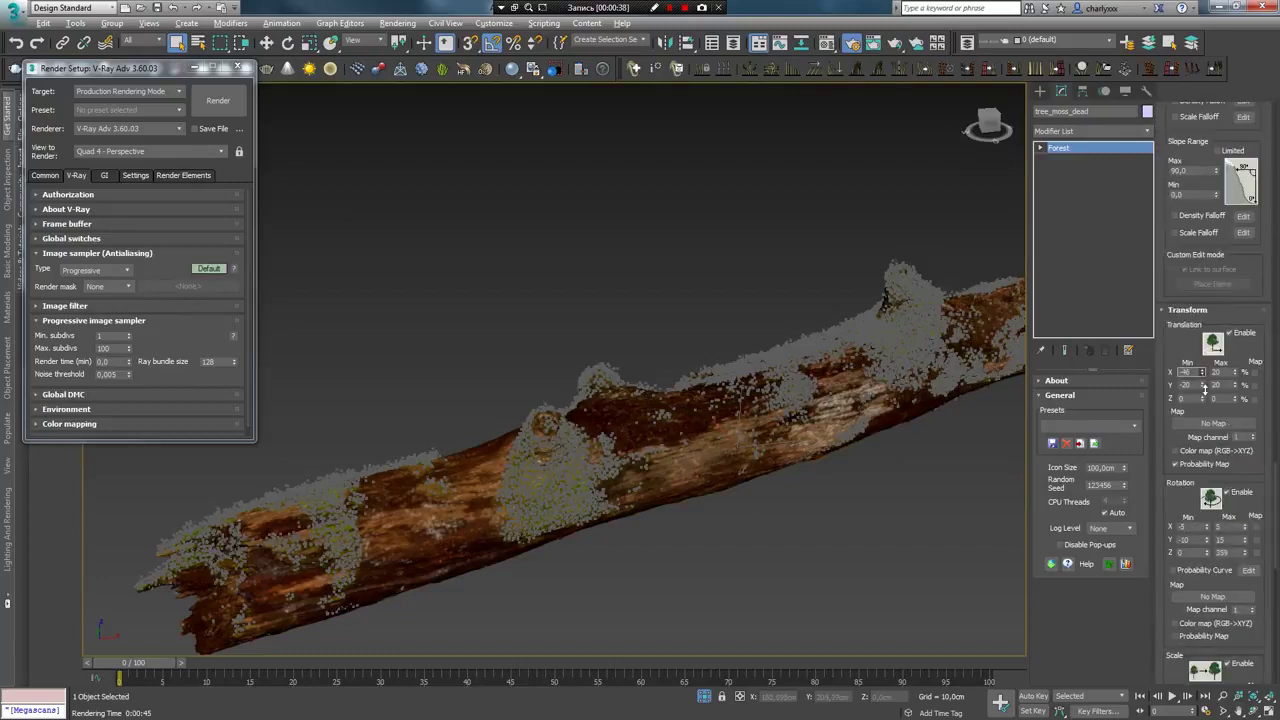
pyautogui.moveTo(1204, 365)
pyautogui.mouseDown()
pyautogui.moveTo(1204, 376)
pyautogui.moveTo(1238, 346)
pyautogui.mouseUp()
pyautogui.scroll(-3, 1207, 400)
pyautogui.moveTo(1207, 446); pyautogui.dragTo(1207, 443)
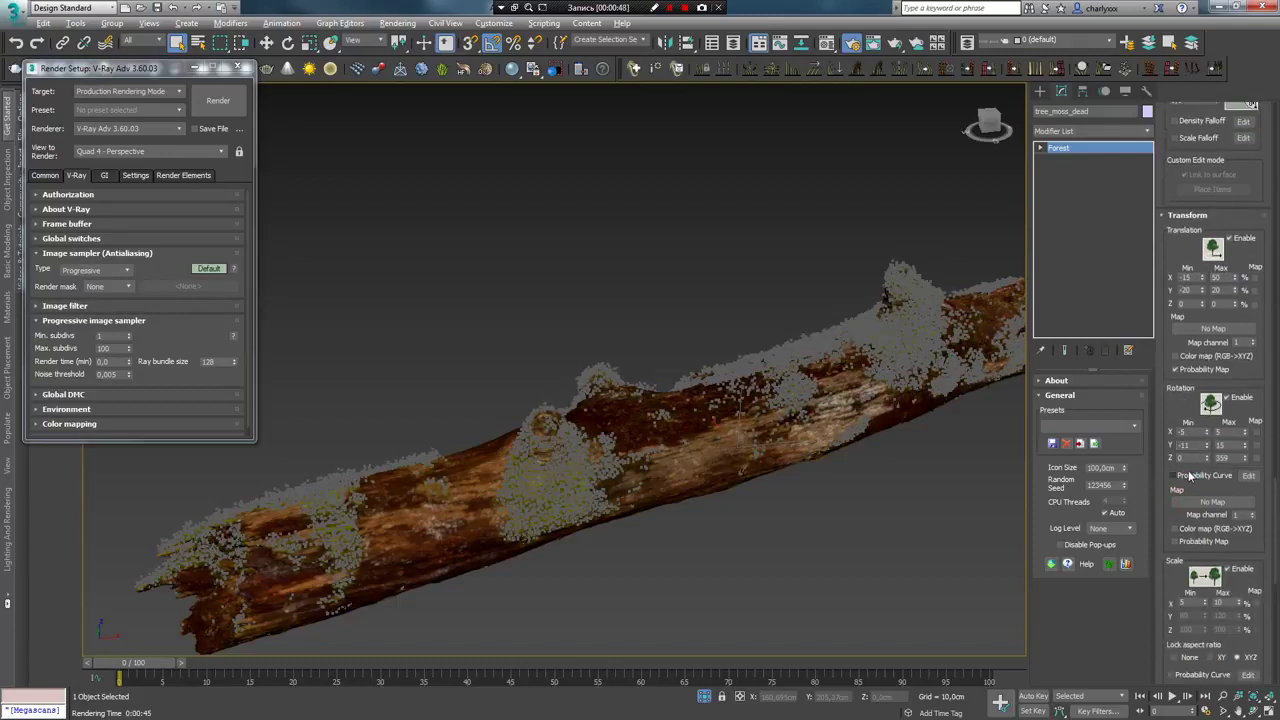
pyautogui.scroll(-5, 1186, 474)
pyautogui.moveTo(1240, 447); pyautogui.dragTo(1238, 441)
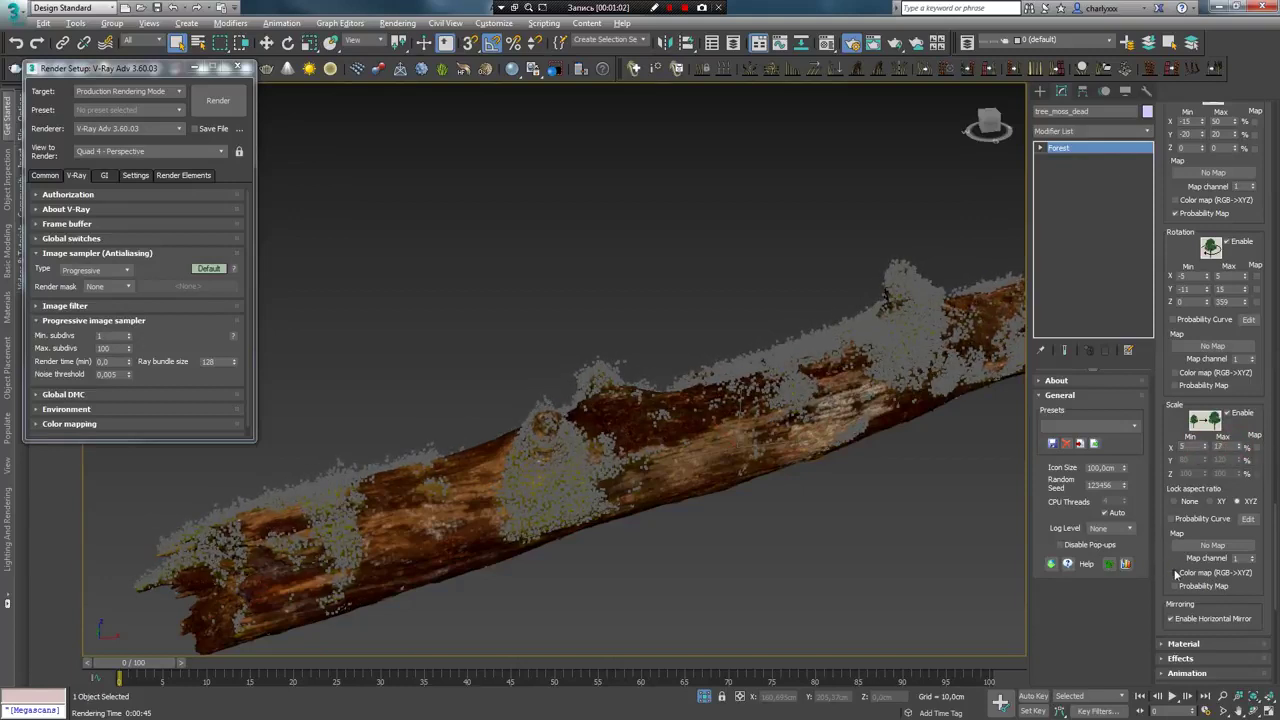
# Select all moss models in the geometry list and set their probability to 40%
pyautogui.scroll(3, 1188, 240)
pyautogui.scroll(3, 1200, 300)
pyautogui.scroll(3, 1190, 280)
pyautogui.scroll(3, 1161, 231)
pyautogui.scroll(10, 1161, 231)
pyautogui.scroll(5, 1253, 455)
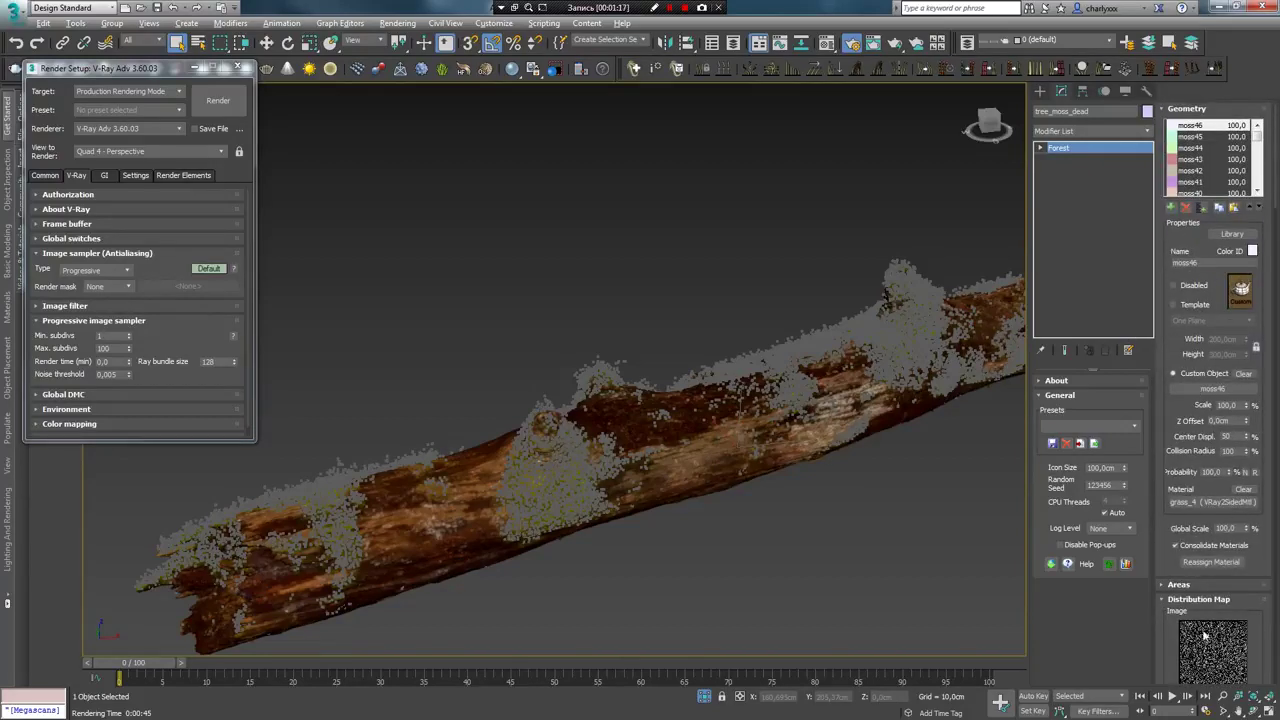
pyautogui.moveTo(1259, 136); pyautogui.dragTo(1259, 186)
pyautogui.hotkey('ctrl', 'a')
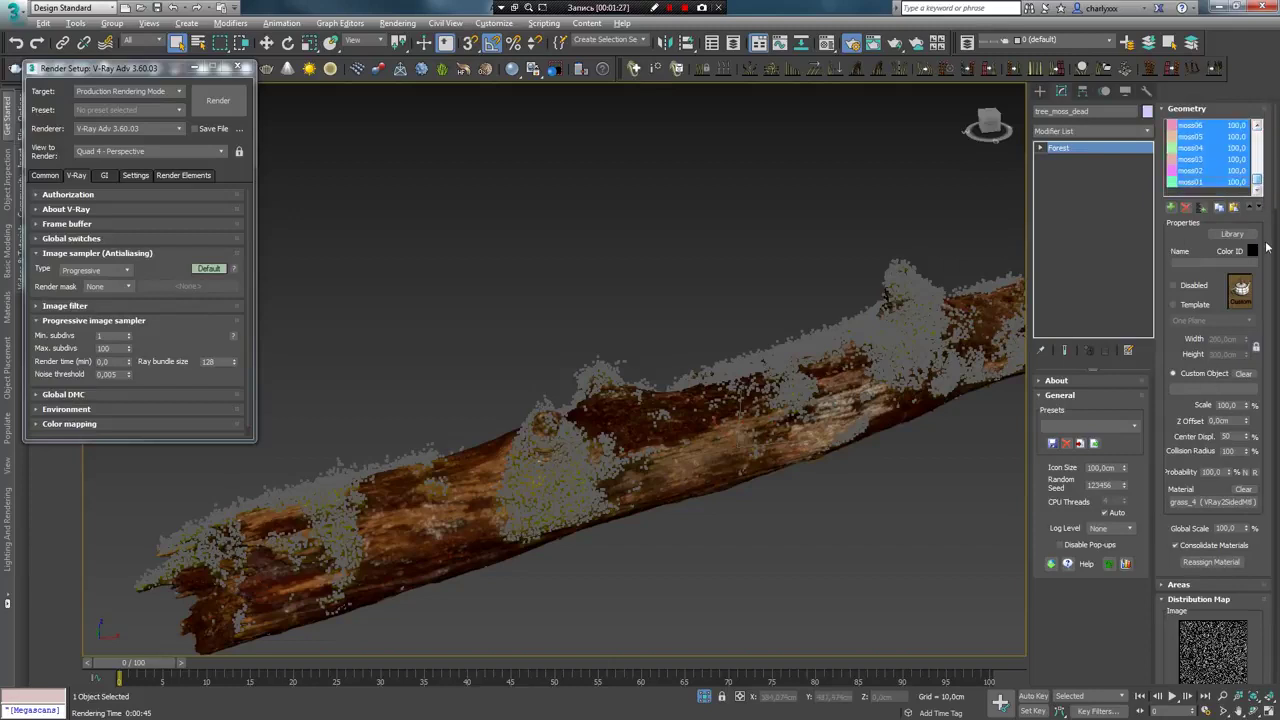
pyautogui.click(1212, 471)
pyautogui.write('50')
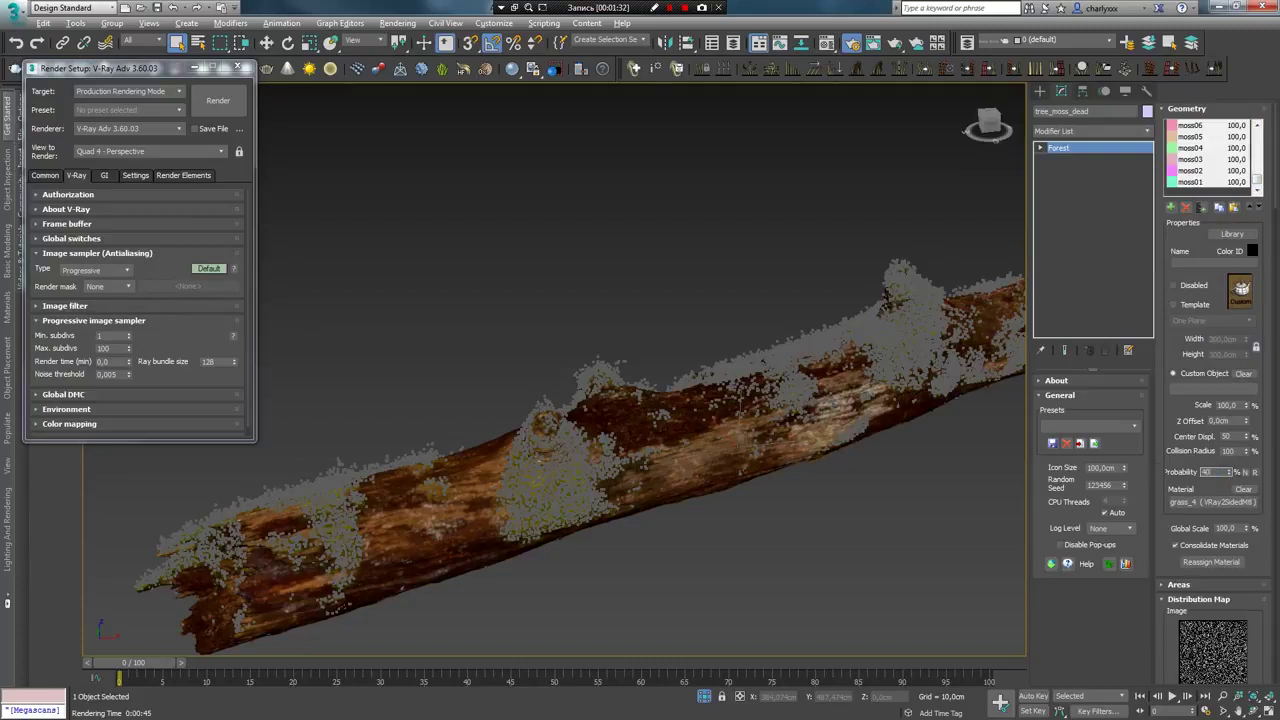
pyautogui.press('Return')
# Open the Material Editor and reset its sample slots with fresh materials
pyautogui.scroll(-1, 1178, 464)
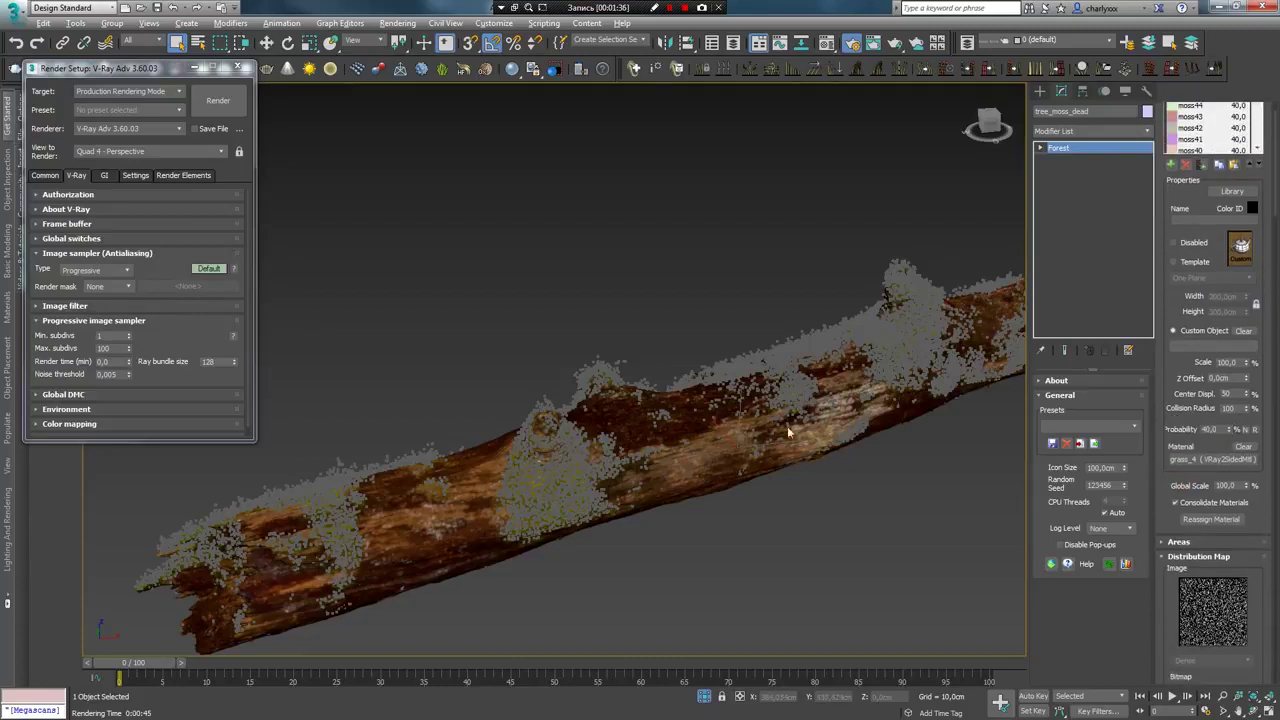
pyautogui.press('m')
pyautogui.click(847, 140)
pyautogui.click(770, 248)
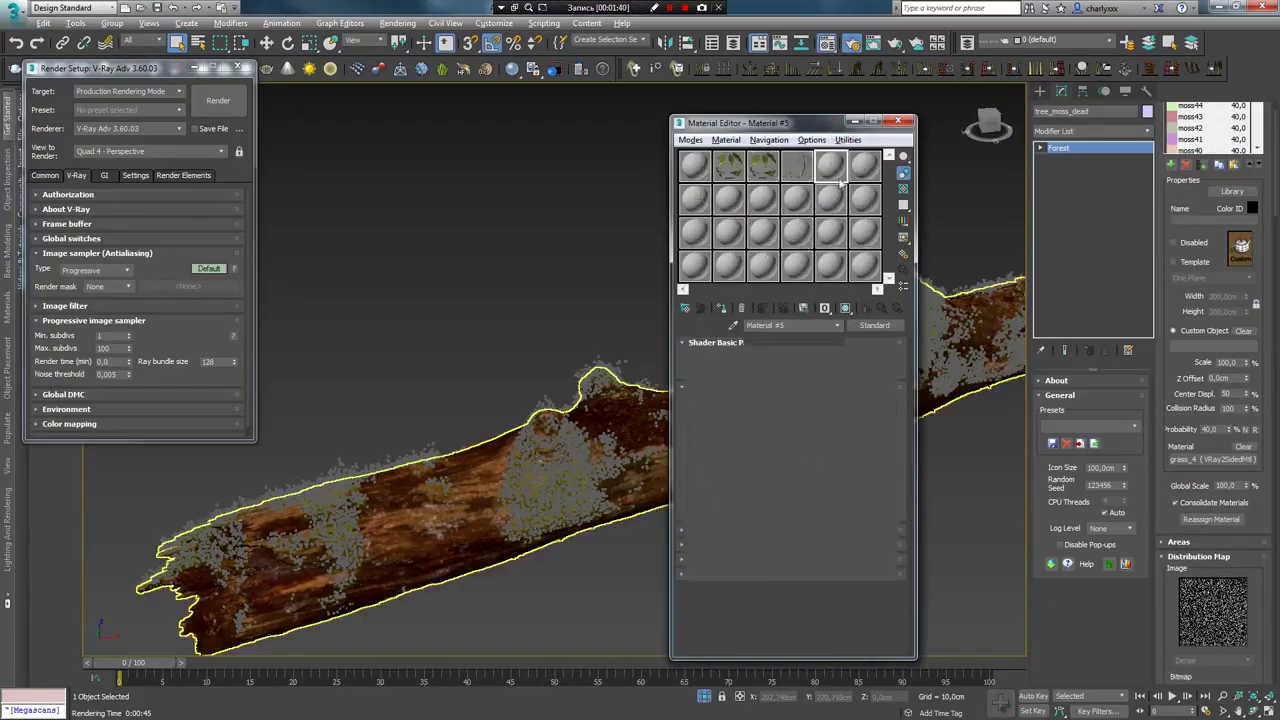
# Pick the scatter's grass_4 material into a slot and instance slot 3 as its Back material
pyautogui.moveTo(830, 232); pyautogui.dragTo(790, 275)
pyautogui.click(762, 430)
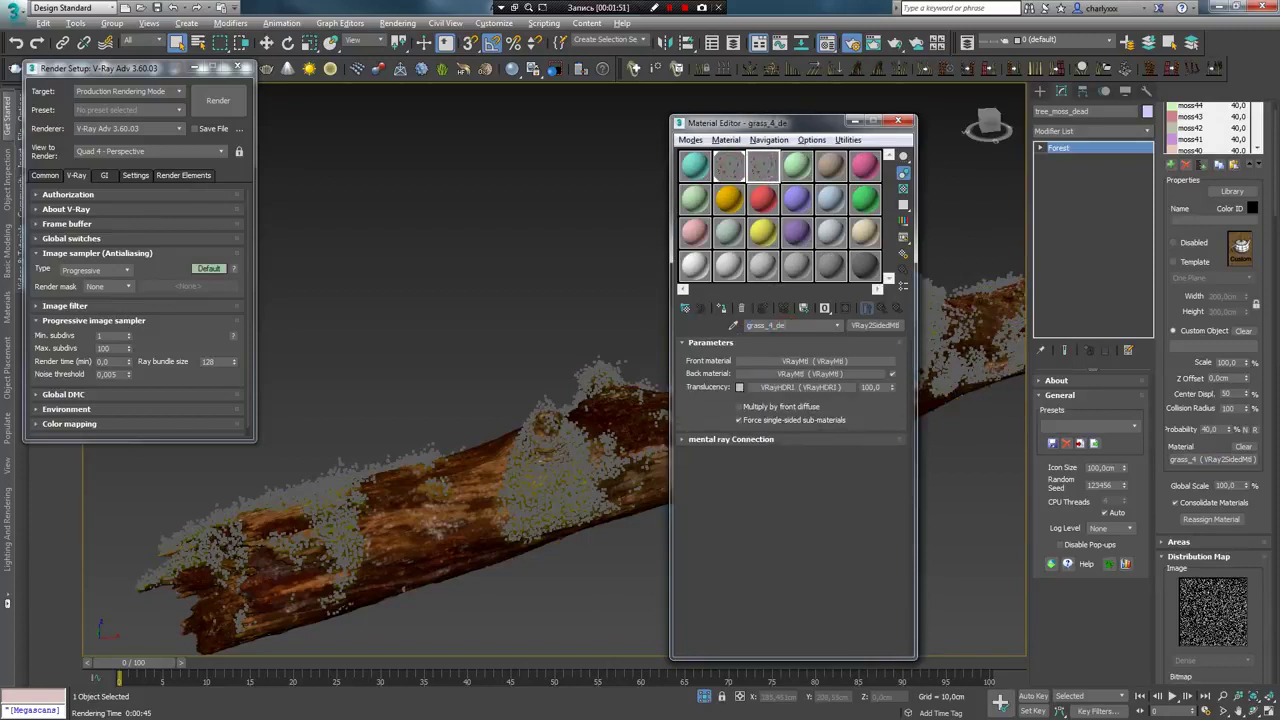
pyautogui.moveTo(765, 172); pyautogui.dragTo(810, 373)
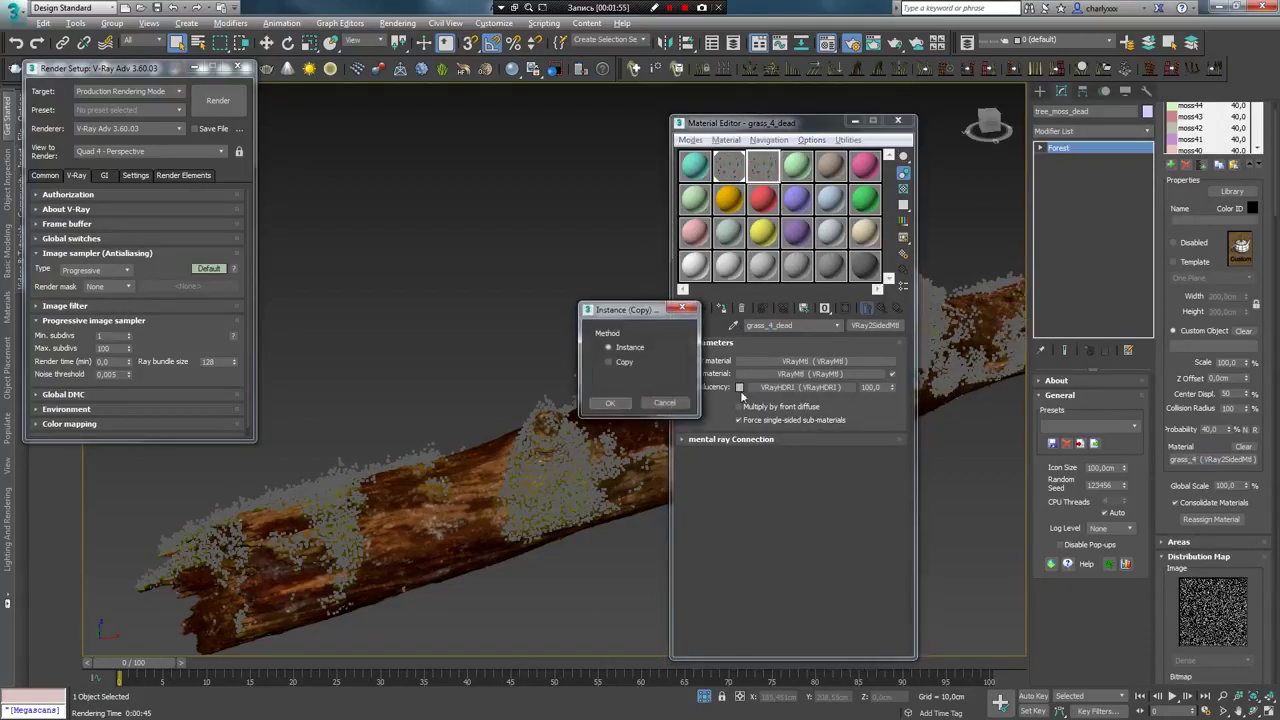
pyautogui.click(610, 404)
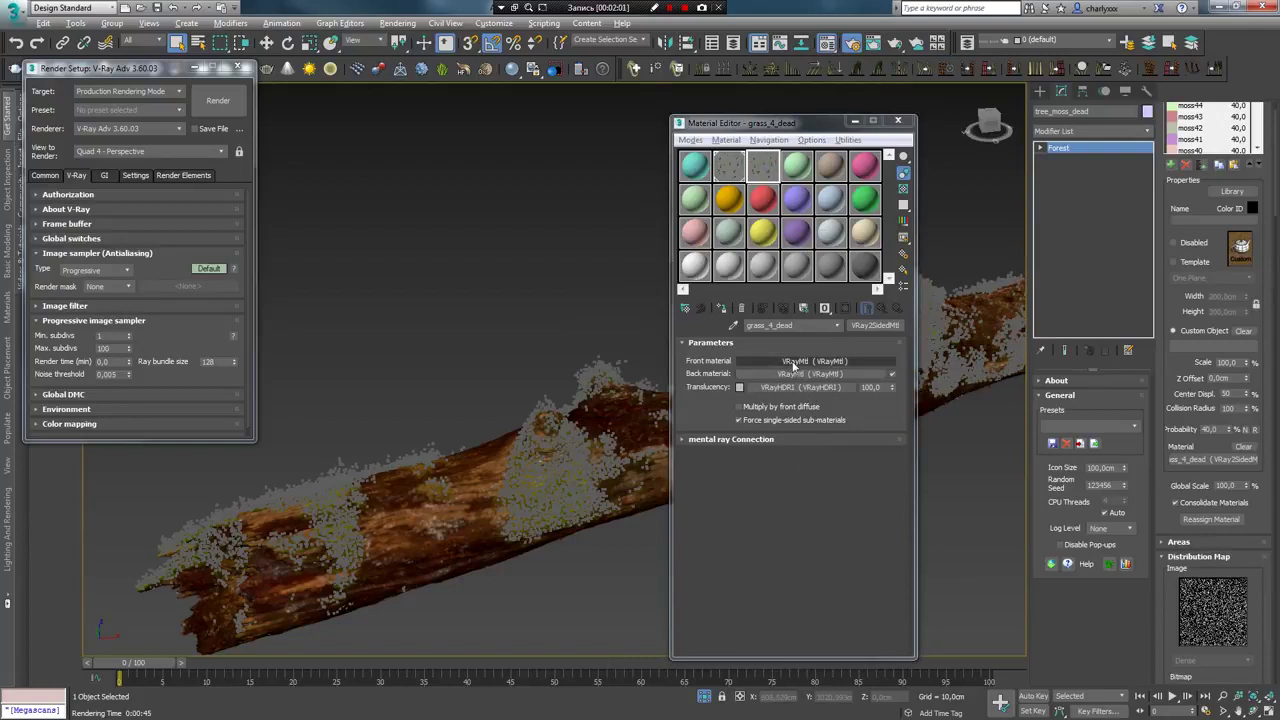
# Open the front material's diffuse texture and bring up the map type choices
pyautogui.click(793, 362)
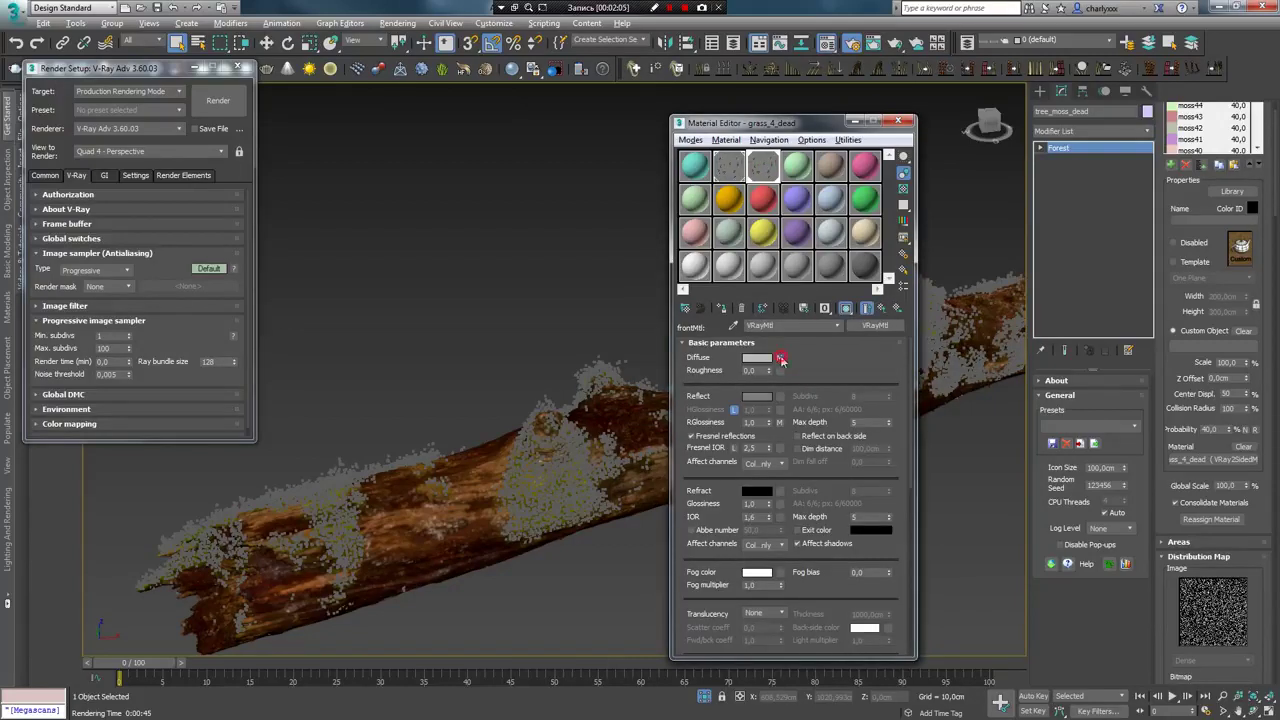
pyautogui.click(780, 358)
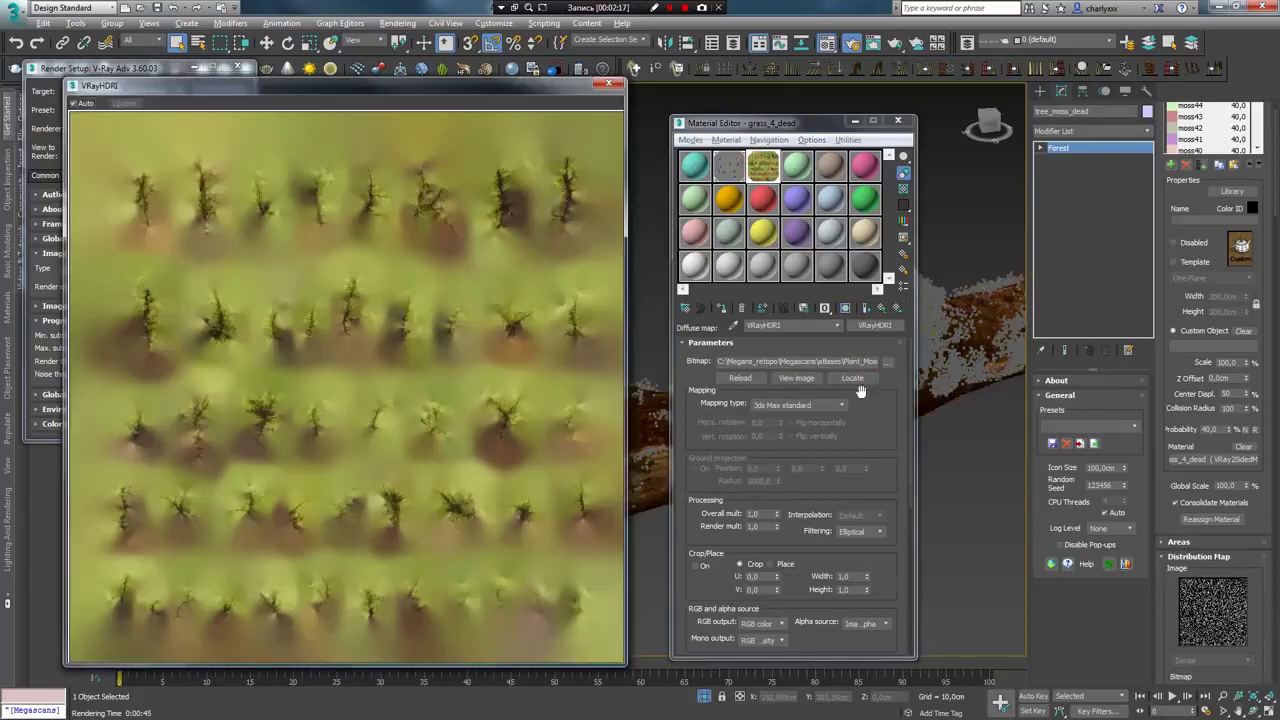
pyautogui.click(873, 327)
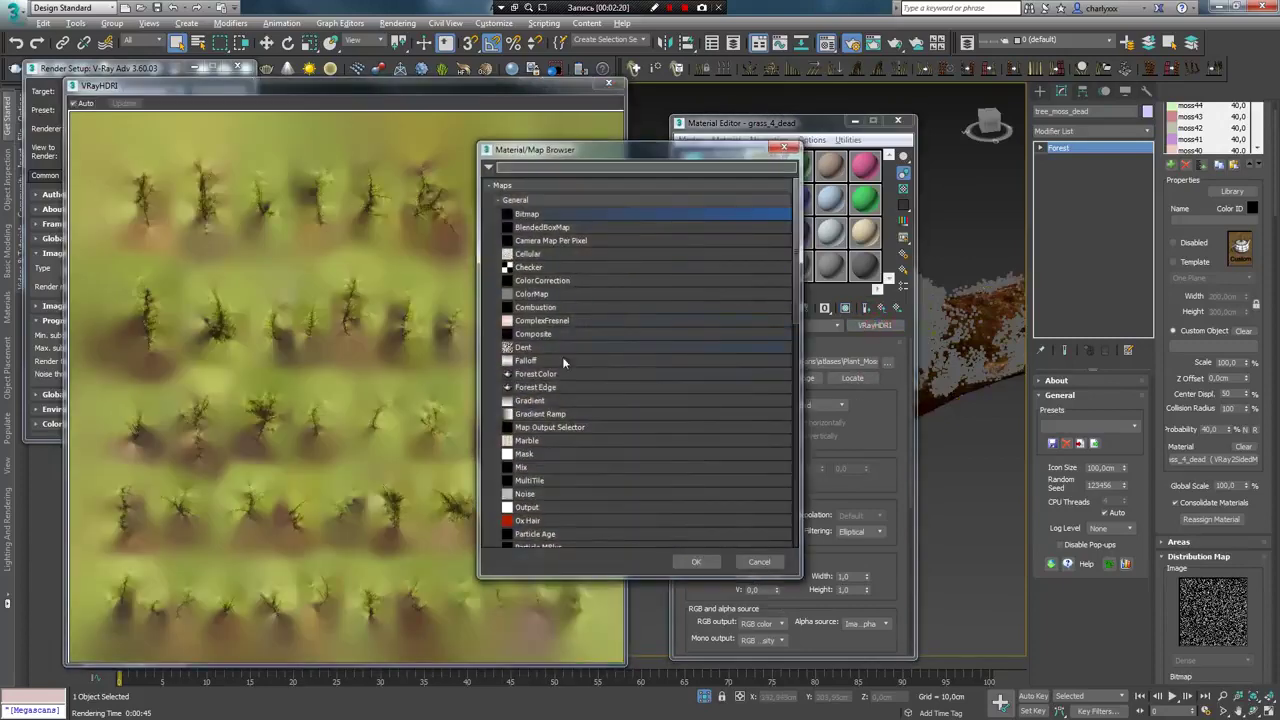
# Wrap the diffuse texture in Color Correction, keeping the old map, with an olive hue tint
pyautogui.doubleClick(555, 279)
pyautogui.click(776, 420)
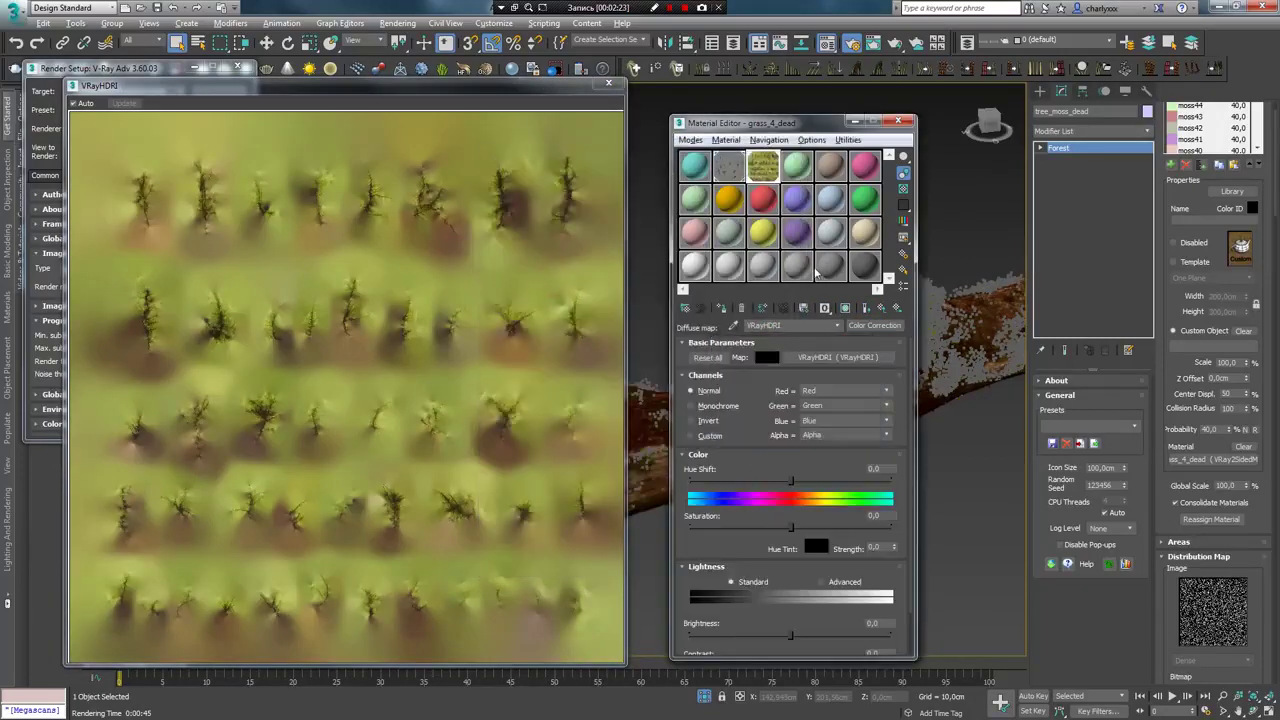
pyautogui.moveTo(776, 513)
pyautogui.mouseDown()
pyautogui.moveTo(776, 470)
pyautogui.moveTo(776, 491)
pyautogui.mouseUp()
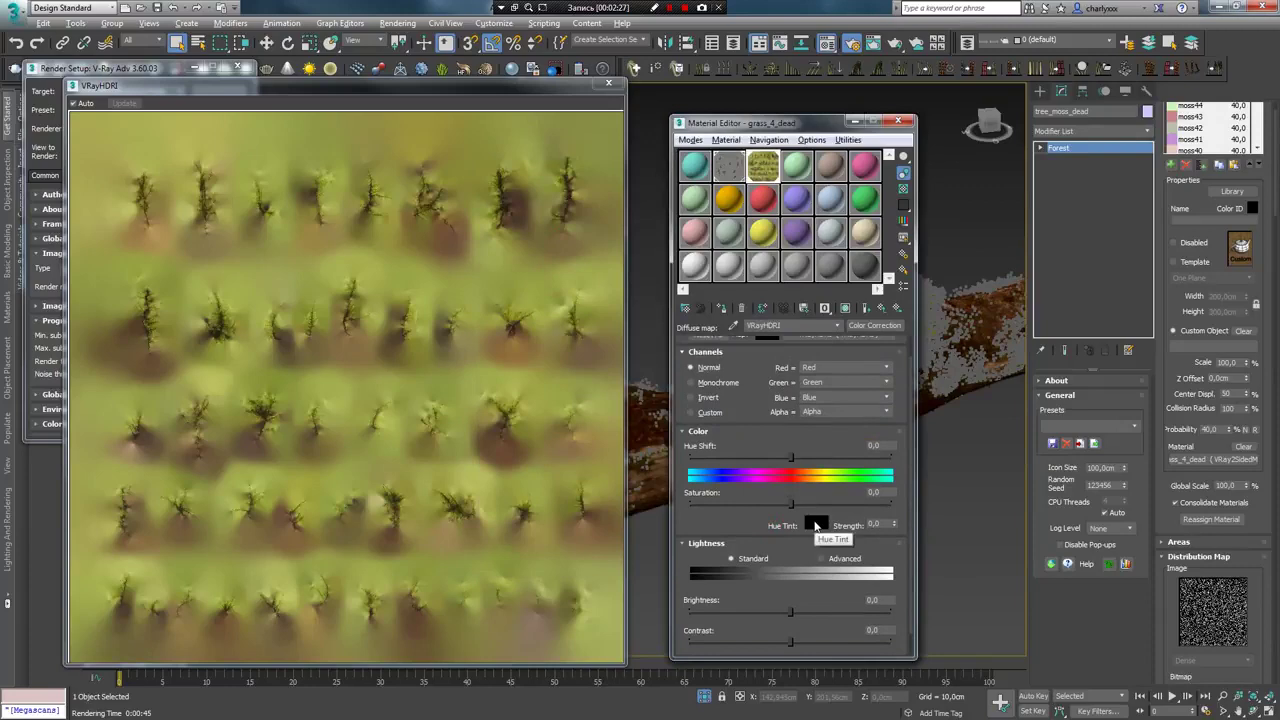
pyautogui.click(816, 523)
pyautogui.moveTo(530, 92); pyautogui.dragTo(257, 84)
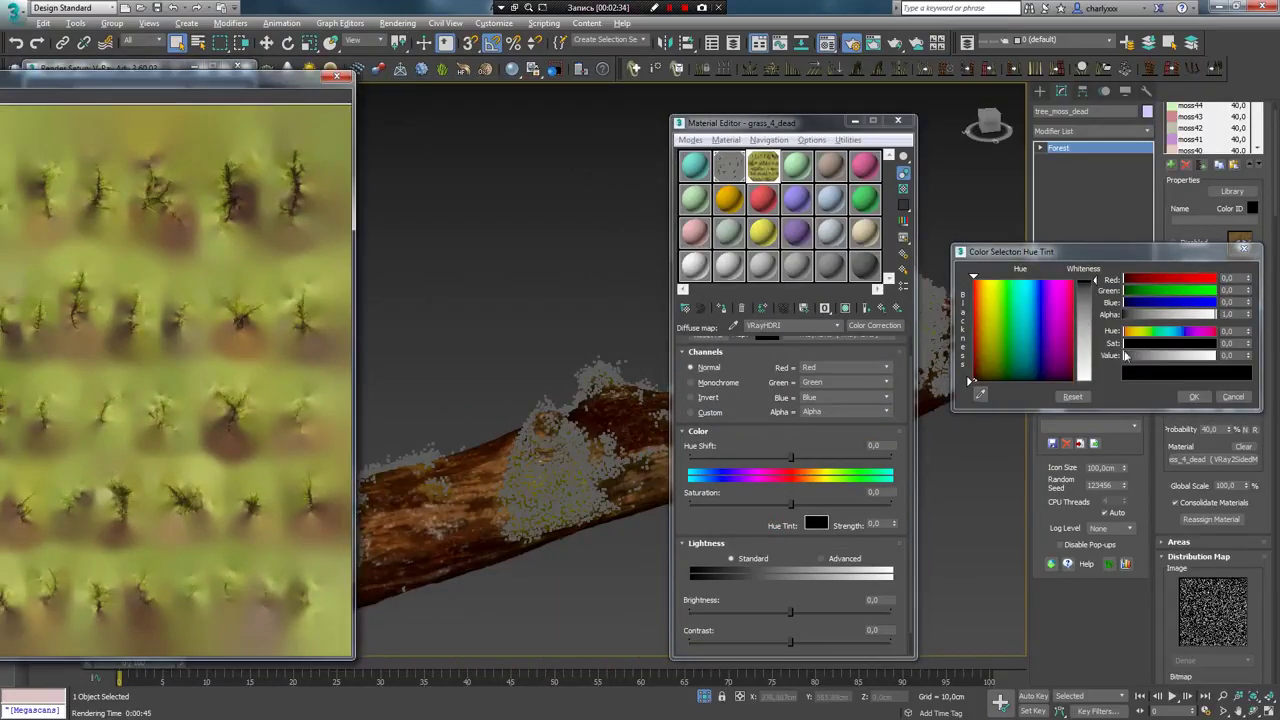
pyautogui.click(442, 495)
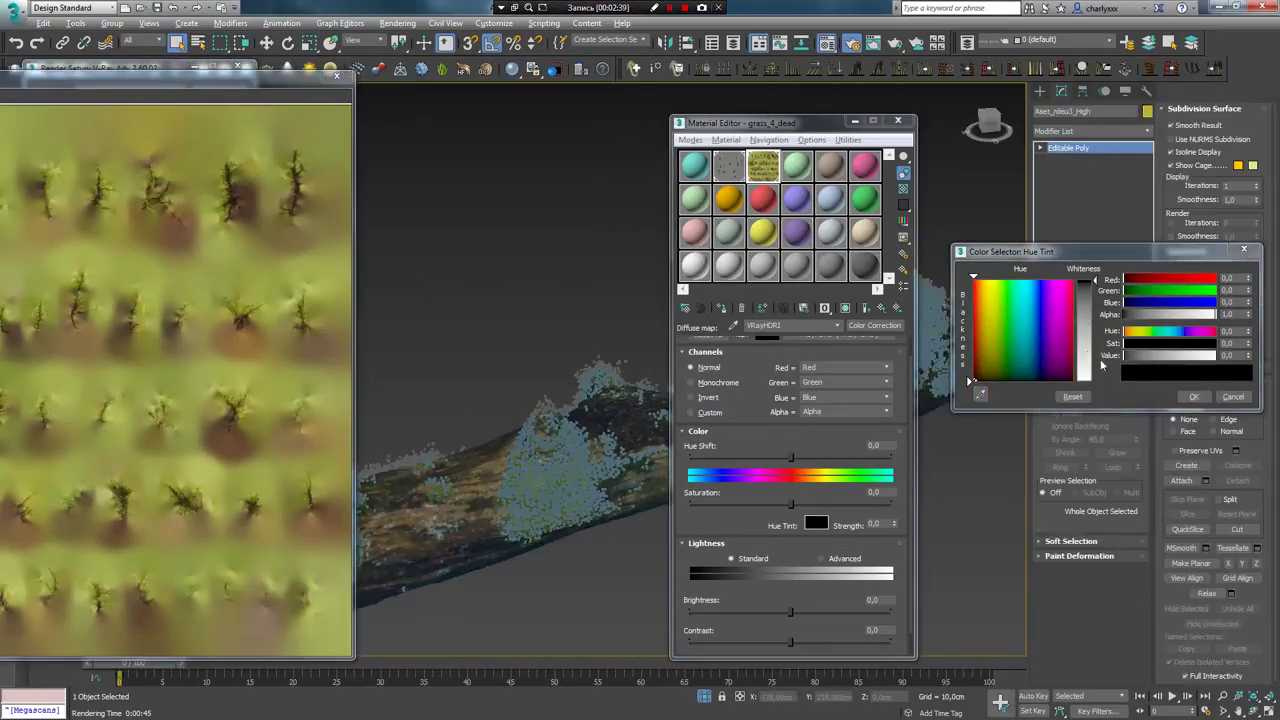
pyautogui.moveTo(1100, 251); pyautogui.dragTo(643, 249)
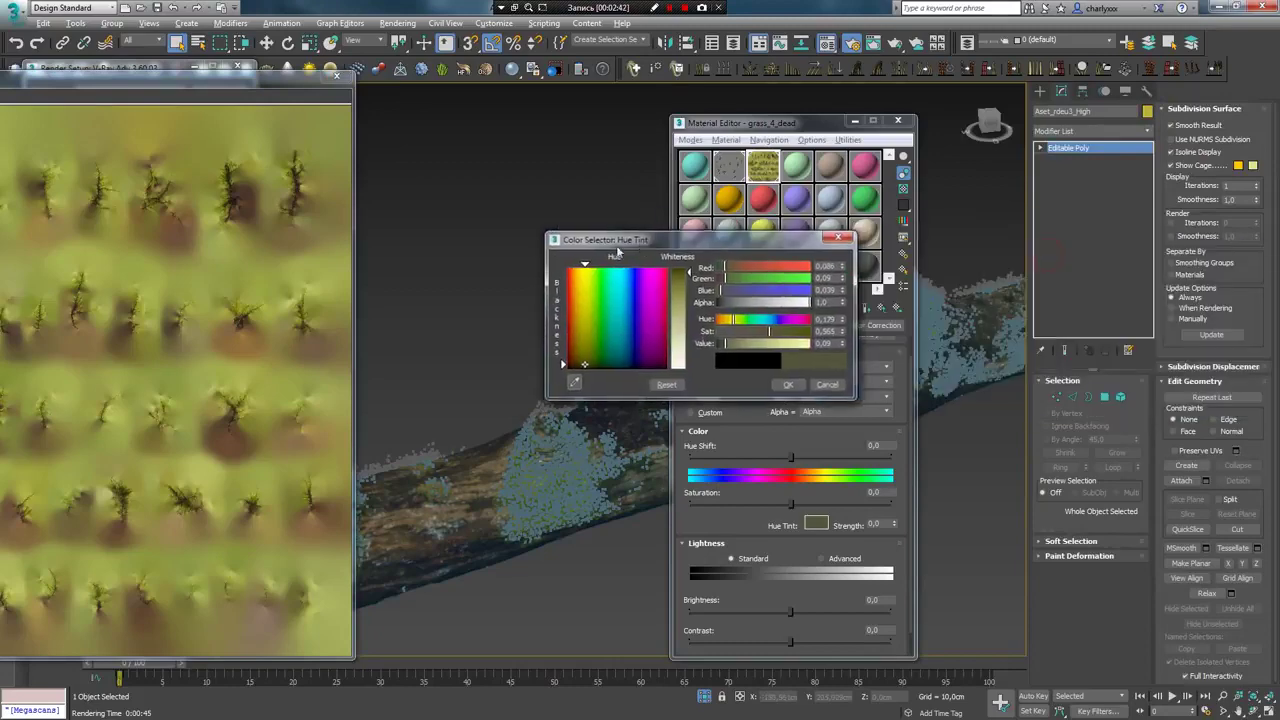
pyautogui.click(523, 394)
pyautogui.click(736, 395)
# Set hue shift to -10.166 and tint strength to 100, then close the Material Editor
pyautogui.moveTo(791, 480); pyautogui.dragTo(787, 481)
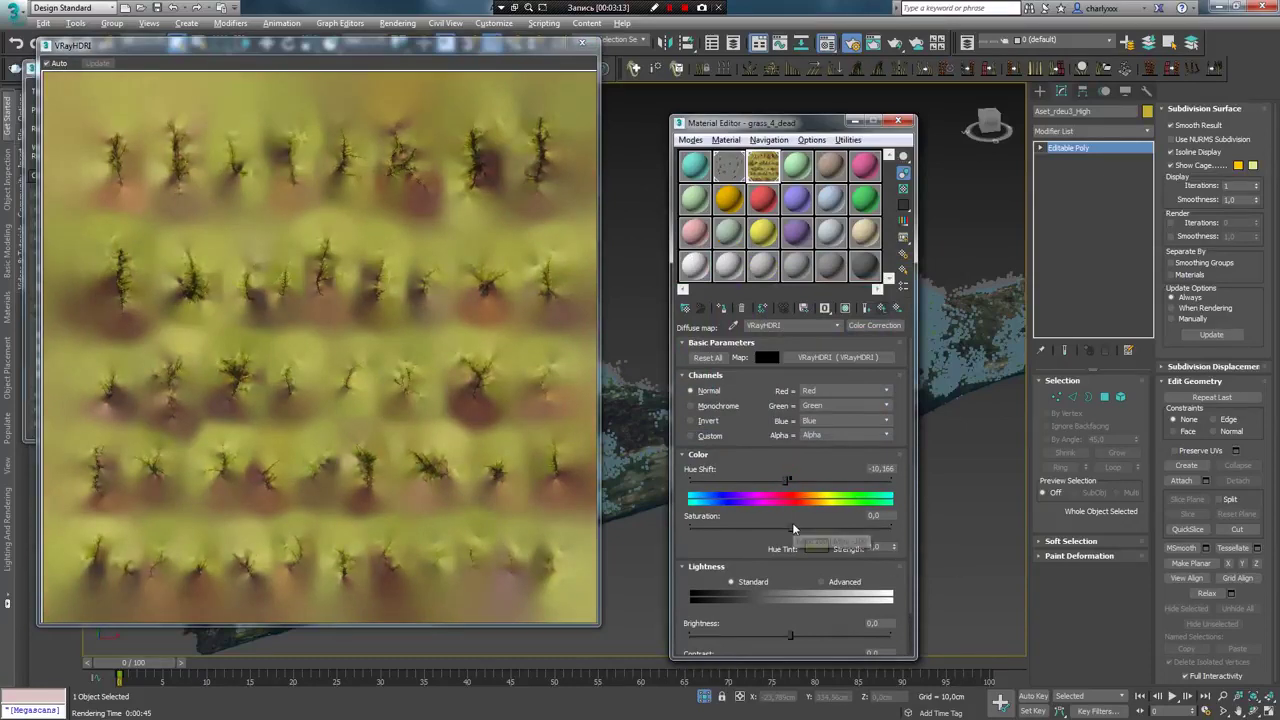
pyautogui.click(878, 548)
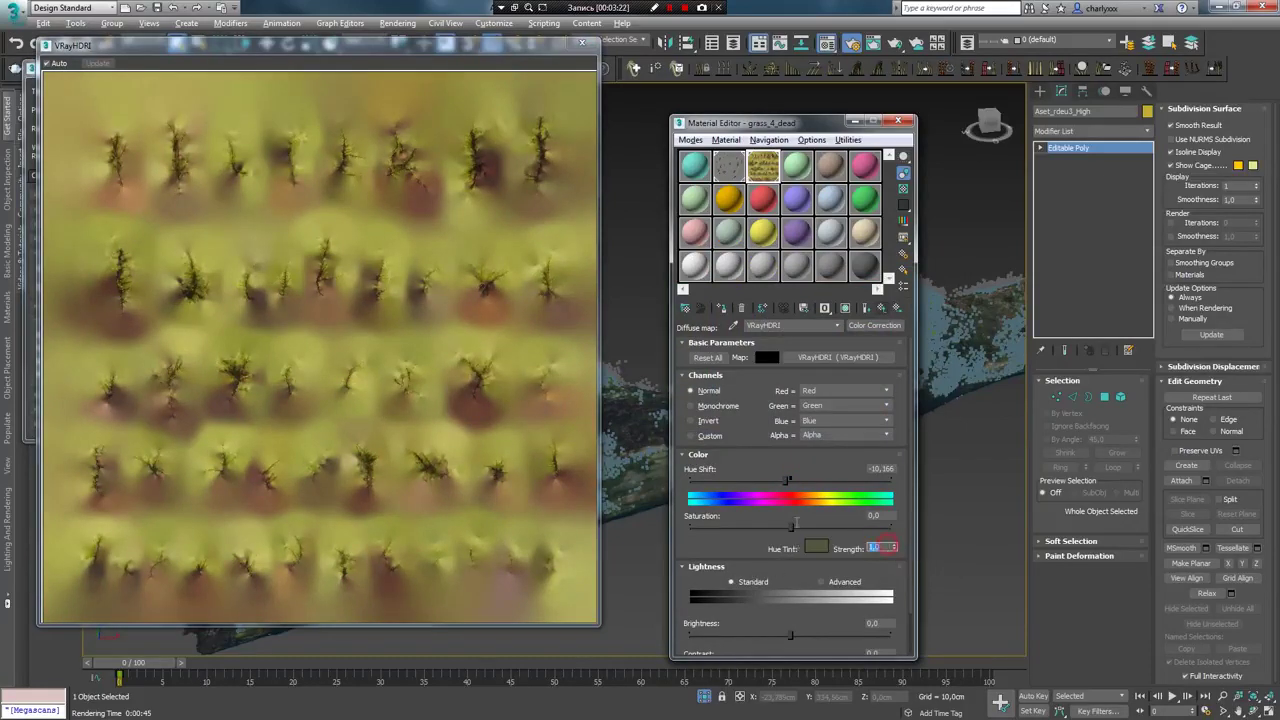
pyautogui.write('100')
pyautogui.press('Return')
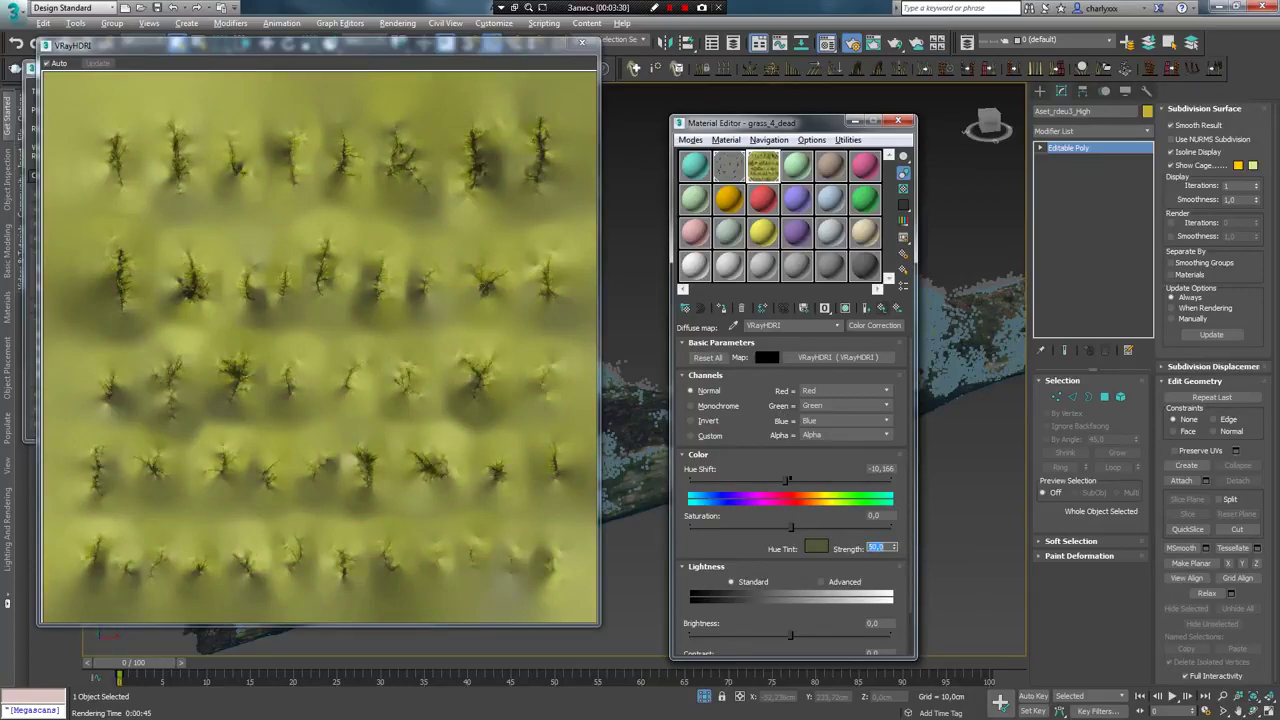
pyautogui.click(584, 44)
pyautogui.click(897, 121)
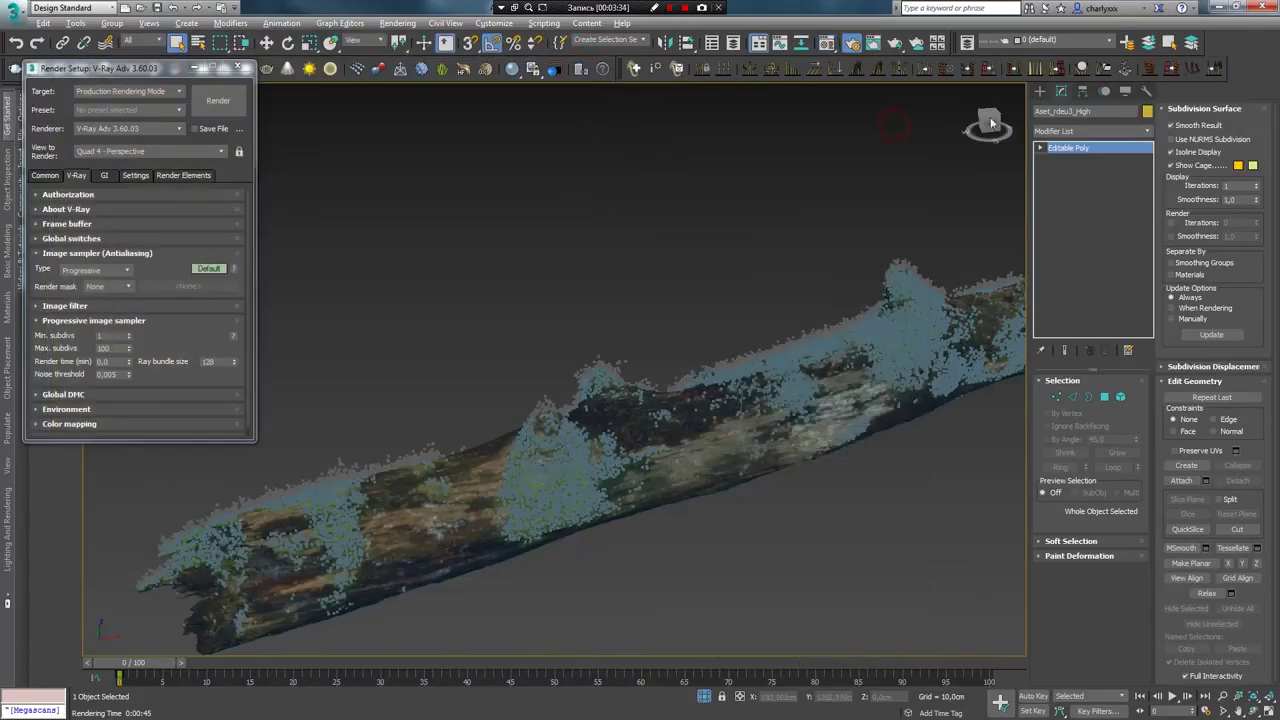
# Render the scene in V-Ray and zoom in and out to check the recoloured moss on the log
pyautogui.hotkey('shift', 'q')
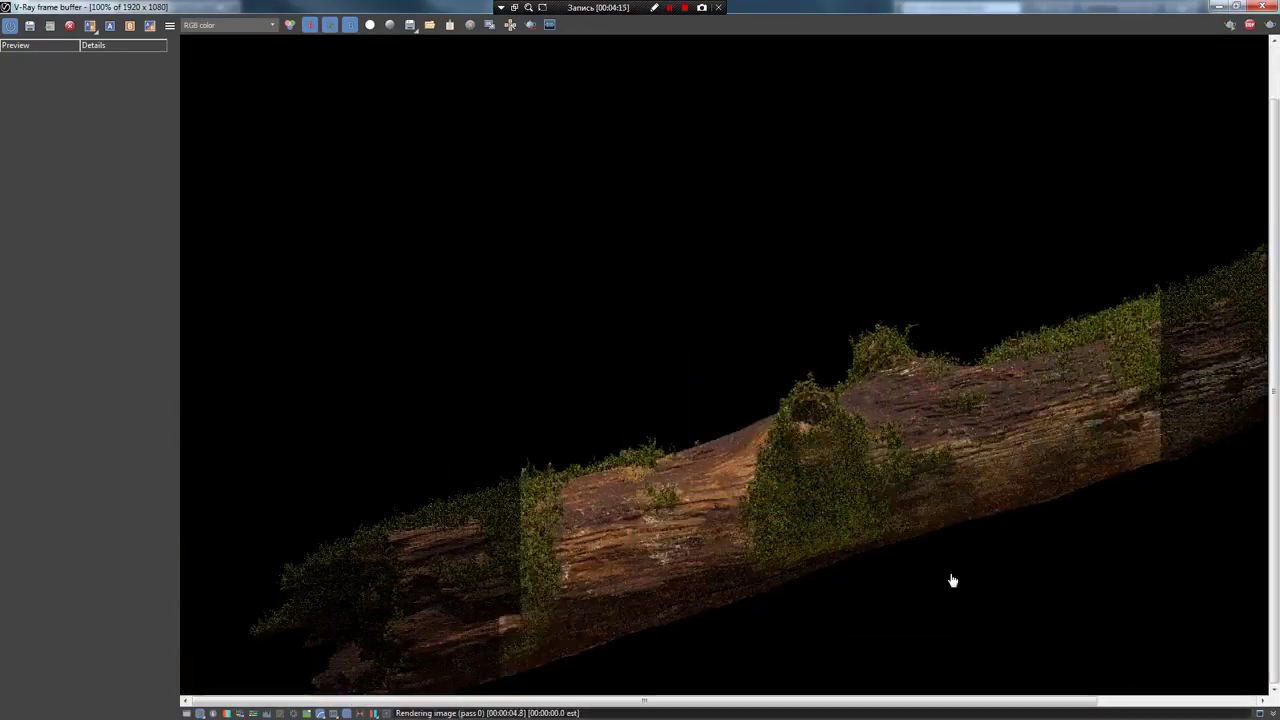
pyautogui.scroll(2, 957, 427)
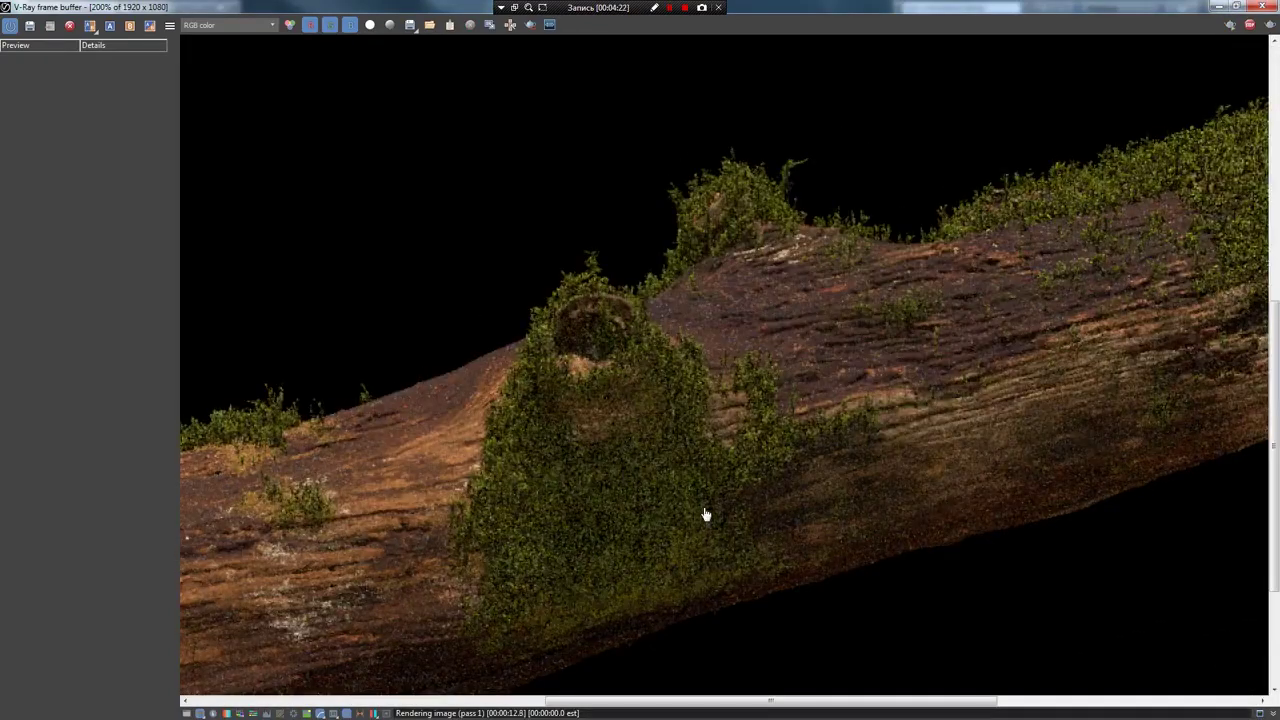
pyautogui.scroll(-2, 770, 437)
pyautogui.scroll(-2, 862, 449)
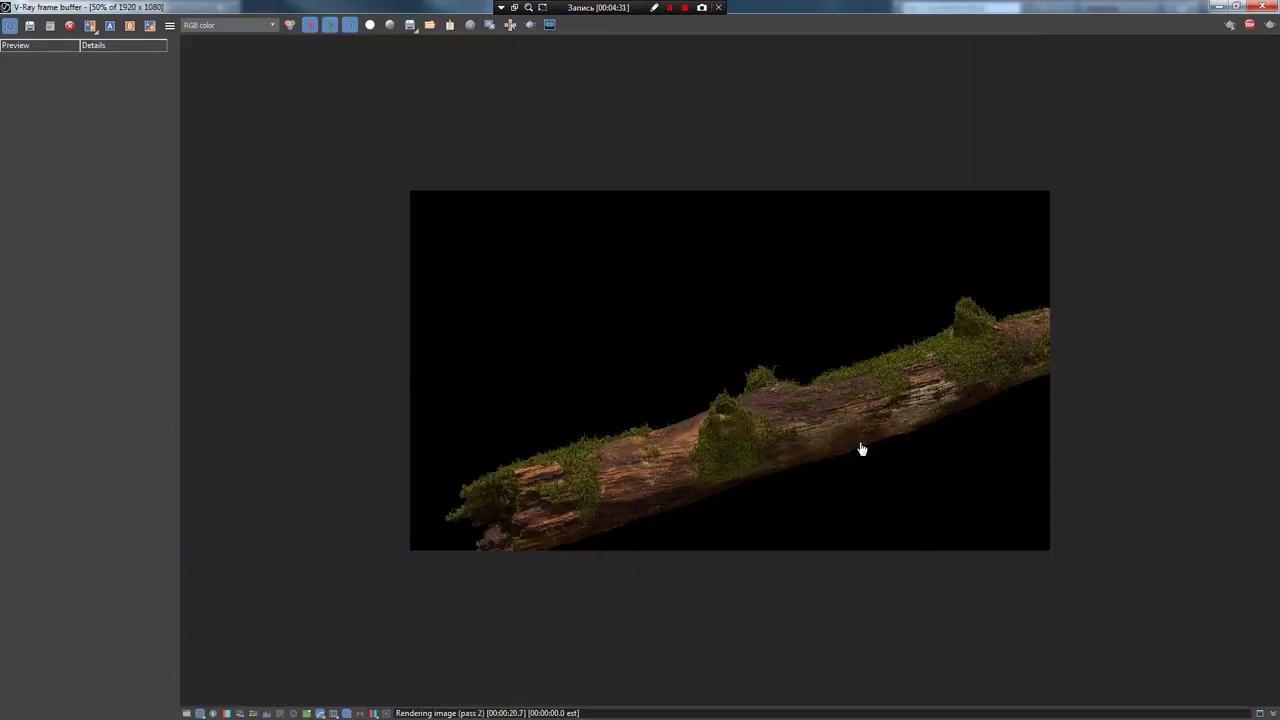
pyautogui.scroll(1, 882, 451)
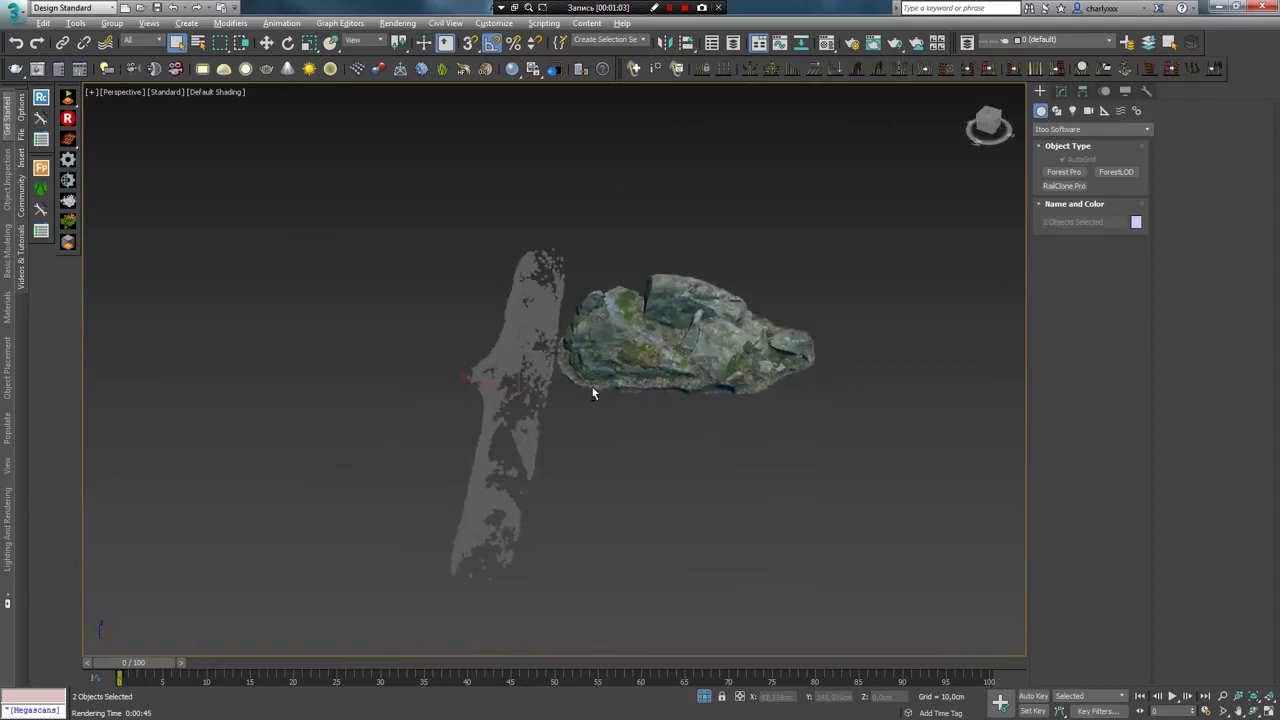
# Select stone_moss and copy the sandstone rock's texture folder path
pyautogui.click(882, 165)
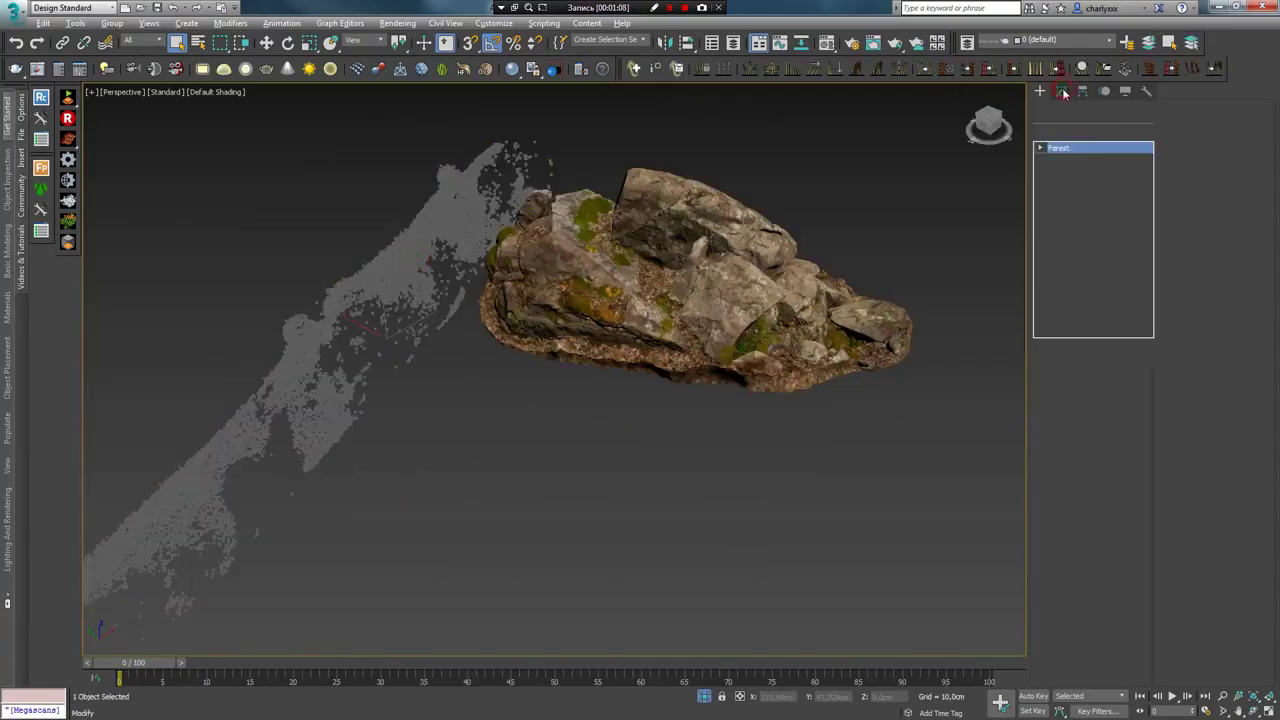
pyautogui.scroll(-3, 1196, 360)
pyautogui.scroll(-3, 1205, 390)
pyautogui.scroll(-3, 1214, 415)
pyautogui.scroll(-3, 1222, 438)
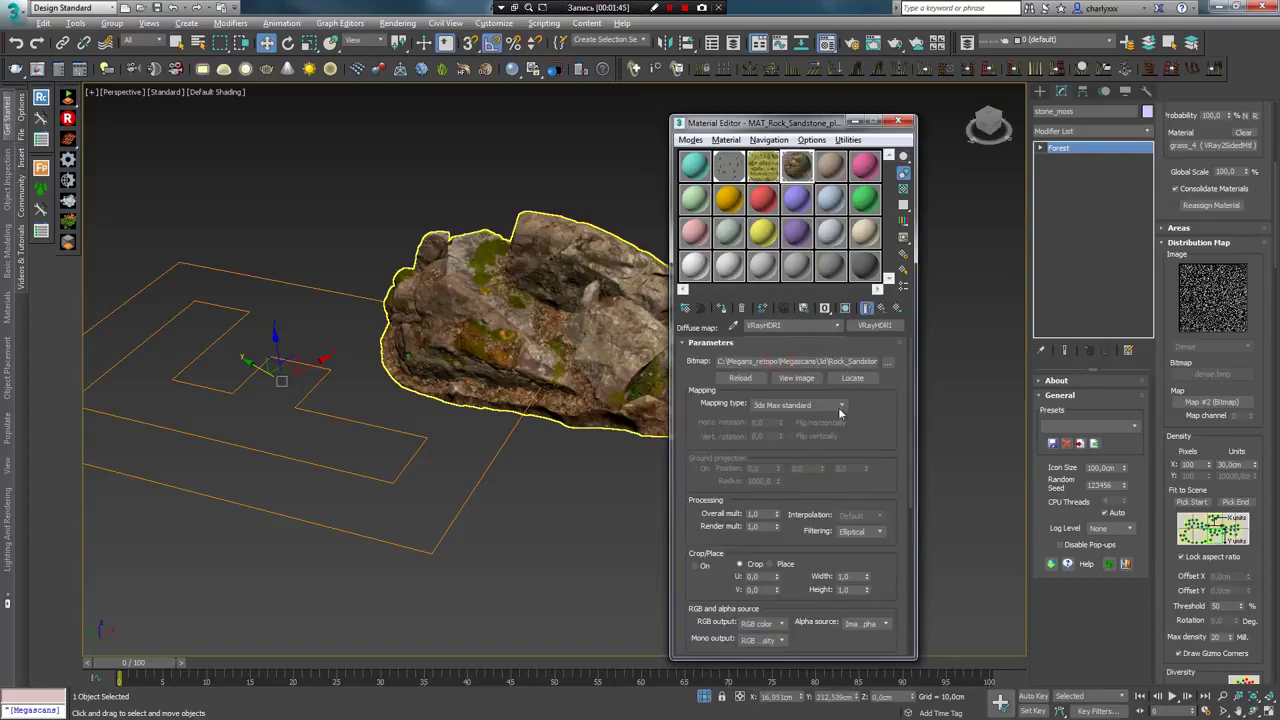
pyautogui.click(830, 377)
pyautogui.click(783, 238)
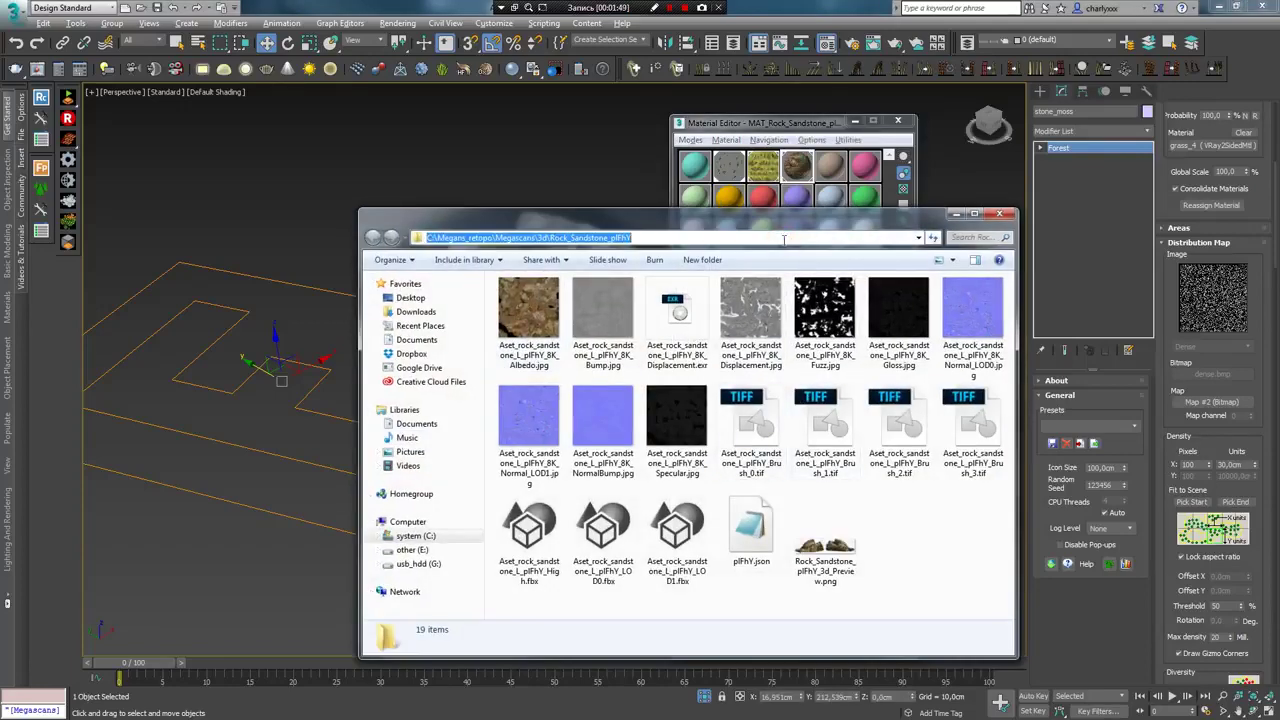
pyautogui.click(998, 216)
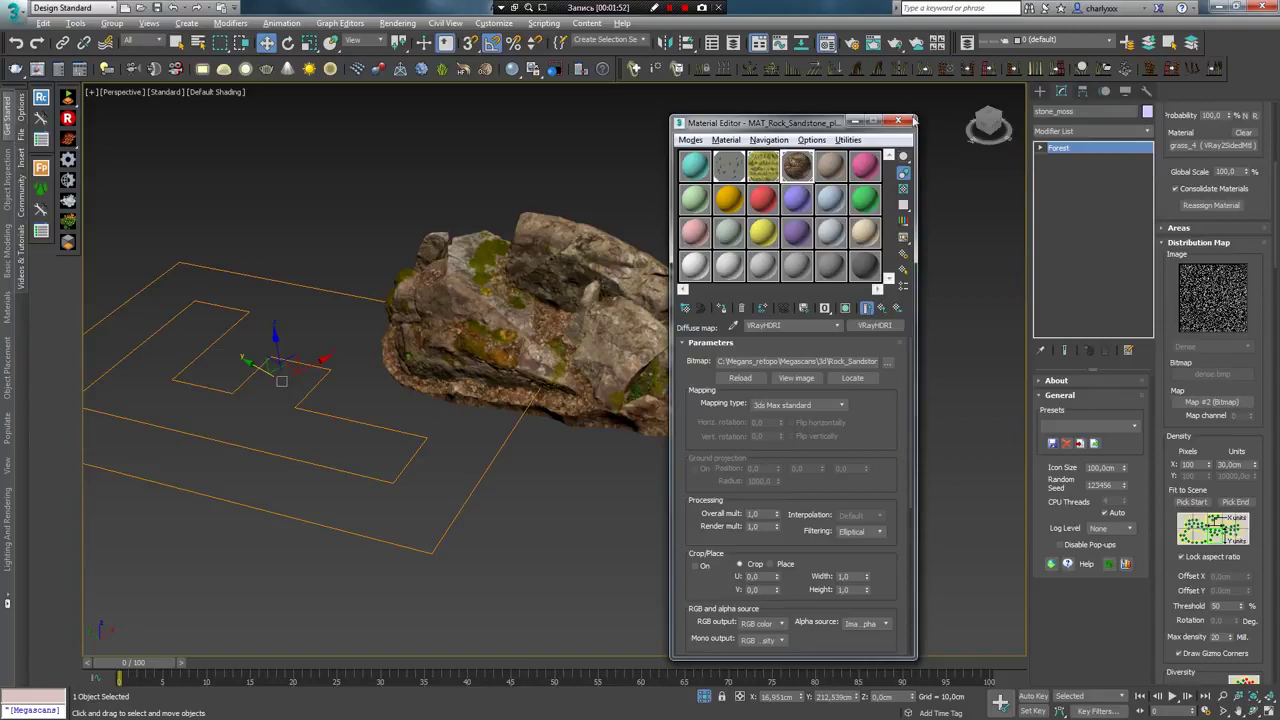
pyautogui.click(899, 120)
# Load the sandstone Fuzz texture as the stone_moss distribution map
pyautogui.click(1211, 401)
pyautogui.click(530, 215)
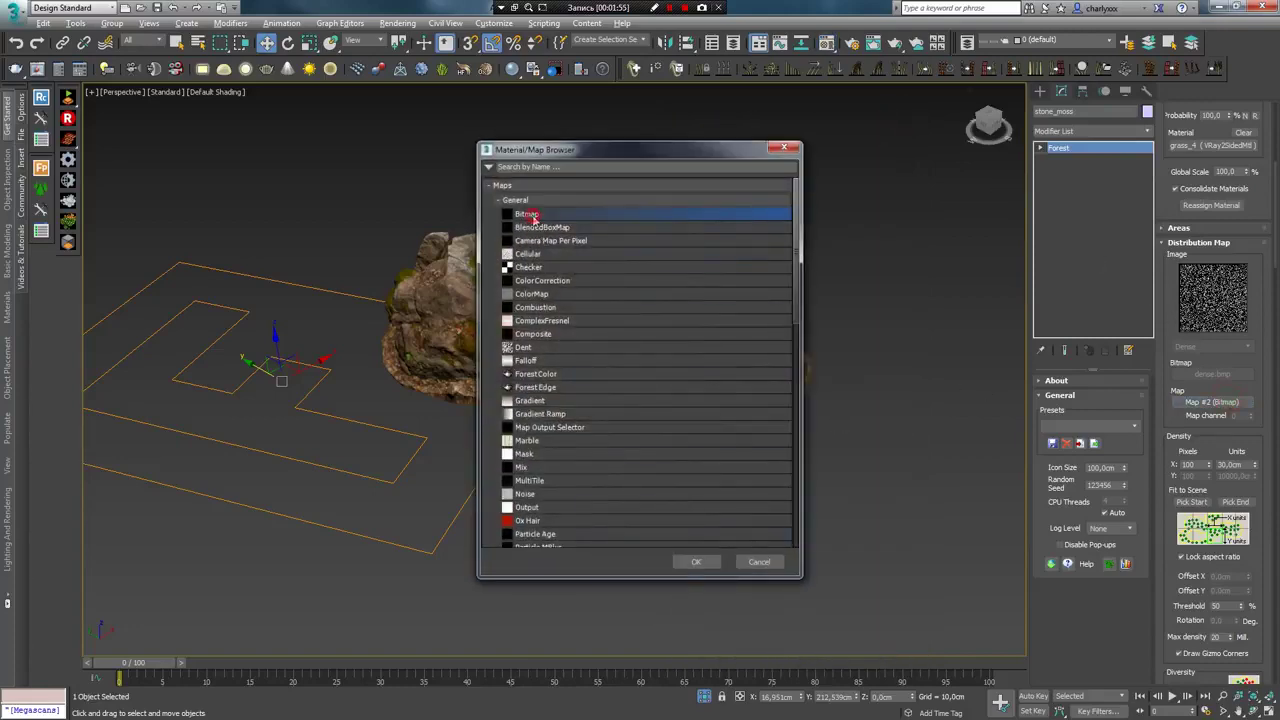
pyautogui.doubleClick(530, 215)
pyautogui.write('C:\\Megans_retopo\\Megascans\\3d\\Rock_Sandstone_plFhY')
pyautogui.press('Return')
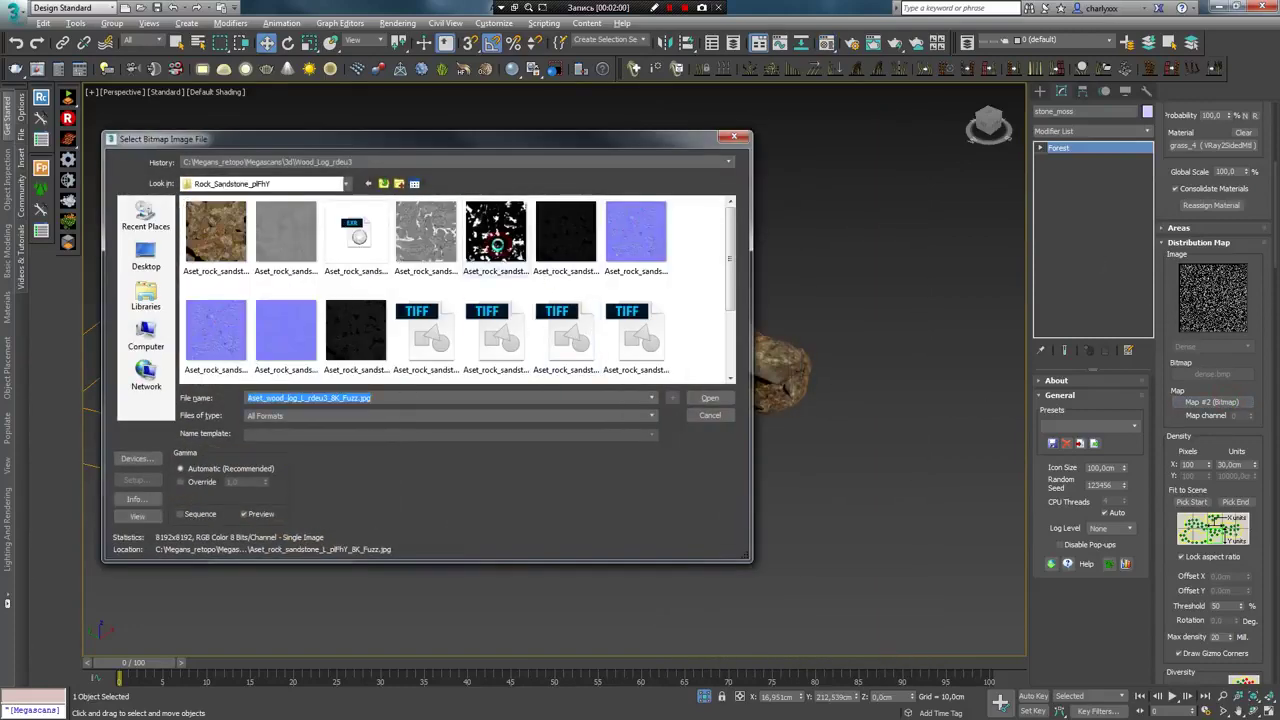
pyautogui.click(496, 240)
pyautogui.click(688, 397)
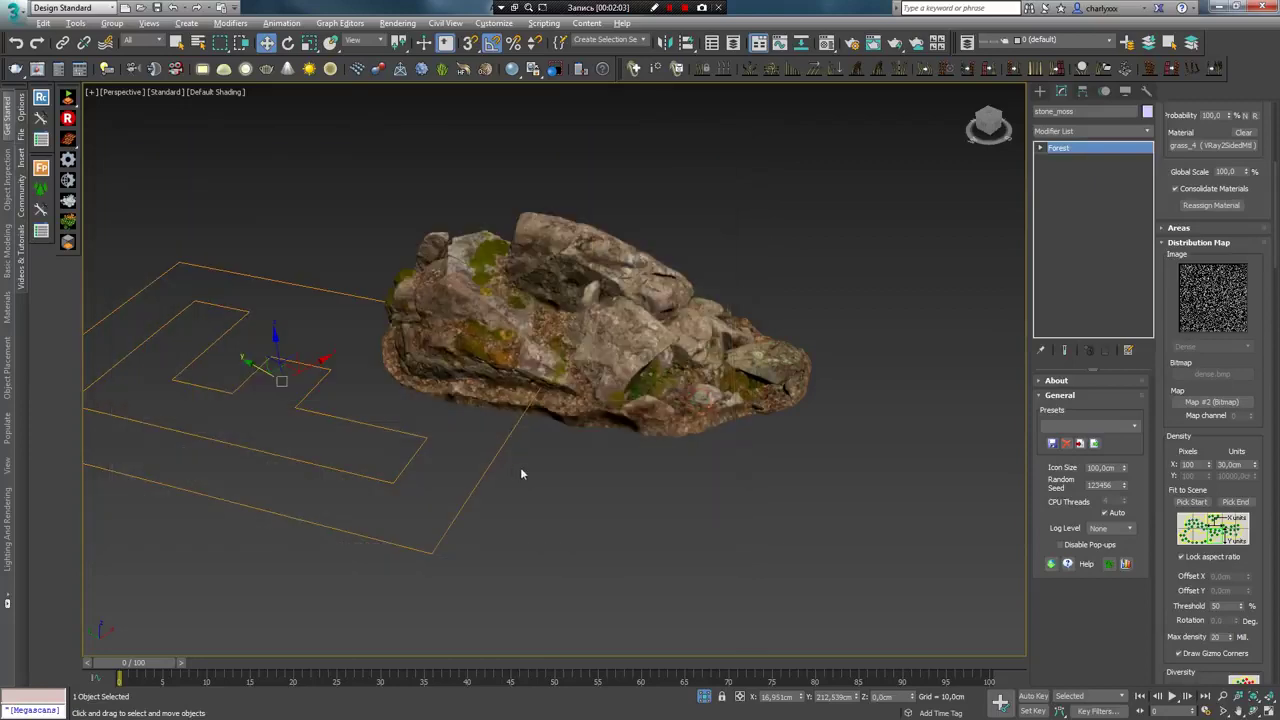
# Orbit around the sandstone rock and start a V-Ray render of it
pyautogui.moveTo(597, 401)
pyautogui.keyDown('alt'); pyautogui.mouseDown(button='middle')
pyautogui.moveTo(576, 362)
pyautogui.moveTo(620, 370)
pyautogui.mouseUp(button='middle'); pyautogui.keyUp('alt')
pyautogui.scroll(3, 576, 362)
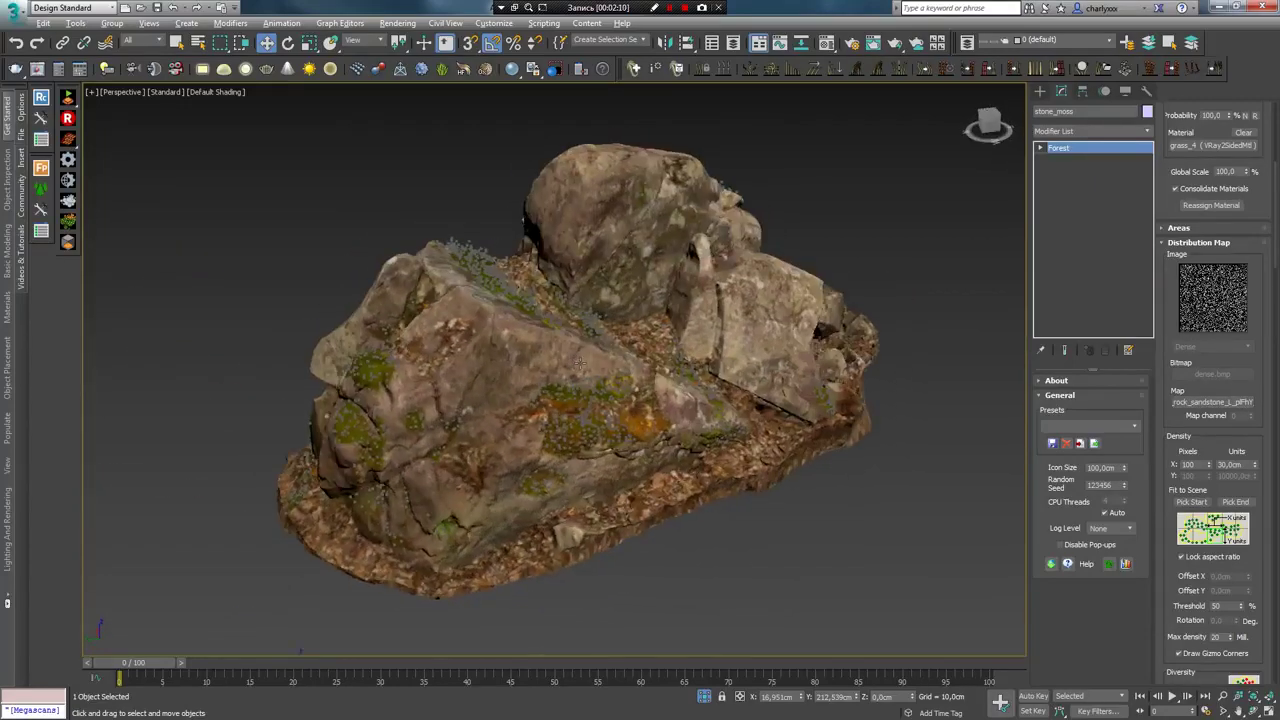
pyautogui.hotkey('shift', 'q')
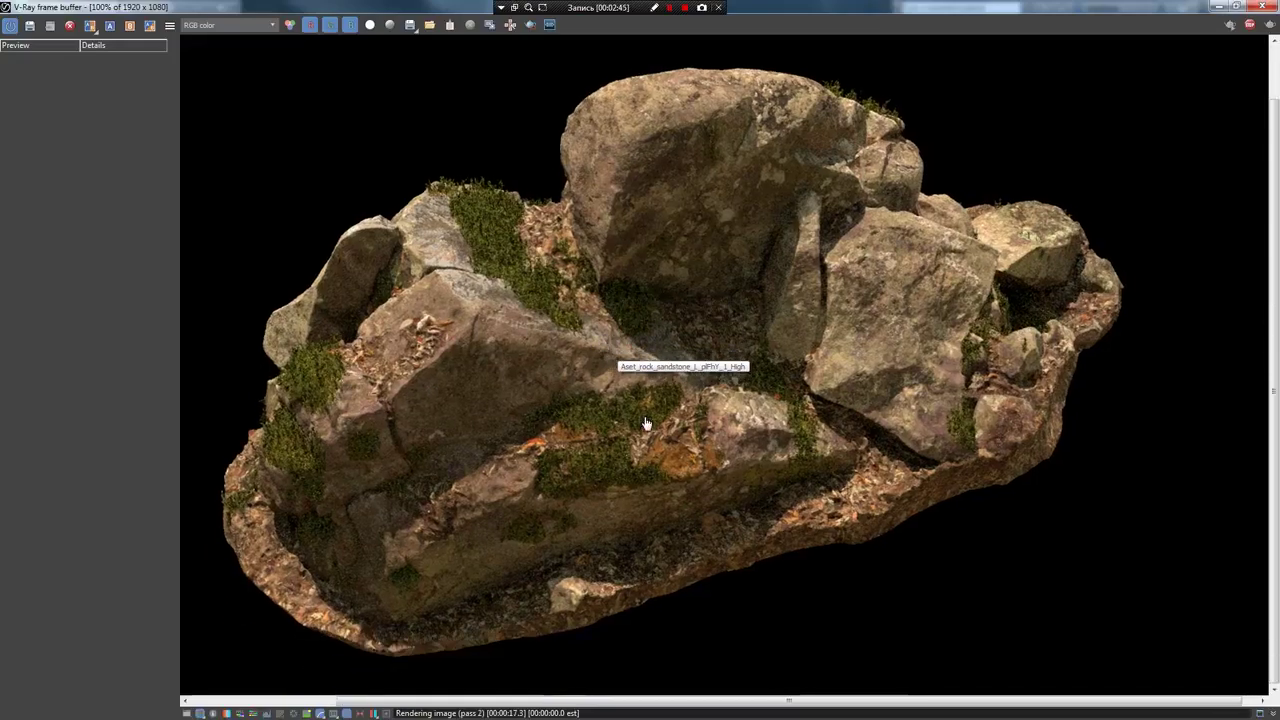
# Zoom and pan the render to inspect the moss close-up and on the rock's top
pyautogui.scroll(2, 557, 423)
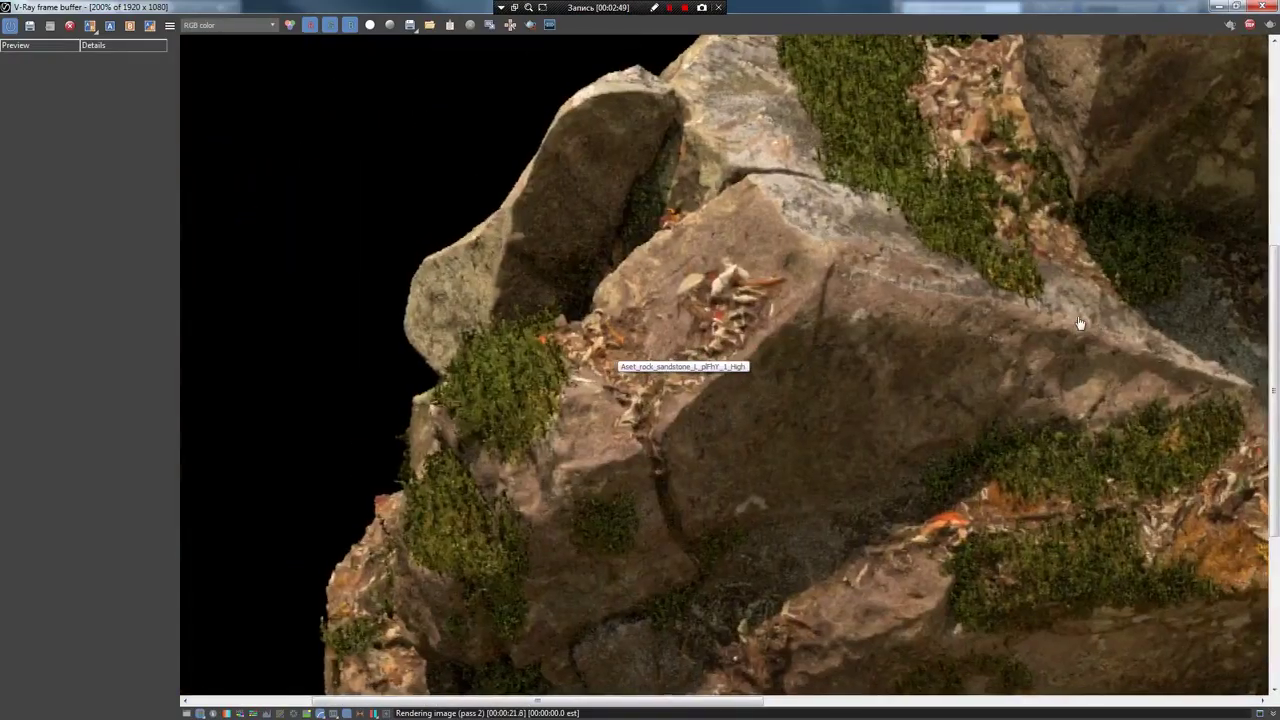
pyautogui.moveTo(1087, 326); pyautogui.dragTo(801, 275, button='middle')
pyautogui.moveTo(685, 427)
pyautogui.mouseDown(button='middle')
pyautogui.moveTo(606, 266)
pyautogui.moveTo(626, 226)
pyautogui.moveTo(806, 251)
pyautogui.moveTo(655, 210)
pyautogui.moveTo(771, 323)
pyautogui.moveTo(663, 508)
pyautogui.moveTo(713, 439)
pyautogui.moveTo(546, 517)
pyautogui.mouseUp(button='middle')
pyautogui.scroll(-2, 546, 519)
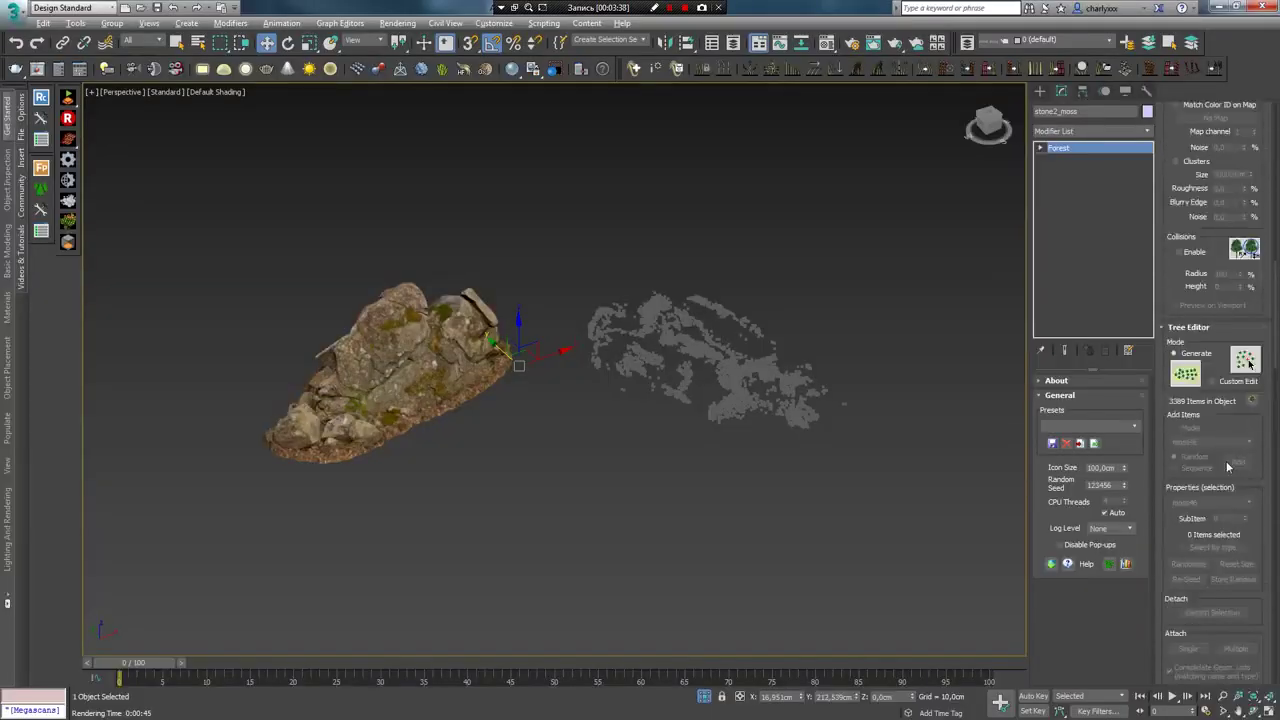
pyautogui.scroll(3, 1226, 461)
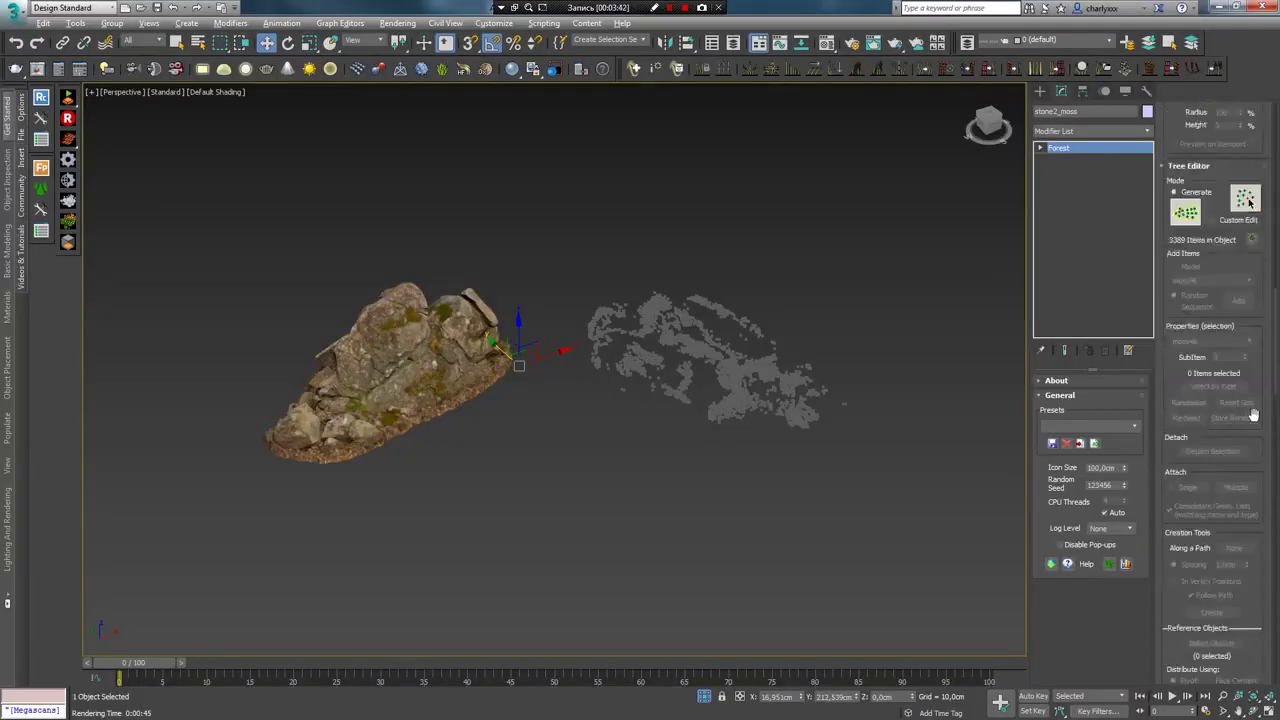
# Replace stone2_moss's surface list with the sandstone rock and exit isolation
pyautogui.click(1192, 415)
pyautogui.click(1188, 497)
pyautogui.click(1173, 497)
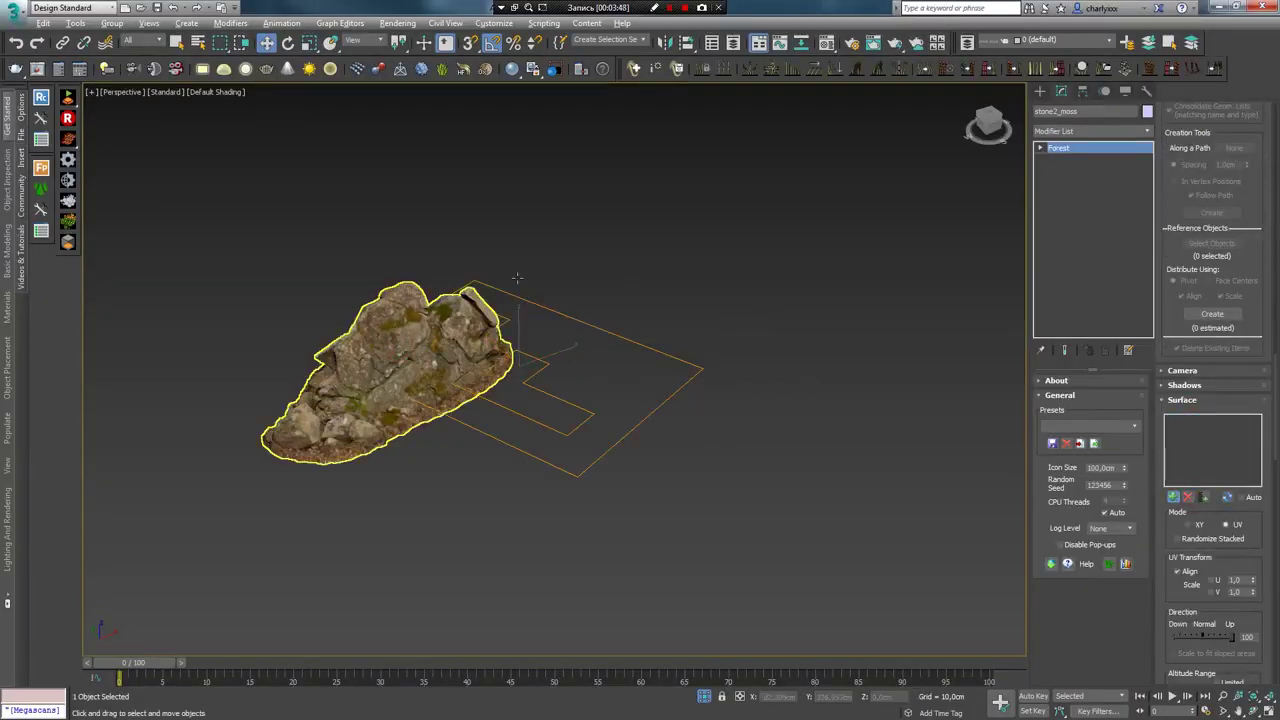
pyautogui.click(428, 380)
pyautogui.scroll(8, 403, 367)
pyautogui.scroll(-8, 403, 367)
pyautogui.keyDown('alt'); pyautogui.moveTo(560, 480); pyautogui.dragTo(670, 597, button='middle'); pyautogui.keyUp('alt')
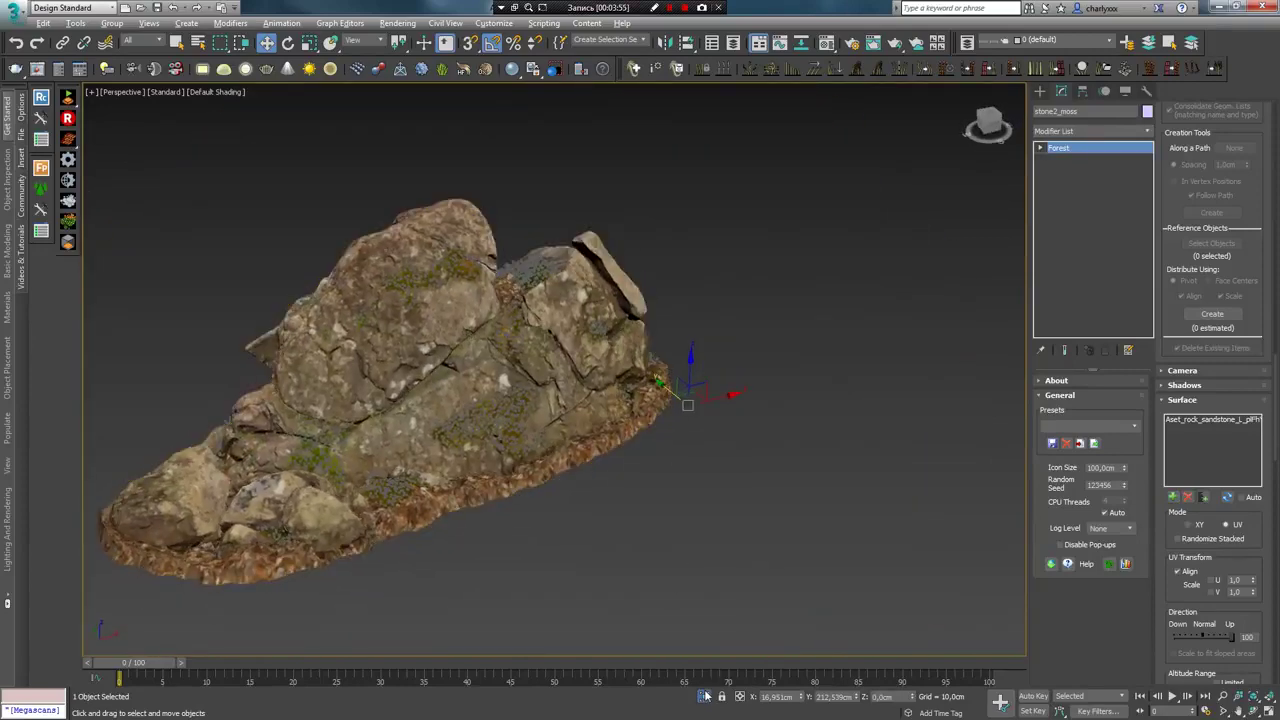
pyautogui.click(705, 697)
# Clone the moss scatter as stone3_moss
pyautogui.keyDown('alt'); pyautogui.moveTo(600, 358); pyautogui.dragTo(564, 347, button='middle'); pyautogui.keyUp('alt')
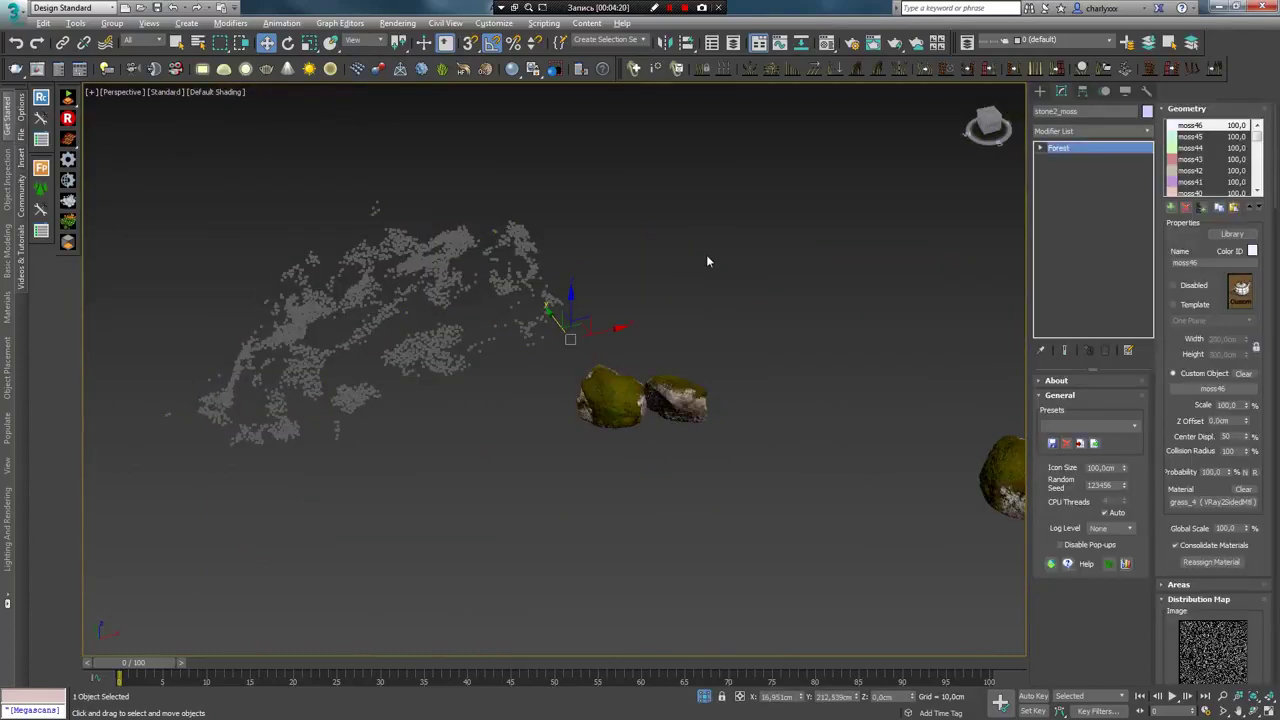
pyautogui.hotkey('ctrl', 'v')
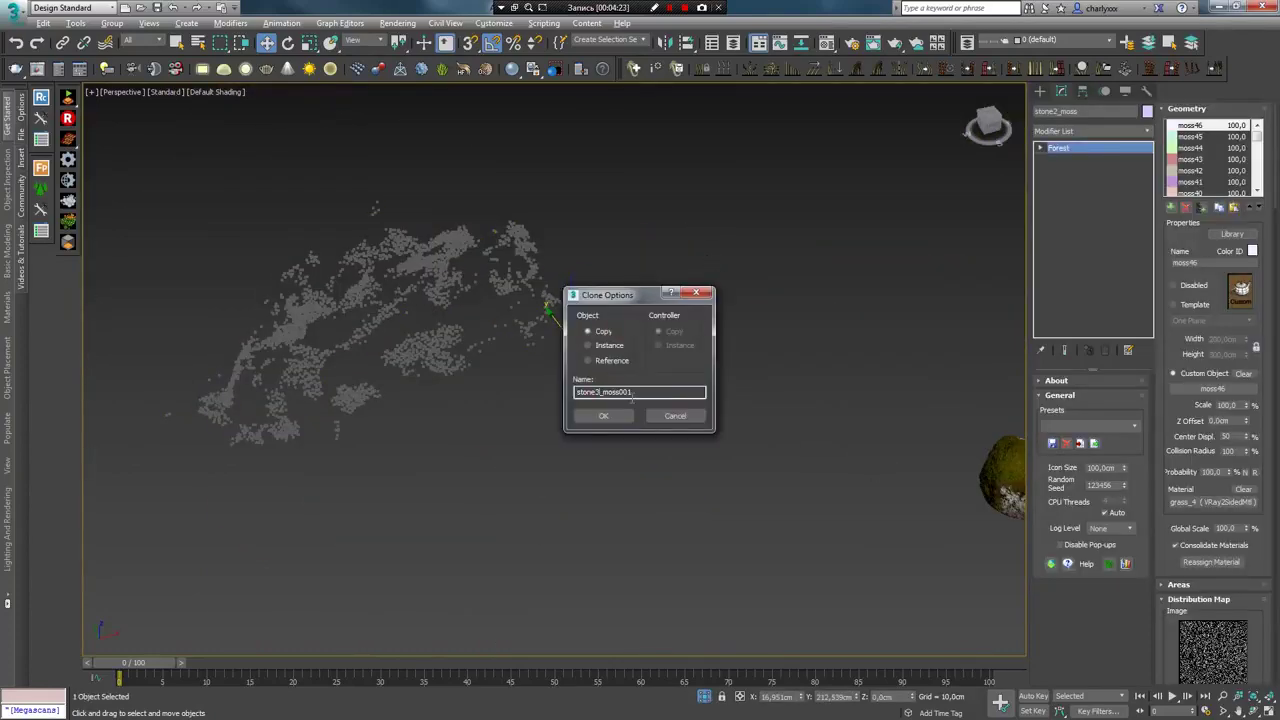
pyautogui.press('Return')
# Add the granite rocks as stone3_moss scatter surfaces
pyautogui.moveTo(1190, 527); pyautogui.dragTo(1190, 200)
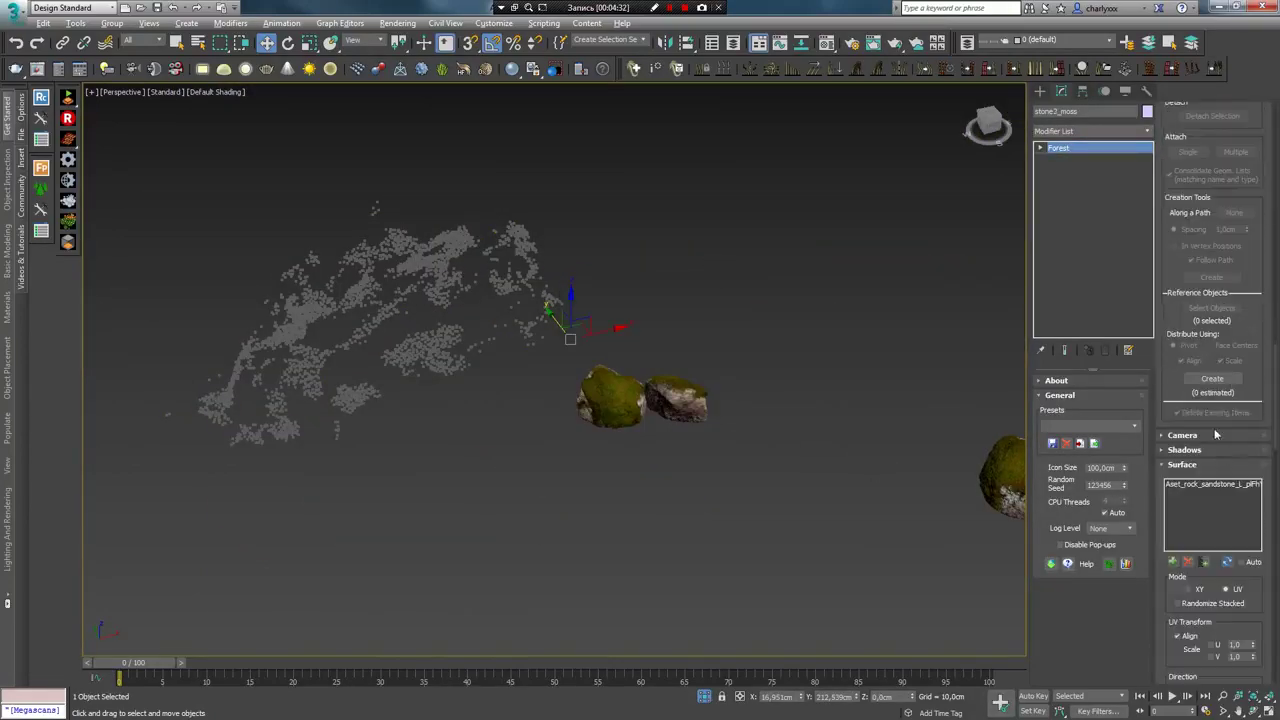
pyautogui.moveTo(723, 334); pyautogui.dragTo(670, 350, button='middle')
pyautogui.press('w')
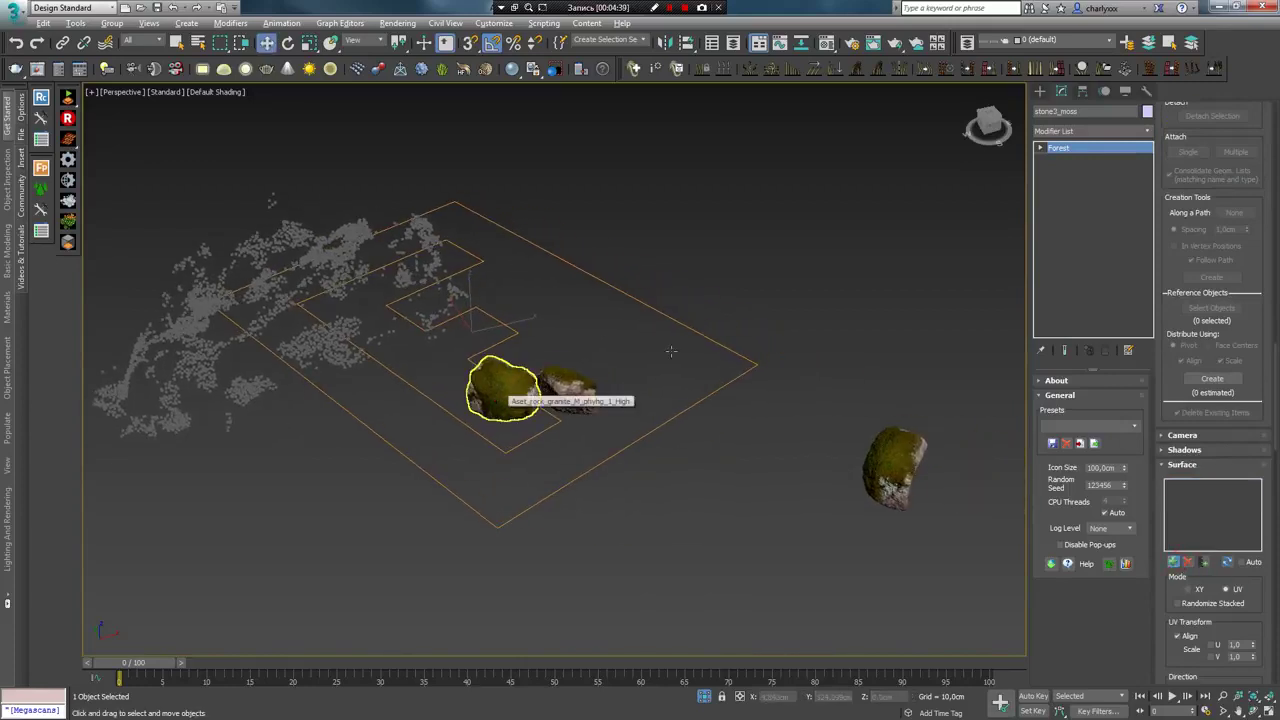
pyautogui.click(503, 388)
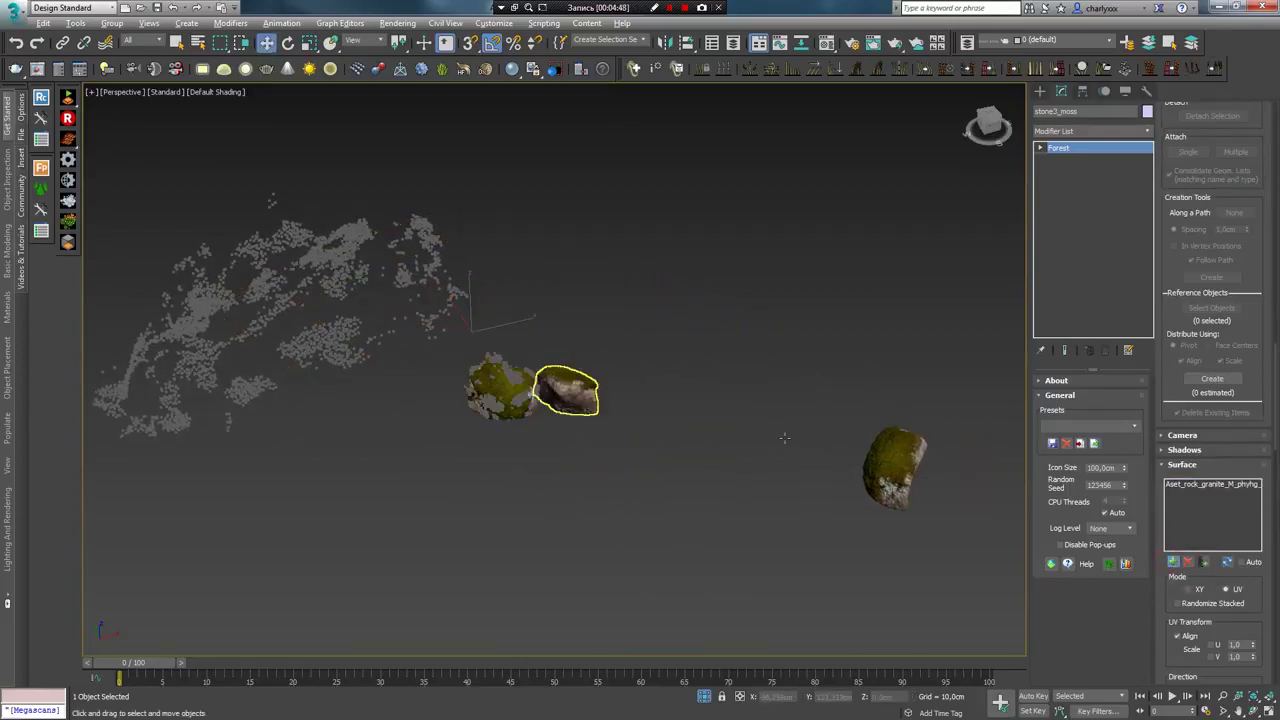
pyautogui.click(893, 468)
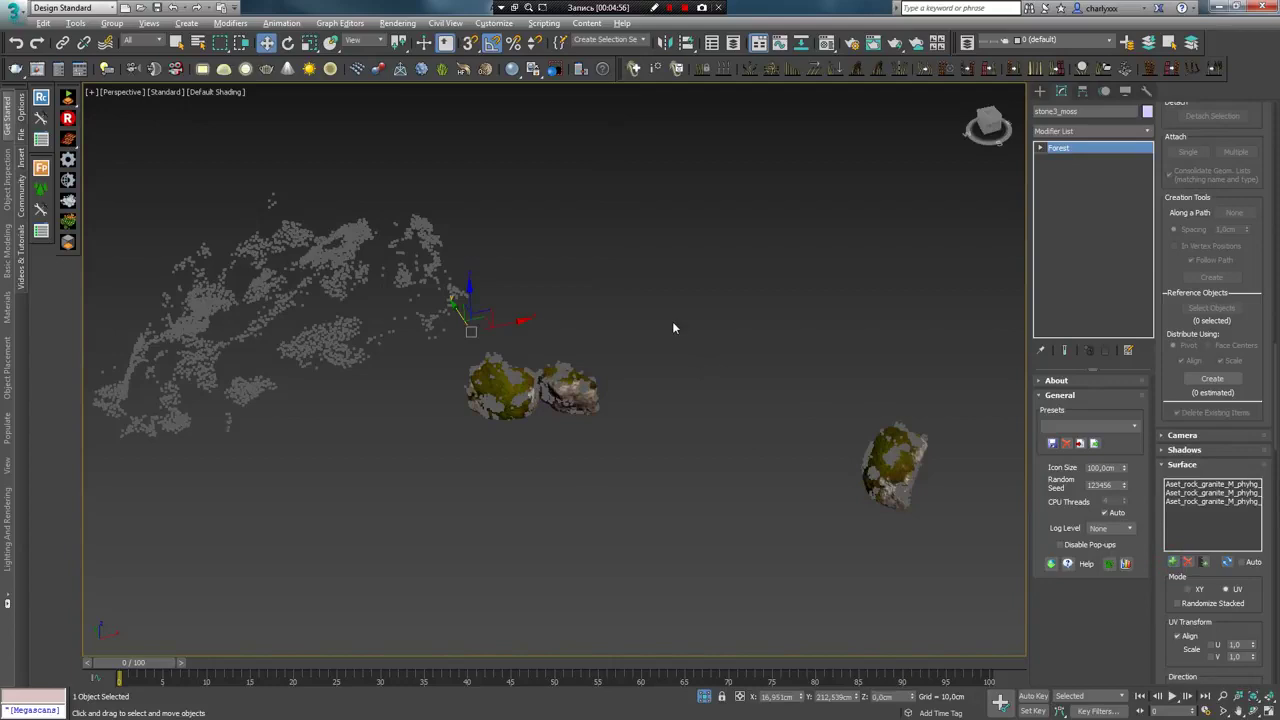
pyautogui.press('m')
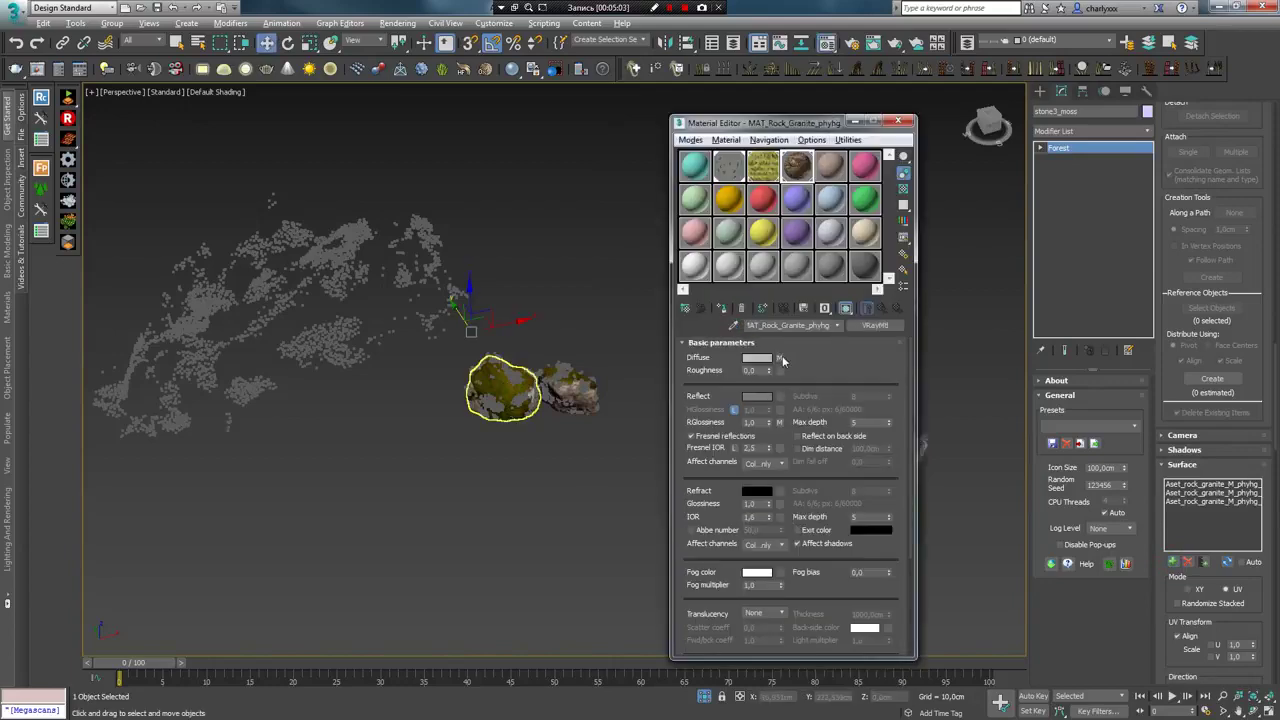
# Check where the granite material's diffuse texture is stored
pyautogui.click(780, 358)
pyautogui.click(851, 378)
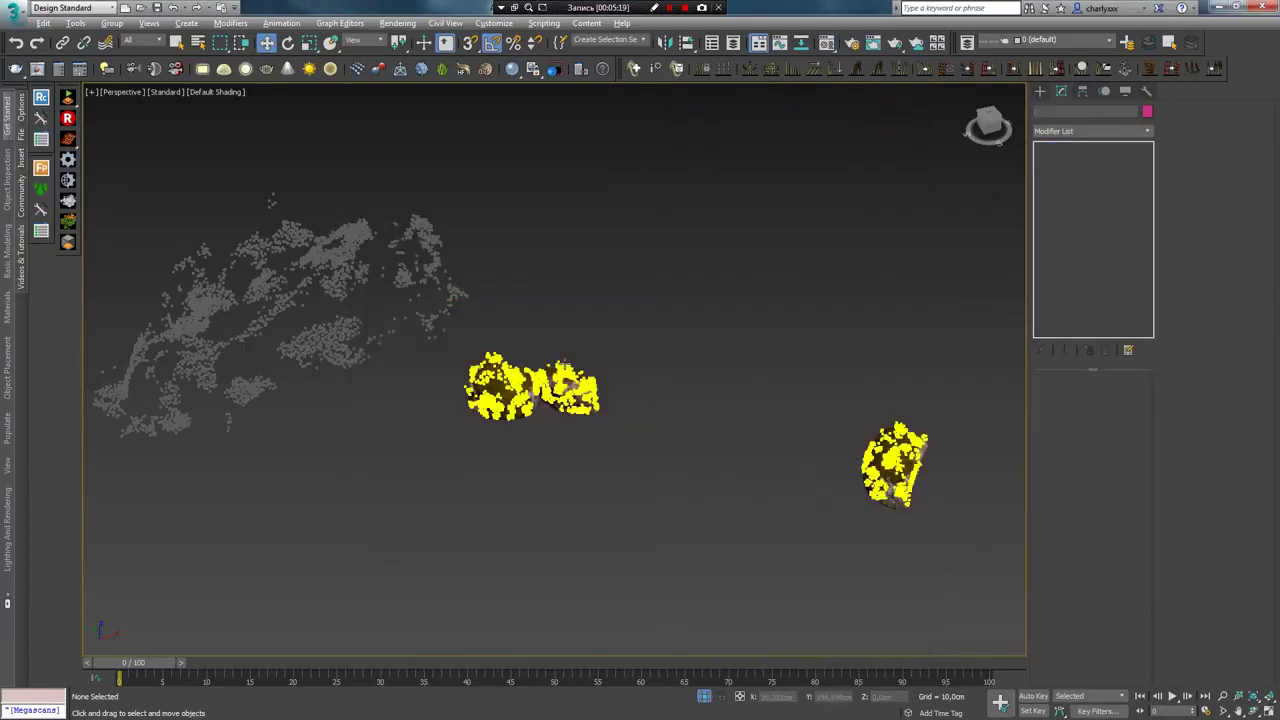
pyautogui.moveTo(1188, 518); pyautogui.dragTo(1220, 380)
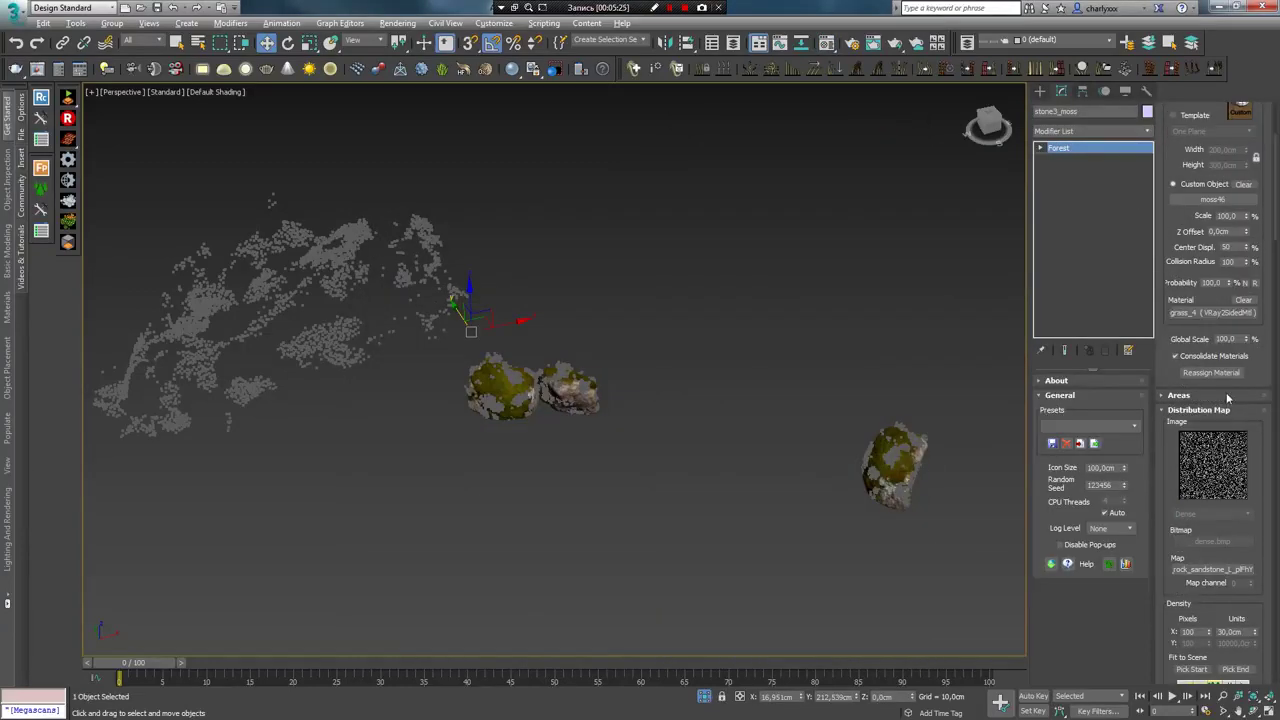
# Load Aset_rock_granite_M_phyhg_8K_Fuzz.jpg as the stone3_moss distribution map
pyautogui.click(1183, 570)
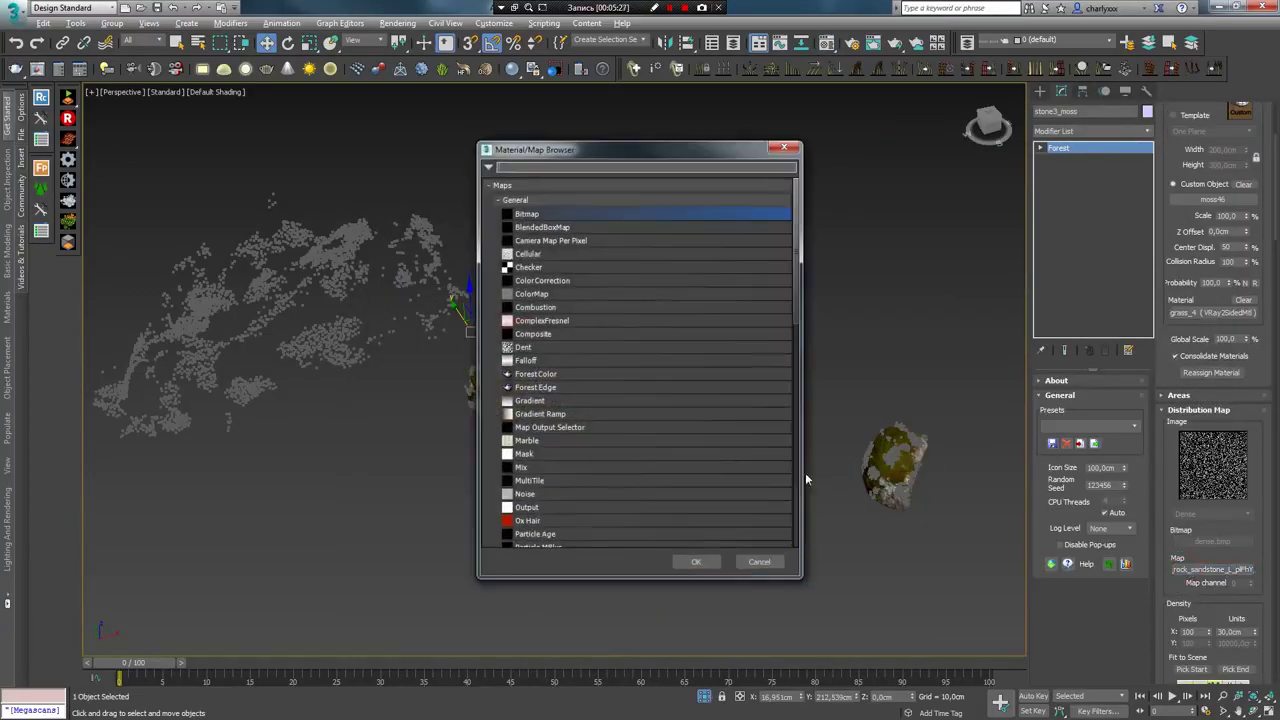
pyautogui.doubleClick(530, 213)
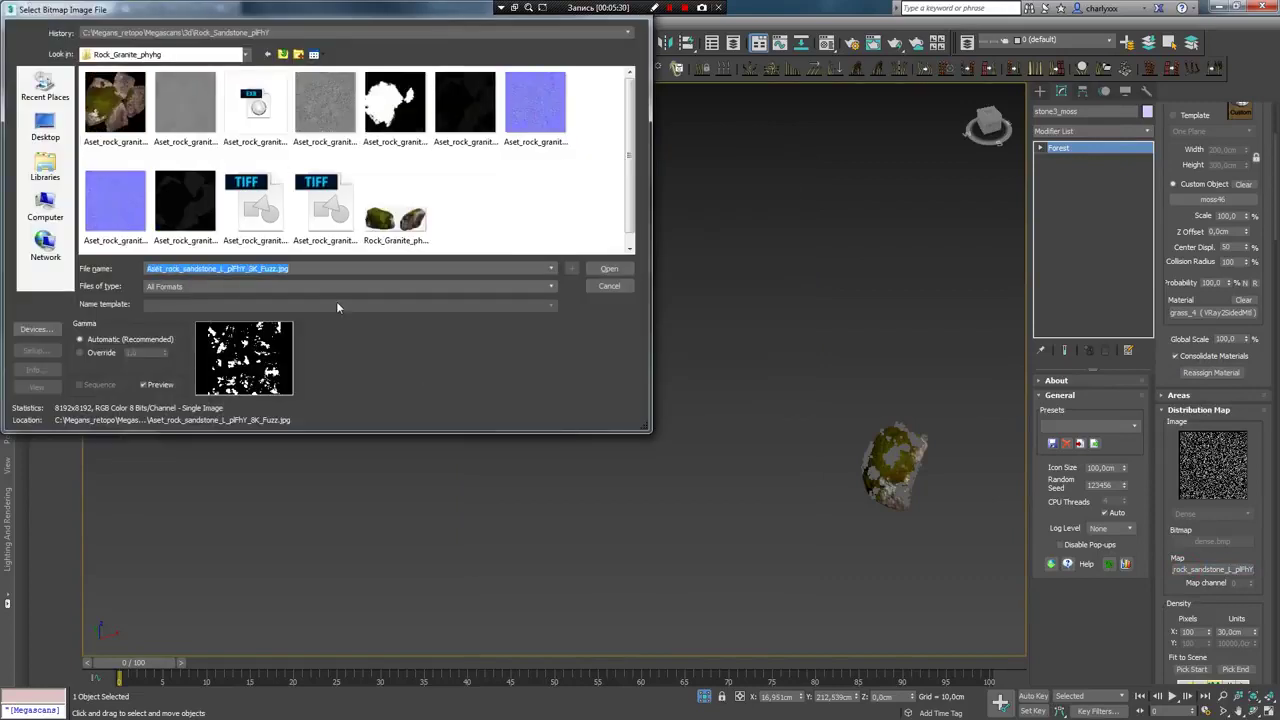
pyautogui.click(400, 100)
pyautogui.click(595, 268)
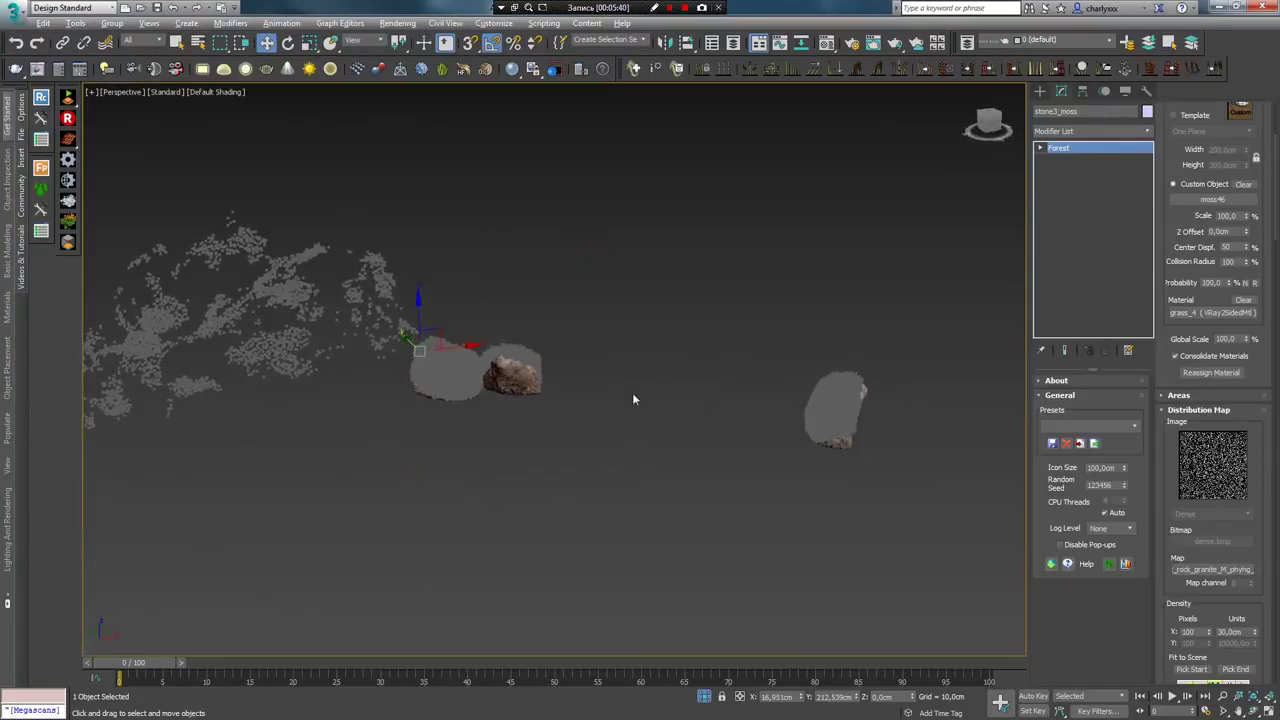
pyautogui.scroll(5, 632, 392)
pyautogui.keyDown('alt'); pyautogui.moveTo(632, 392); pyautogui.dragTo(437, 366, button='middle'); pyautogui.keyUp('alt')
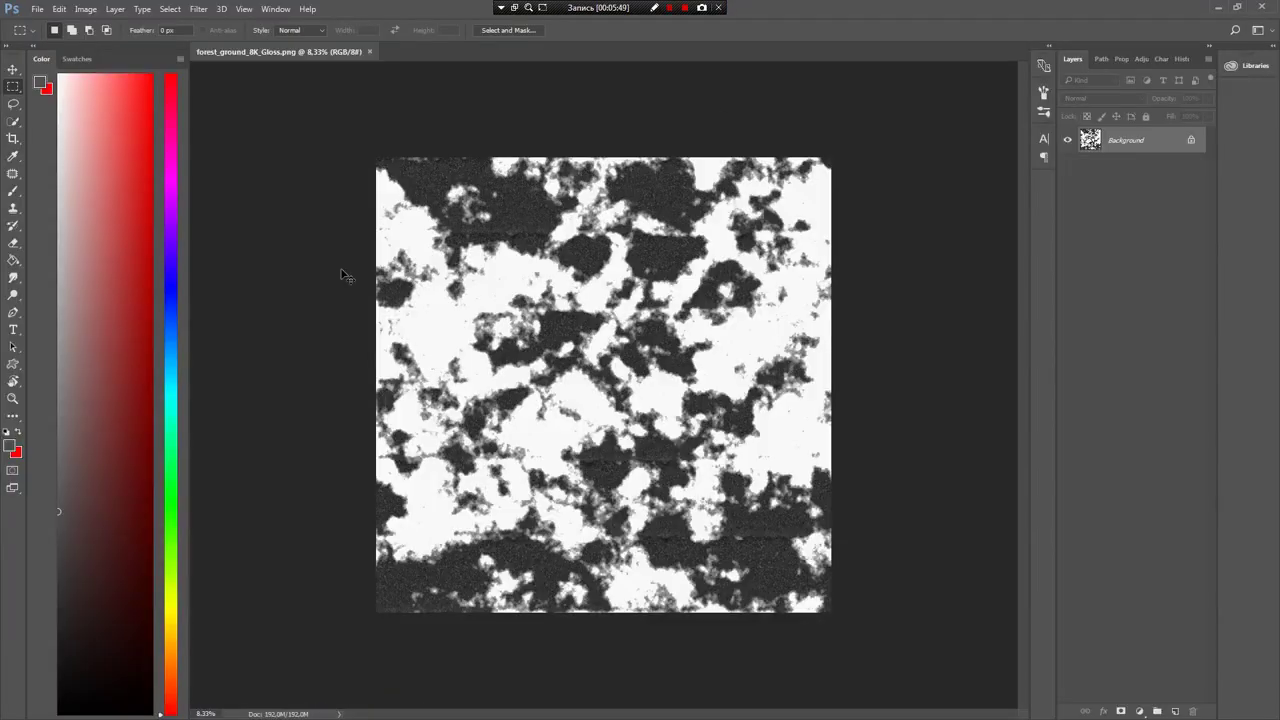
# Apply Levels 117/1.00/216 to forest_ground_8K_Gloss.png for a stark black-and-white mask
pyautogui.hotkey('ctrl', 'l')
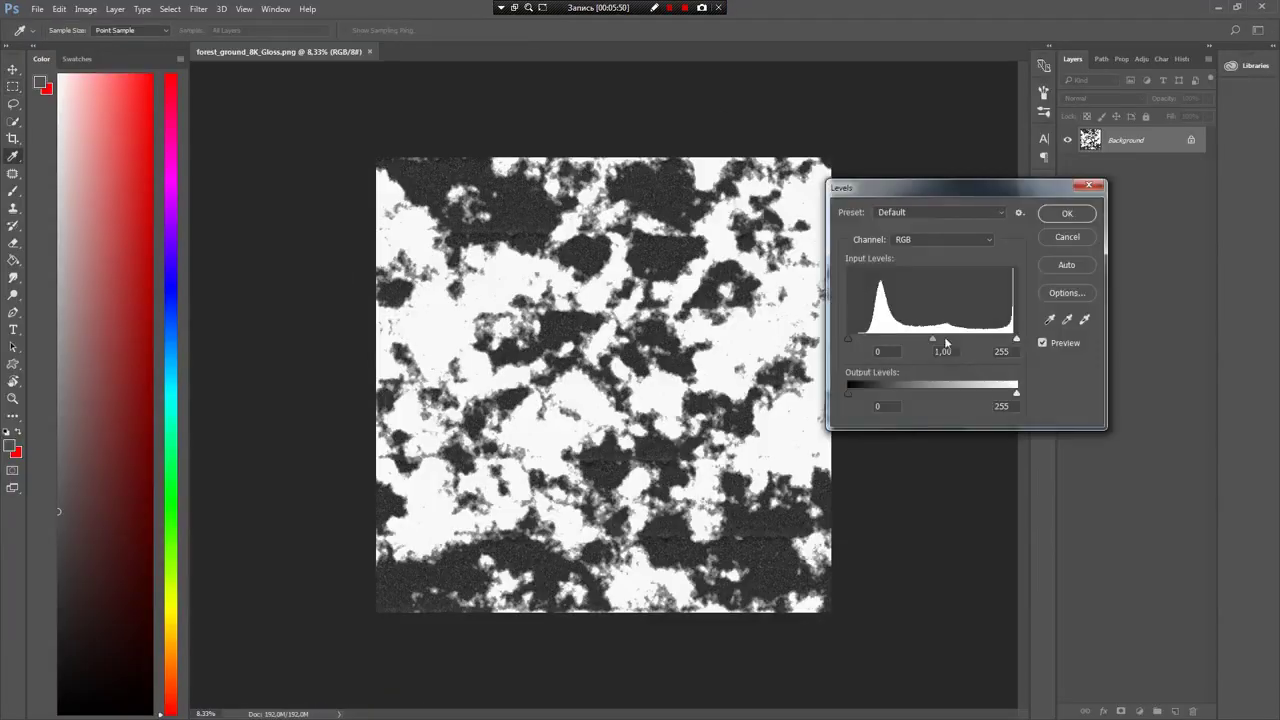
pyautogui.moveTo(857, 341); pyautogui.dragTo(923, 340)
pyautogui.moveTo(1016, 339); pyautogui.dragTo(926, 340)
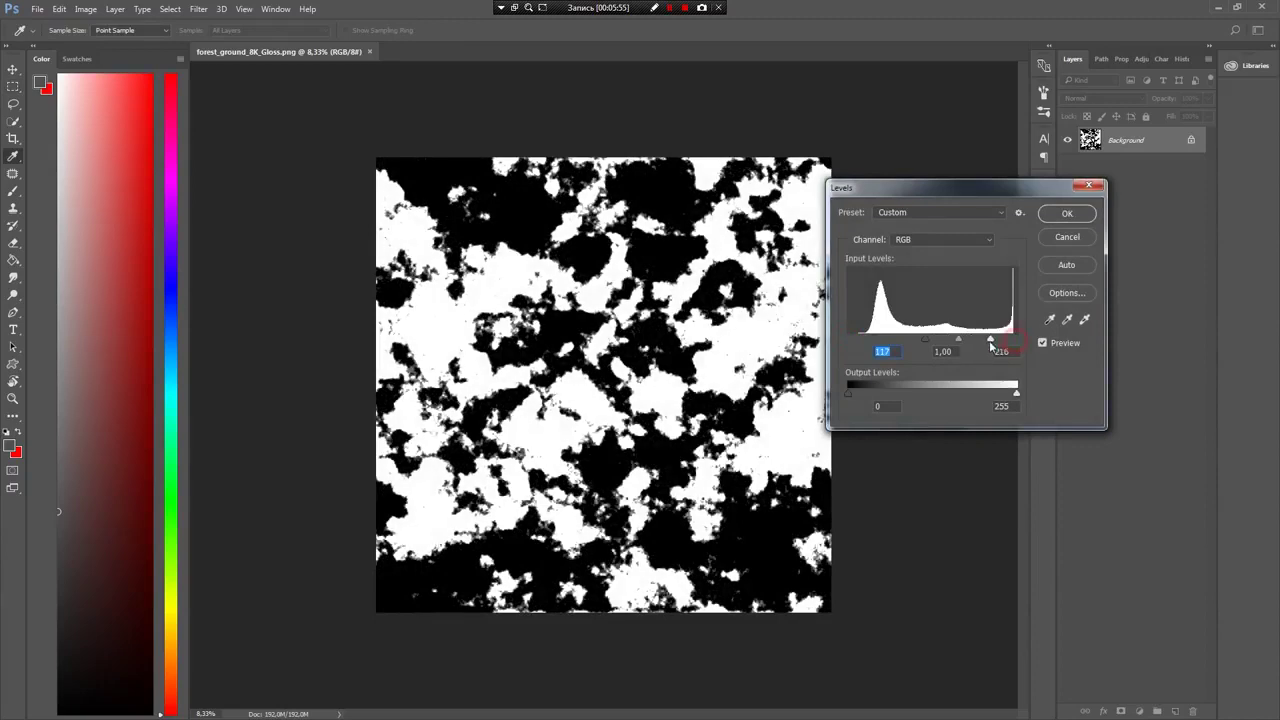
pyautogui.click(1048, 213)
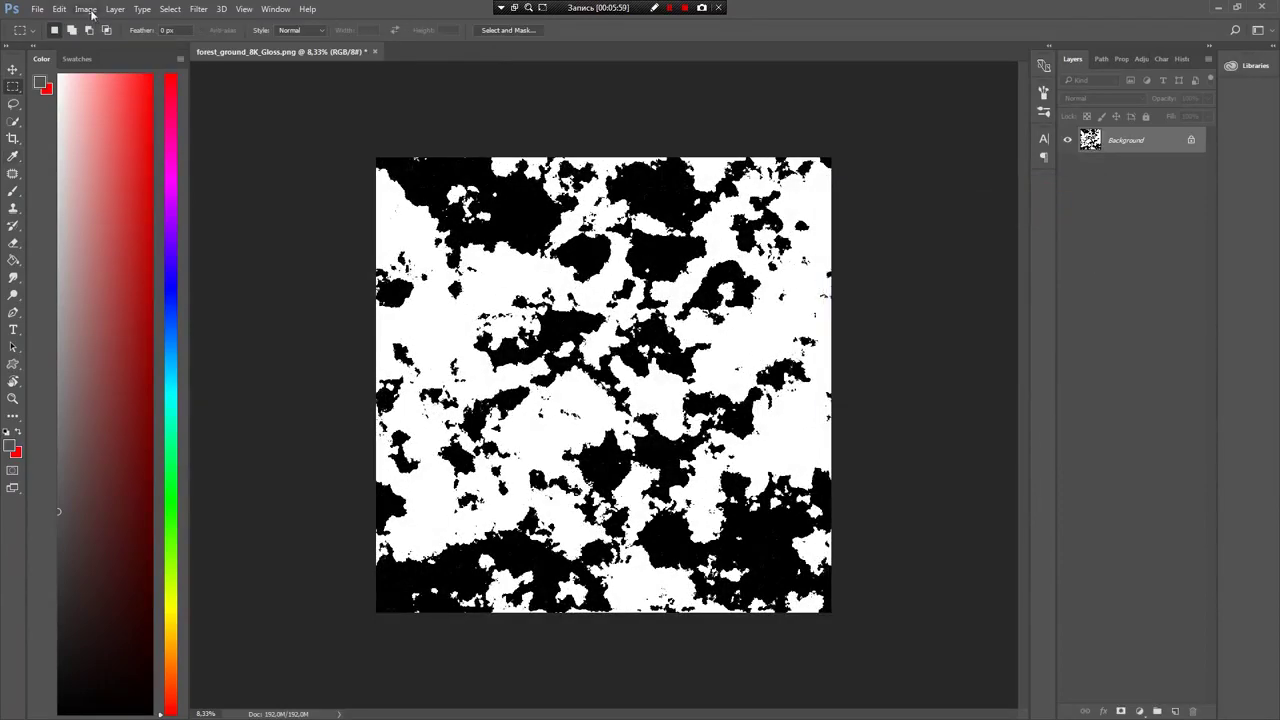
pyautogui.click(86, 9)
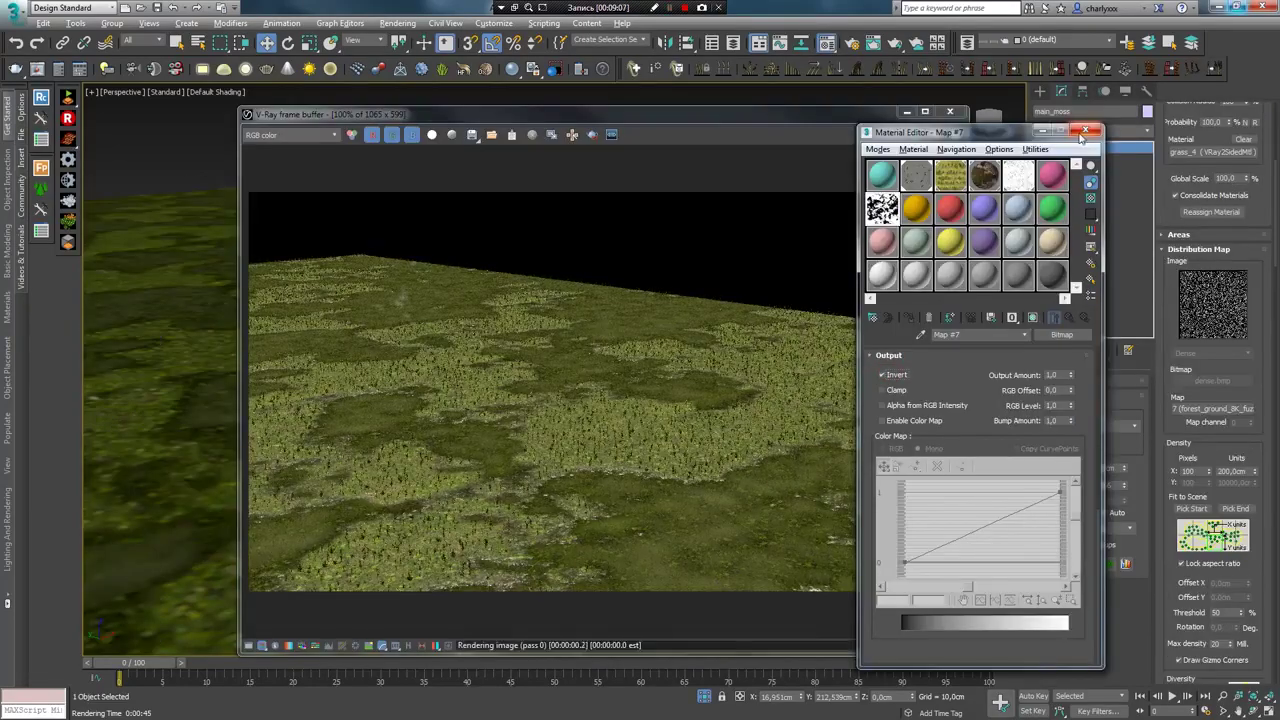
# Set the main_moss Forest scatter's Transform rotation X Max to 20
pyautogui.click(1084, 132)
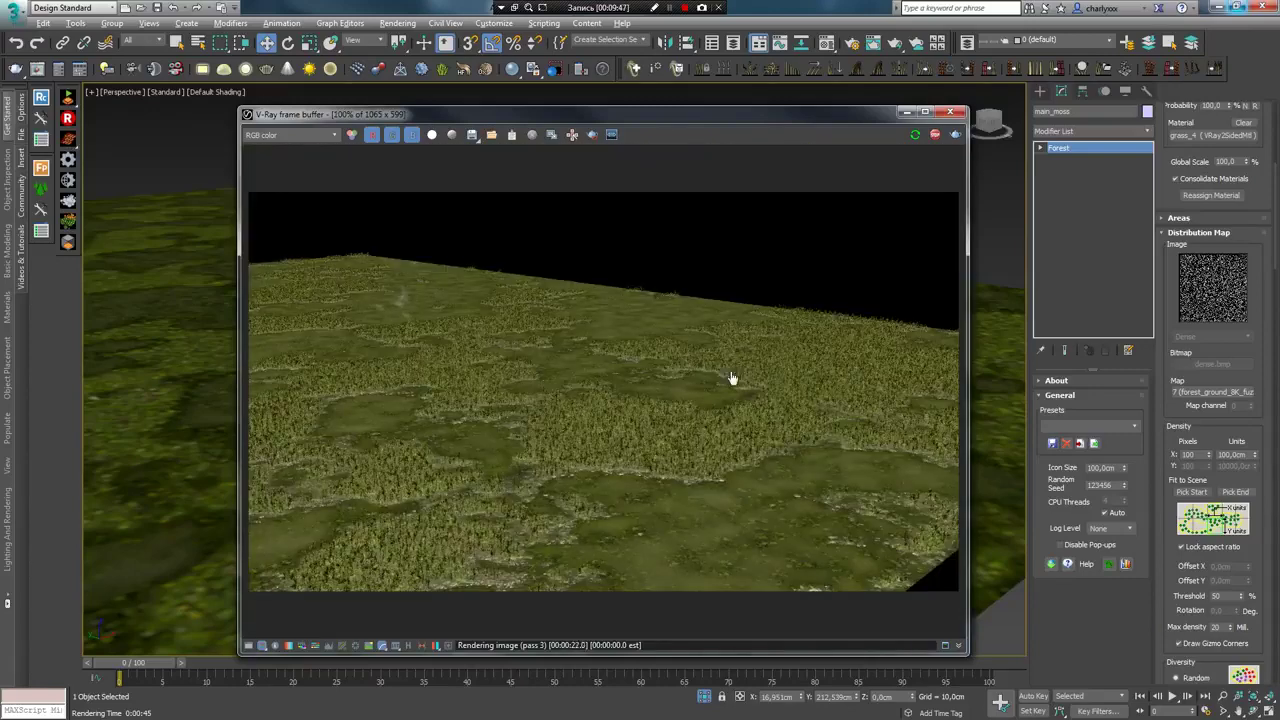
pyautogui.scroll(-5, 1176, 497)
pyautogui.scroll(-5, 1176, 497)
pyautogui.scroll(-5, 1176, 497)
pyautogui.scroll(-5, 1176, 497)
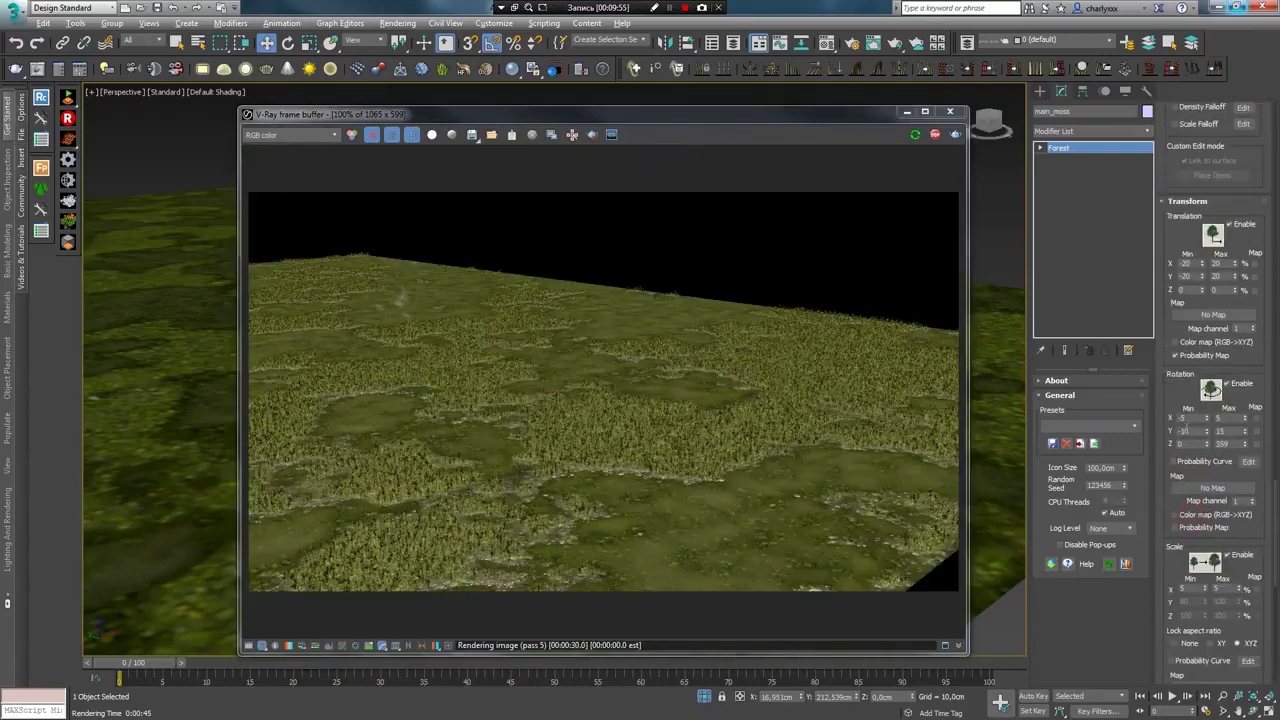
pyautogui.write('20')
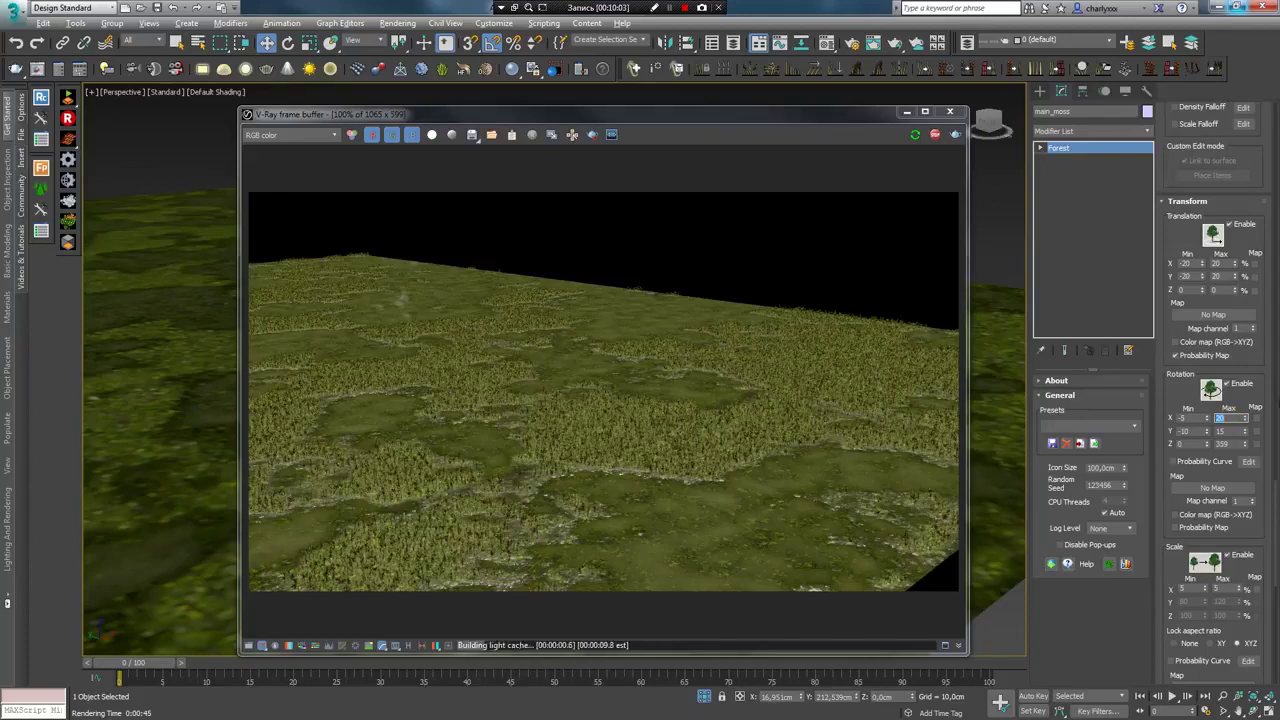
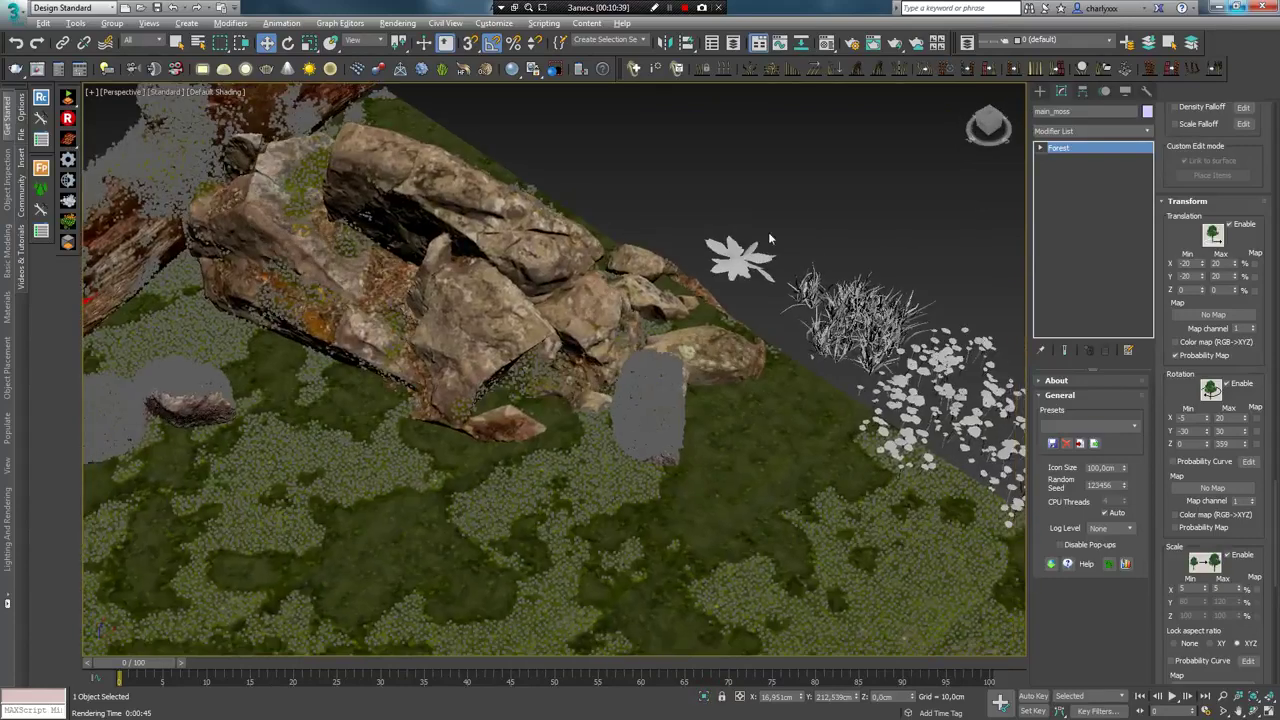
# Bring the grass terrain into view and scroll to the main_grass randomization settings
pyautogui.moveTo(653, 237); pyautogui.dragTo(517, 220, button='middle')
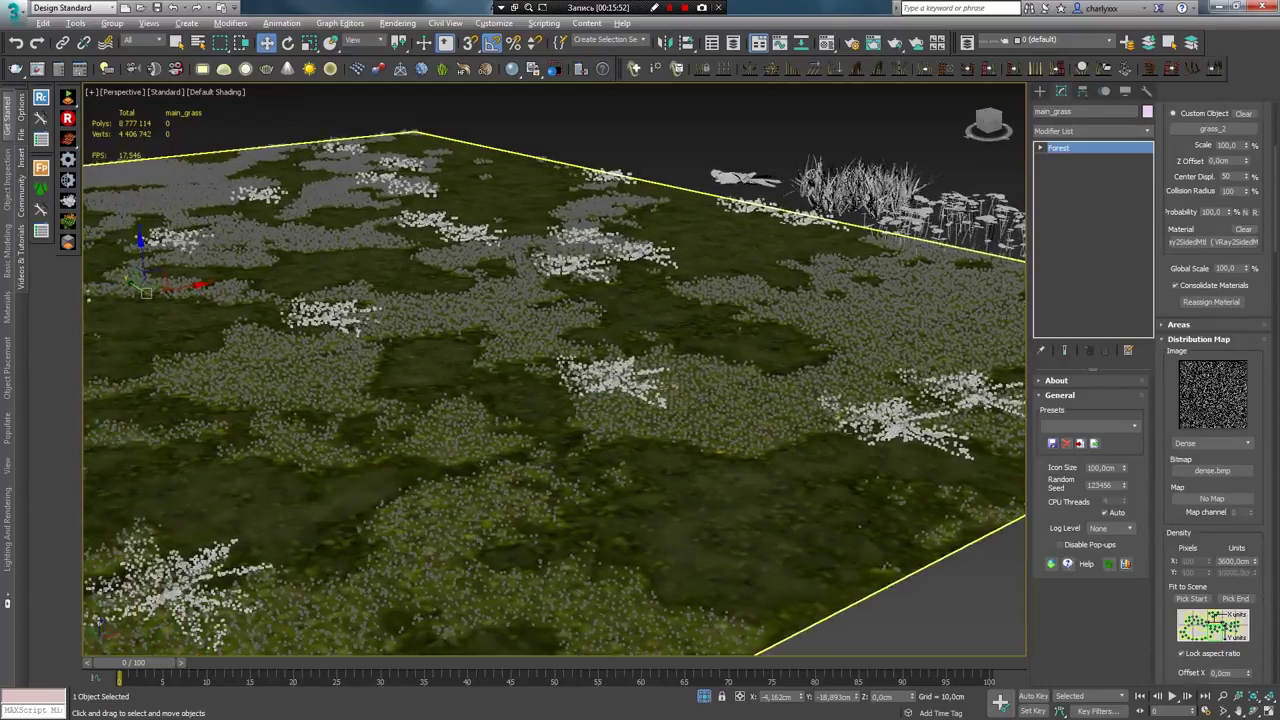
pyautogui.keyDown('alt'); pyautogui.moveTo(550, 350); pyautogui.dragTo(570, 450, button='middle'); pyautogui.keyUp('alt')
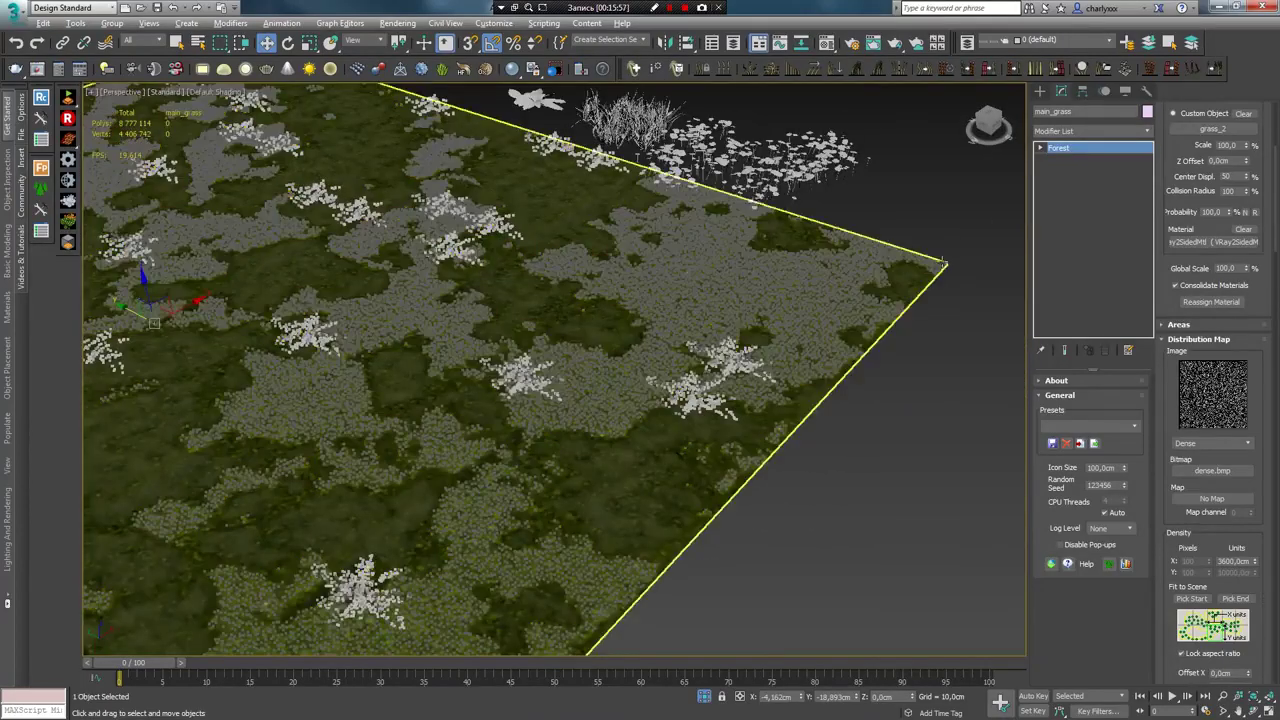
pyautogui.scroll(-3, 1217, 410)
pyautogui.scroll(-3, 1217, 490)
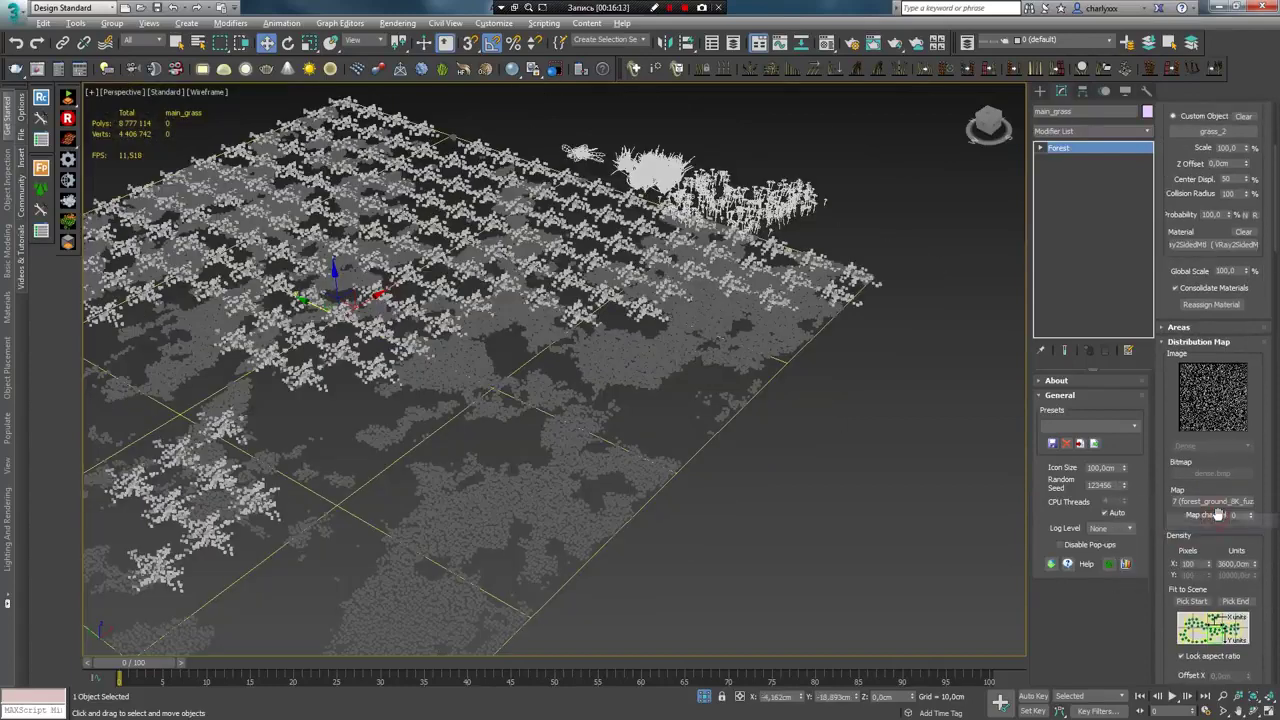
pyautogui.scroll(-3, 1201, 532)
pyautogui.scroll(-3, 1203, 500)
pyautogui.scroll(-3, 1204, 480)
pyautogui.scroll(-3, 1205, 458)
pyautogui.scroll(-2, 1205, 458)
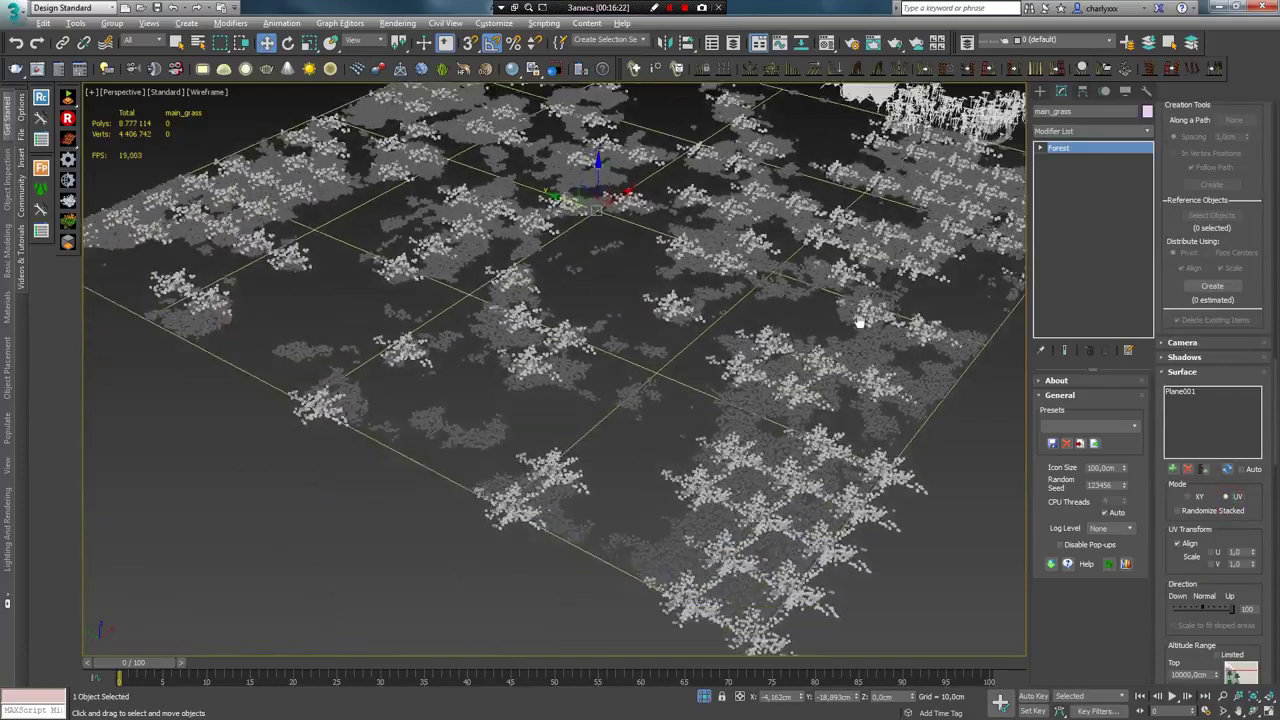
pyautogui.moveTo(653, 425); pyautogui.dragTo(773, 370, button='middle')
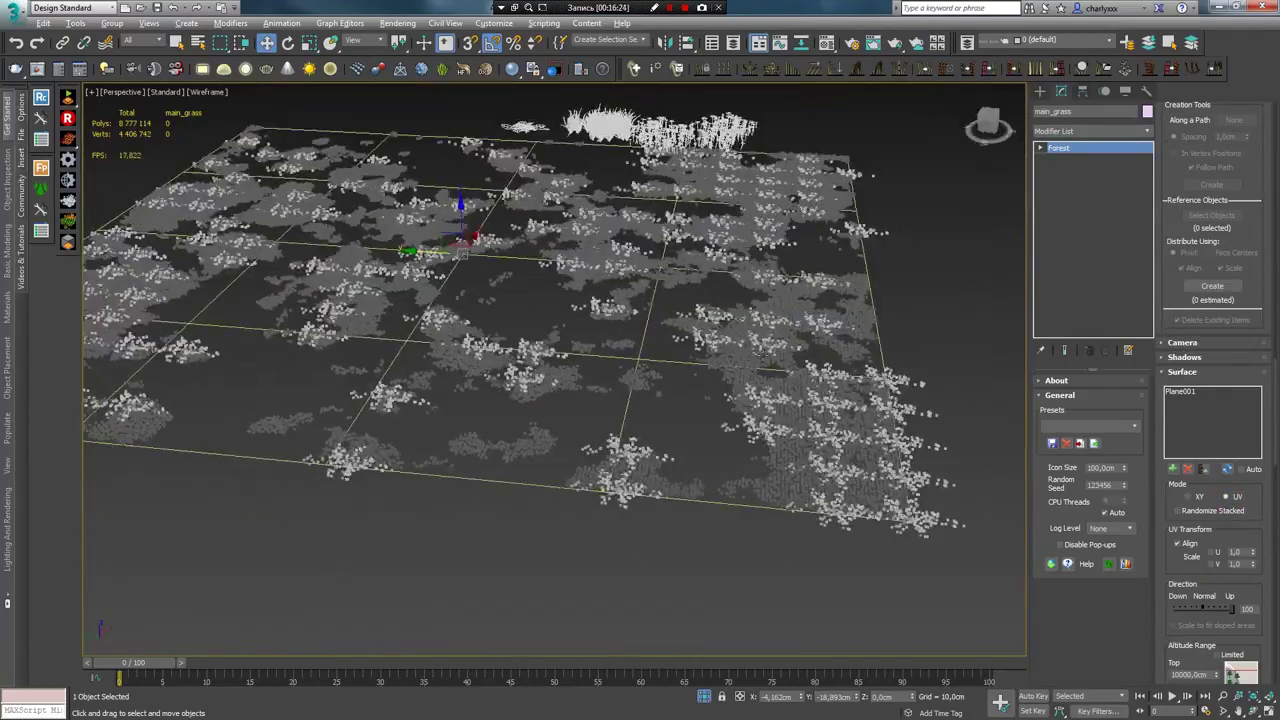
pyautogui.scroll(-3, 1200, 556)
pyautogui.scroll(-3, 1230, 420)
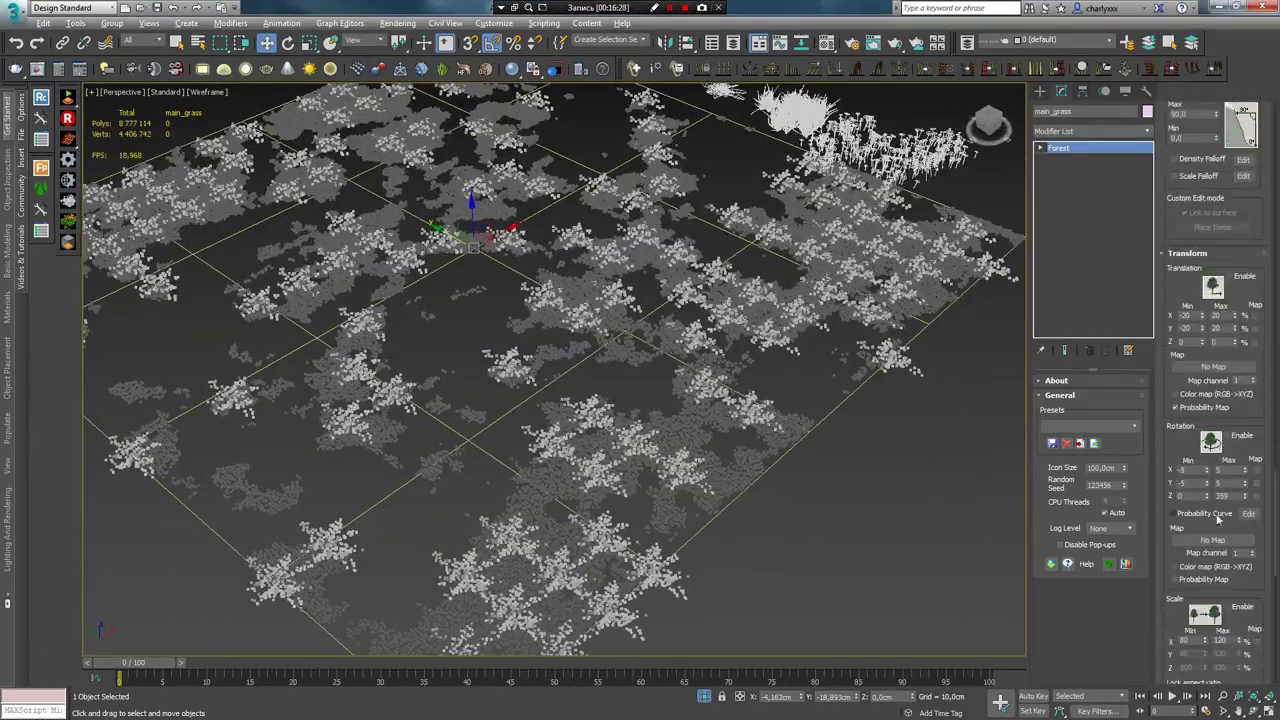
pyautogui.scroll(-2, 1261, 287)
# Enable random Translation, Rotation and Scale plus Horizontal Mirror for the main_grass scatter
pyautogui.click(1233, 257)
pyautogui.click(1230, 415)
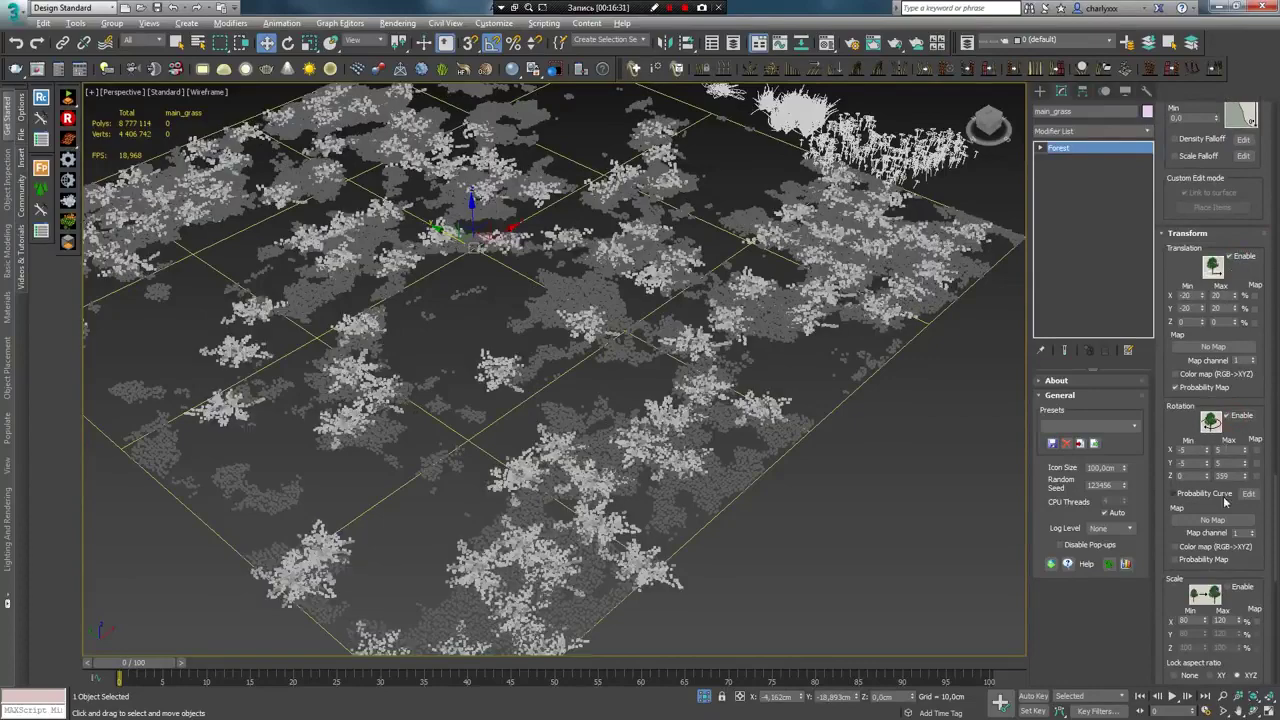
pyautogui.click(1237, 578)
pyautogui.moveTo(1237, 578); pyautogui.dragTo(1213, 402)
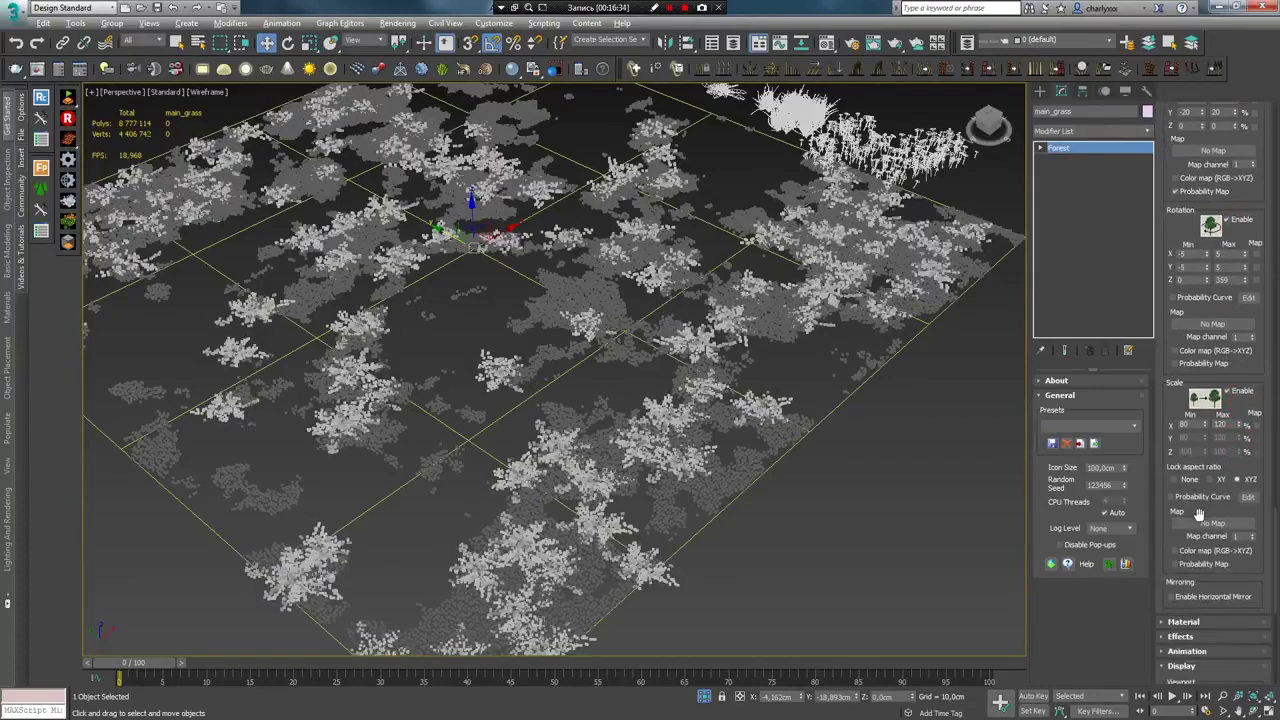
pyautogui.click(1171, 596)
pyautogui.moveTo(787, 409)
pyautogui.keyDown('alt'); pyautogui.mouseDown(button='middle')
pyautogui.moveTo(789, 441)
pyautogui.moveTo(713, 362)
pyautogui.moveTo(706, 322)
pyautogui.mouseUp(button='middle'); pyautogui.keyUp('alt')
# Raise the distribution map density width from 3600 cm to 7632 cm to thin the grass
pyautogui.scroll(-4, 713, 362)
pyautogui.scroll(-3, 1240, 492)
pyautogui.scroll(-5, 1240, 492)
pyautogui.scroll(4, 1240, 492)
pyautogui.scroll(4, 1238, 491)
pyautogui.scroll(4, 1235, 490)
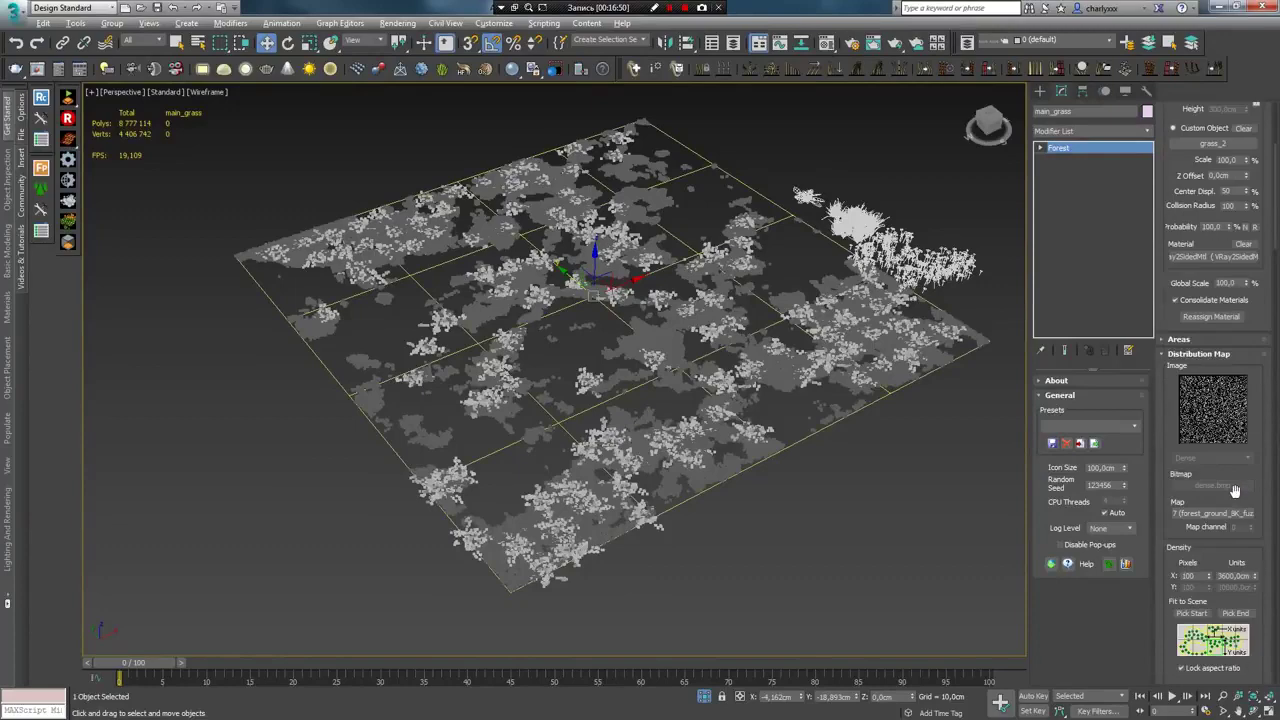
pyautogui.moveTo(1256, 577)
pyautogui.mouseDown()
pyautogui.moveTo(1236, 485)
pyautogui.moveTo(1234, 503)
pyautogui.mouseUp()
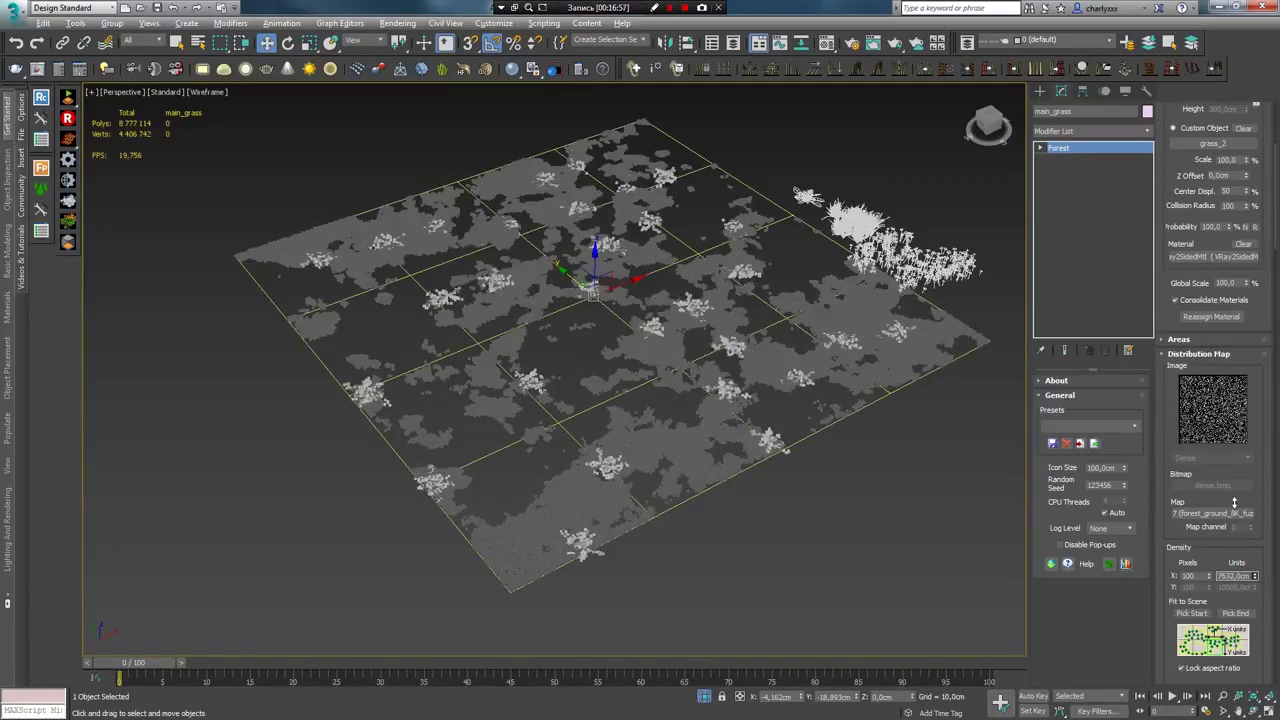
pyautogui.scroll(5, 690, 430)
pyautogui.scroll(-5, 690, 430)
pyautogui.keyDown('alt'); pyautogui.moveTo(690, 430); pyautogui.dragTo(640, 400, button='middle'); pyautogui.keyUp('alt')
pyautogui.scroll(4, 640, 400)
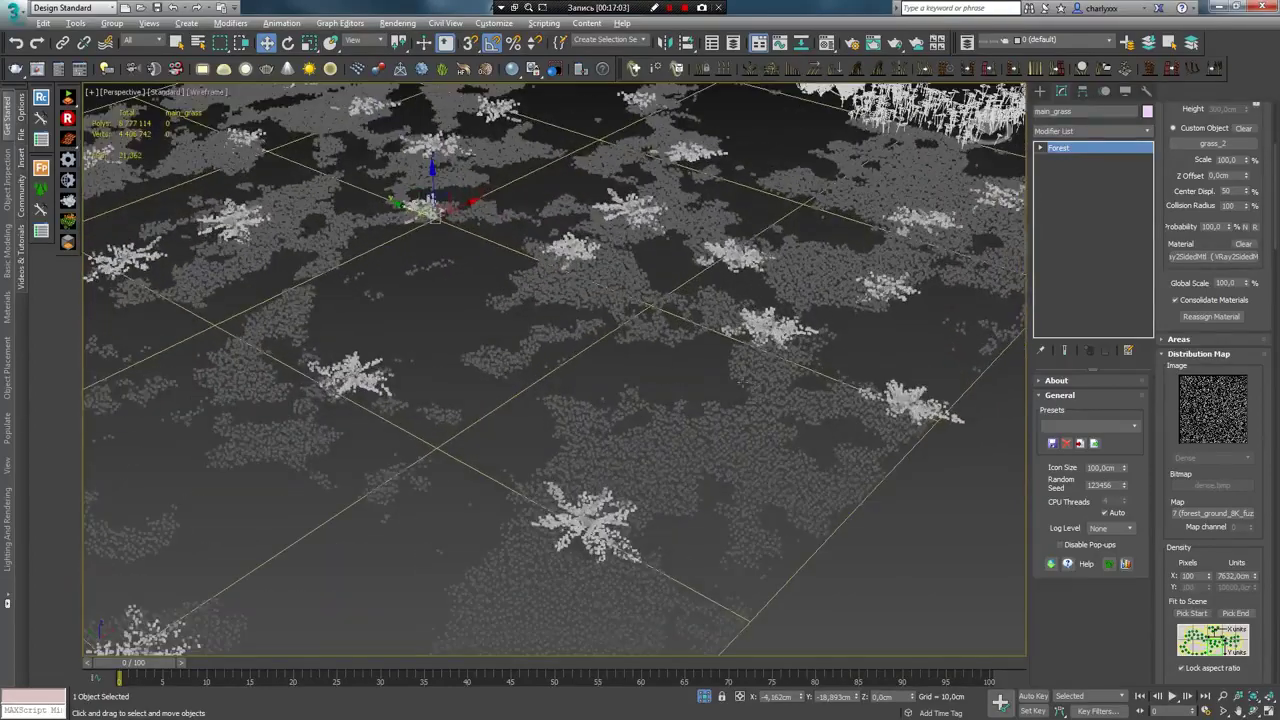
pyautogui.scroll(-3, 640, 400)
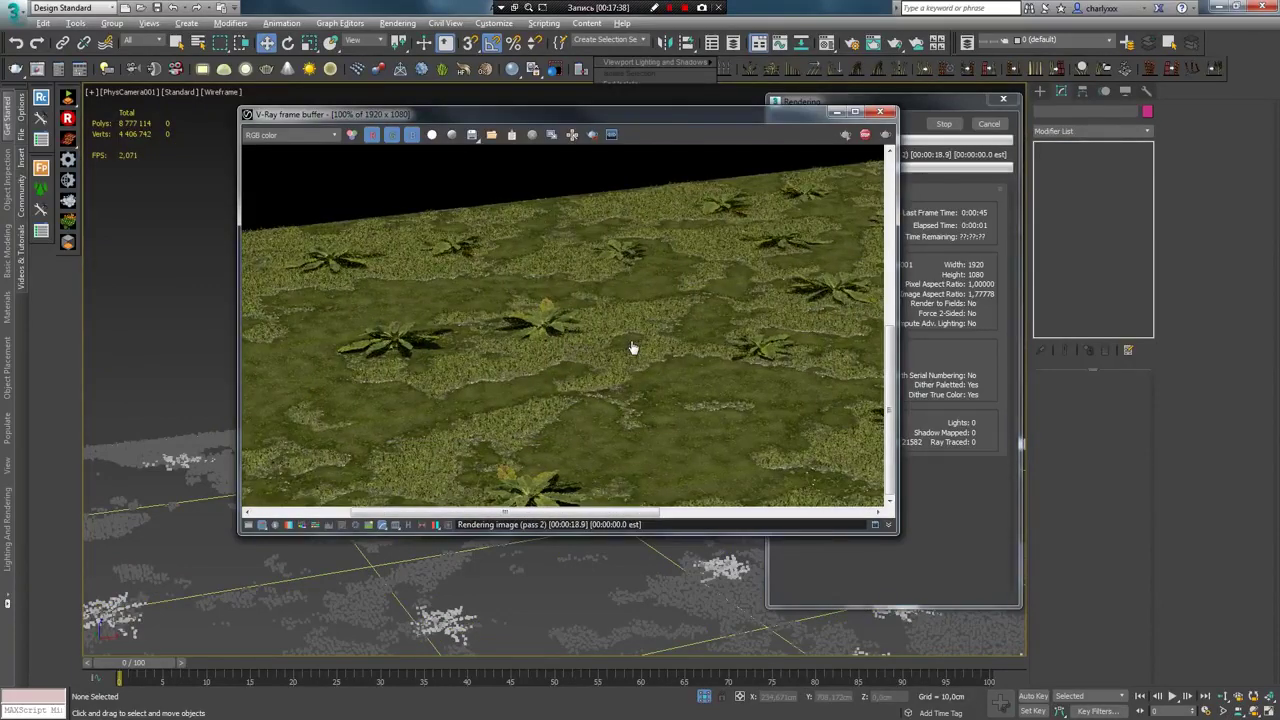
# Switch to PhysCamera001, deselect the grass scatter, and start a V-Ray render
pyautogui.scroll(-2, 632, 348)
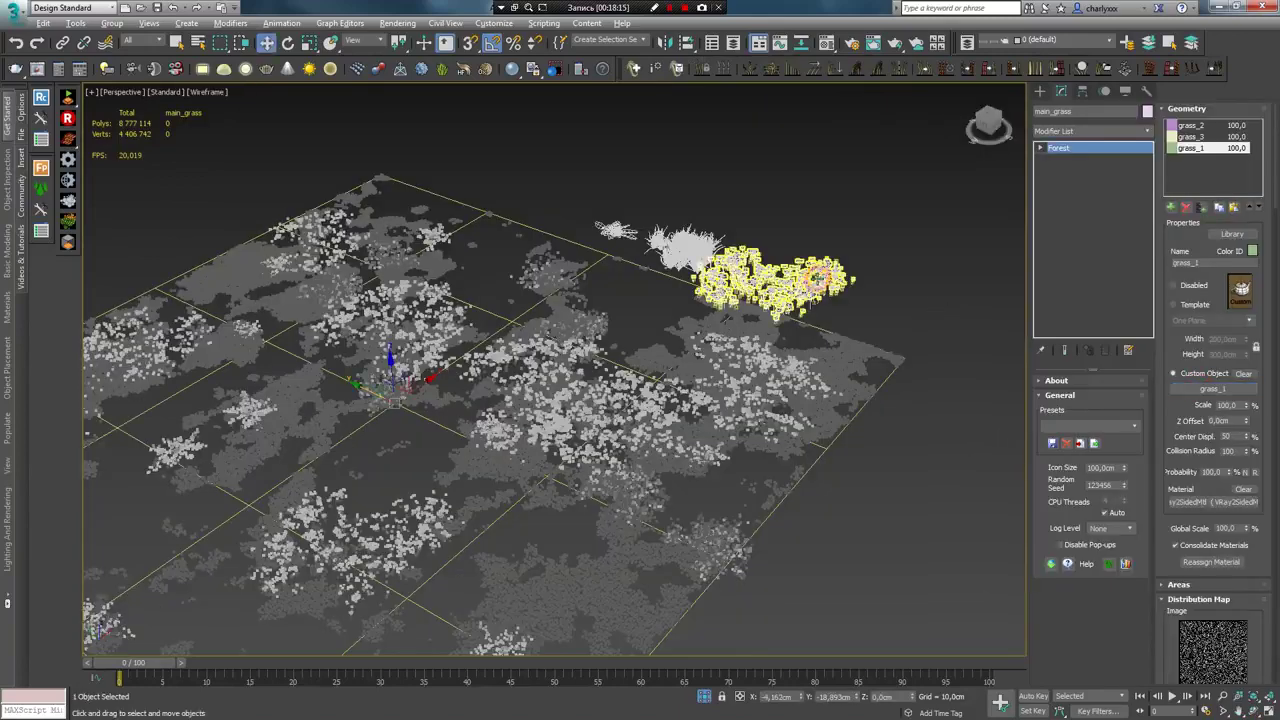
pyautogui.press('c')
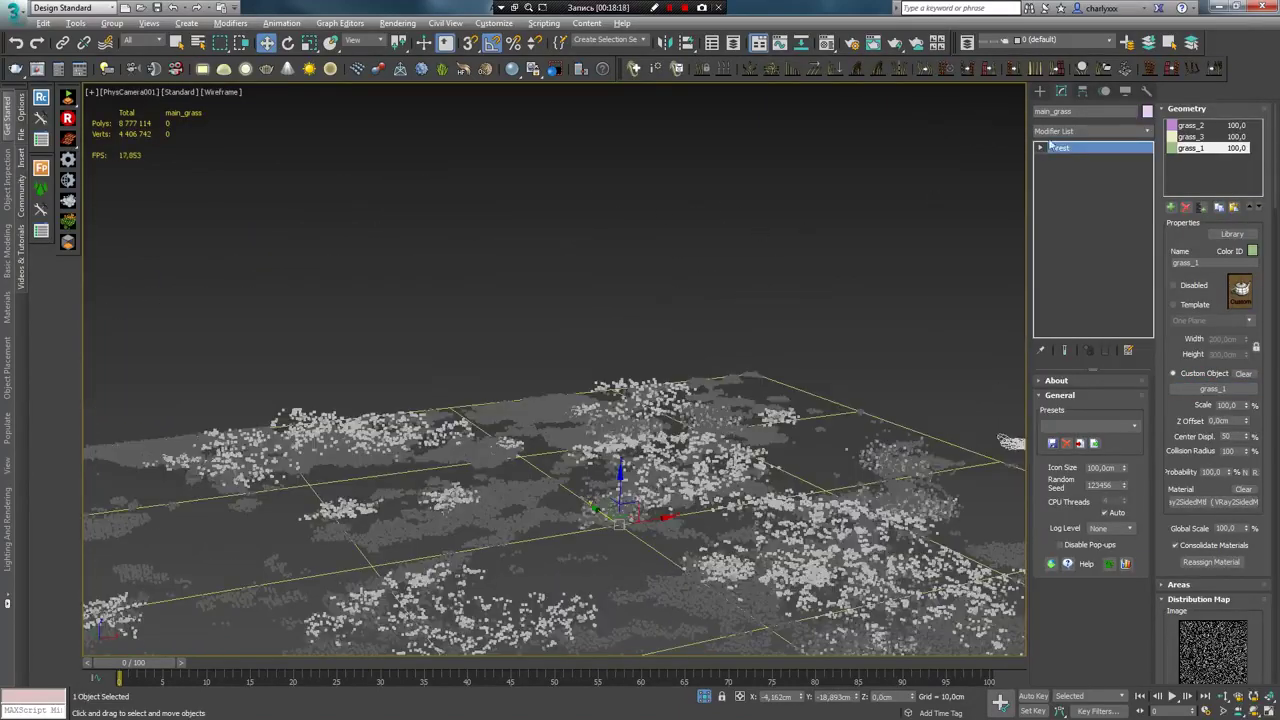
pyautogui.click(1045, 93)
pyautogui.click(805, 197)
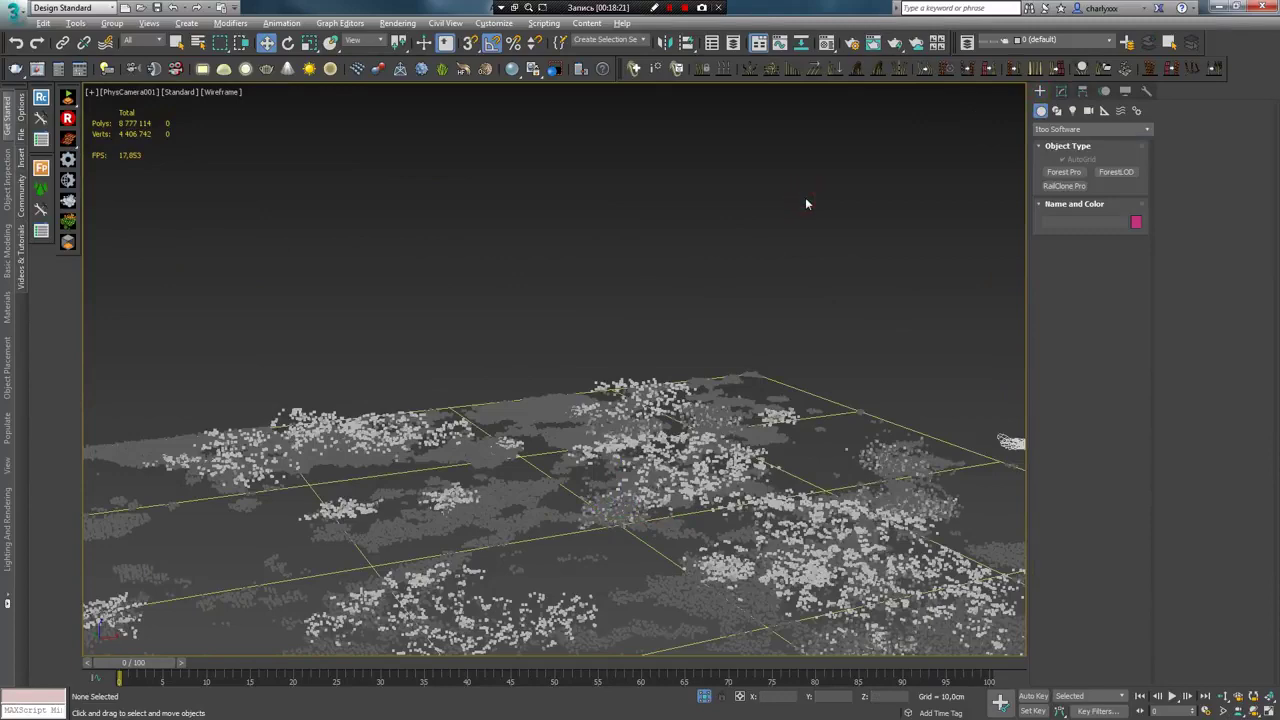
pyautogui.hotkey('shift', 'q')
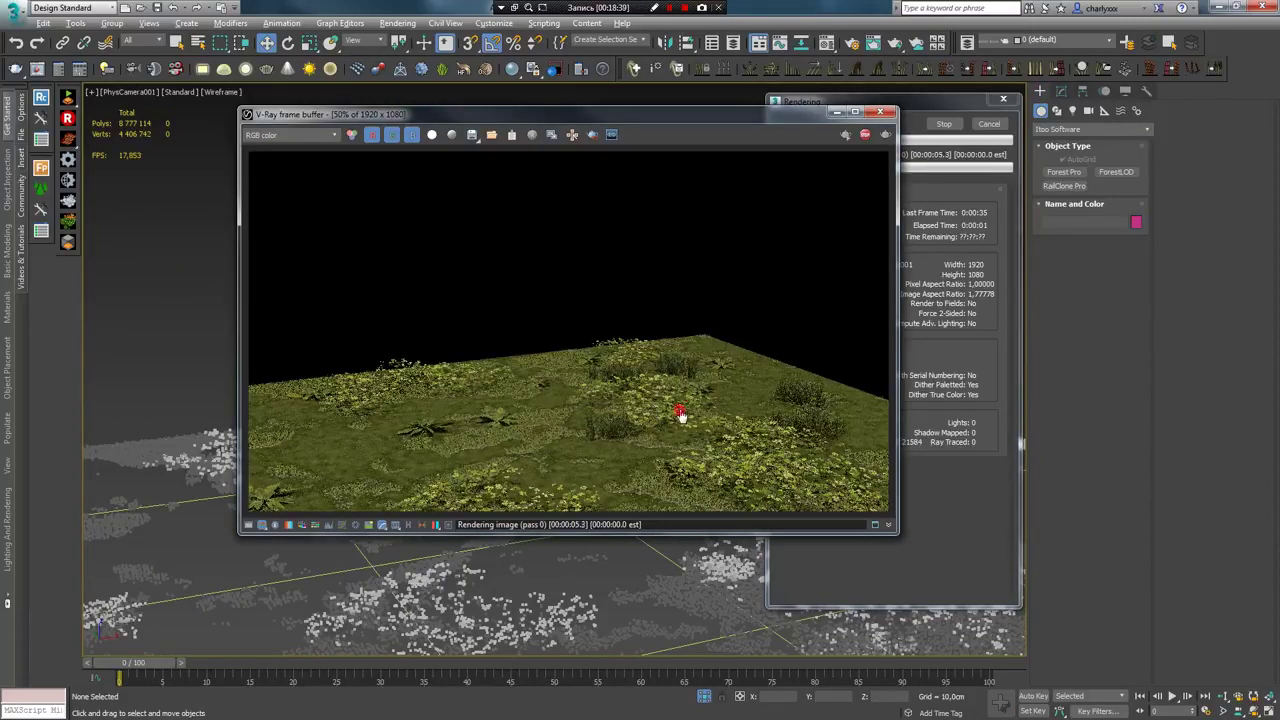
# Inspect the grass render at 100% in the frame buffer, panning across the clumps
pyautogui.doubleClick(679, 413)
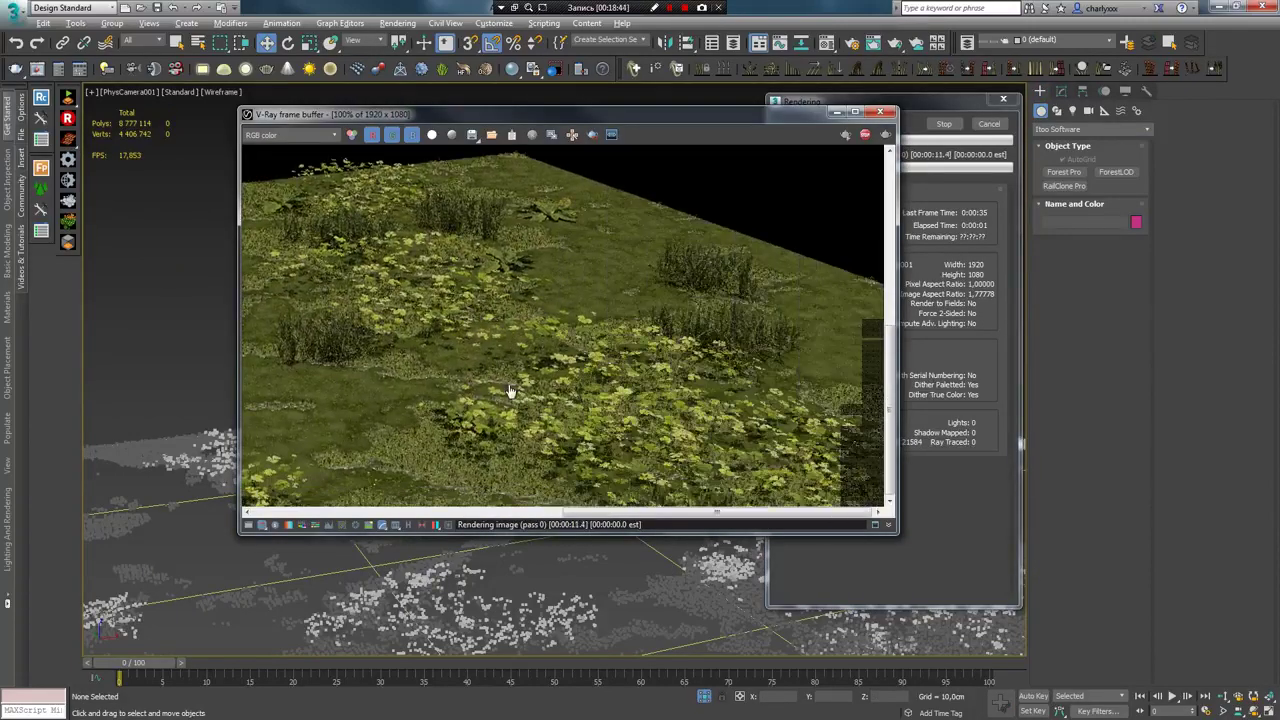
pyautogui.scroll(-1, 510, 391)
pyautogui.scroll(1, 510, 391)
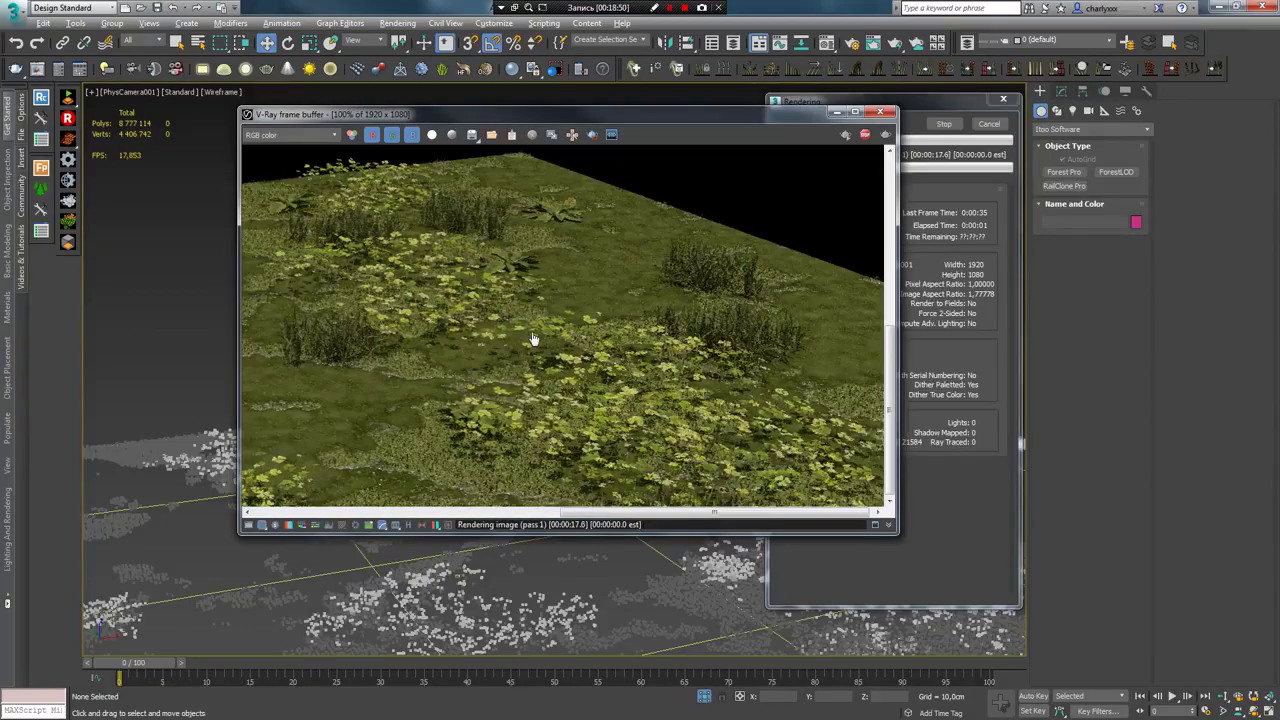
pyautogui.moveTo(531, 348)
pyautogui.mouseDown(button='middle')
pyautogui.moveTo(734, 274)
pyautogui.moveTo(489, 343)
pyautogui.mouseUp(button='middle')
pyautogui.scroll(-1, 490, 338)
pyautogui.scroll(1, 555, 348)
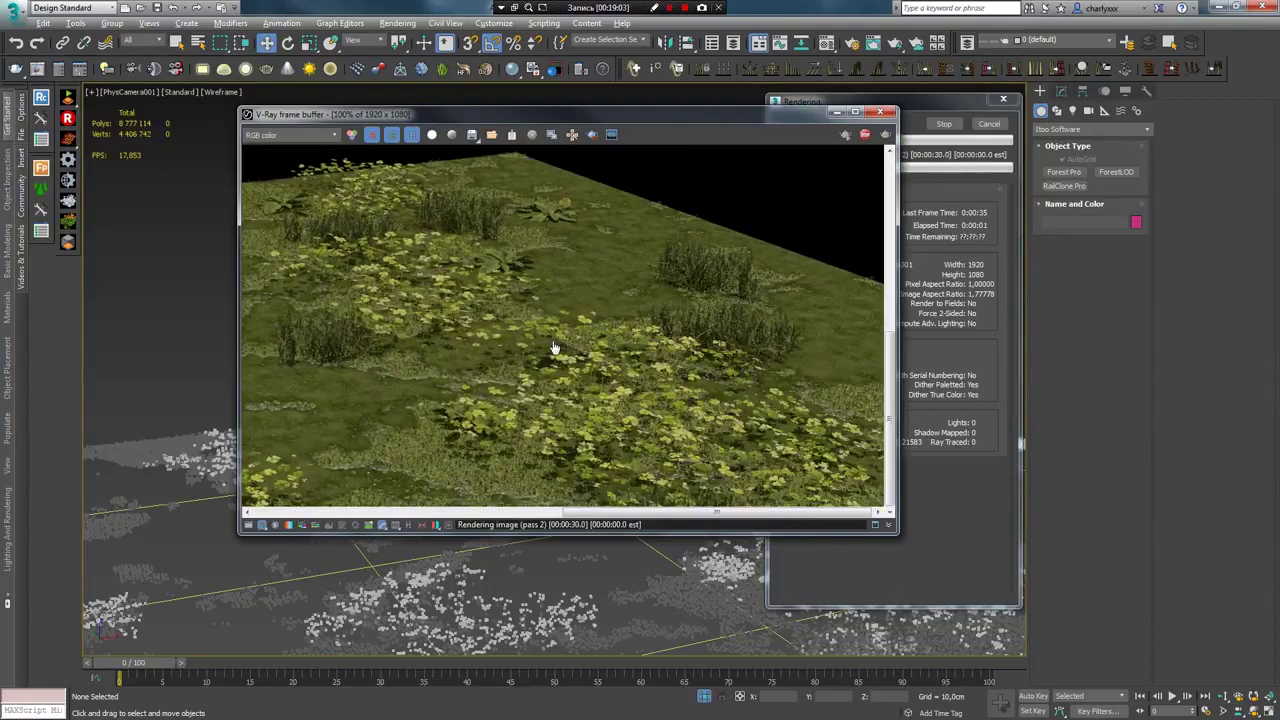
pyautogui.scroll(-1, 555, 348)
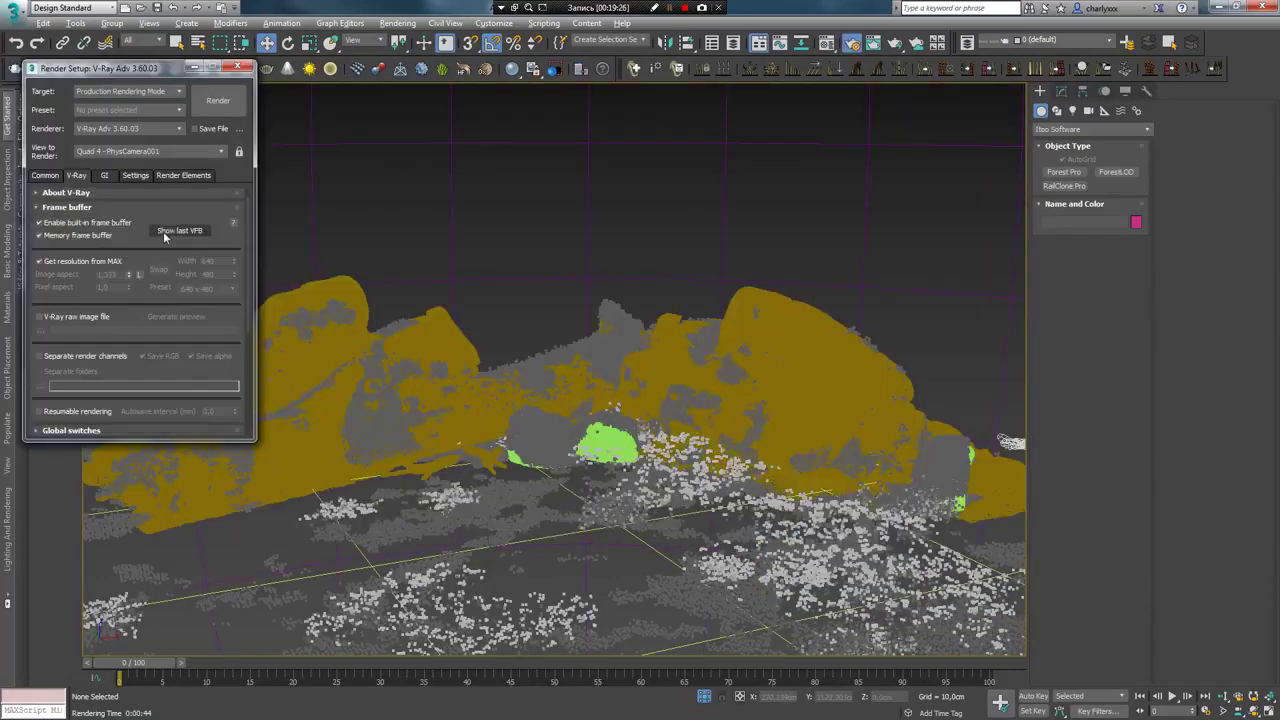
# Reopen the last frame buffer, then dolly and orbit PhysCamera001 around the rocks and log
pyautogui.click(165, 234)
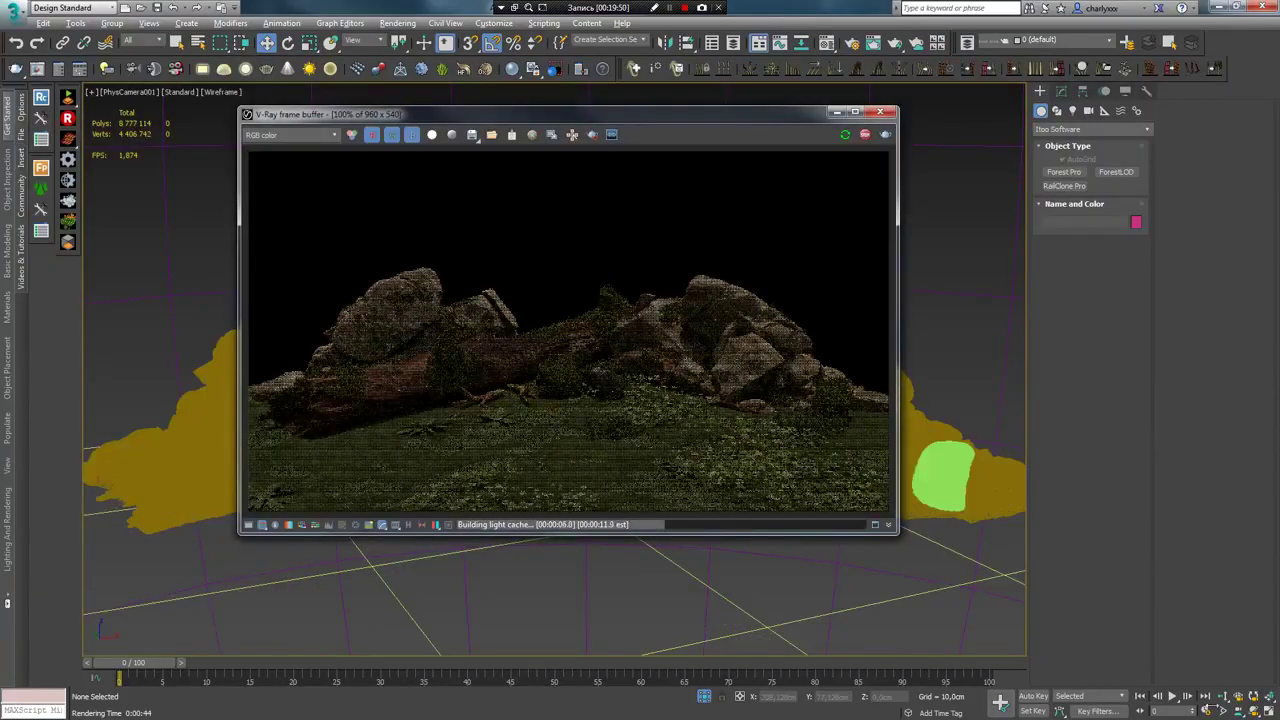
pyautogui.moveTo(934, 543)
pyautogui.mouseDown()
pyautogui.moveTo(957, 543)
pyautogui.moveTo(940, 573)
pyautogui.mouseUp()
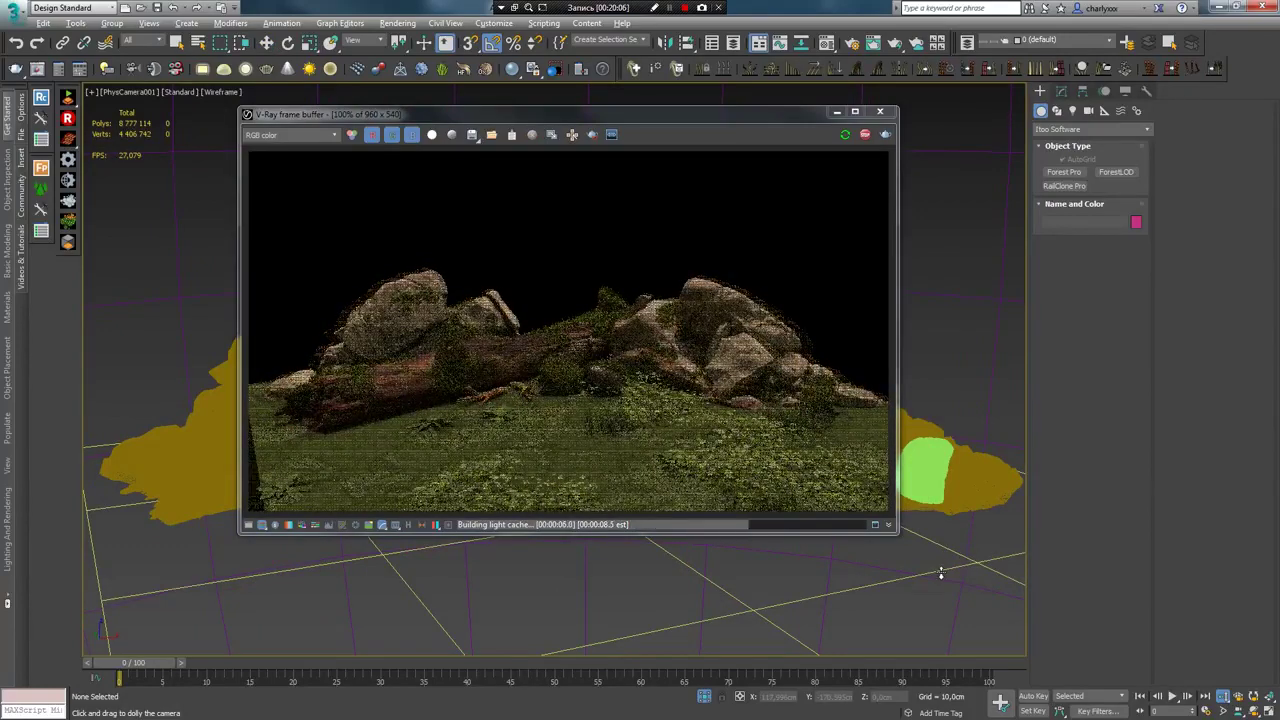
pyautogui.hotkey('ctrl', 'r')
pyautogui.moveTo(857, 614)
pyautogui.mouseDown()
pyautogui.moveTo(828, 605)
pyautogui.moveTo(837, 586)
pyautogui.moveTo(803, 591)
pyautogui.mouseUp()
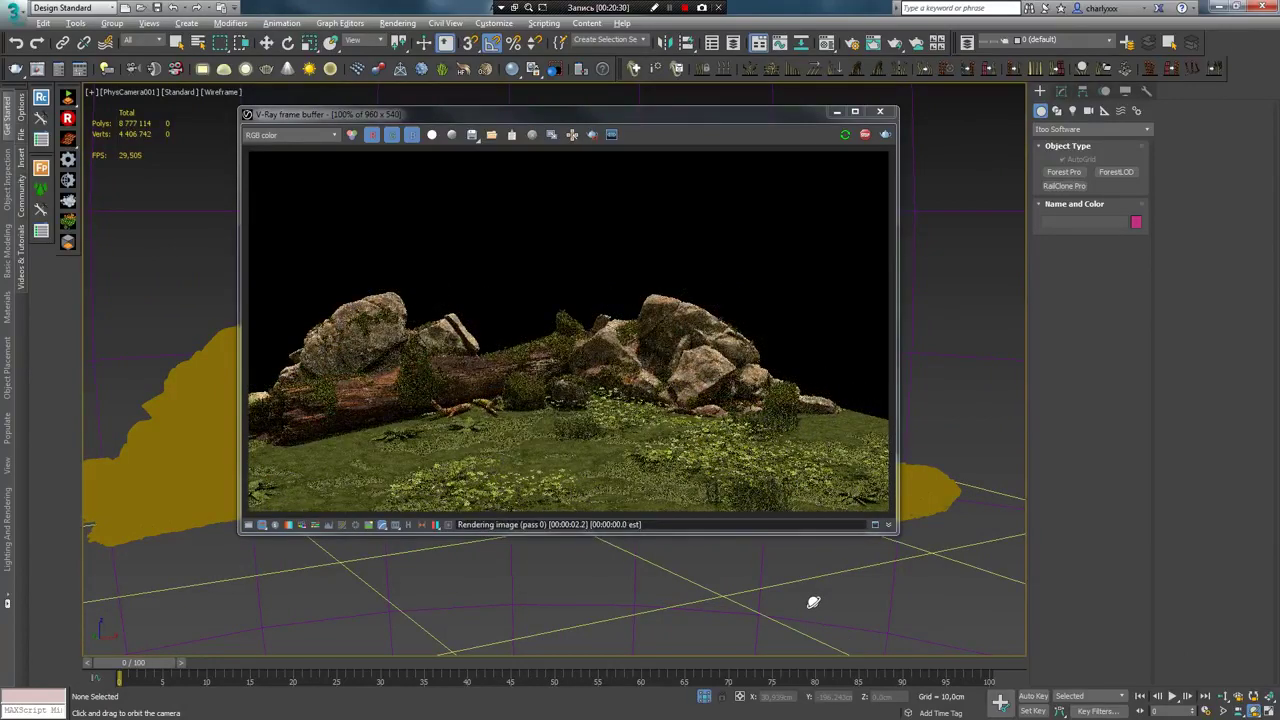
pyautogui.moveTo(811, 594); pyautogui.dragTo(811, 620)
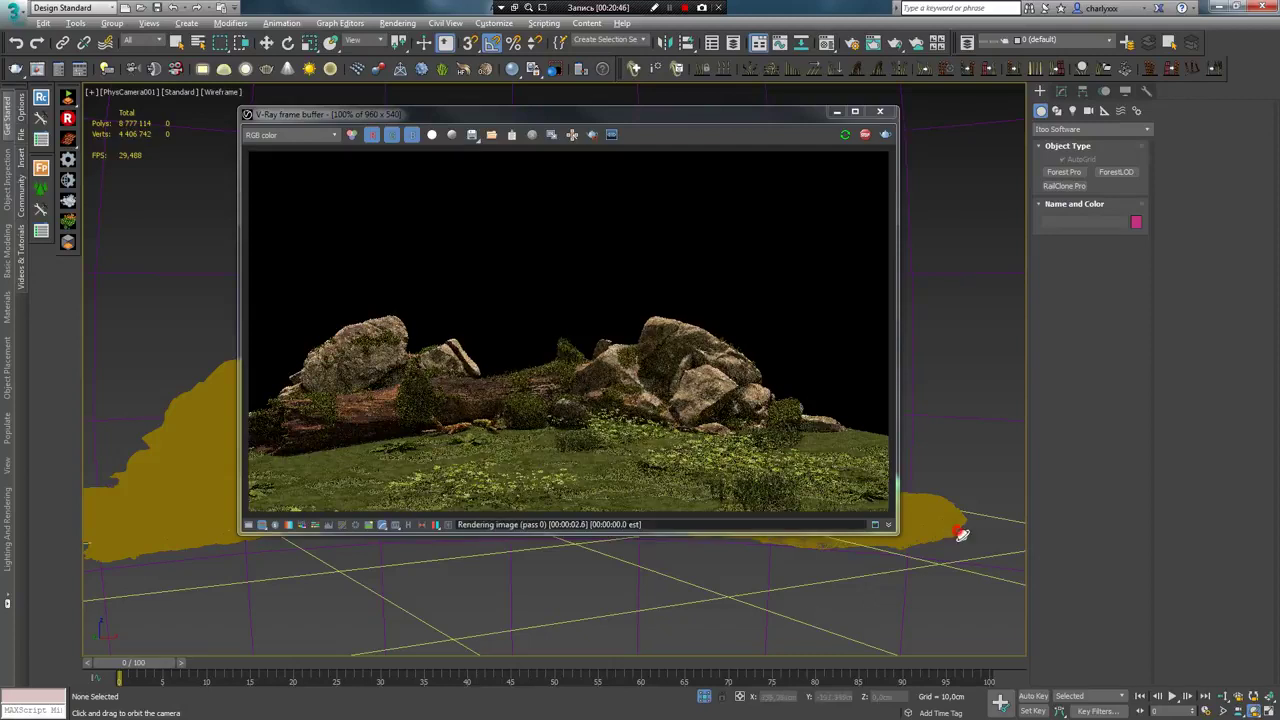
pyautogui.moveTo(951, 529); pyautogui.dragTo(943, 530)
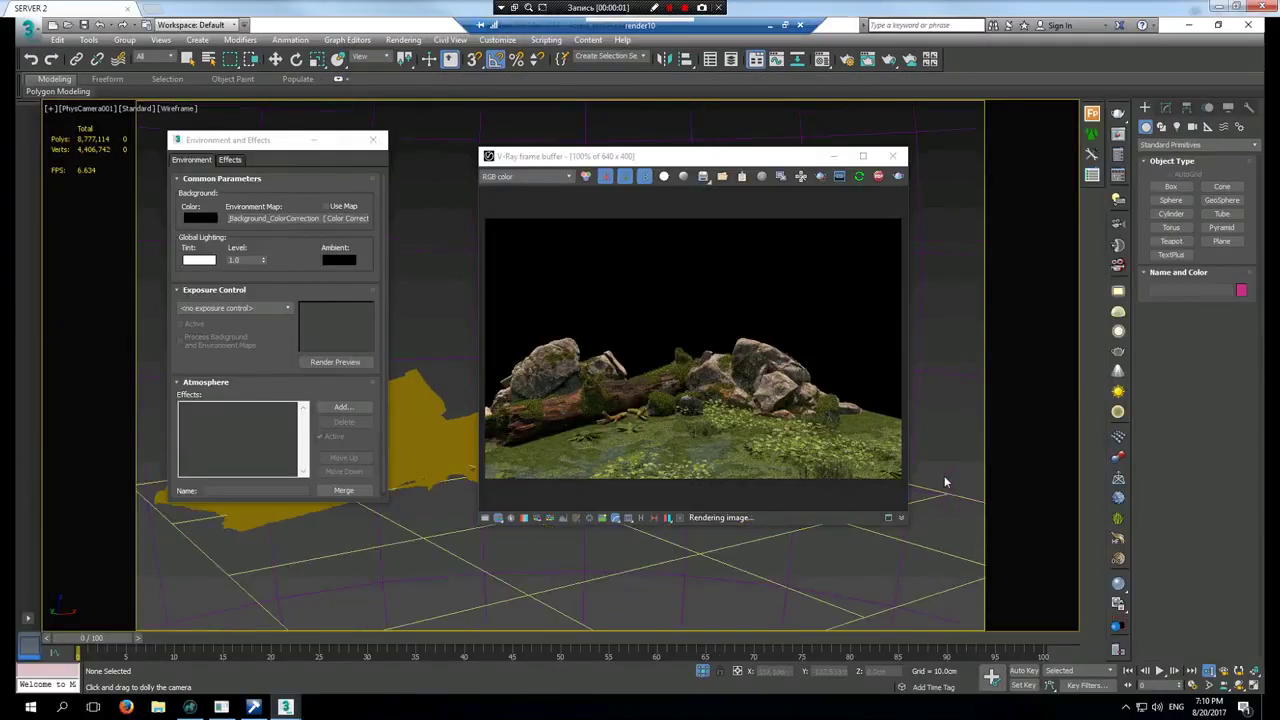
pyautogui.moveTo(944, 475); pyautogui.dragTo(945, 459)
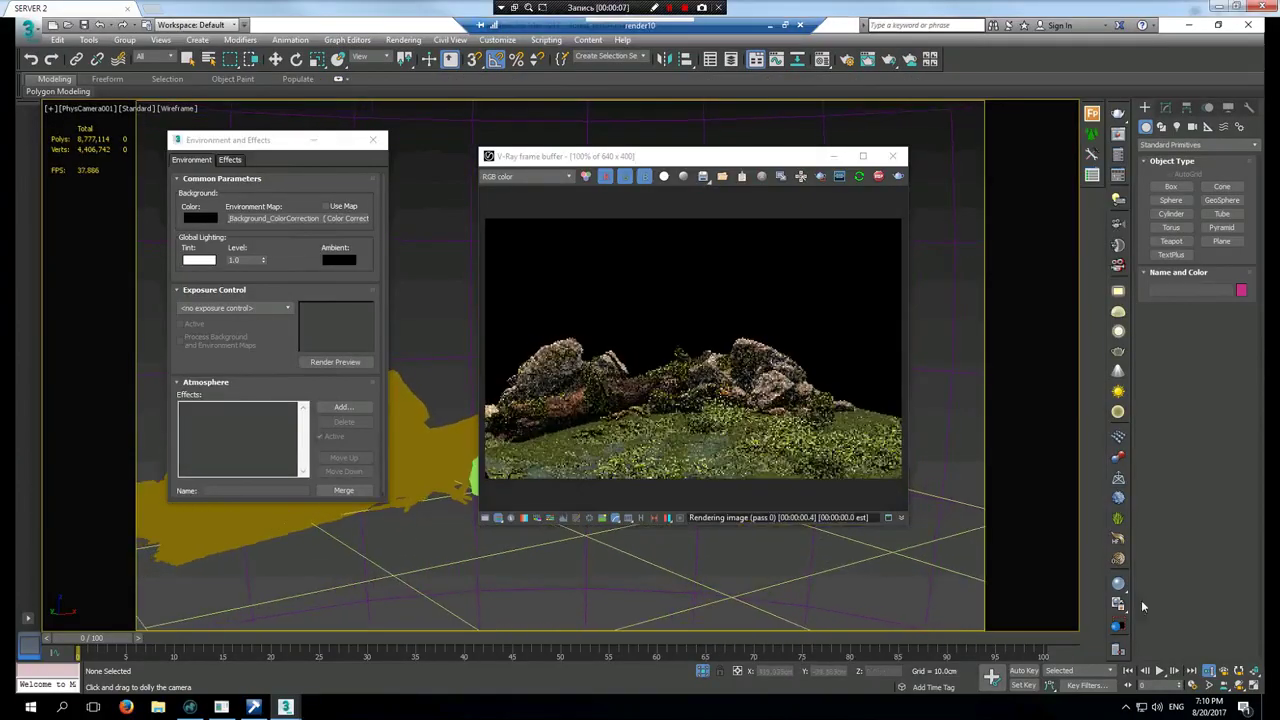
# Orbit and dolly the camera closer to the rocks, refreshing the render
pyautogui.moveTo(791, 560)
pyautogui.keyDown('alt'); pyautogui.mouseDown(button='middle')
pyautogui.moveTo(776, 551)
pyautogui.moveTo(790, 554)
pyautogui.mouseUp(button='middle'); pyautogui.keyUp('alt')
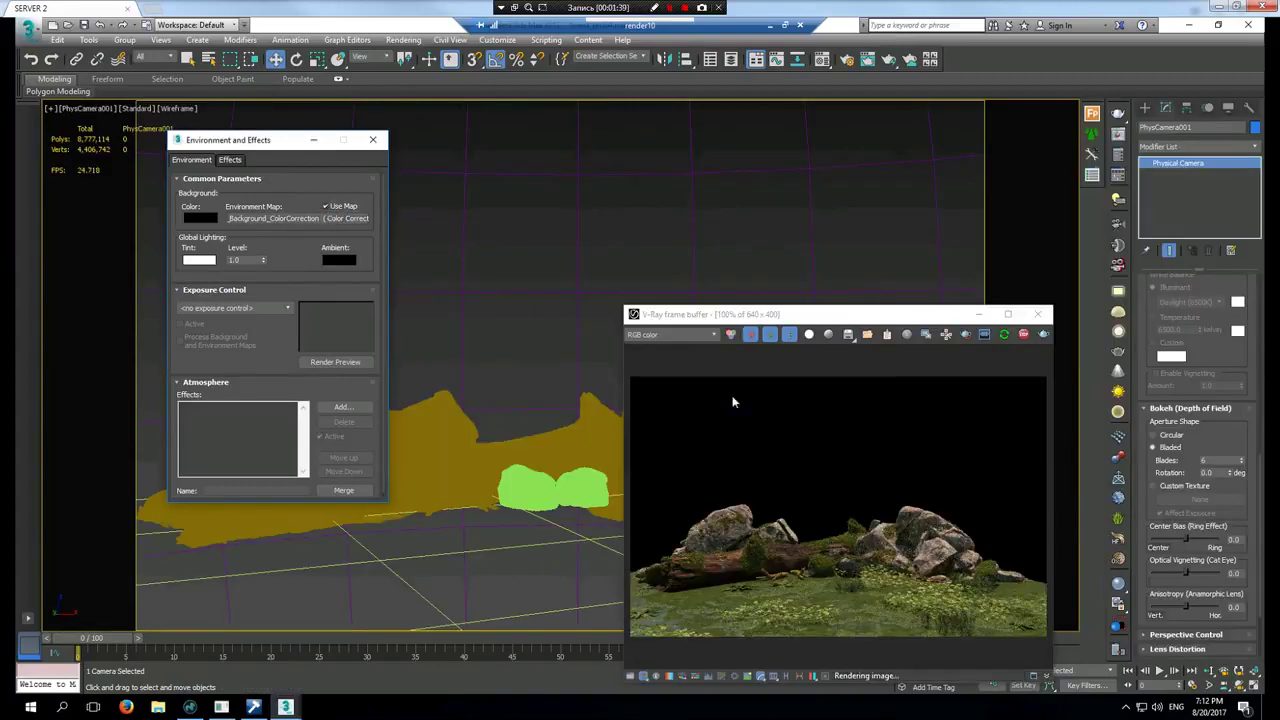
pyautogui.rightClick(900, 454)
pyautogui.click(821, 556)
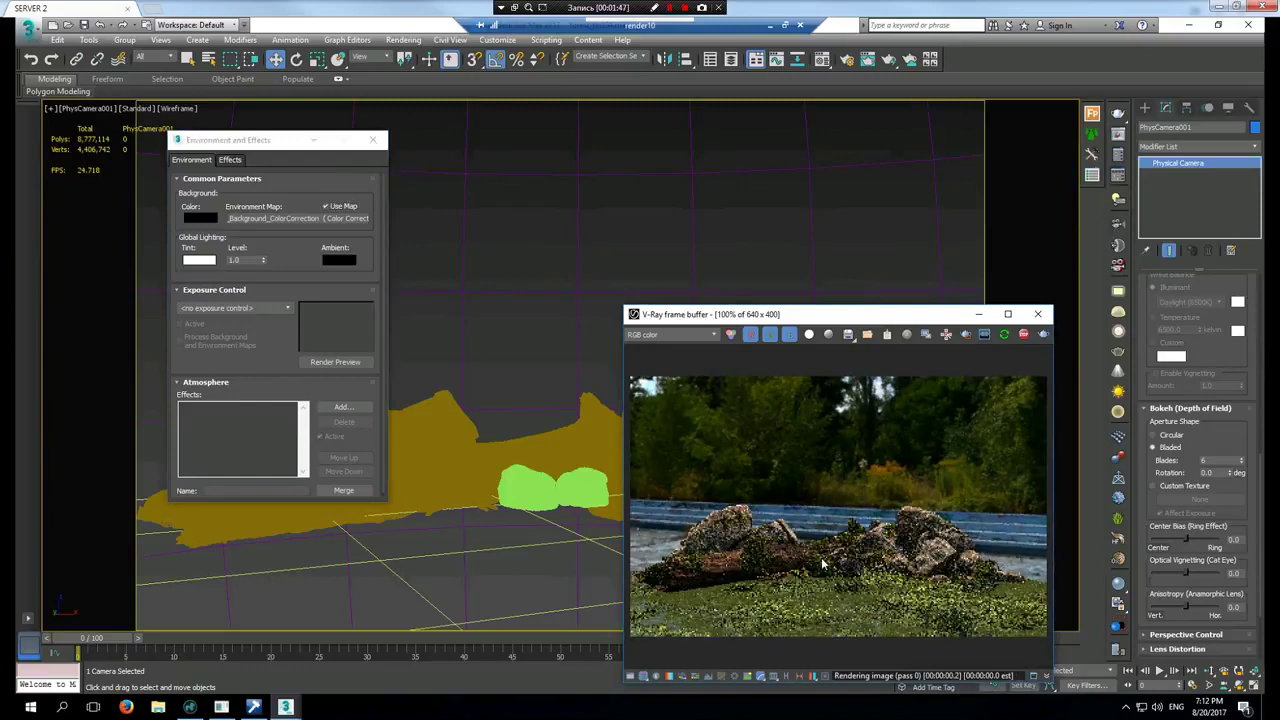
pyautogui.scroll(3, 1164, 400)
pyautogui.scroll(3, 1164, 380)
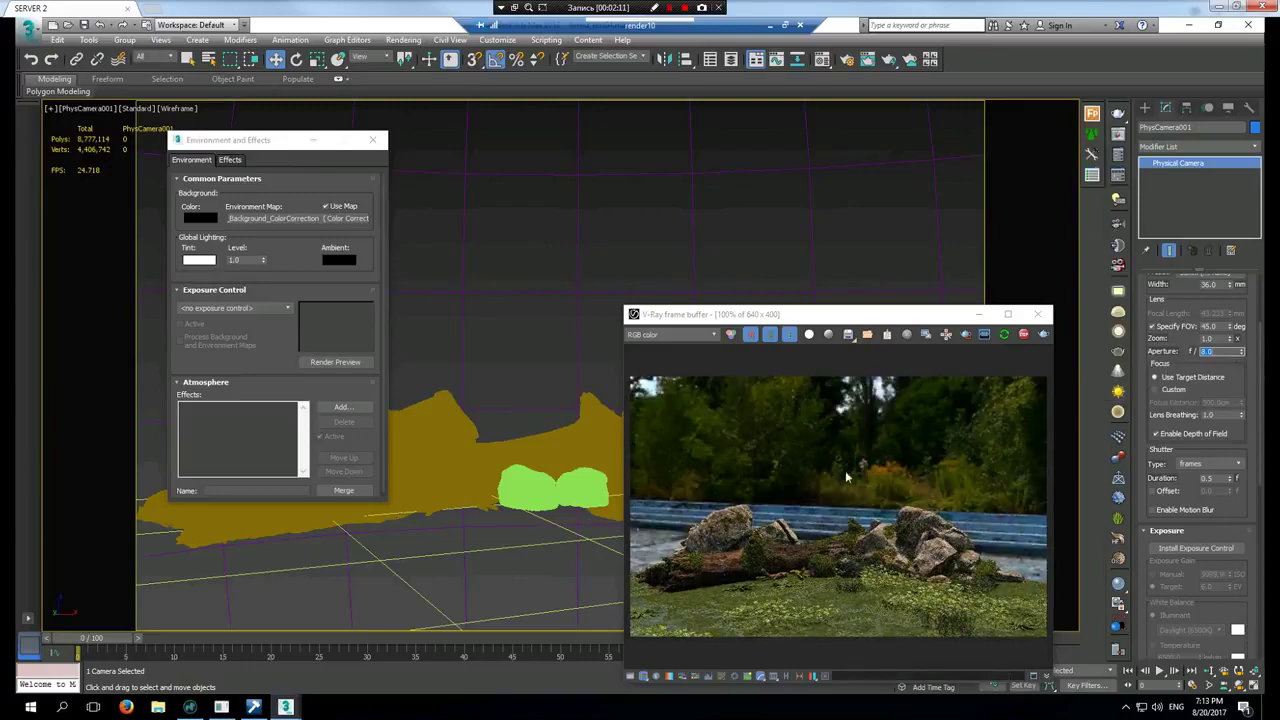
pyautogui.moveTo(565, 487); pyautogui.dragTo(893, 547)
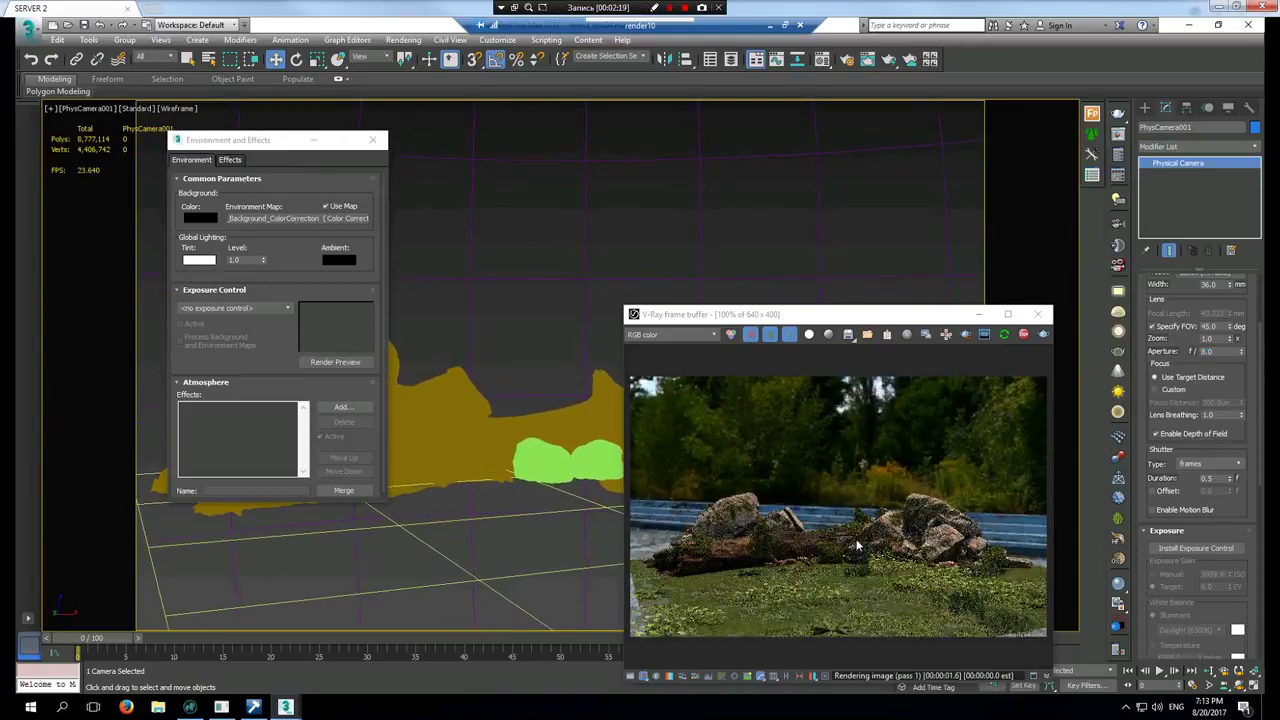
# Turn off the environment map so the render background is black, then restart the render
pyautogui.rightClick(863, 504)
pyautogui.click(893, 581)
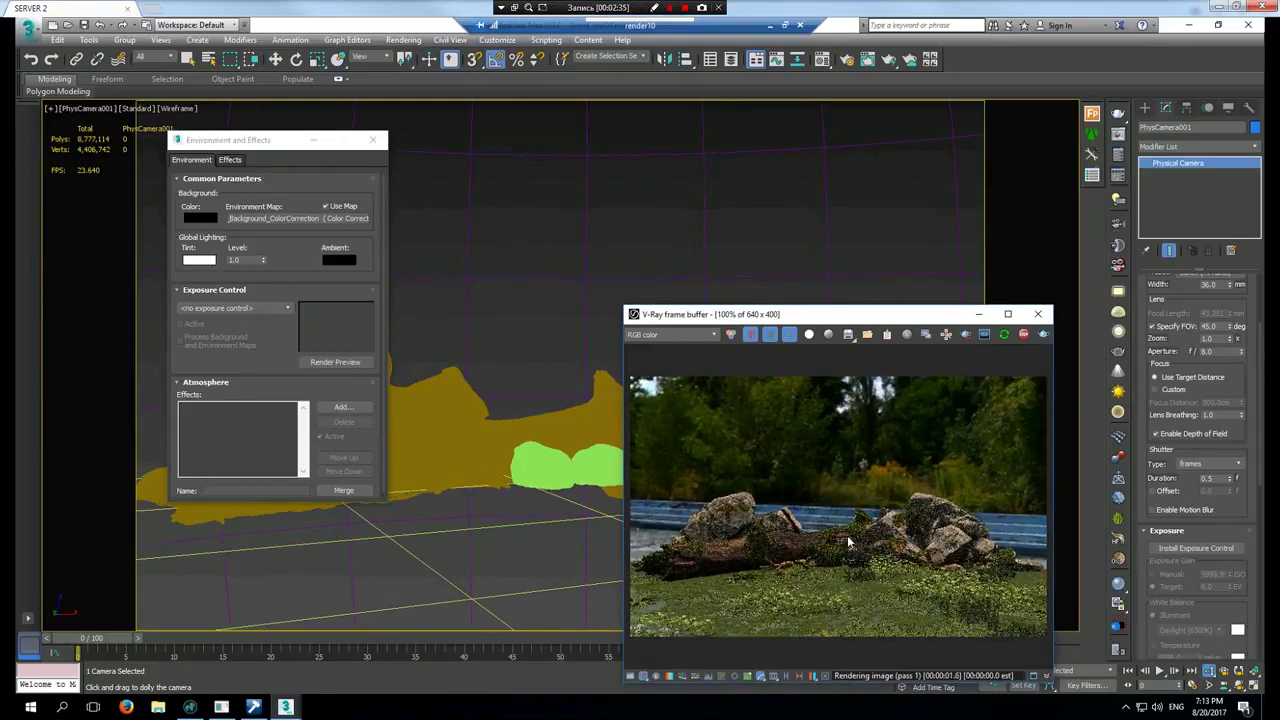
pyautogui.click(326, 206)
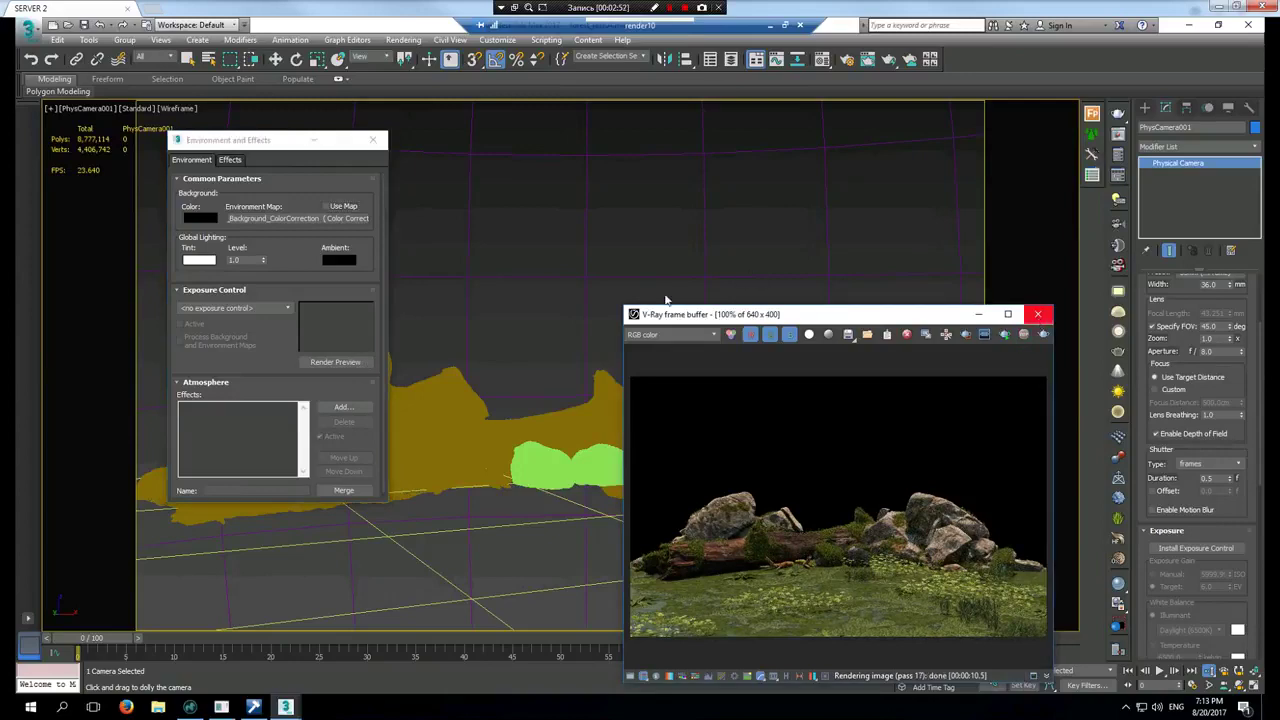
pyautogui.click(380, 40)
pyautogui.click(400, 97)
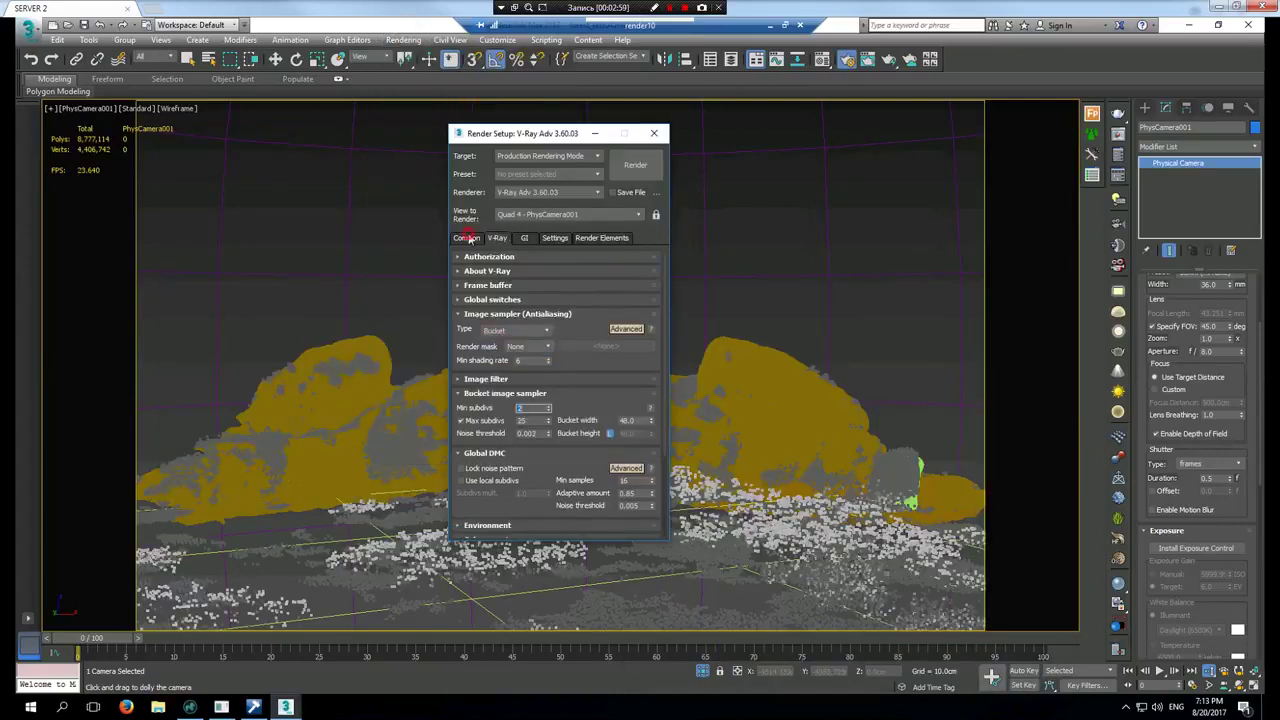
# Start the 2560 × 1600 final render from the Common tab and raise the frame buffer
pyautogui.click(467, 238)
pyautogui.click(635, 164)
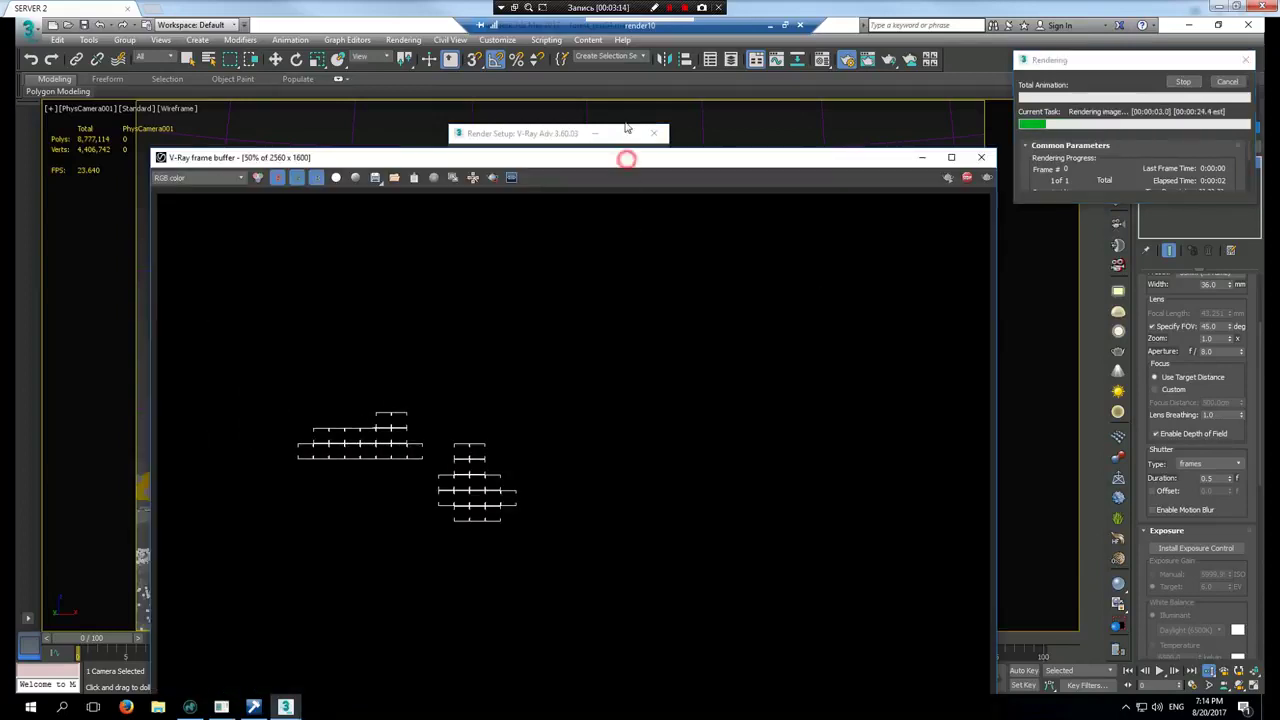
pyautogui.moveTo(628, 157); pyautogui.dragTo(628, 70)
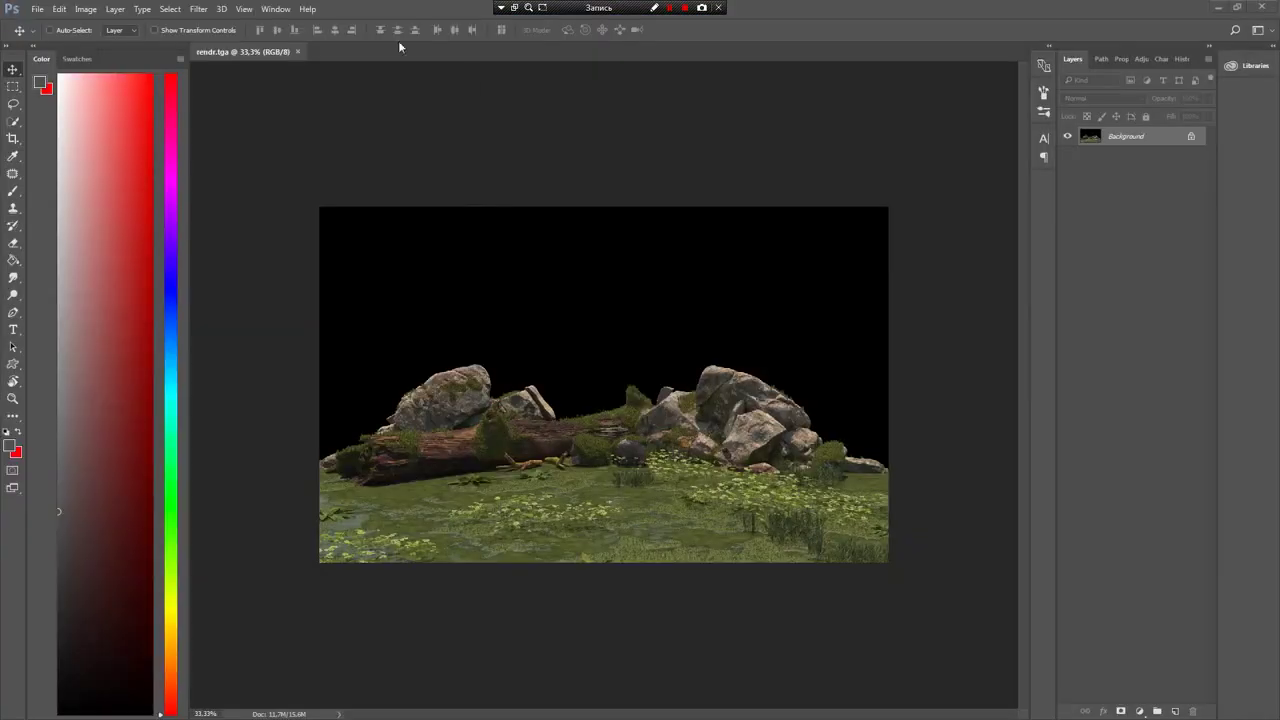
pyautogui.click(198, 8)
# In Camera Raw, pull highlights down, brighten whites, and slightly raise exposure and clarity
pyautogui.click(240, 85)
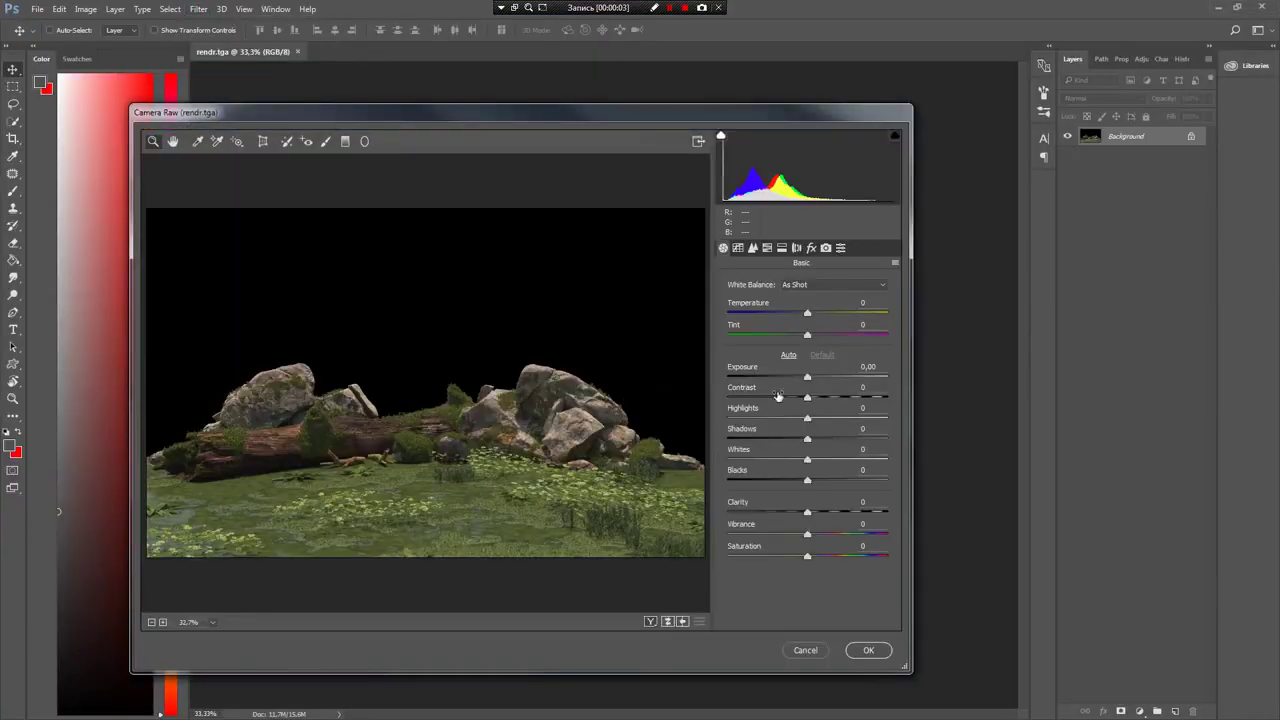
pyautogui.moveTo(807, 398); pyautogui.dragTo(696, 420)
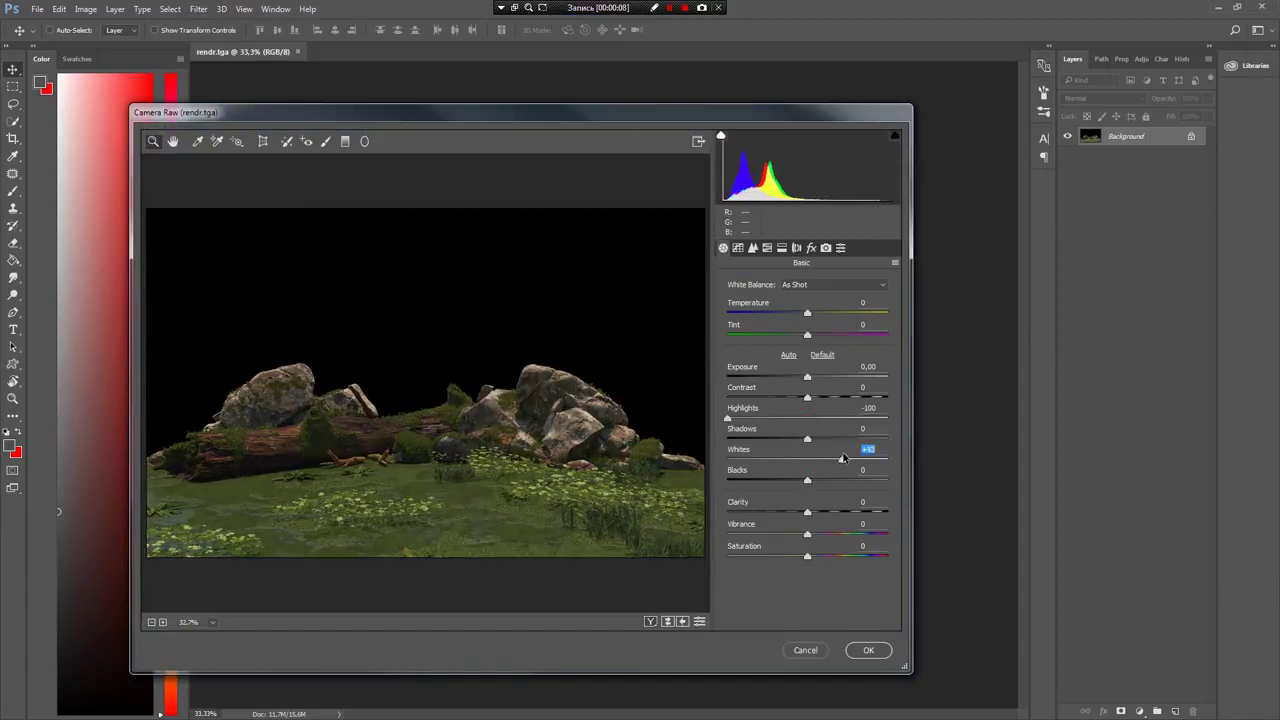
pyautogui.moveTo(842, 457); pyautogui.dragTo(866, 456)
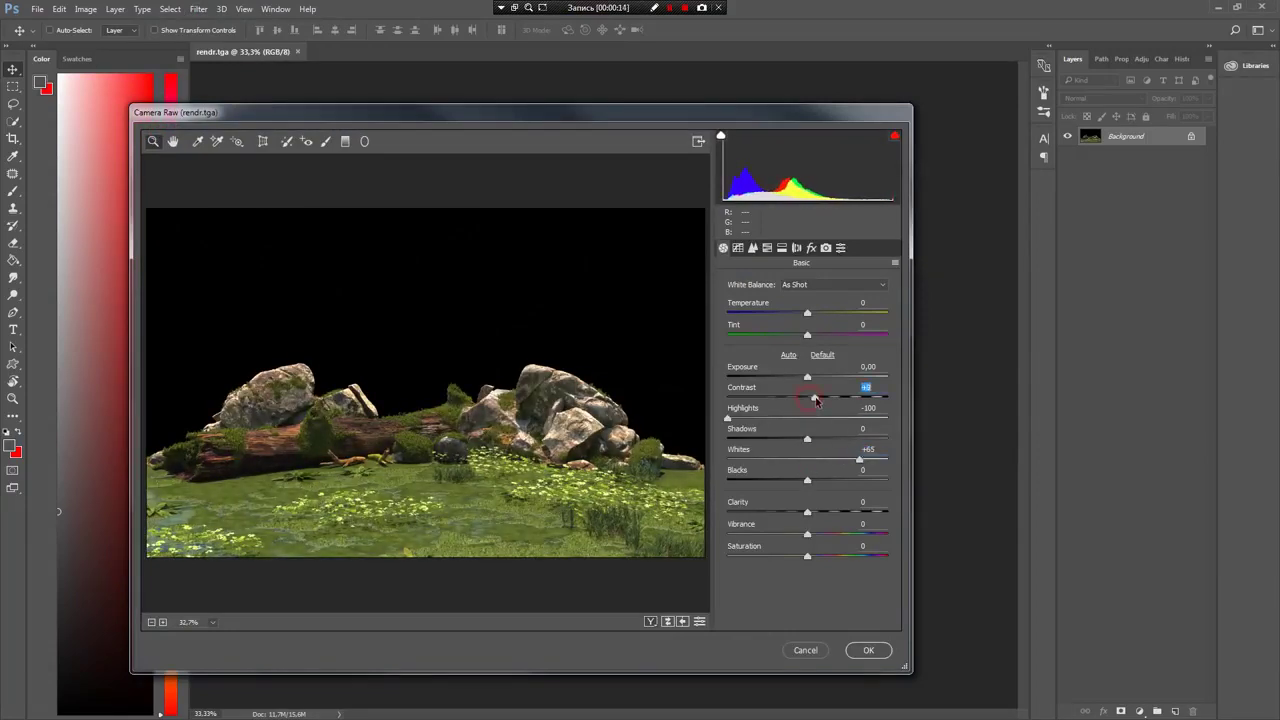
pyautogui.moveTo(807, 377); pyautogui.dragTo(812, 378)
pyautogui.moveTo(807, 511); pyautogui.dragTo(812, 508)
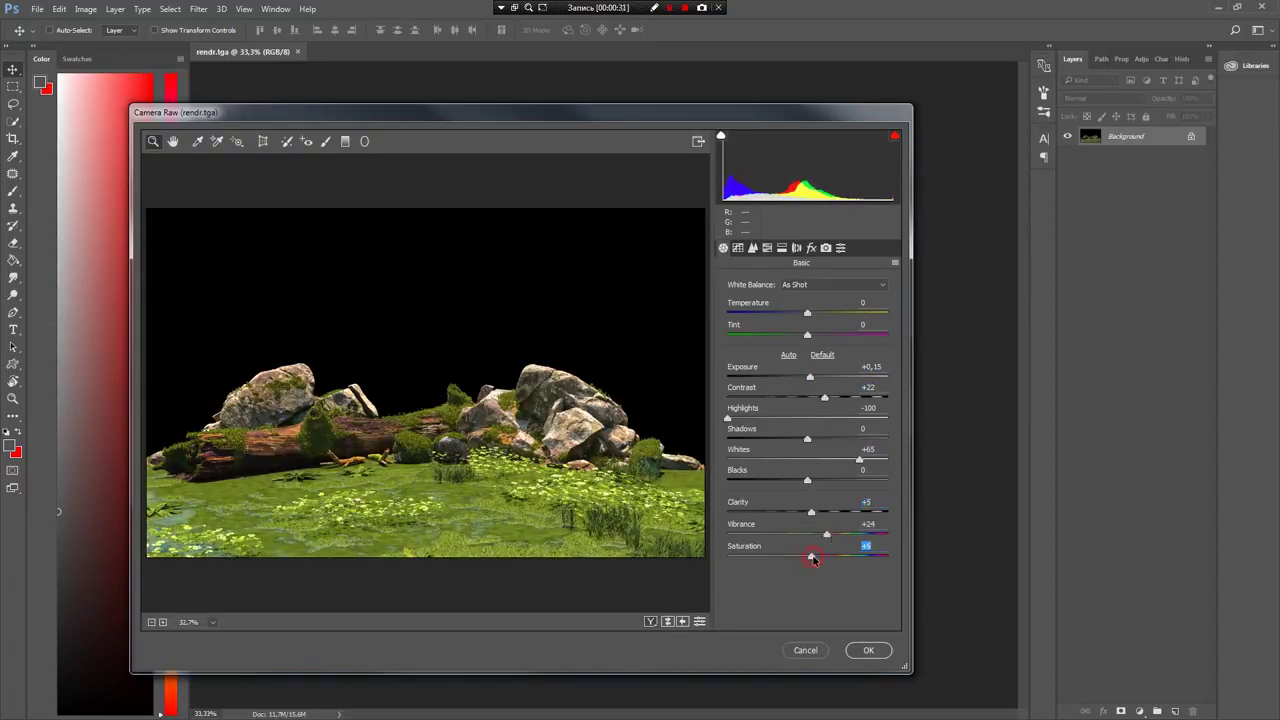
# Set white balance to Auto, add +9 Dehaze and a slight dark vignette
pyautogui.click(833, 284)
pyautogui.click(835, 300)
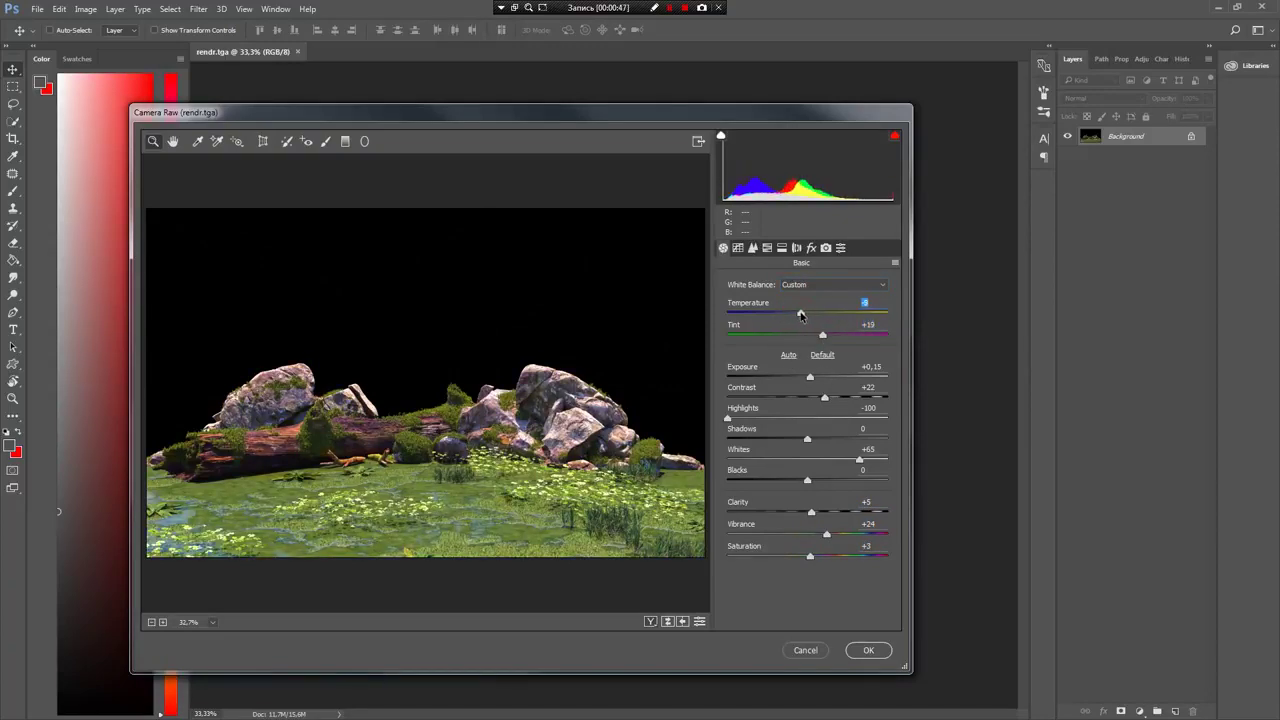
pyautogui.click(826, 247)
pyautogui.click(811, 247)
pyautogui.moveTo(794, 308); pyautogui.dragTo(818, 306)
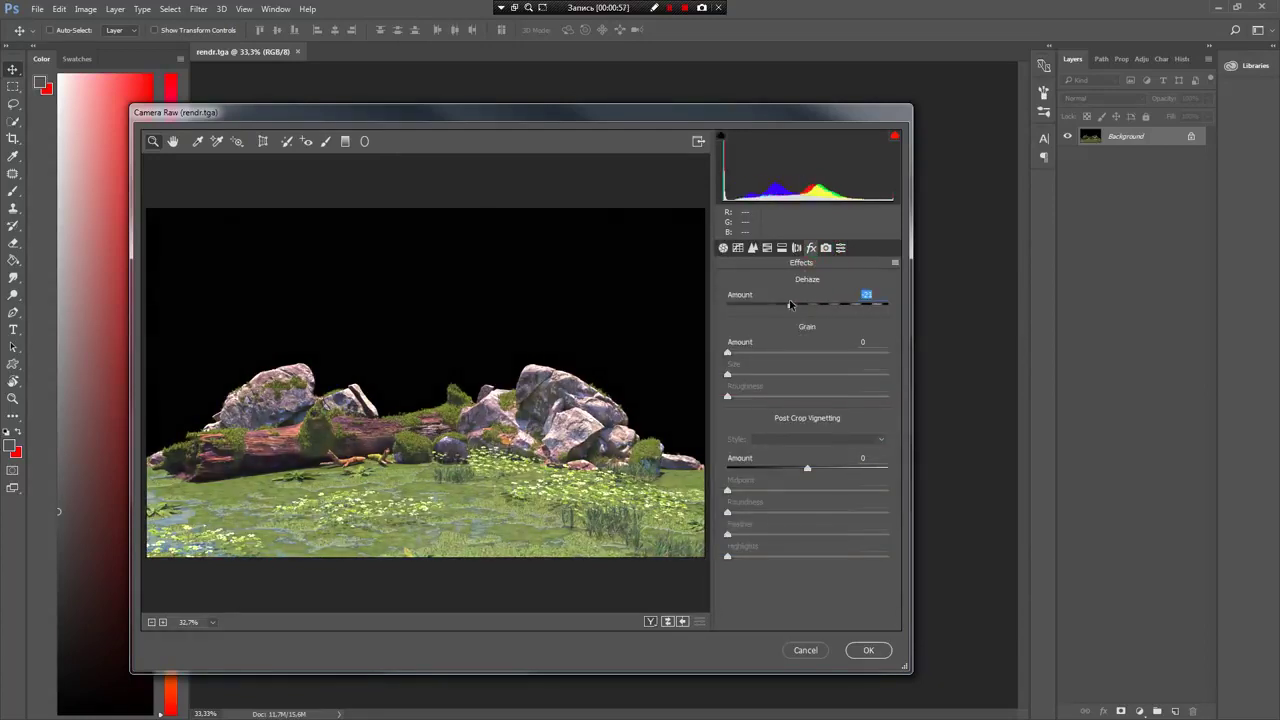
pyautogui.moveTo(807, 468); pyautogui.dragTo(798, 469)
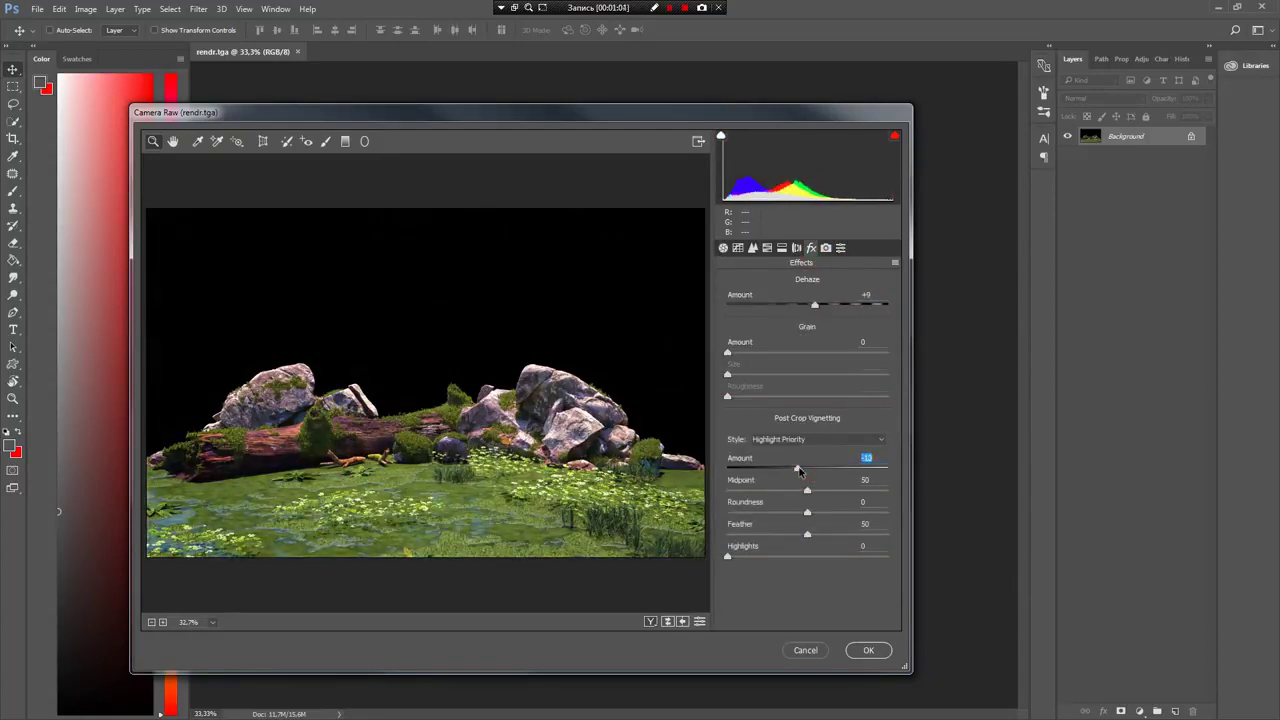
# Review the Detail and Tone Curve settings, then apply the Camera Raw filter
pyautogui.click(782, 247)
pyautogui.click(753, 247)
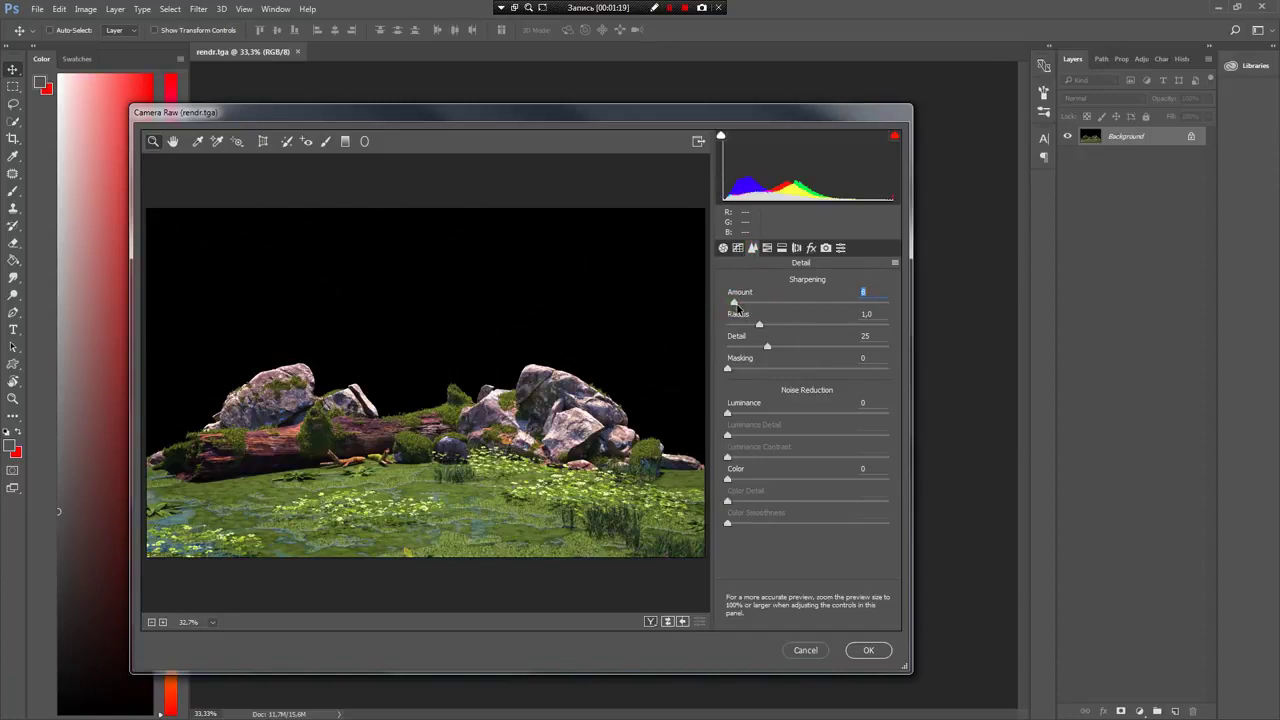
pyautogui.click(738, 247)
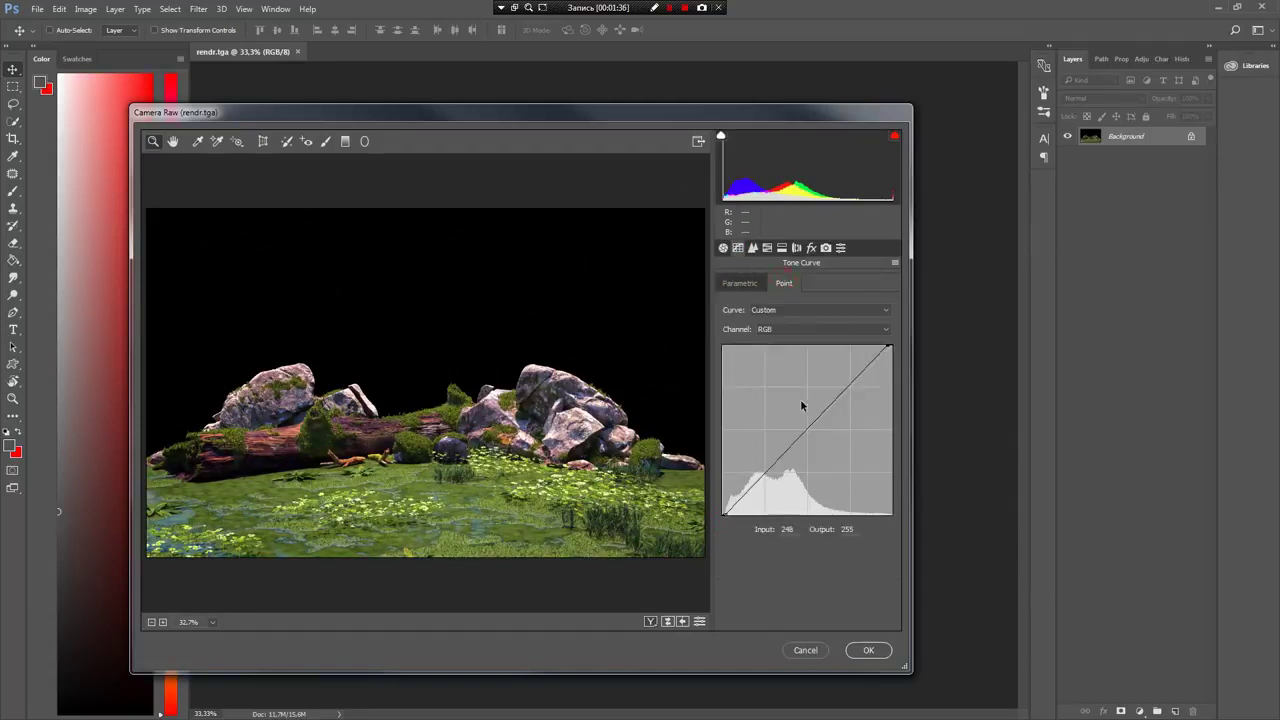
pyautogui.click(868, 650)
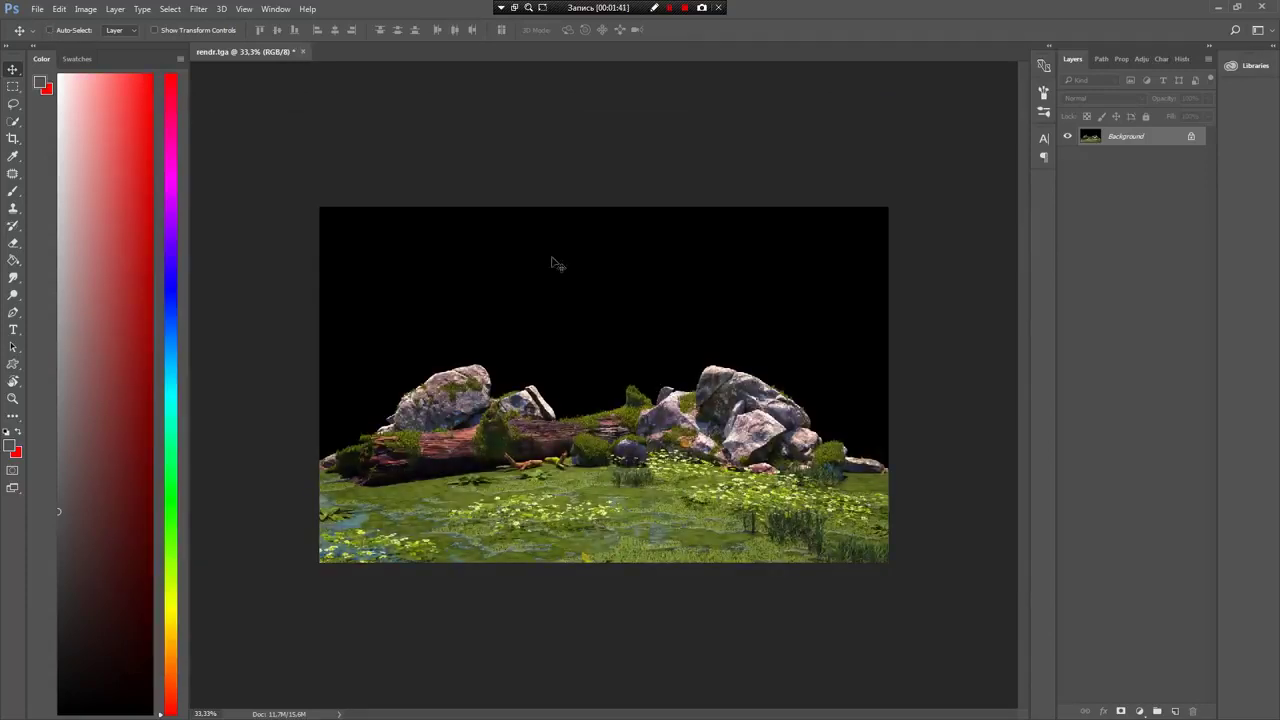
# Apply Lens Correction with Remove Distortion -2, Red/Cyan +10 and Green/Magenta -10
pyautogui.click(199, 9)
pyautogui.moveTo(212, 231)
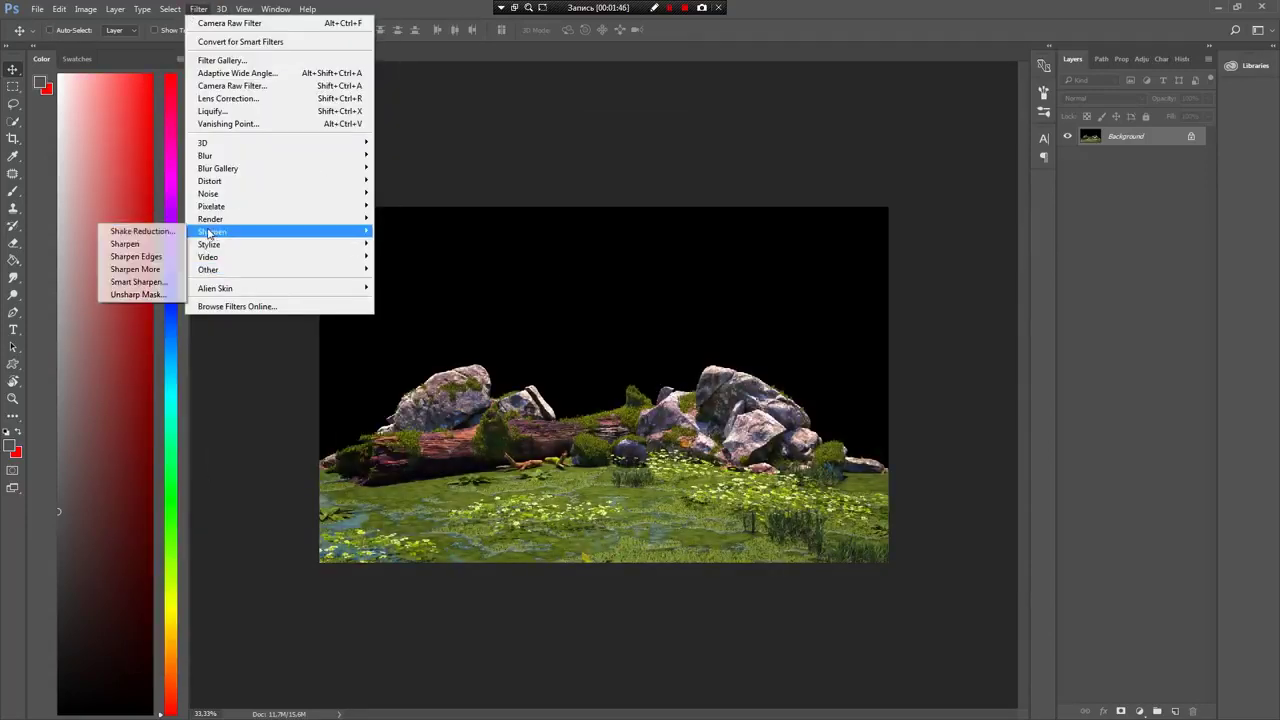
pyautogui.click(135, 295)
pyautogui.click(644, 198)
pyautogui.click(199, 9)
pyautogui.click(215, 99)
pyautogui.click(1145, 132)
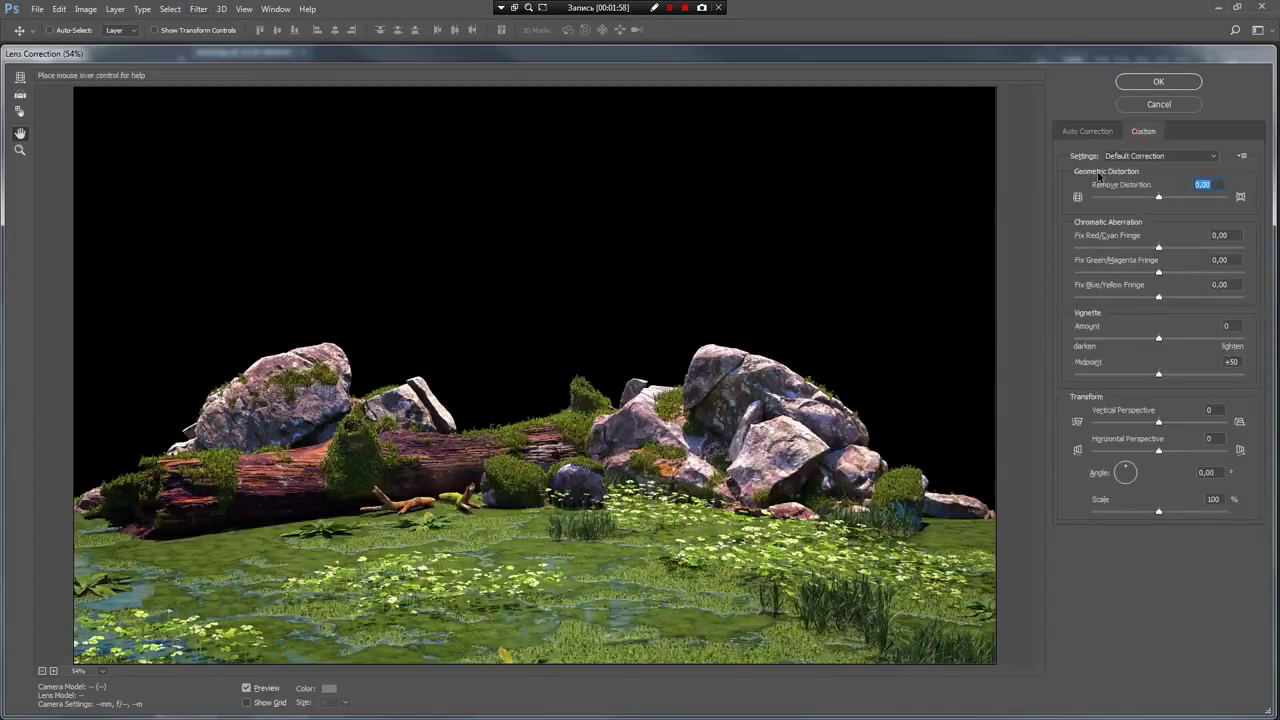
pyautogui.write('2')
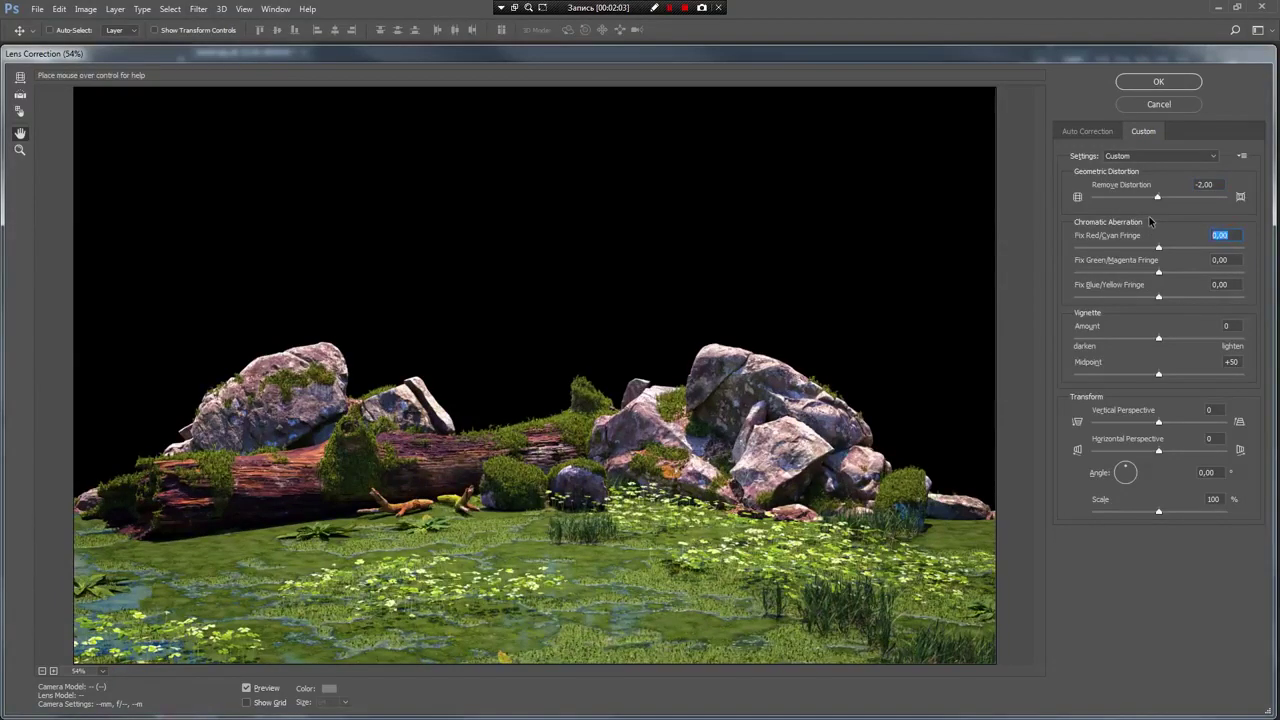
pyautogui.write('10')
pyautogui.press('Tab')
pyautogui.write('-')
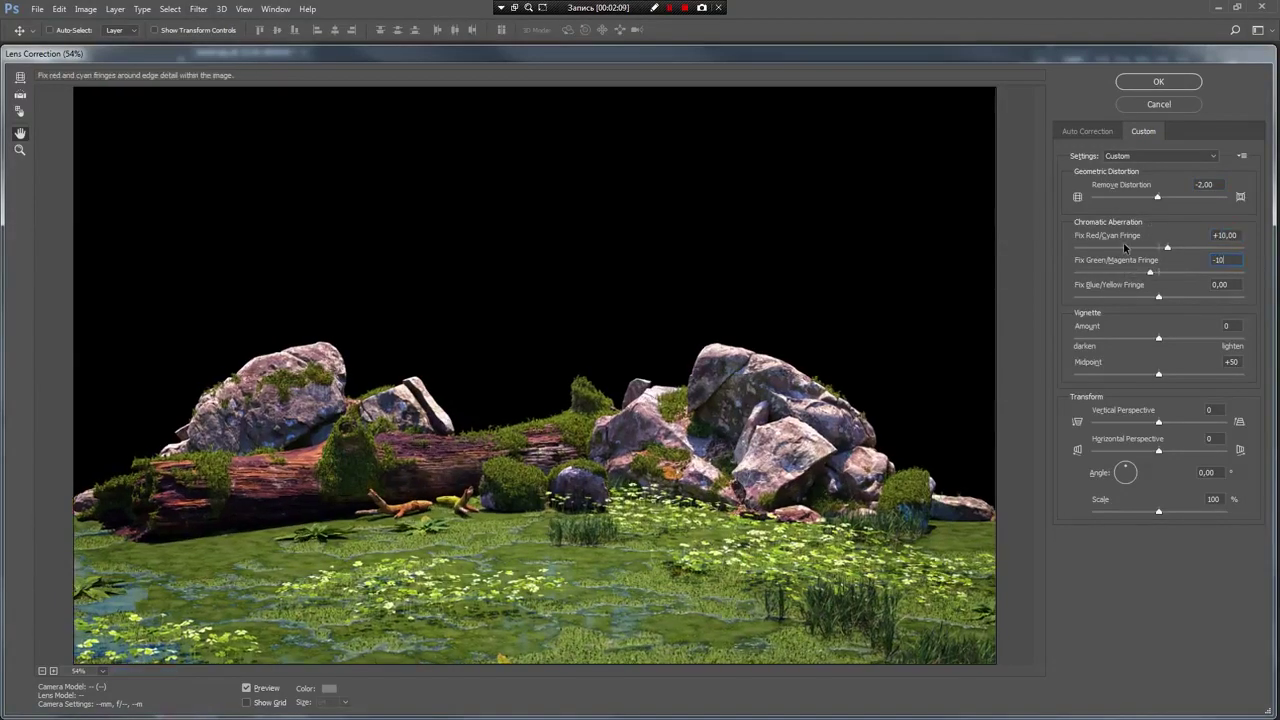
pyautogui.click(1157, 81)
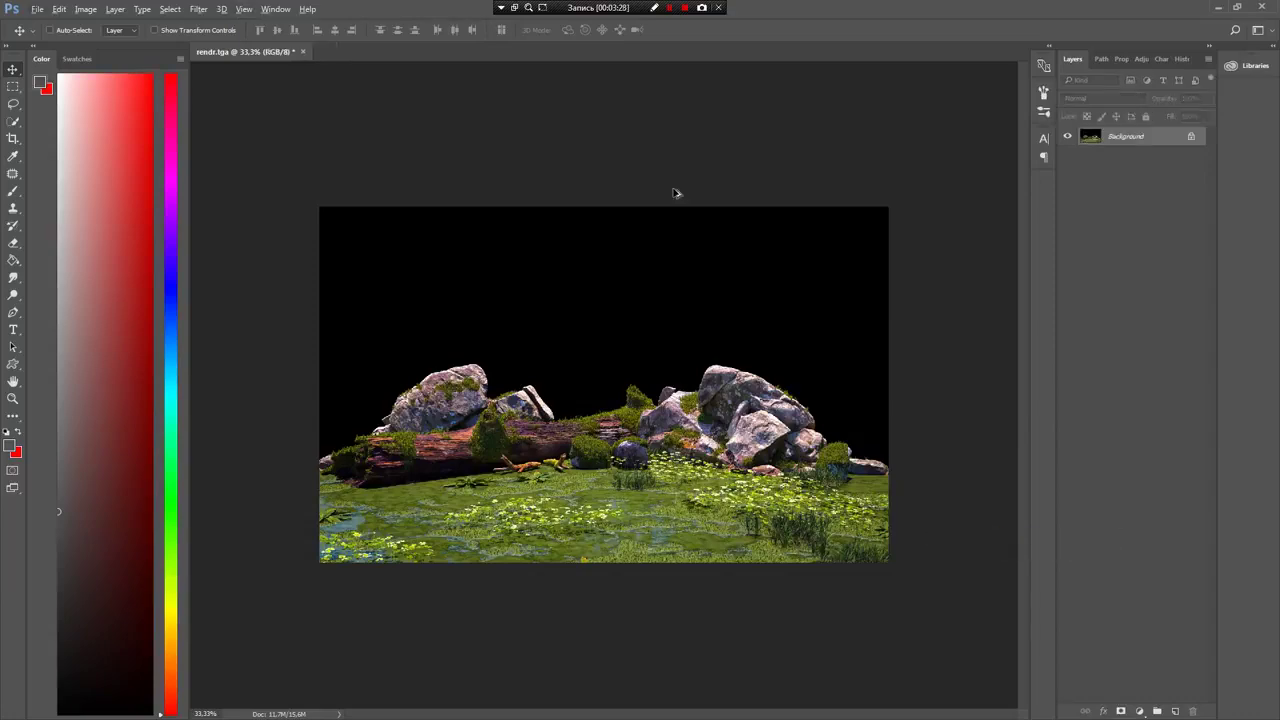
# Fill the new layer with neutral grey and add colour noise to it
pyautogui.hotkey('ctrl', 'BackSpace')
pyautogui.click(198, 9)
pyautogui.click(143, 206)
pyautogui.press('Return')
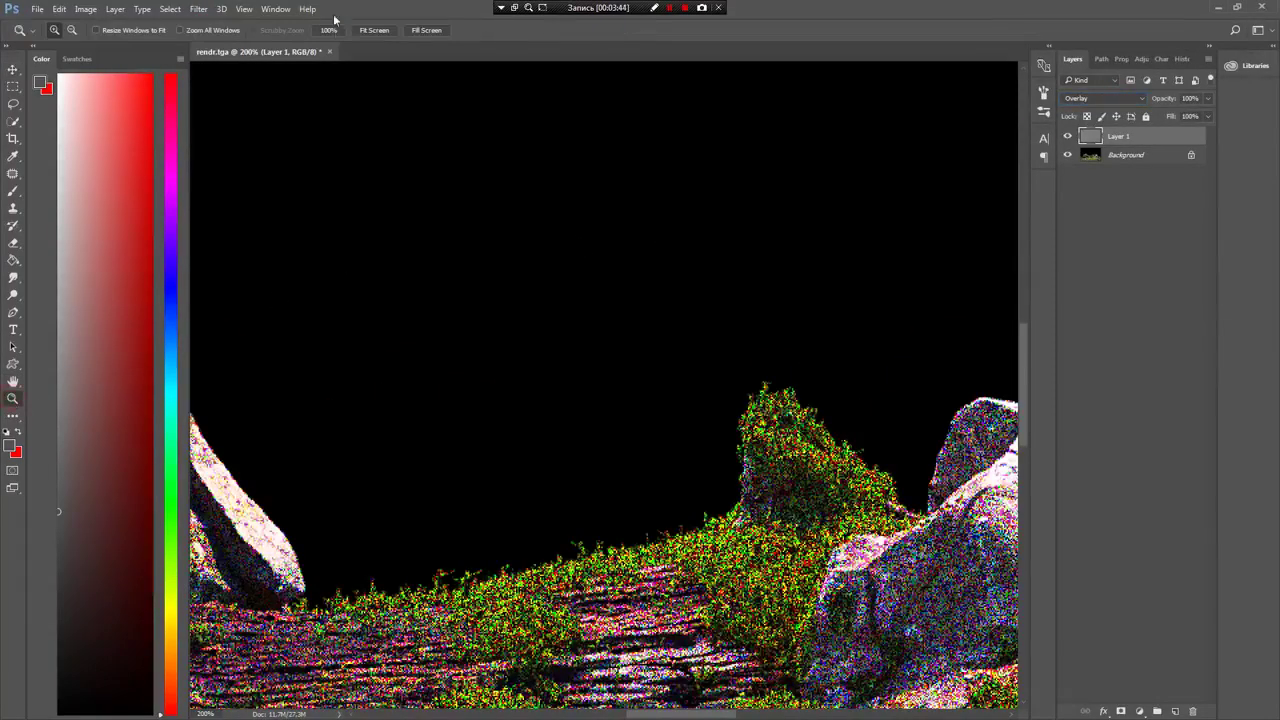